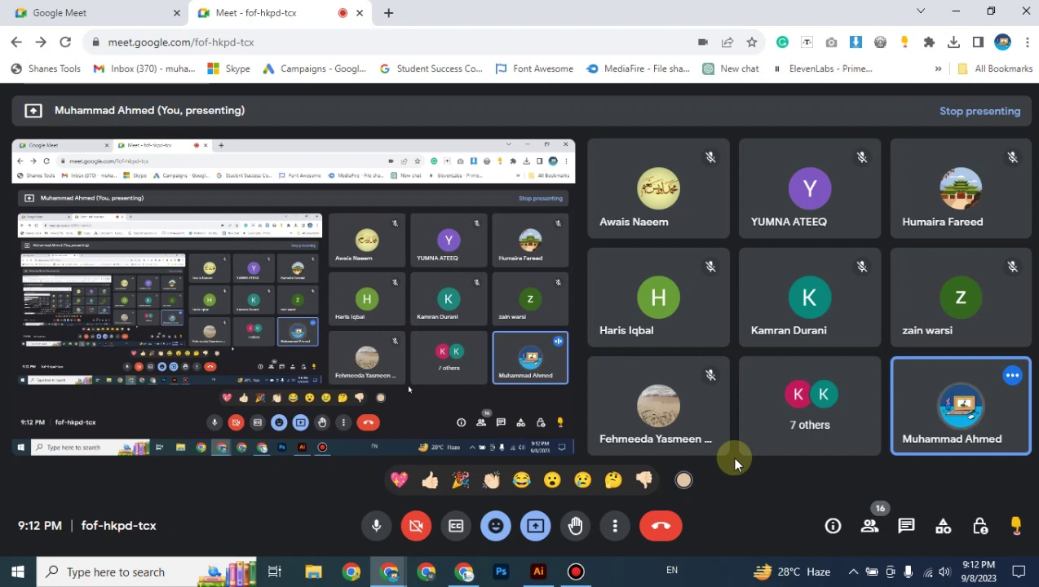
# Step: Switch to Illustrator, create a new 1366 x 768 px RGB document and close the Pathfinder panel
pyautogui.click(537, 570)
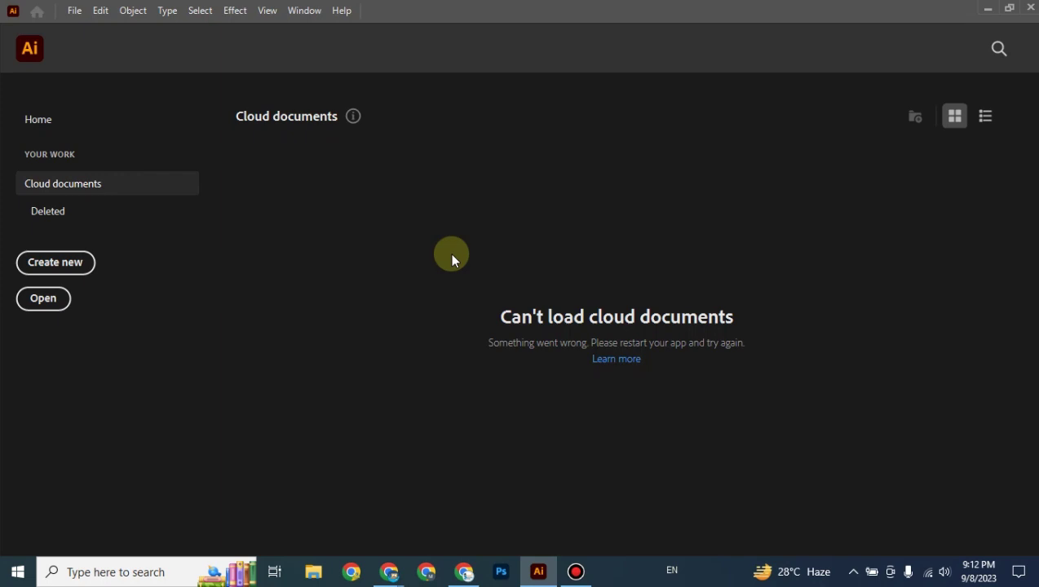
pyautogui.click(78, 267)
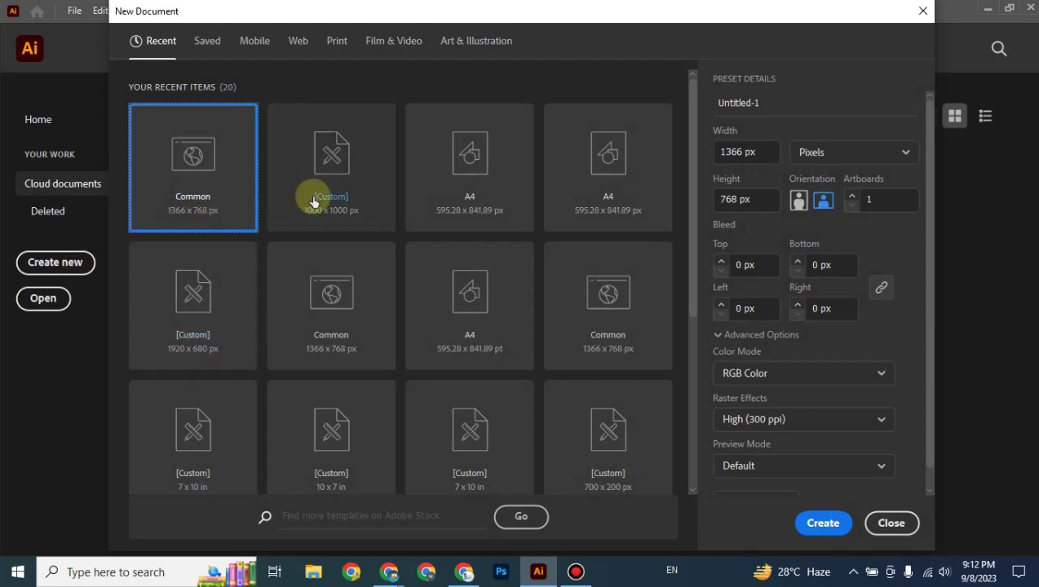
pyautogui.click(812, 525)
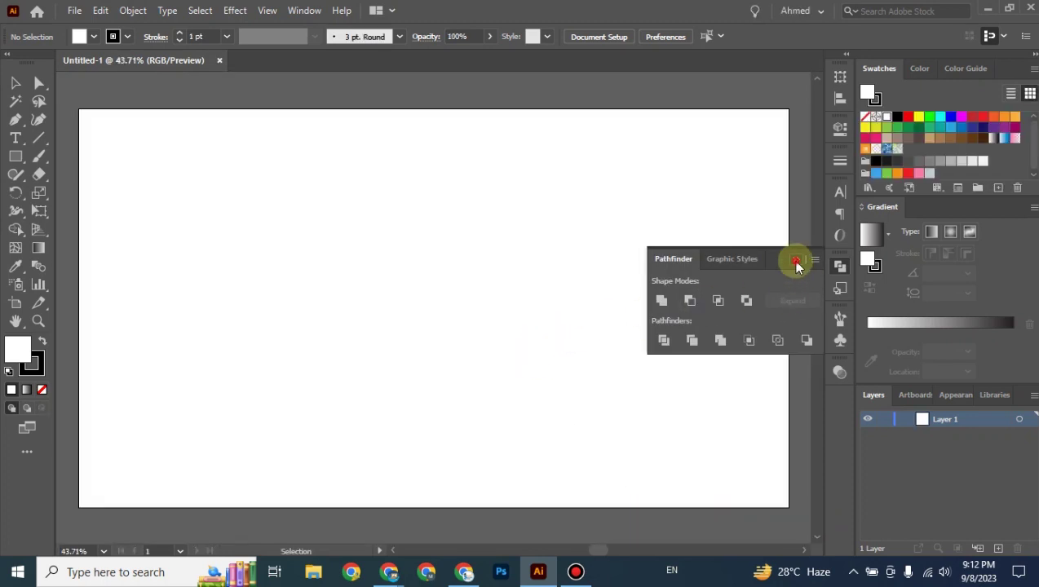
pyautogui.click(795, 261)
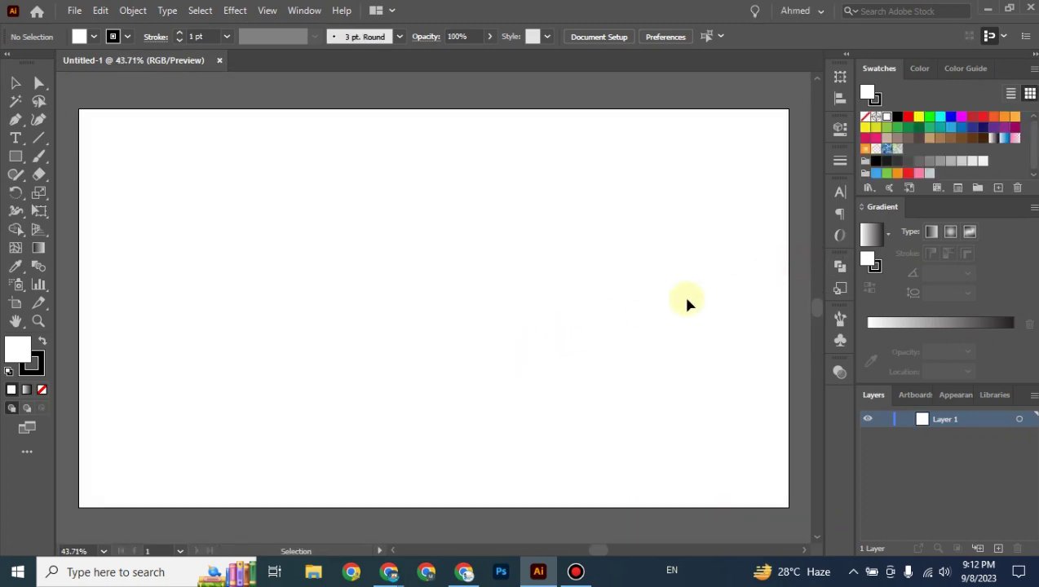
# Step: Draw a rectangle in the middle of the artboard and fill it with the blue floral, then the green, blue and beige blob pattern swatch
pyautogui.hotkey('ctrl', '=')
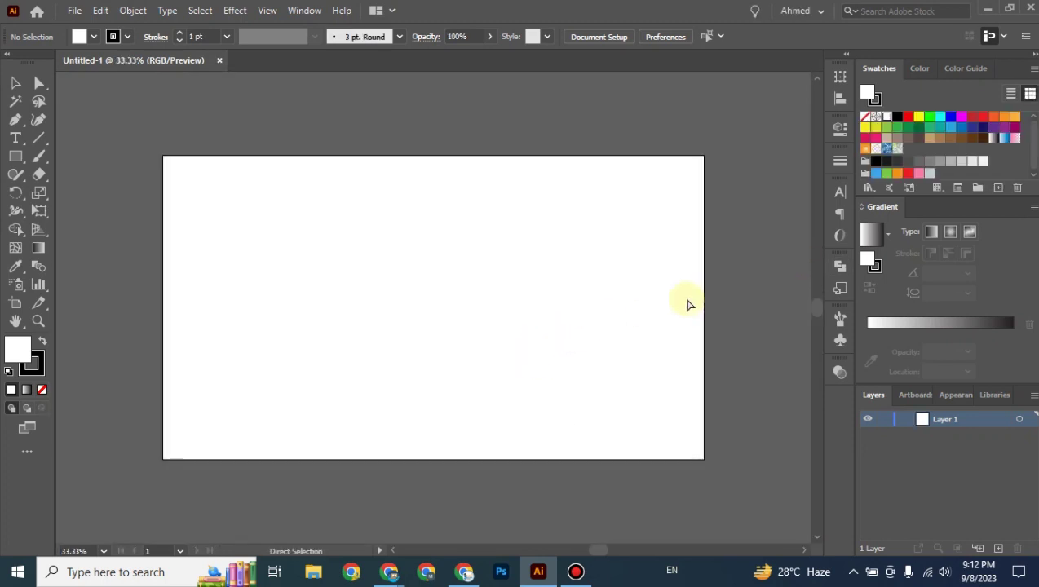
pyautogui.hotkey('ctrl', '-')
pyautogui.click(888, 151)
pyautogui.click(16, 156)
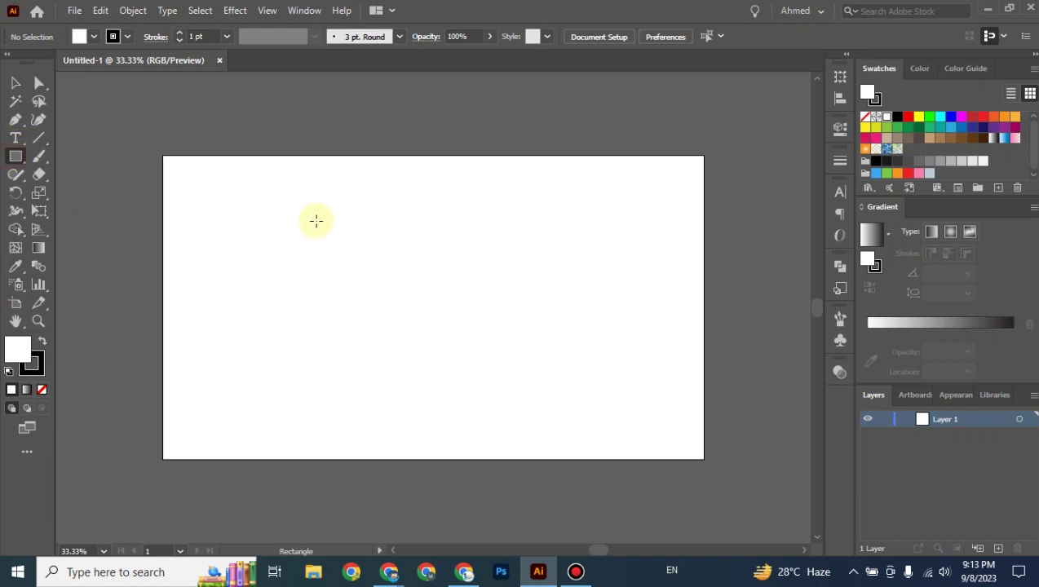
pyautogui.moveTo(293, 214); pyautogui.dragTo(601, 381)
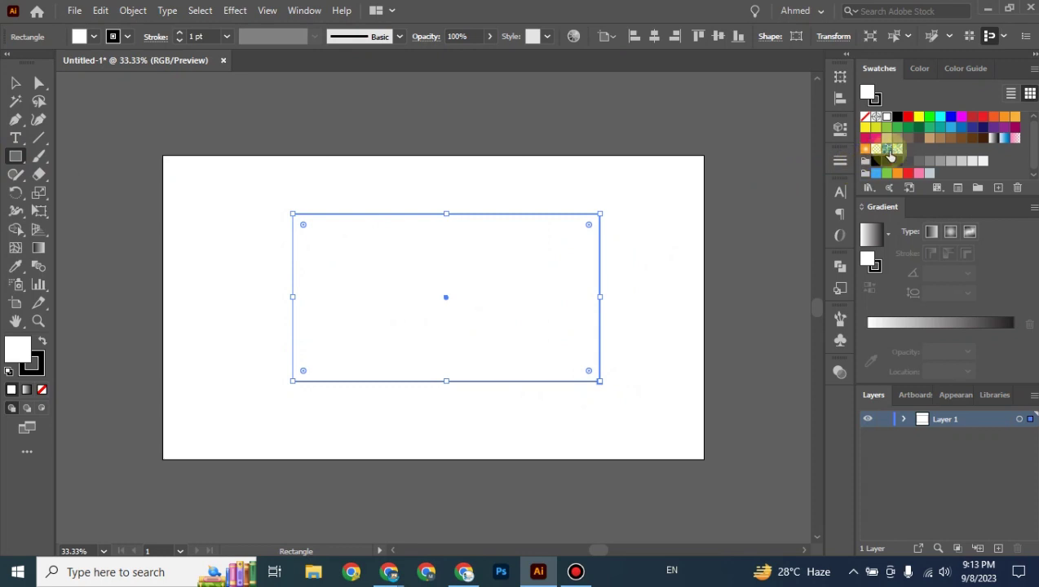
pyautogui.click(885, 155)
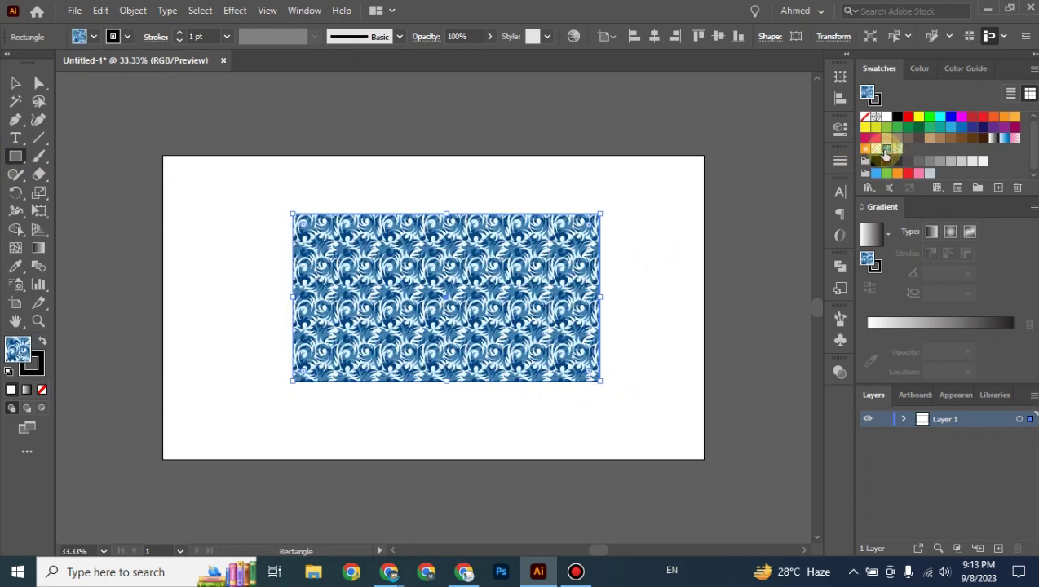
pyautogui.click(889, 150)
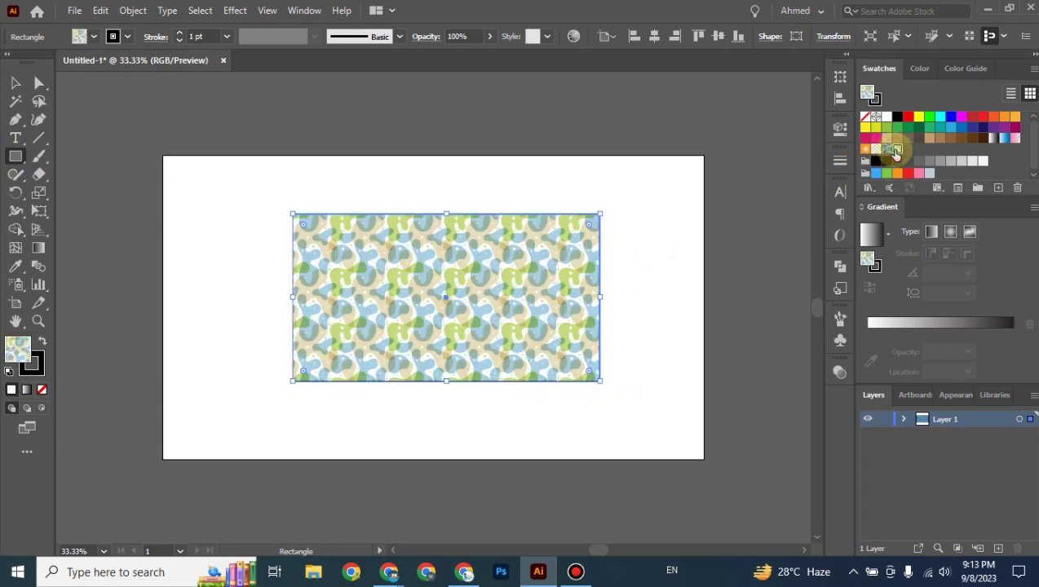
# Step: Align the patterned rectangle with the artboard's upper-left corner and stretch it to cover the whole artboard
pyautogui.click(22, 87)
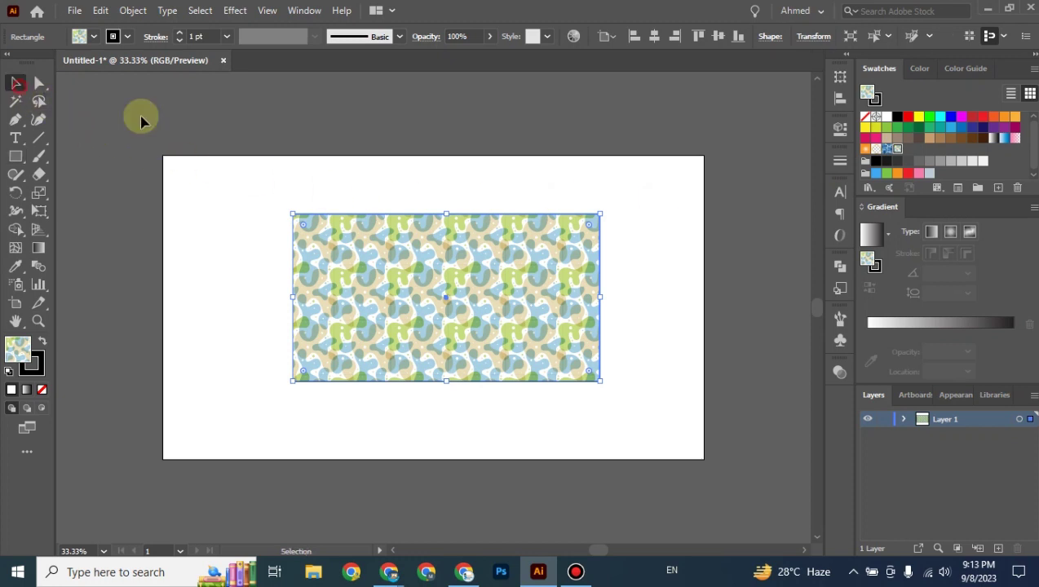
pyautogui.moveTo(657, 198); pyautogui.dragTo(243, 418)
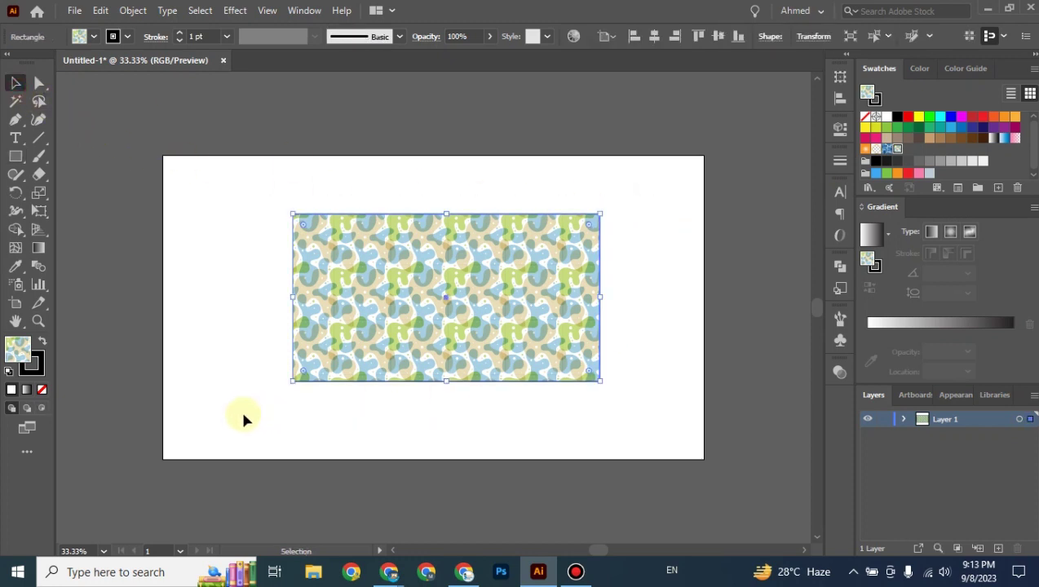
pyautogui.moveTo(453, 302); pyautogui.dragTo(364, 261)
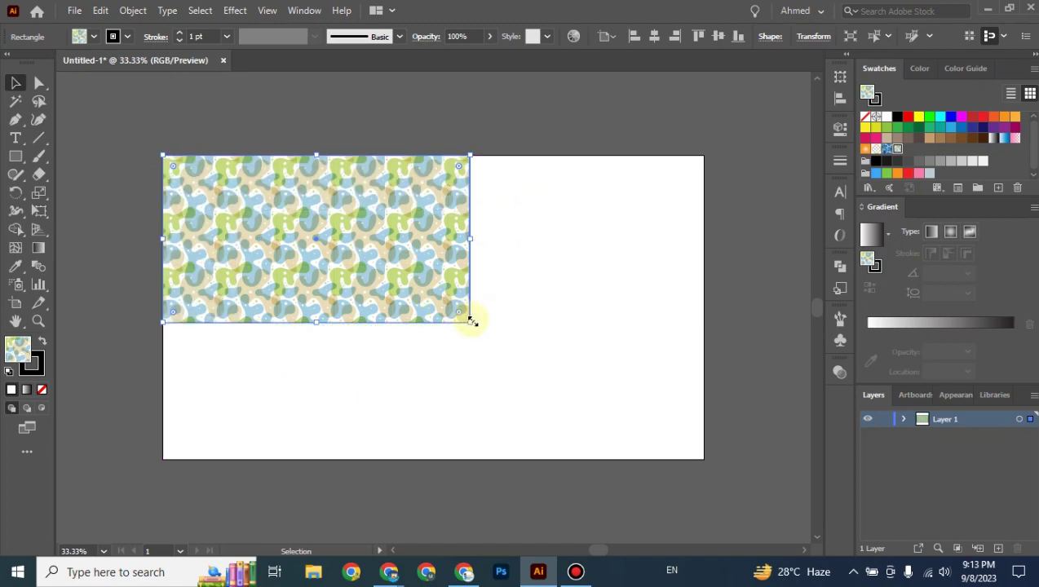
pyautogui.moveTo(469, 322); pyautogui.dragTo(703, 481)
pyautogui.moveTo(433, 453); pyautogui.dragTo(430, 458)
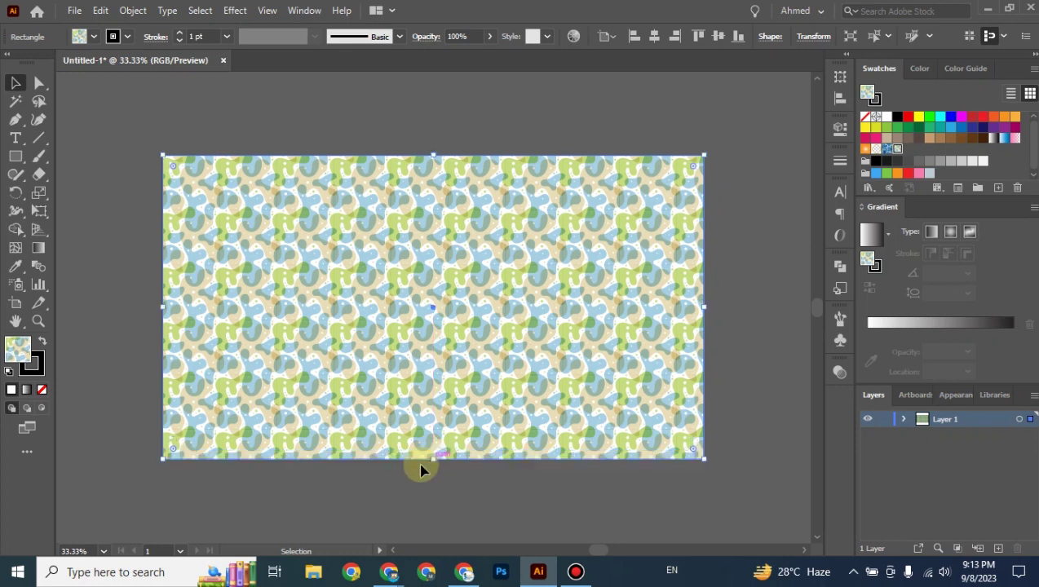
pyautogui.click(296, 144)
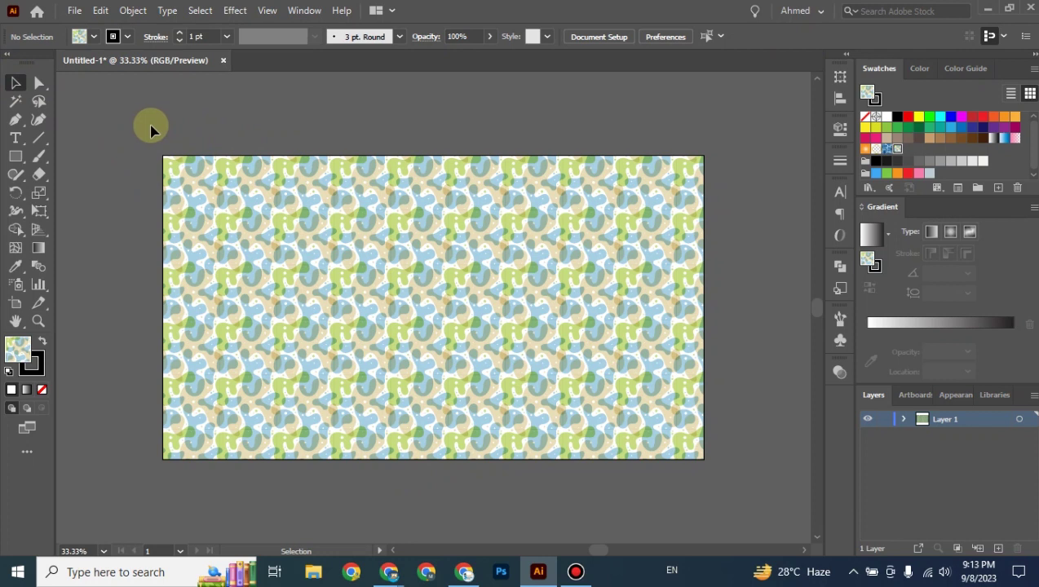
# Step: Delete the patterned rectangle covering the artboard
pyautogui.moveTo(147, 128); pyautogui.dragTo(743, 512)
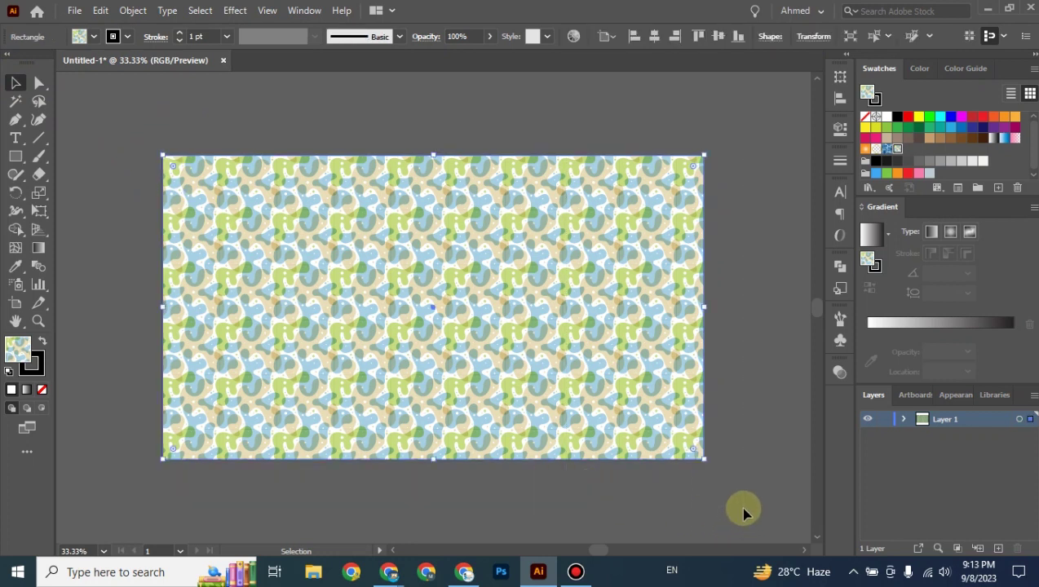
pyautogui.press('Delete')
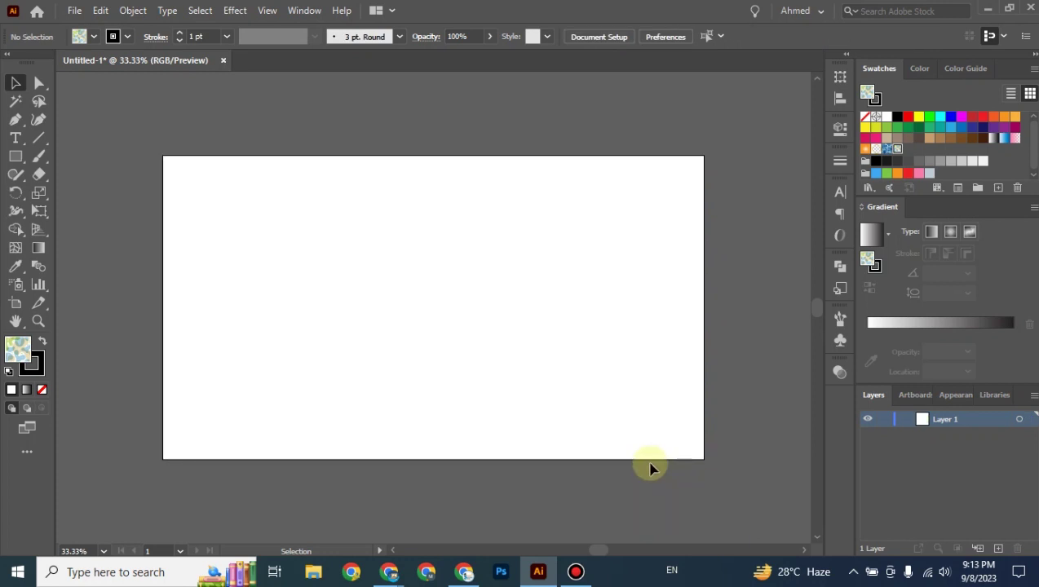
pyautogui.hotkey('ctrl', '-')
pyautogui.hotkey('ctrl', '=')
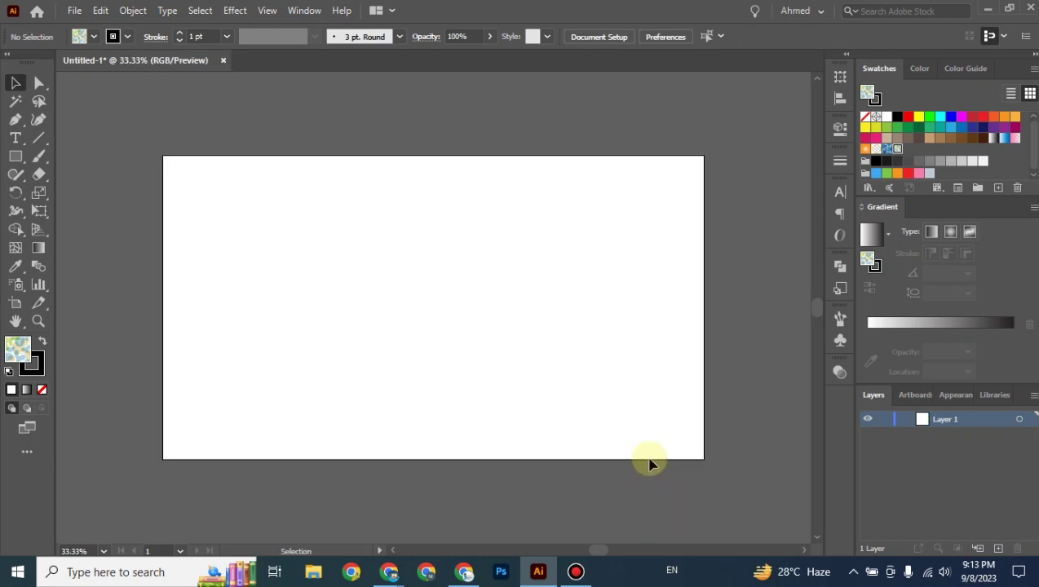
pyautogui.hotkey('ctrl', '=')
pyautogui.hotkey('ctrl', '-')
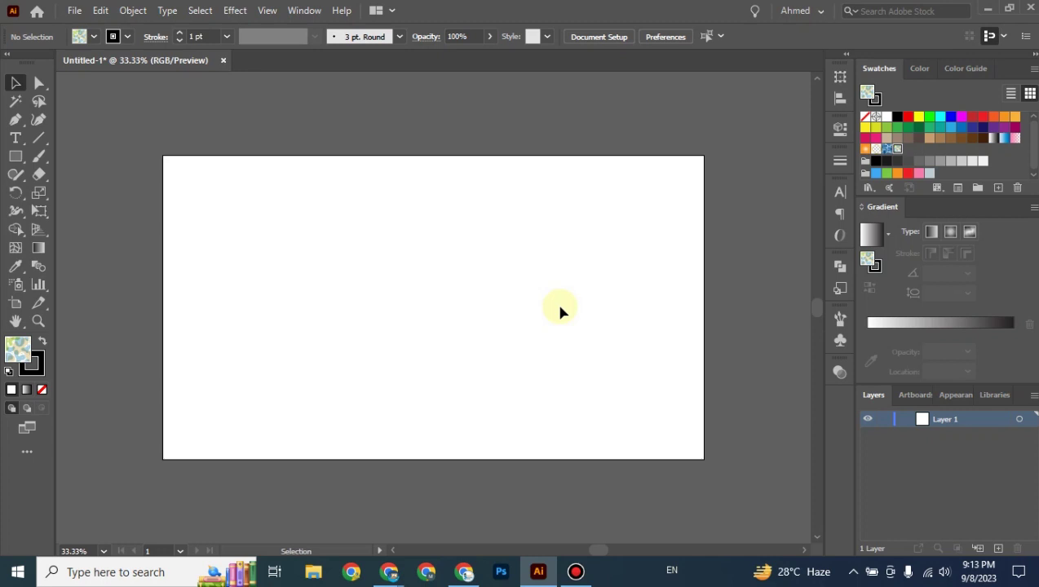
# Step: Restore the default white fill and black stroke and create a polygon with a 50 px radius and 3 sides
pyautogui.click(9, 371)
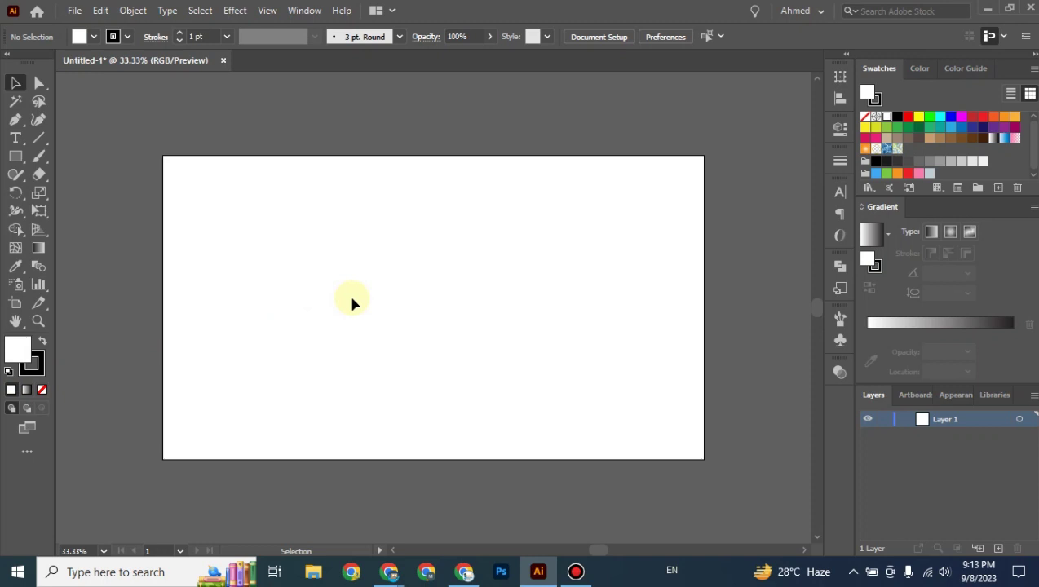
pyautogui.click(18, 155)
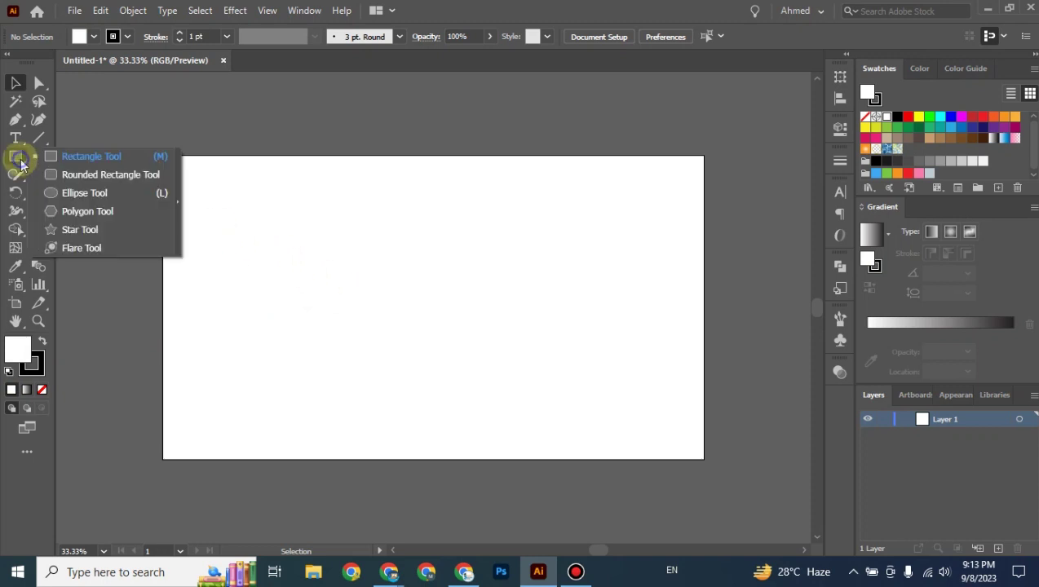
pyautogui.click(92, 213)
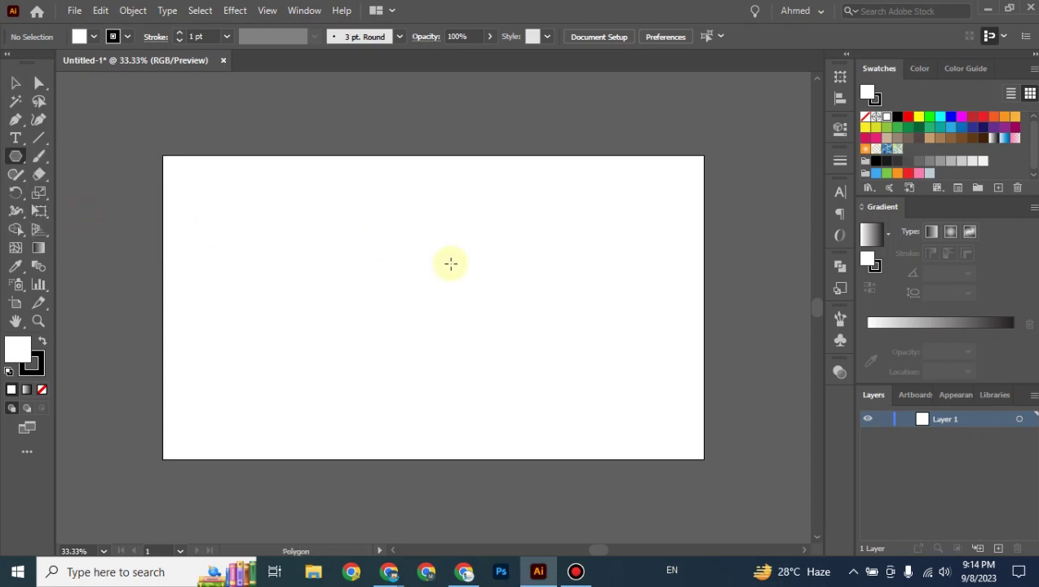
pyautogui.click(359, 250)
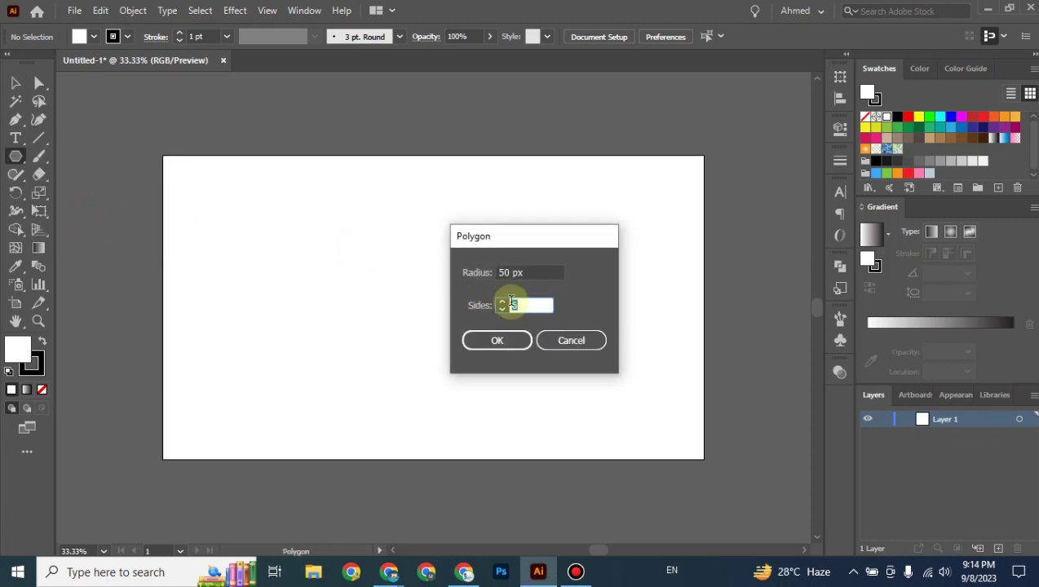
pyautogui.press('Up')
pyautogui.write('3')
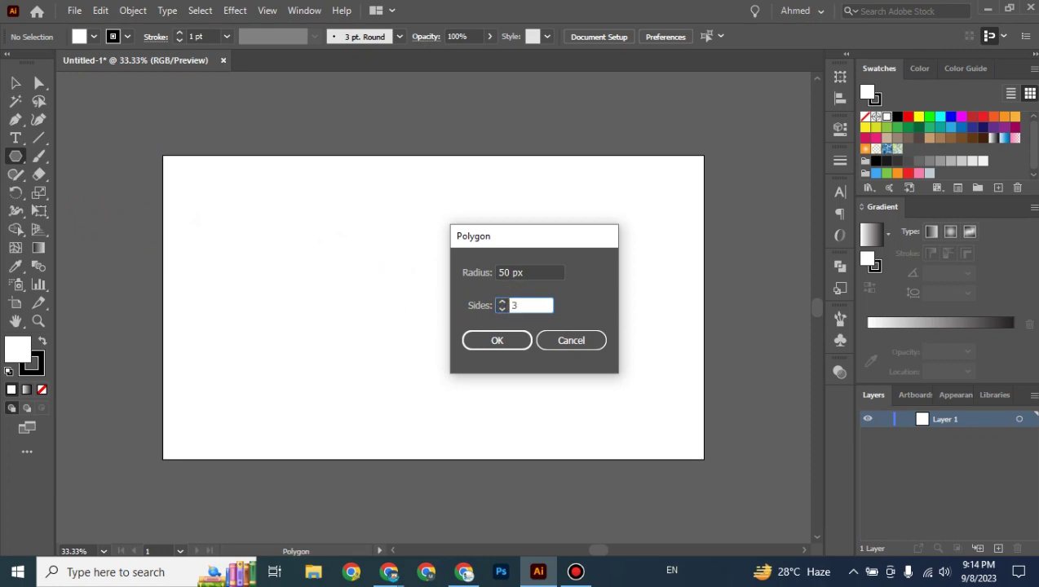
pyautogui.click(497, 340)
# Step: Move the triangle near the artboard's center and enlarge it proportionally to about twice its size
pyautogui.click(15, 84)
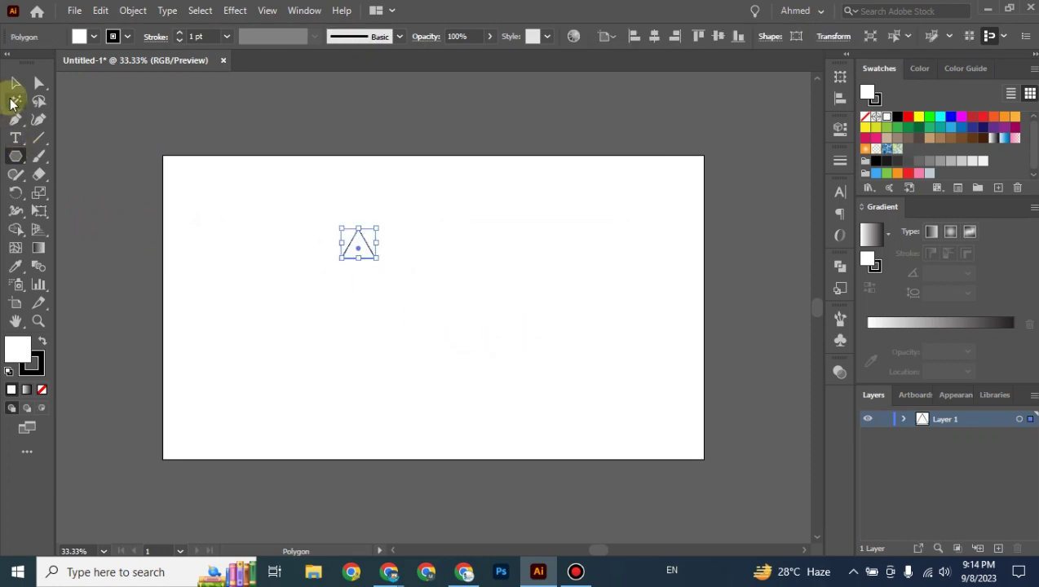
pyautogui.click(413, 313)
pyautogui.moveTo(381, 261); pyautogui.dragTo(473, 332)
pyautogui.click(517, 321)
pyautogui.click(438, 294)
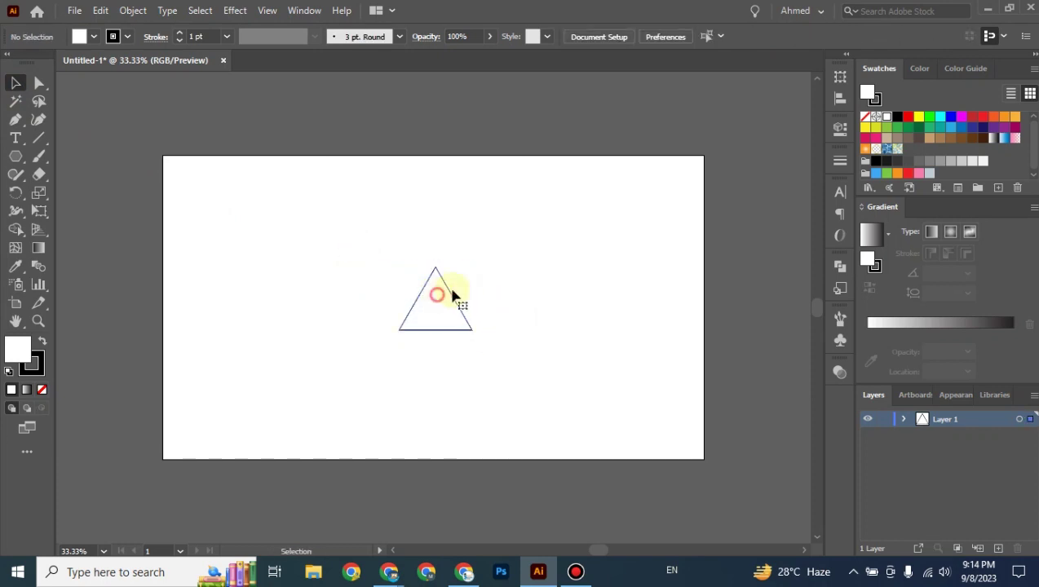
# Step: Rotate the triangle 90 degrees so that it points right and reposition it slightly higher near the artboard's center
pyautogui.moveTo(475, 258); pyautogui.dragTo(519, 323)
pyautogui.click(520, 323)
pyautogui.moveTo(449, 324); pyautogui.dragTo(441, 292)
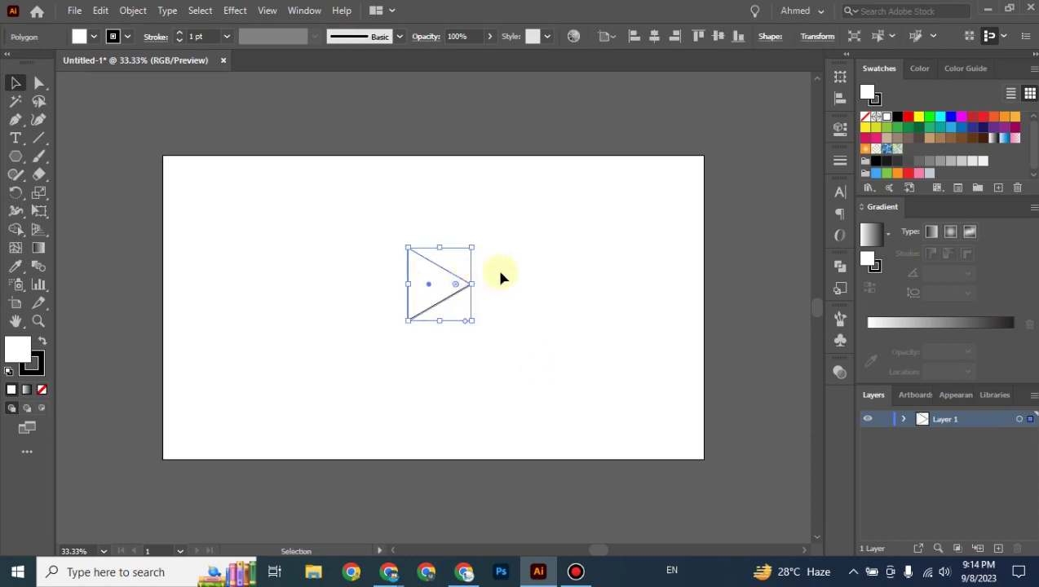
pyautogui.hotkey('ctrl', '=')
pyautogui.hotkey('ctrl', '-')
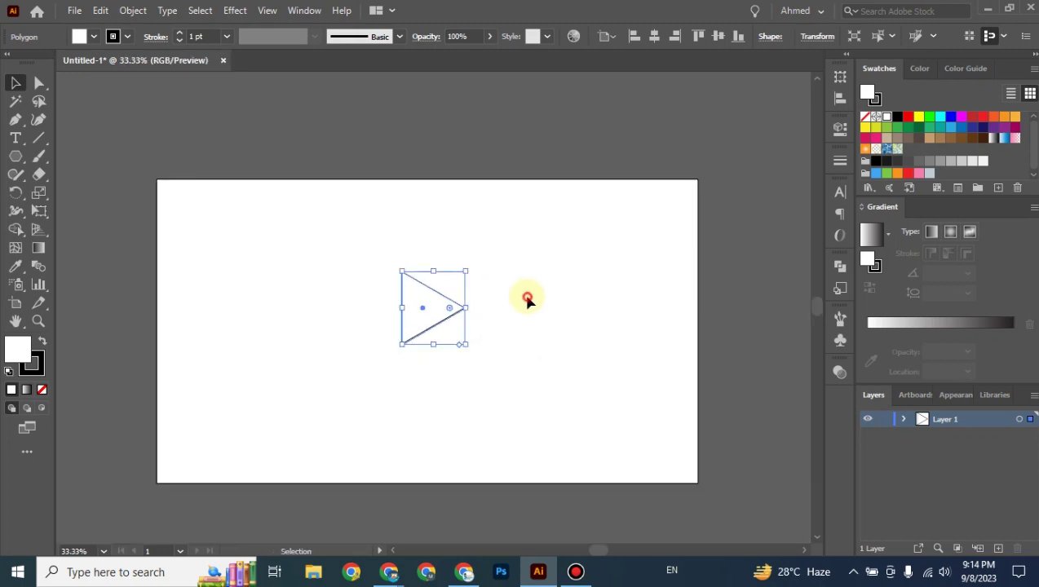
pyautogui.click(527, 300)
pyautogui.hotkey('ctrl', '=')
pyautogui.hotkey('ctrl', '-')
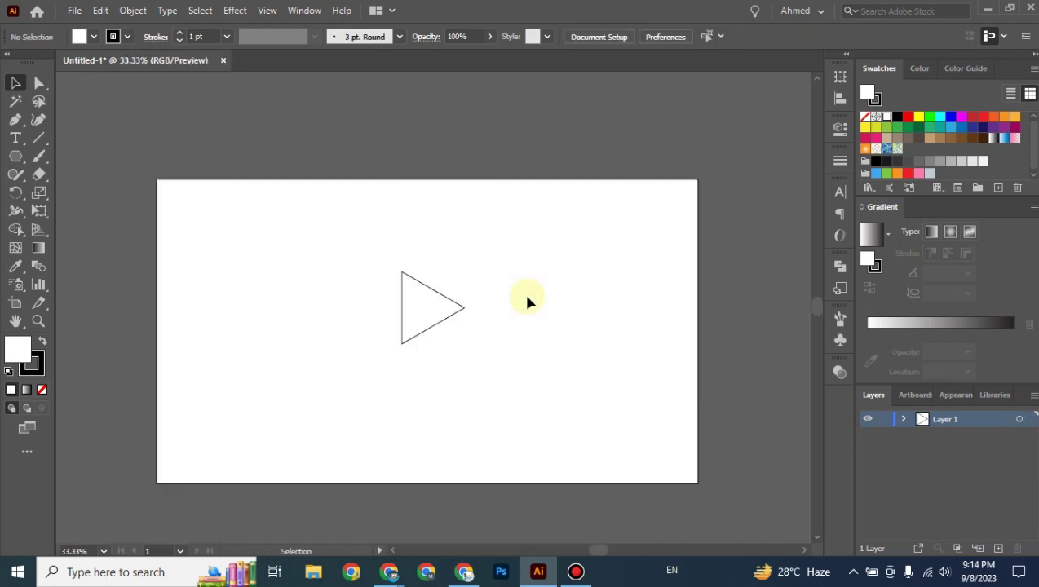
# Step: Make a pattern from the triangle on the artboard and dismiss the notice about the new swatch
pyautogui.click(454, 305)
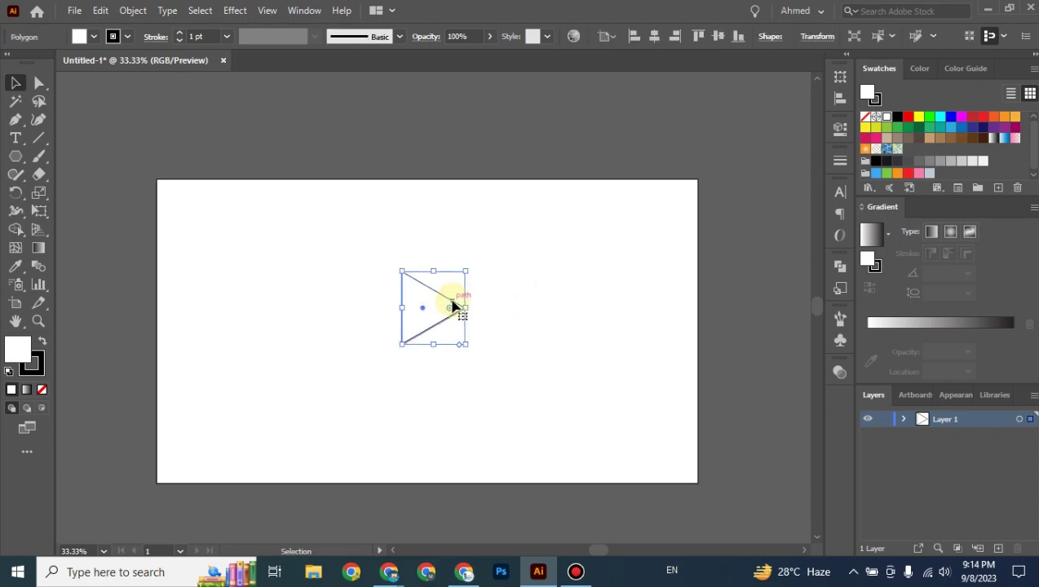
pyautogui.click(903, 419)
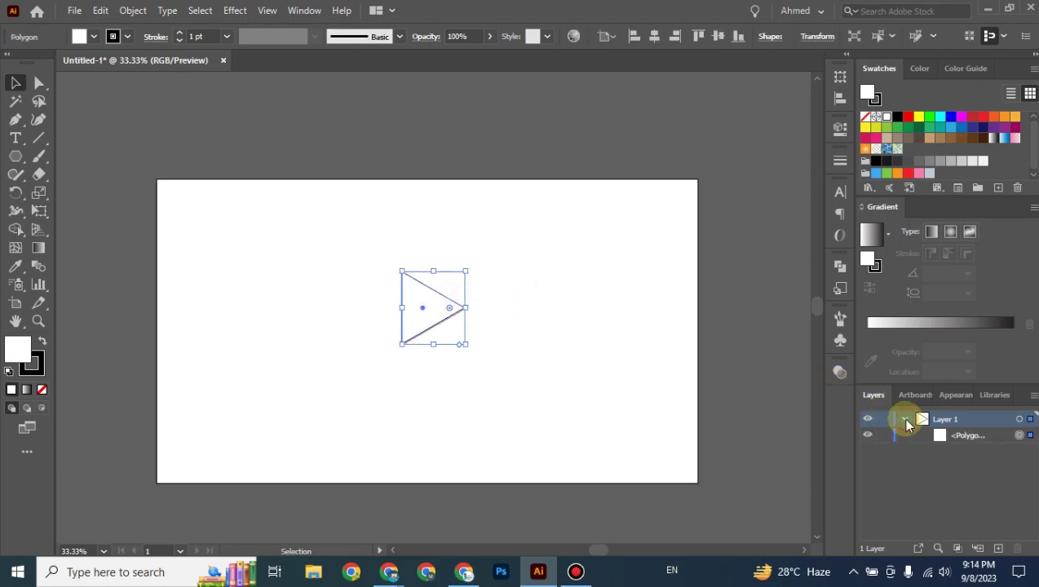
pyautogui.click(133, 11)
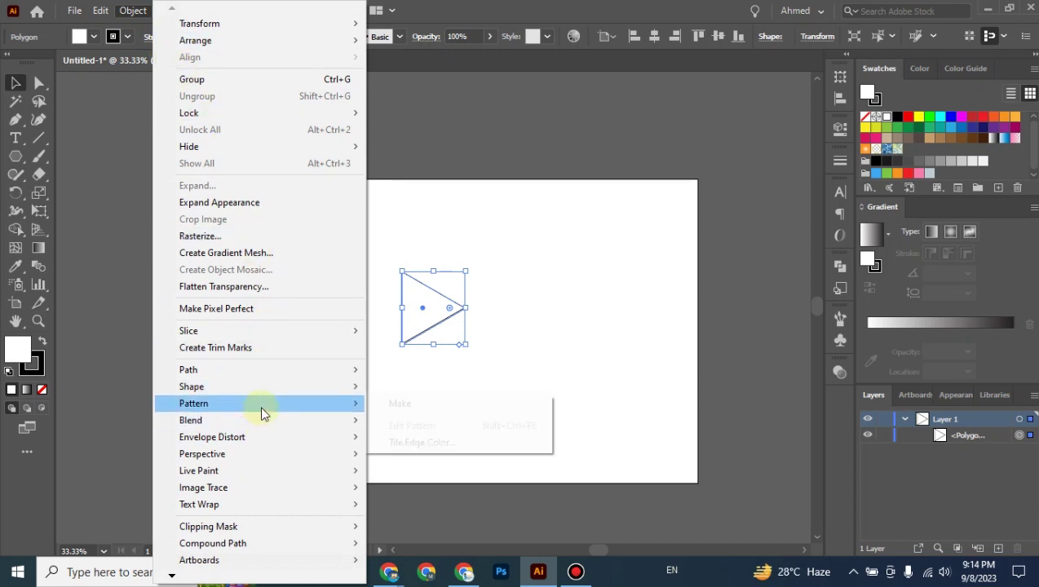
pyautogui.moveTo(272, 420)
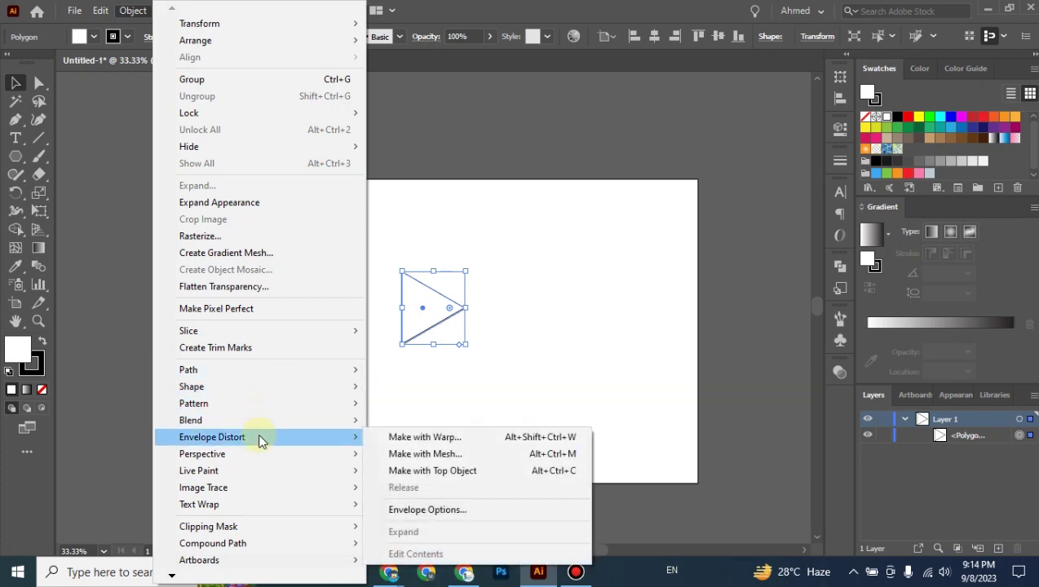
pyautogui.moveTo(261, 530)
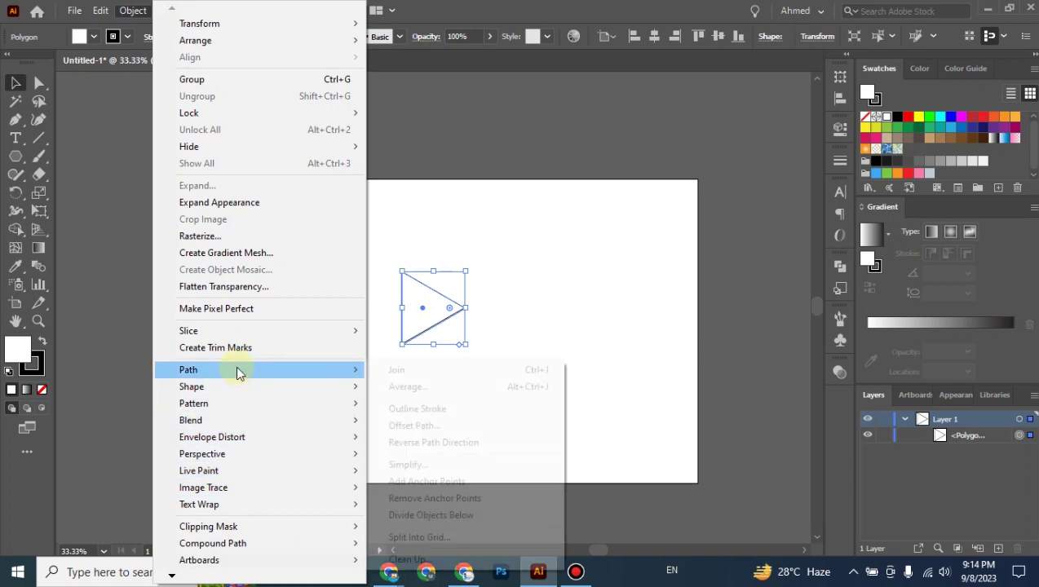
pyautogui.moveTo(244, 409)
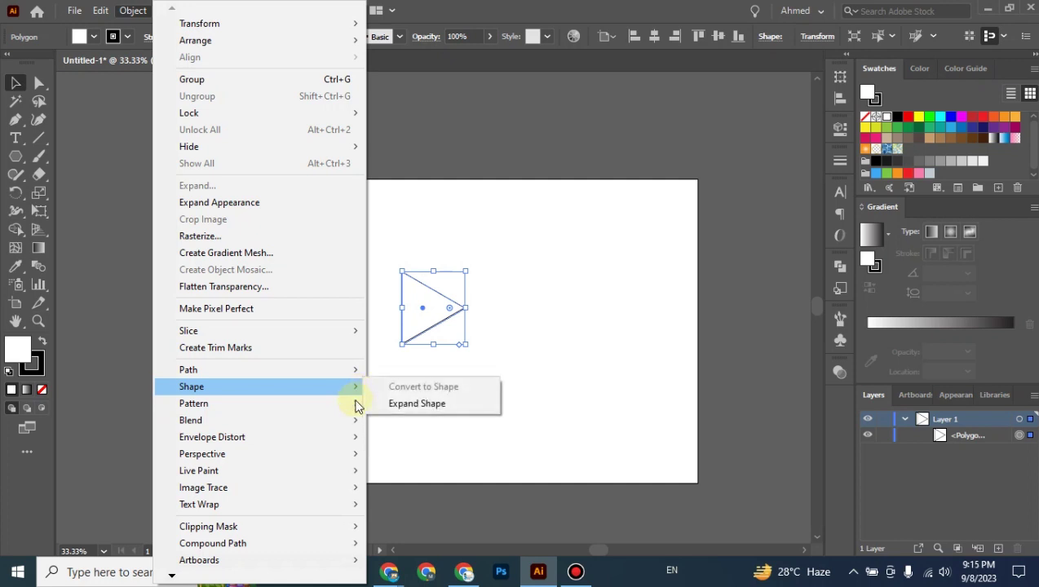
pyautogui.moveTo(354, 424)
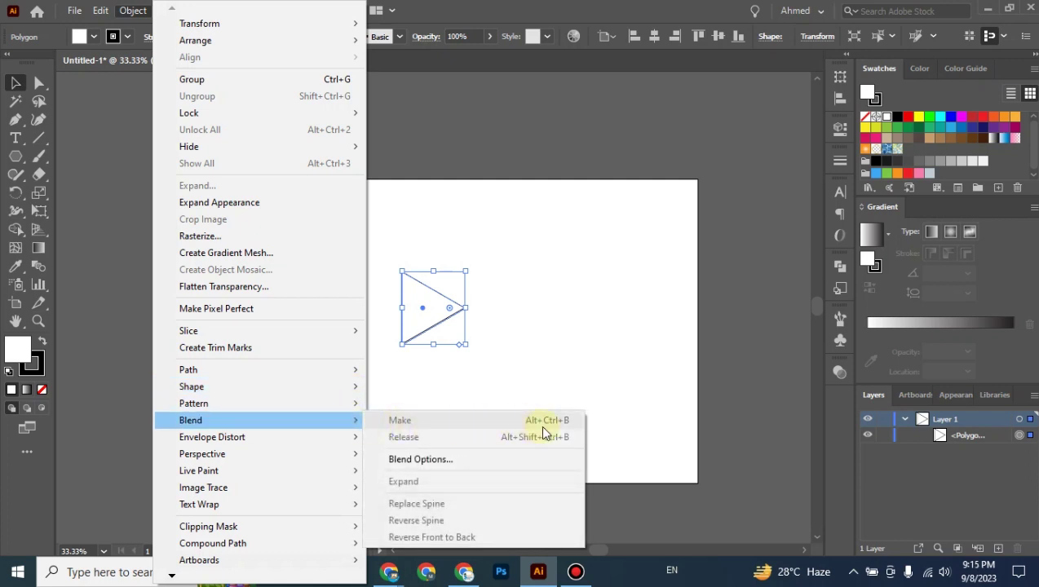
pyautogui.moveTo(333, 544)
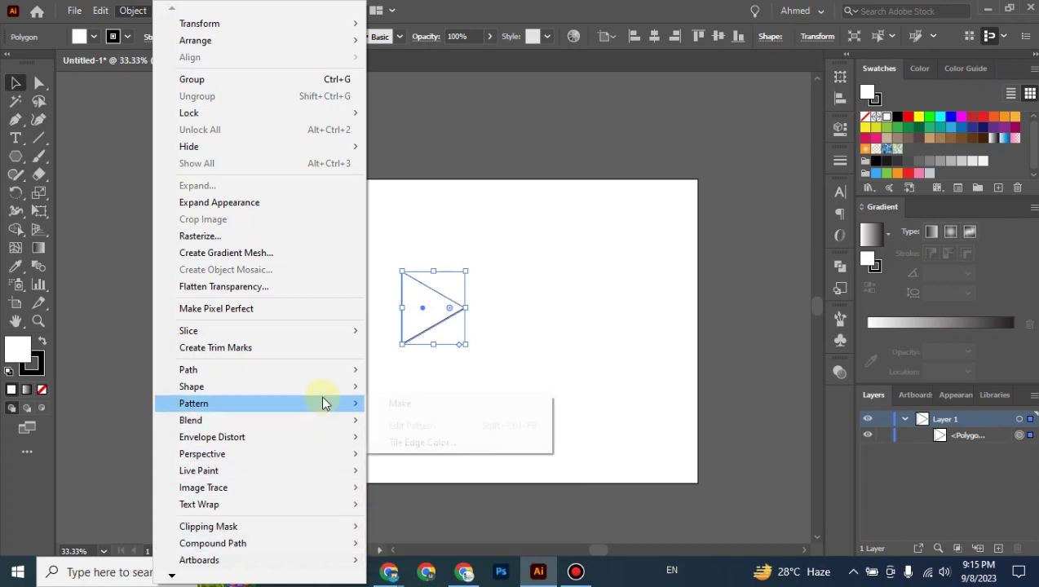
pyautogui.moveTo(323, 400)
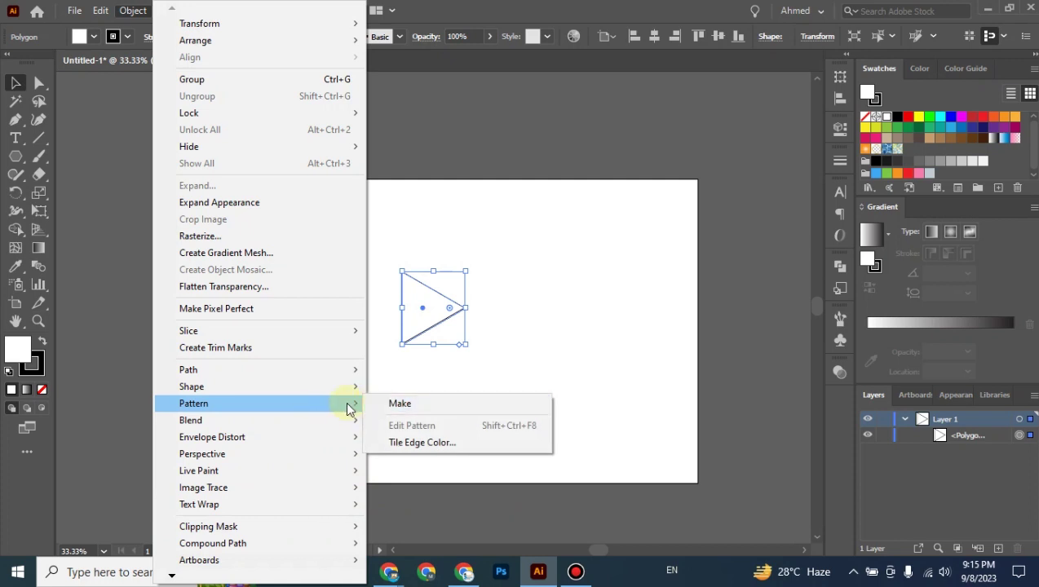
pyautogui.click(403, 408)
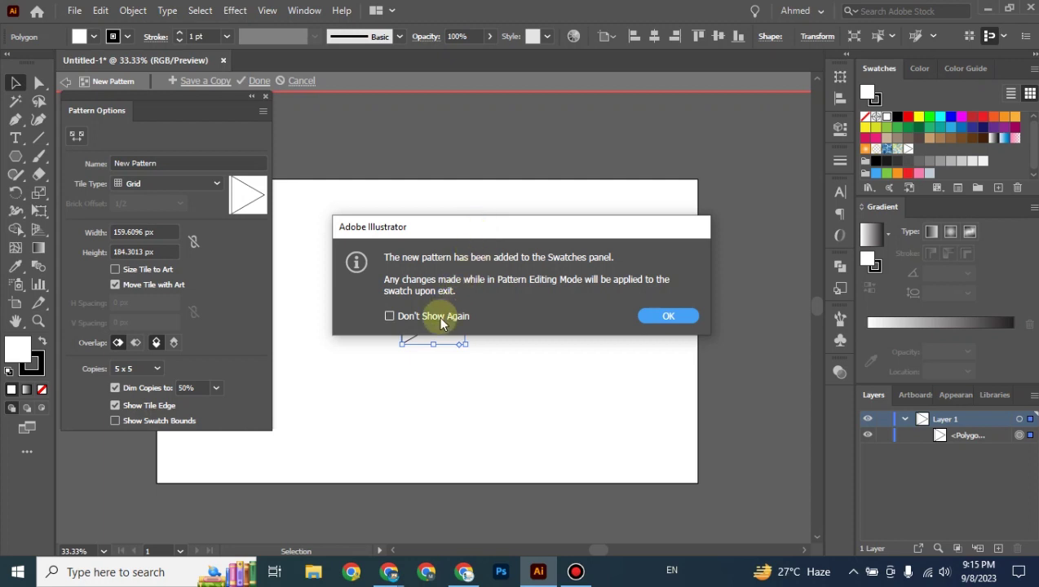
pyautogui.click(668, 315)
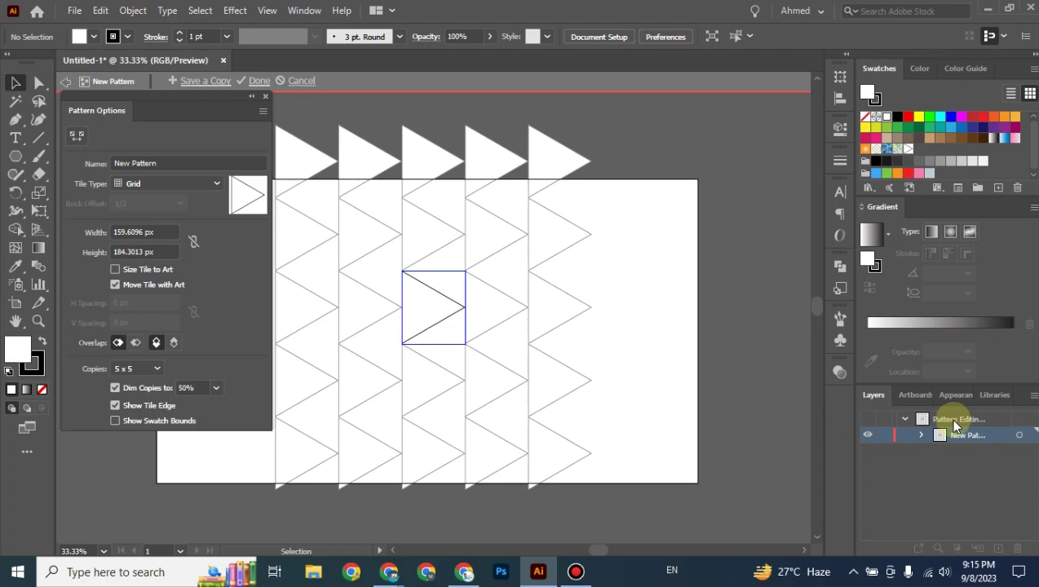
# Step: Move the Pattern Options panel clear of the tiles and enlarge the view to 50%, keeping the pattern name New Pattern
pyautogui.moveTo(181, 100); pyautogui.dragTo(744, 139)
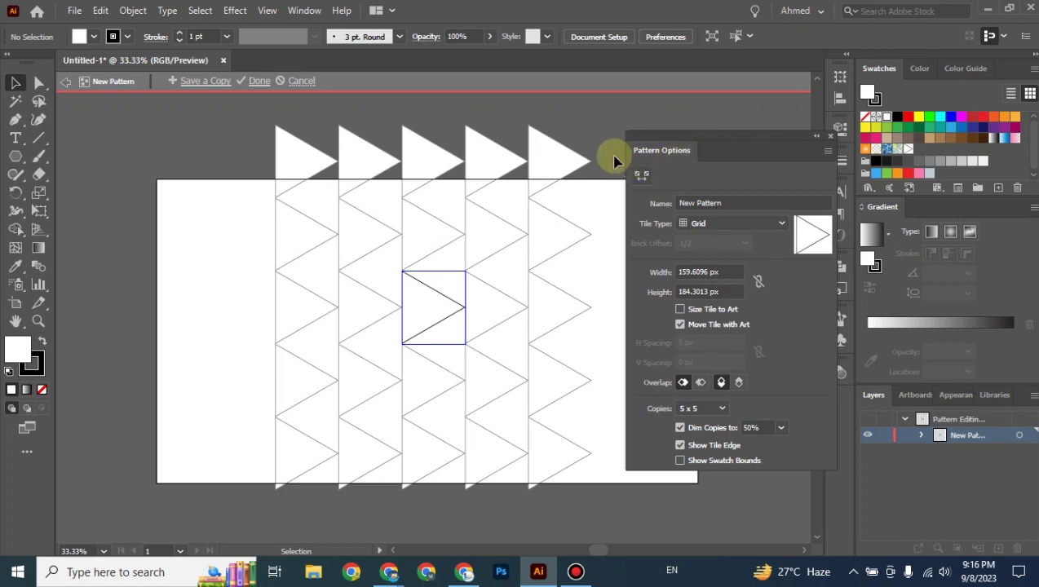
pyautogui.press('space')
pyautogui.moveTo(605, 157); pyautogui.dragTo(553, 155)
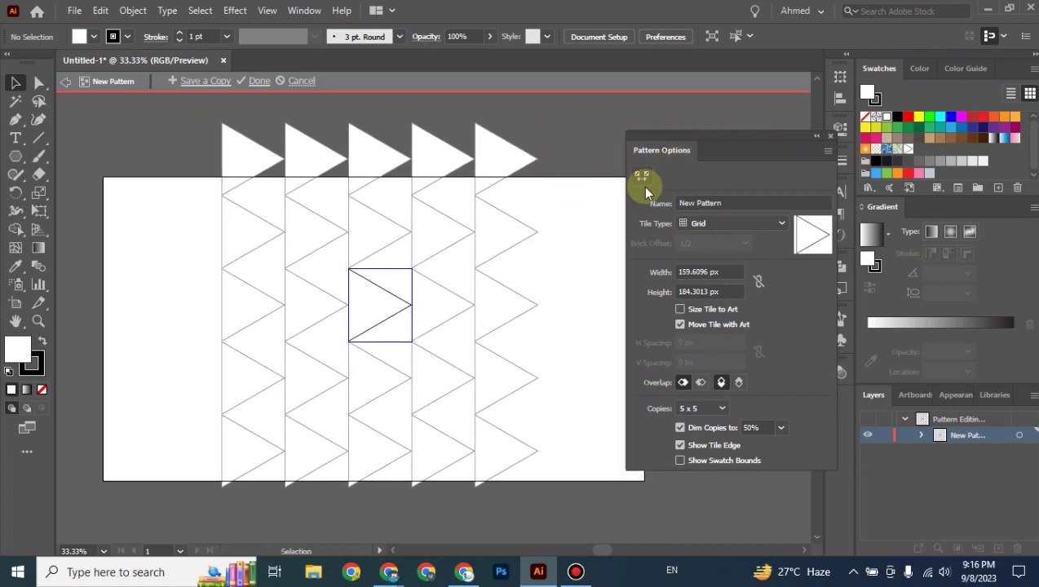
pyautogui.hotkey('ctrl', '=')
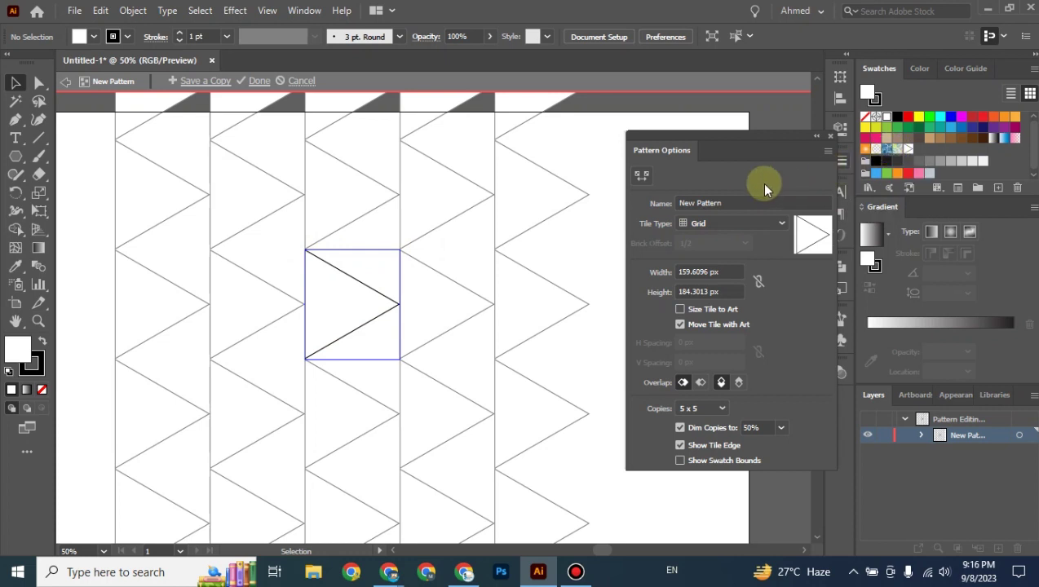
pyautogui.tripleClick(723, 204)
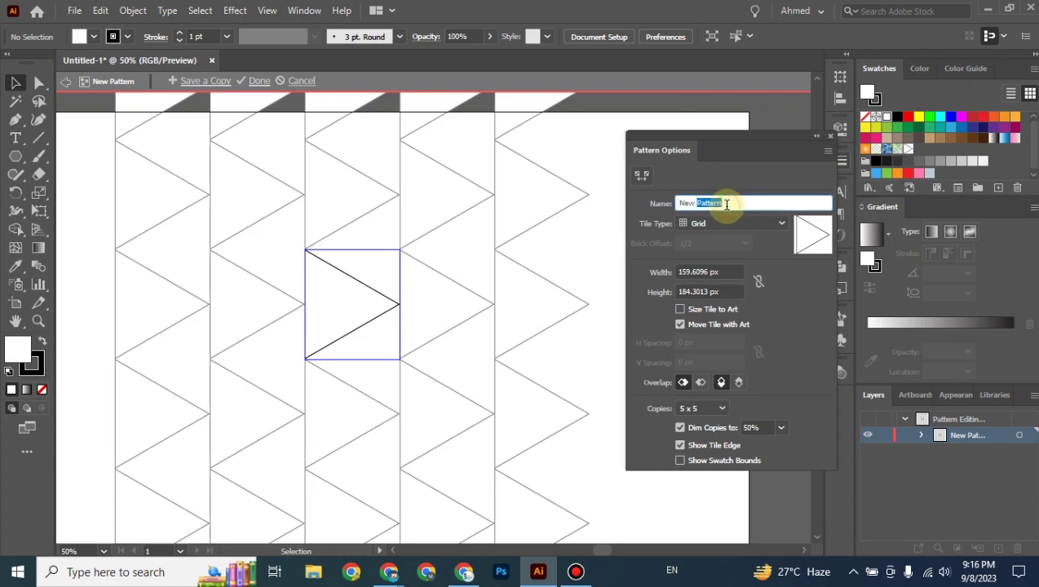
pyautogui.click(725, 204)
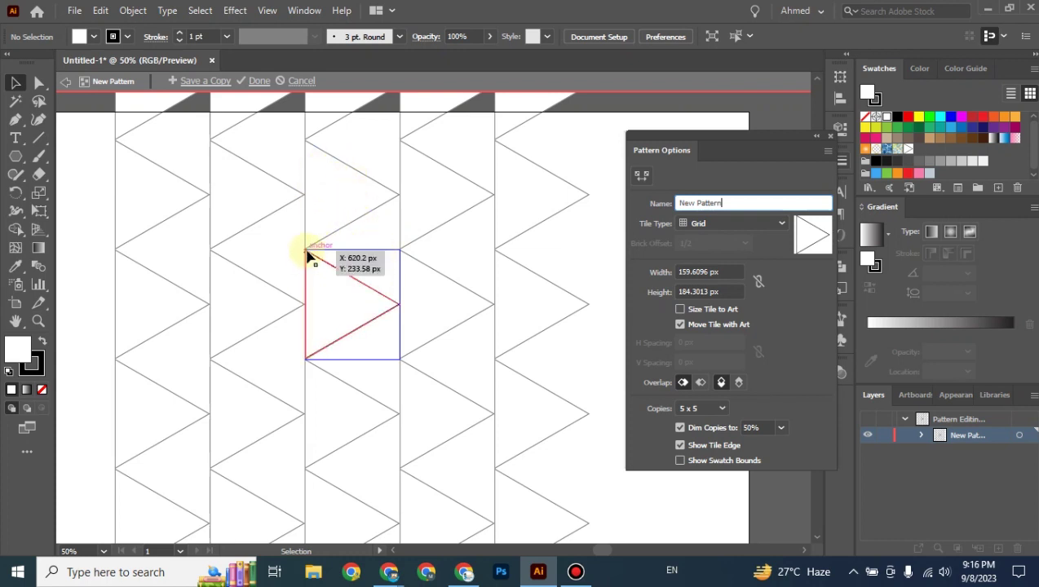
# Step: Shrink the triangle in the pattern tile to leave gaps between copies, and enlarge it slightly again to narrow them
pyautogui.click(330, 349)
pyautogui.click(330, 349)
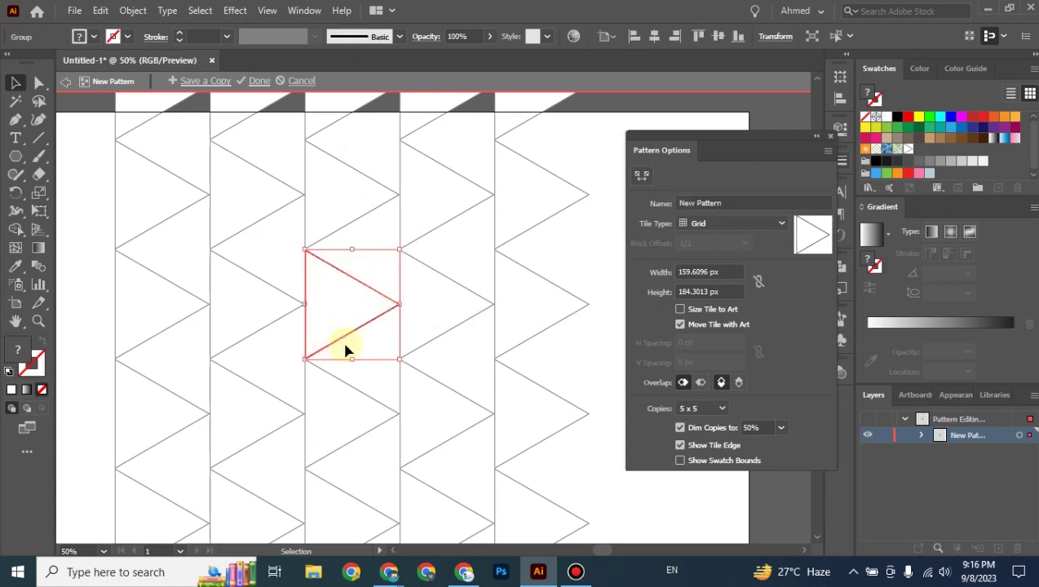
pyautogui.moveTo(399, 357); pyautogui.dragTo(376, 343)
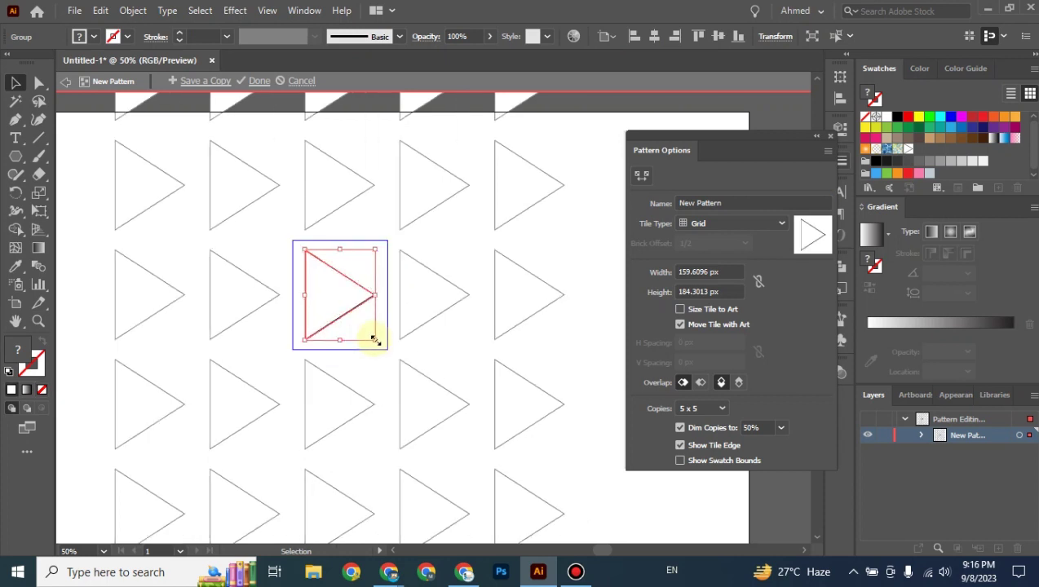
pyautogui.moveTo(375, 340)
pyautogui.mouseDown()
pyautogui.moveTo(371, 332)
pyautogui.moveTo(371, 343)
pyautogui.mouseUp()
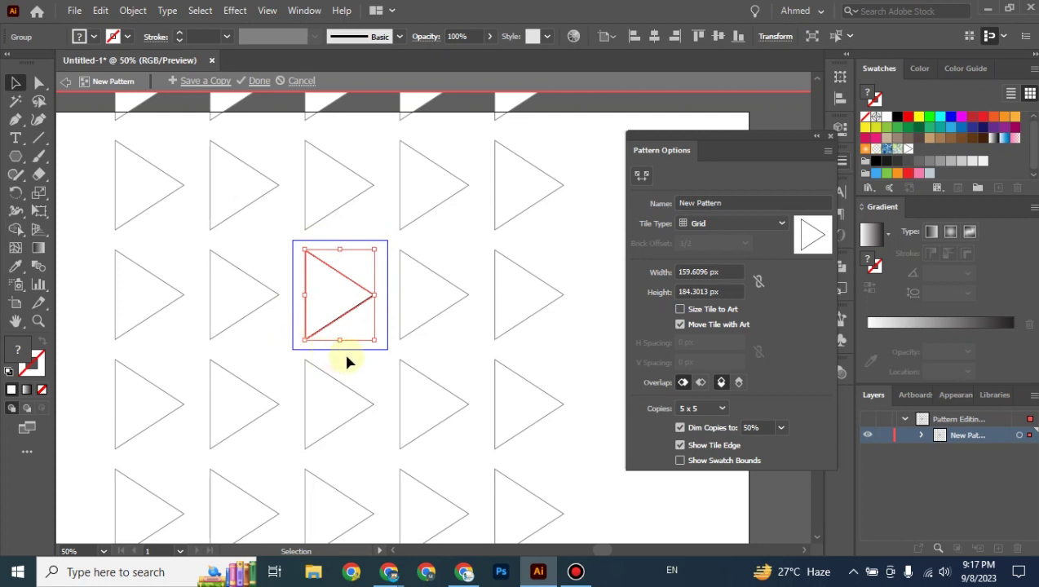
pyautogui.moveTo(374, 248); pyautogui.dragTo(388, 238)
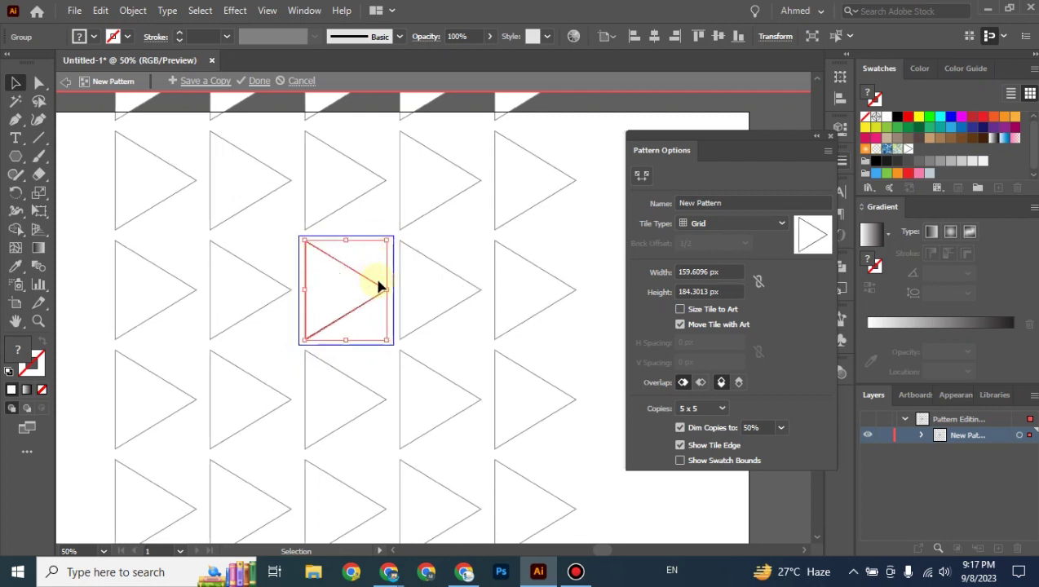
pyautogui.moveTo(384, 289); pyautogui.dragTo(384, 290)
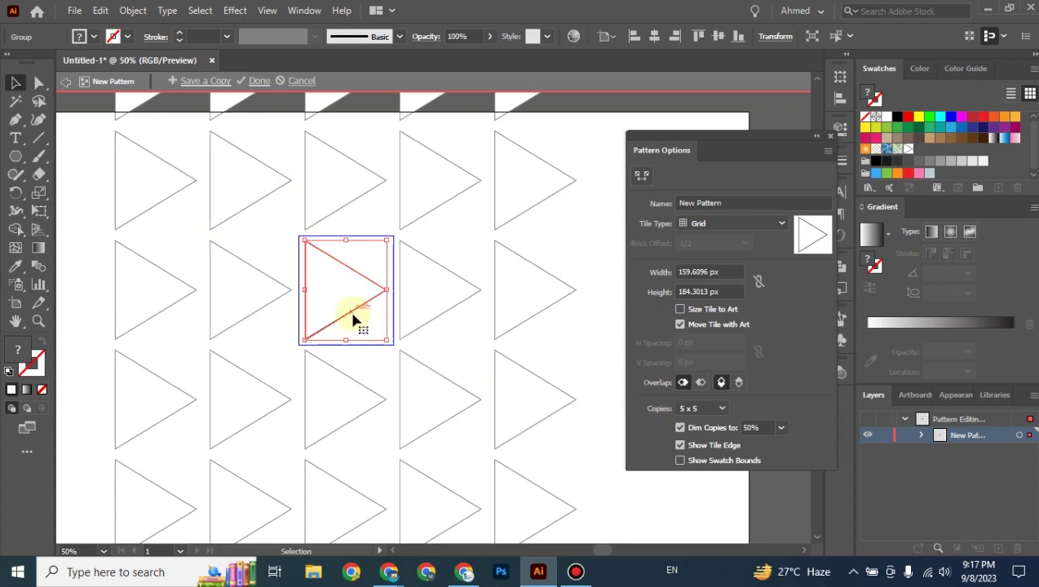
# Step: Preview the pattern with 7 x 7 copies and set the number of copies back to 5 x 5
pyautogui.click(708, 410)
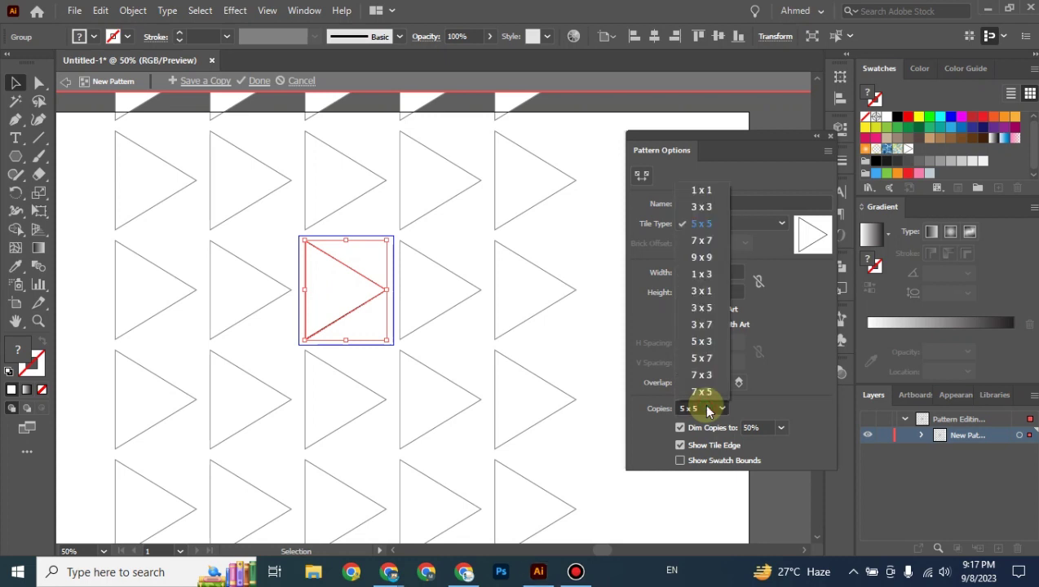
pyautogui.click(708, 241)
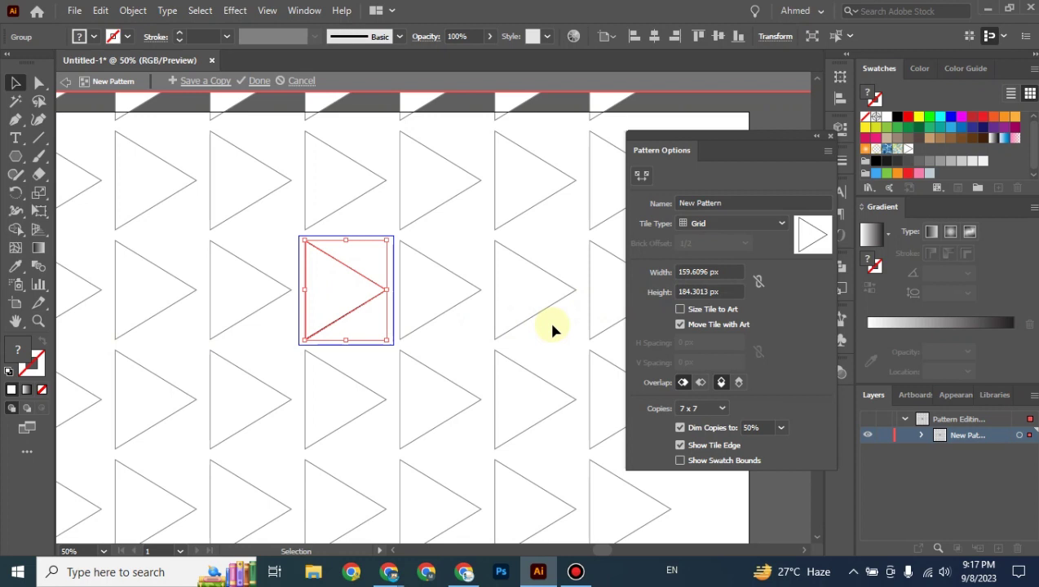
pyautogui.click(703, 408)
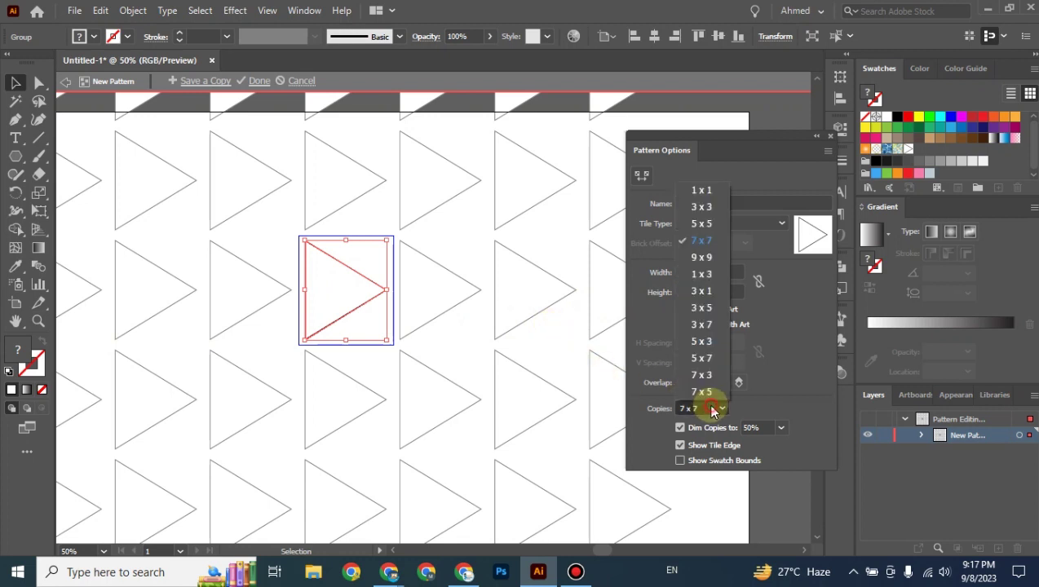
pyautogui.click(702, 225)
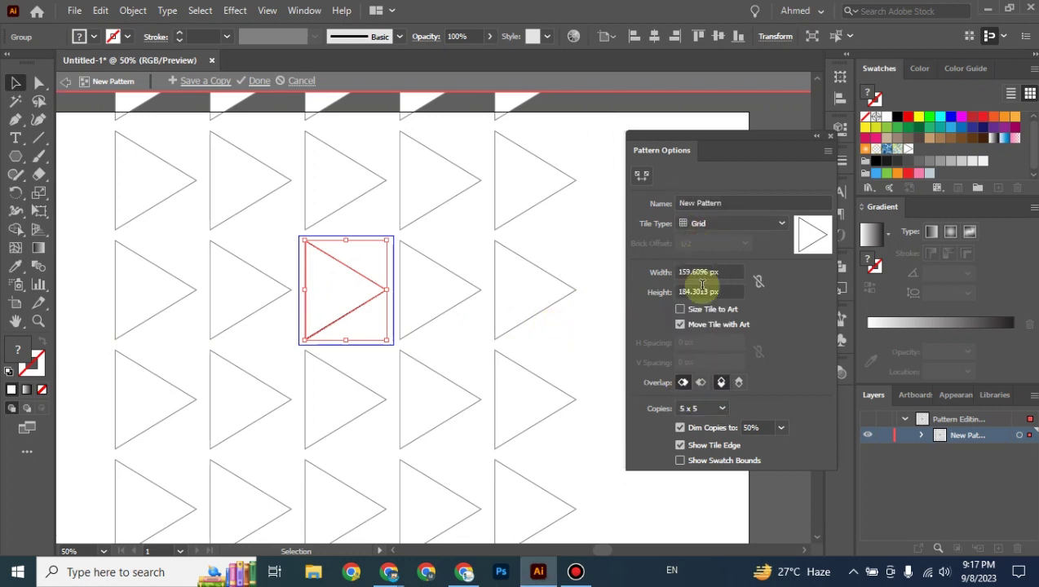
pyautogui.click(720, 411)
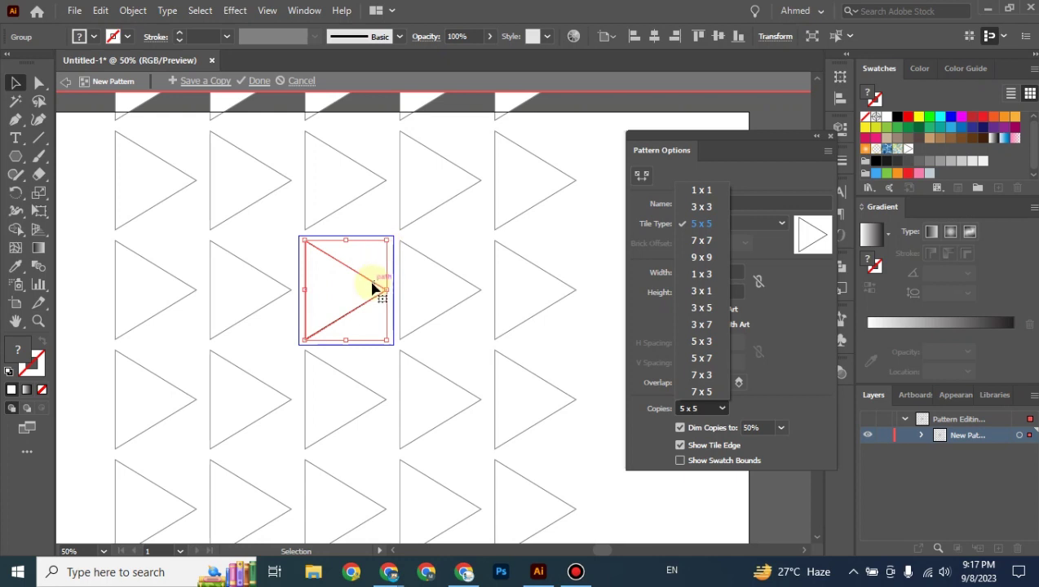
pyautogui.click(393, 240)
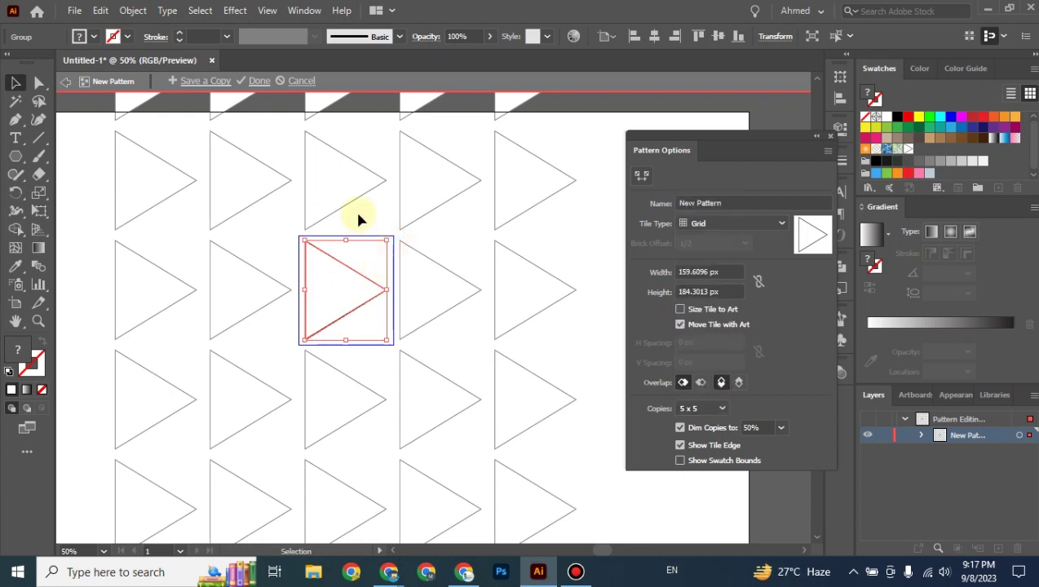
# Step: Rotate the triangle in the pattern tile 90 degrees so that it points up, and shrink it to separate the copies
pyautogui.click(391, 234)
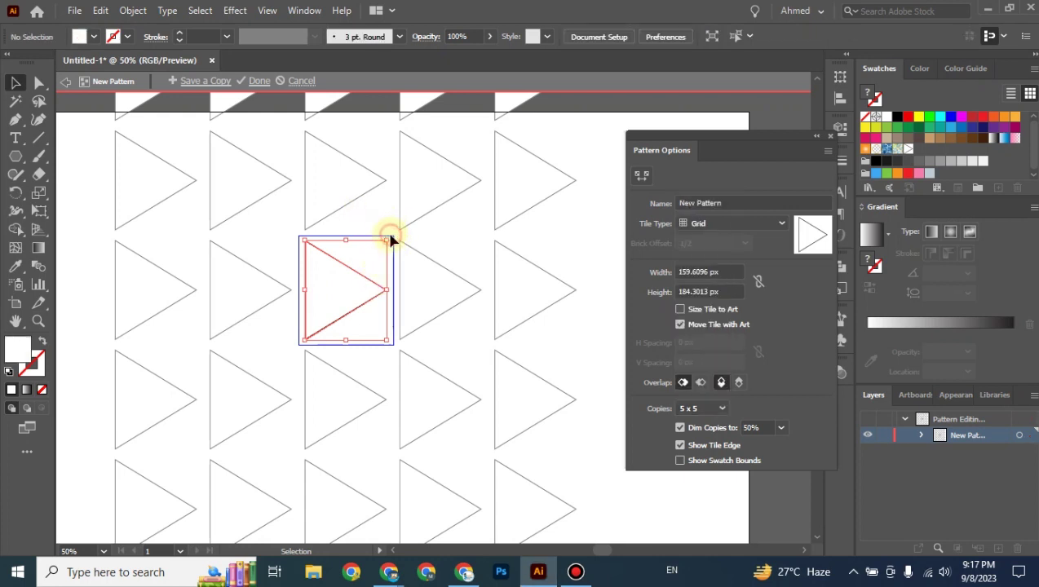
pyautogui.click(371, 279)
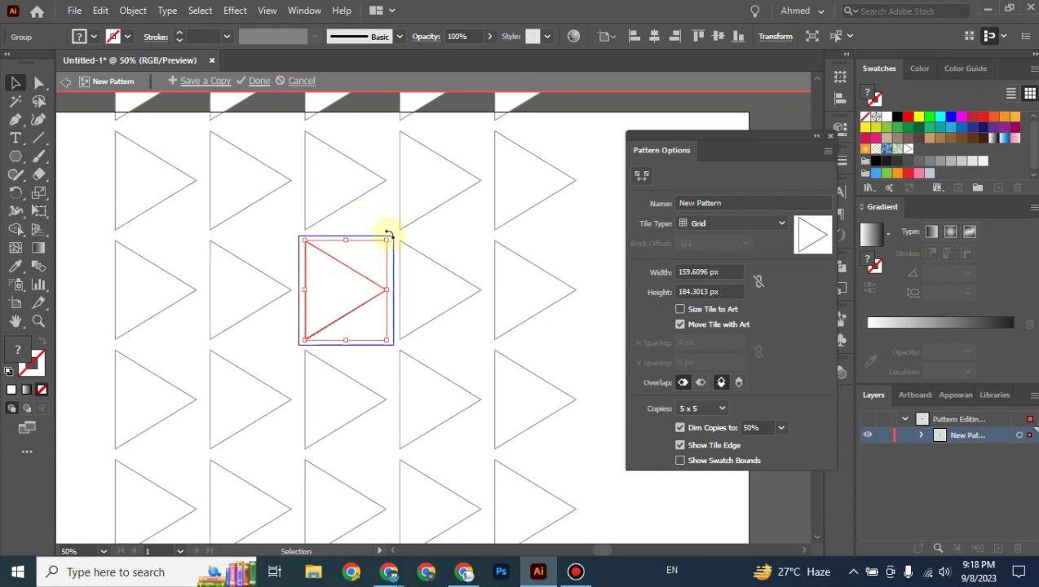
pyautogui.moveTo(389, 235); pyautogui.dragTo(267, 237)
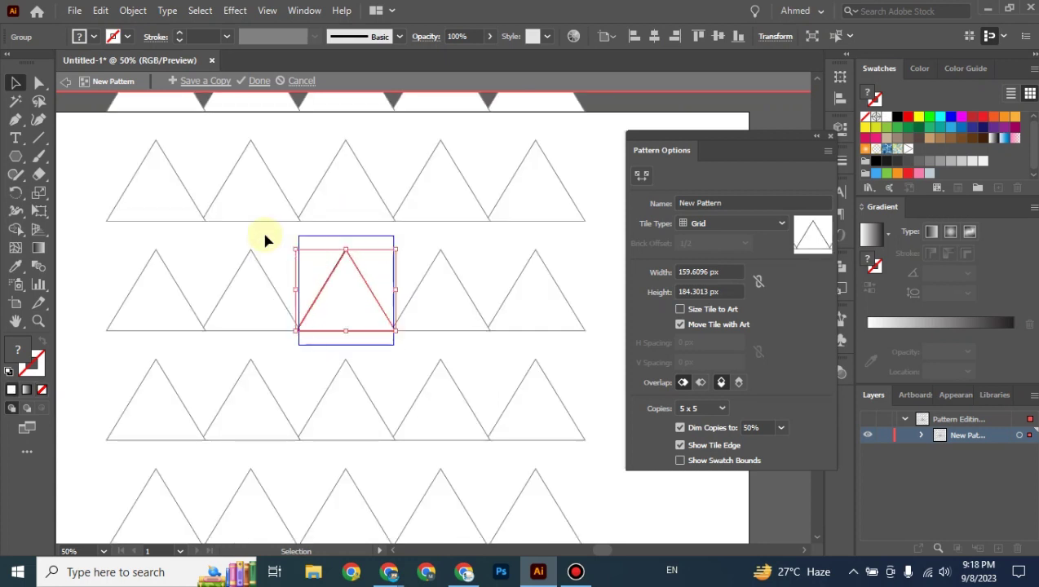
pyautogui.moveTo(396, 249); pyautogui.dragTo(384, 257)
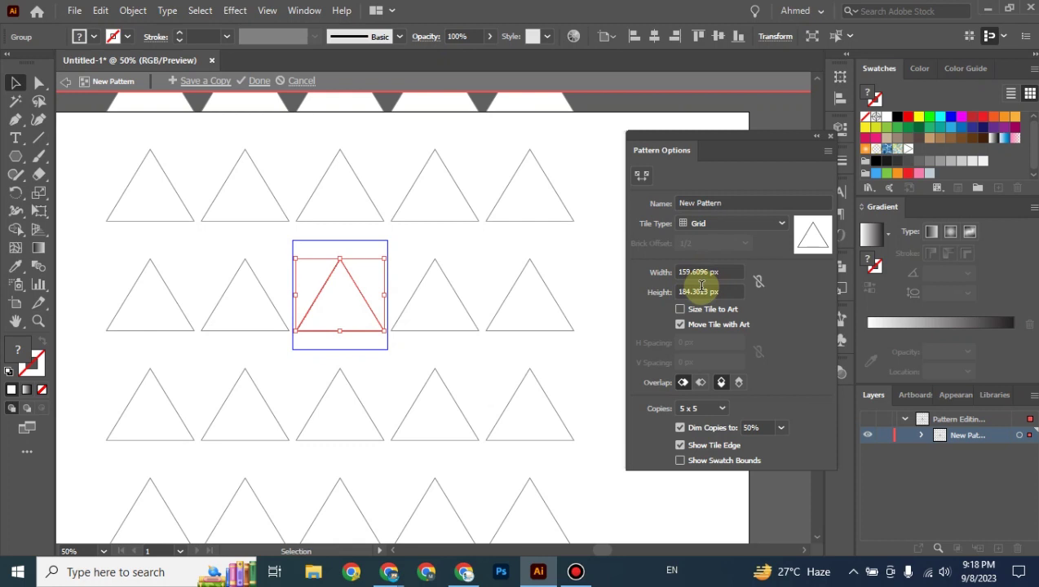
# Step: Undo the rotation and all the resizing of the triangle in the pattern tile
pyautogui.hotkey('ctrl', 'z')
pyautogui.hotkey('ctrl', 'z')
pyautogui.hotkey('ctrl', 'z')
pyautogui.hotkey('ctrl', 'z')
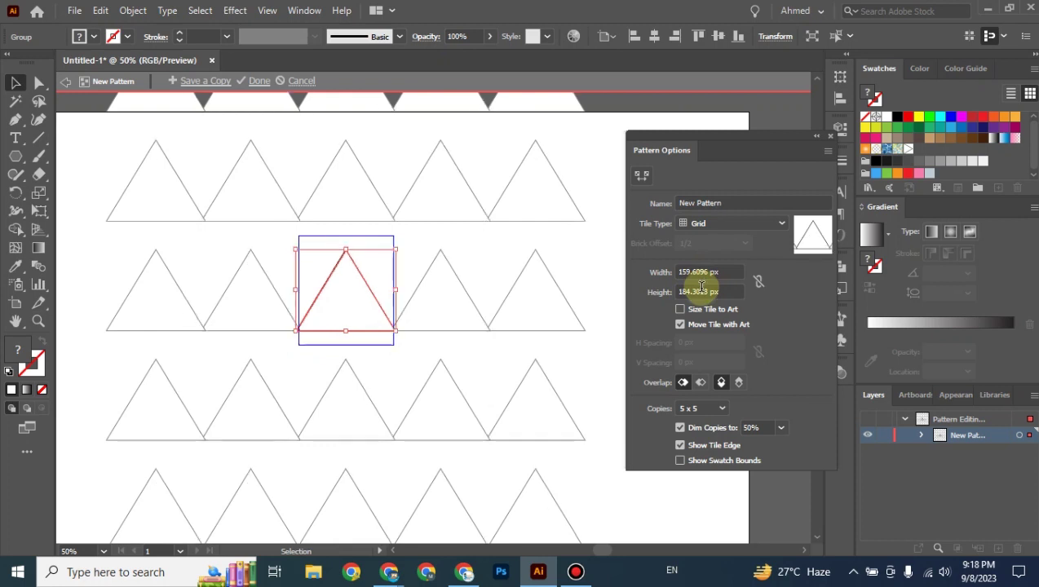
pyautogui.hotkey('ctrl', 'z')
pyautogui.hotkey('ctrl', 'z')
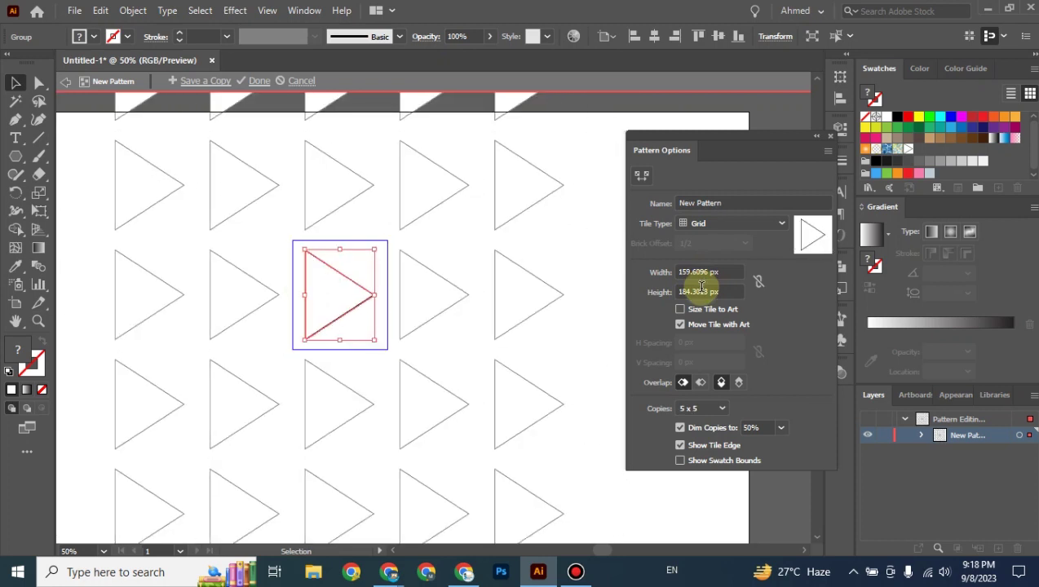
# Step: Enlarge the pattern tile around the triangle with the Pattern Tile tool to about 188 x 231 px, spacing the copies apart
pyautogui.click(700, 293)
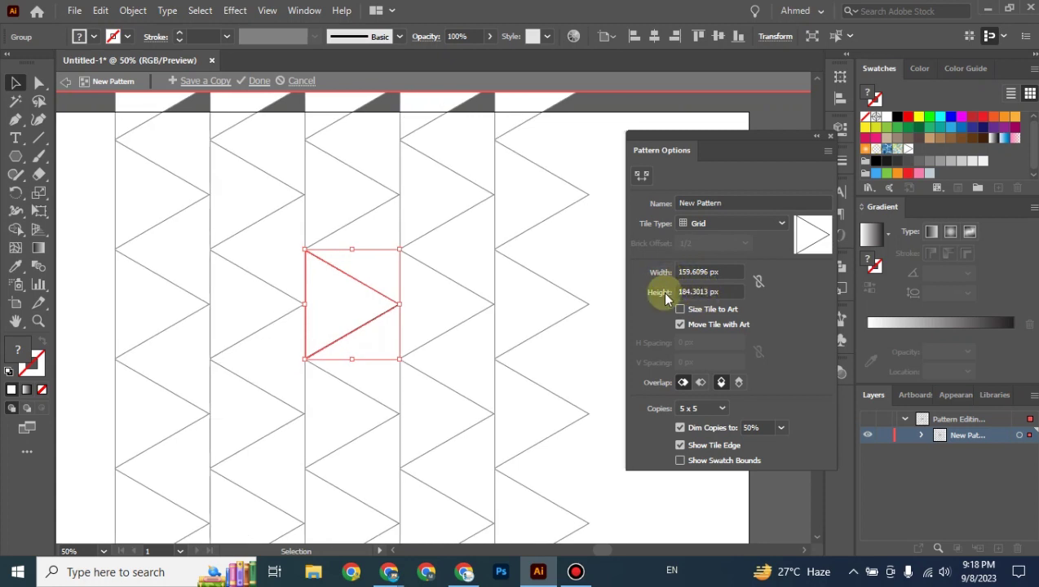
pyautogui.click(642, 178)
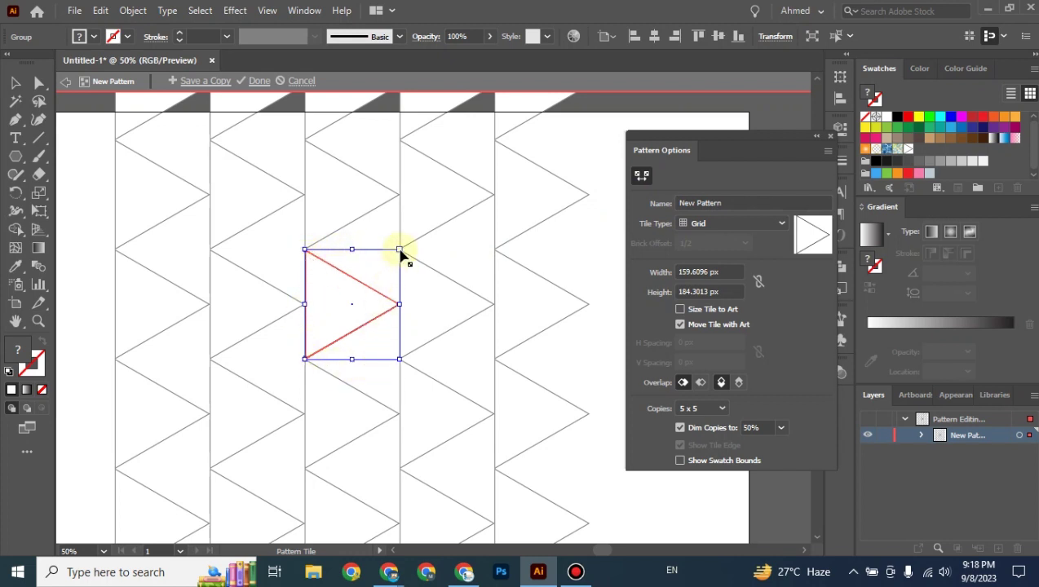
pyautogui.moveTo(399, 248); pyautogui.dragTo(416, 236)
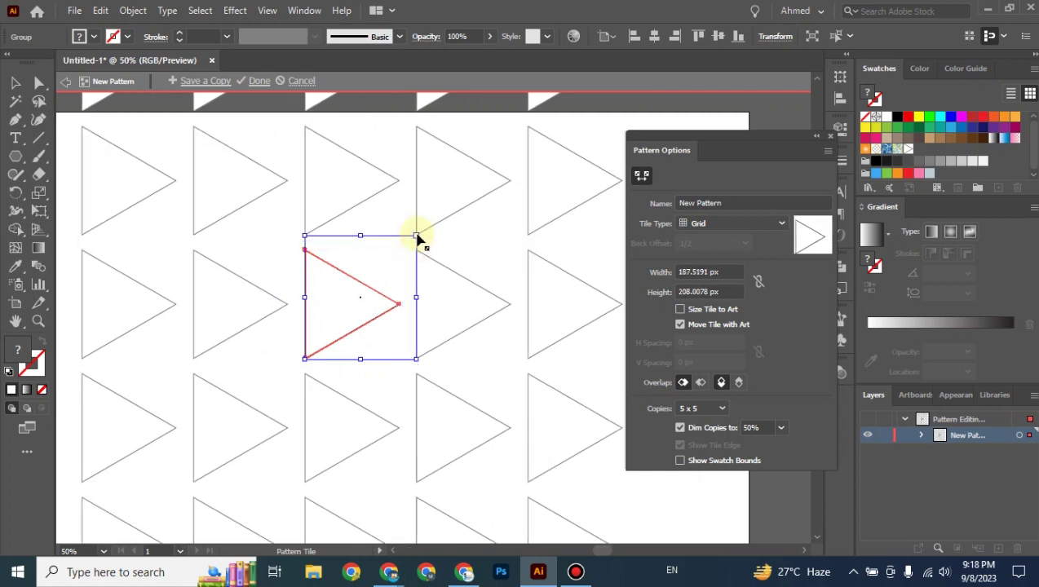
pyautogui.click(416, 236)
pyautogui.moveTo(413, 230); pyautogui.dragTo(416, 223)
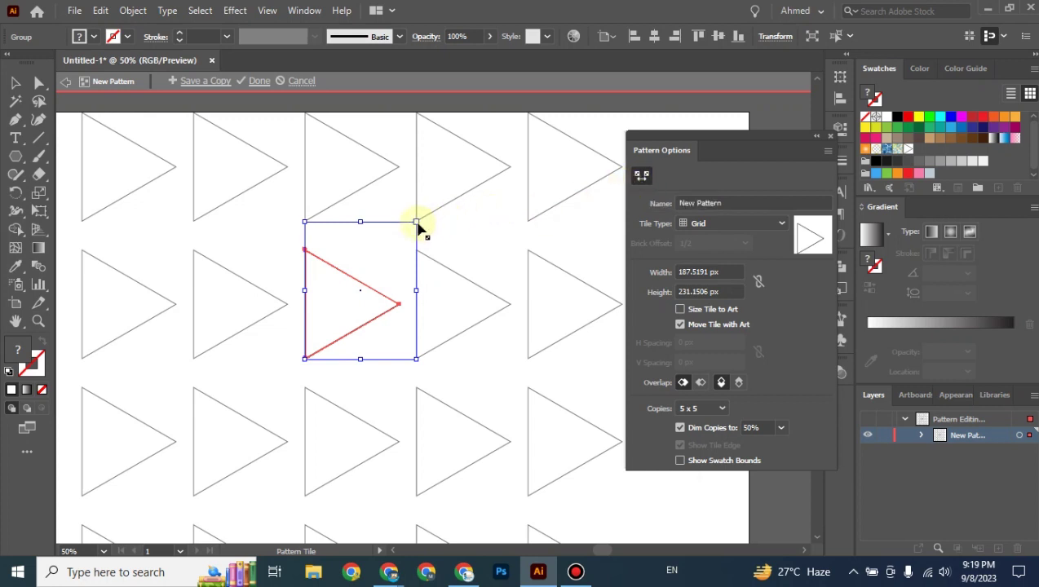
# Step: Resize the pattern tile once more, undo all the tile resizing and leave the Pattern Tile tool
pyautogui.moveTo(417, 222); pyautogui.dragTo(412, 245)
pyautogui.hotkey('ctrl', 'z')
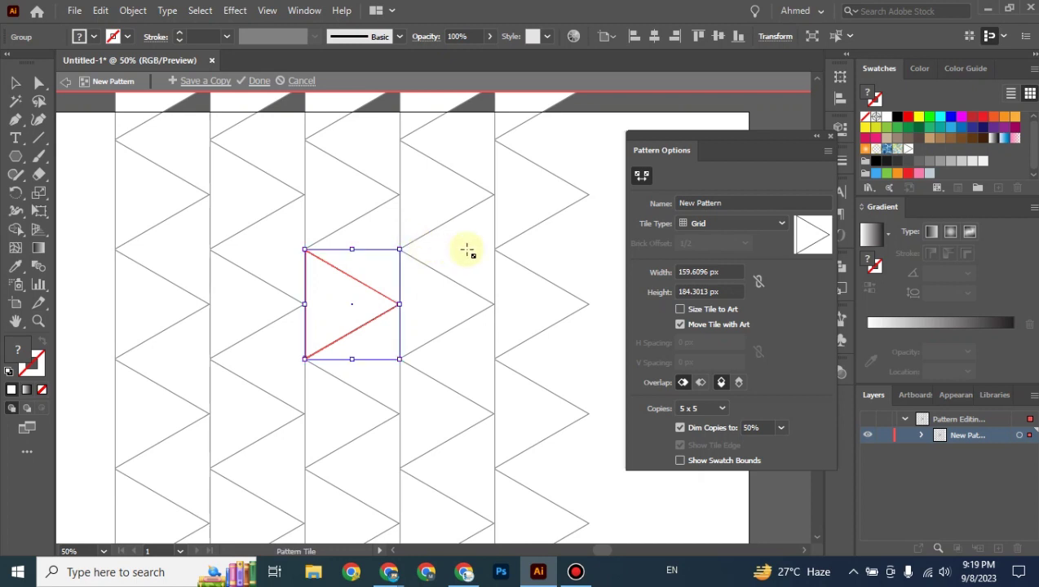
pyautogui.click(641, 175)
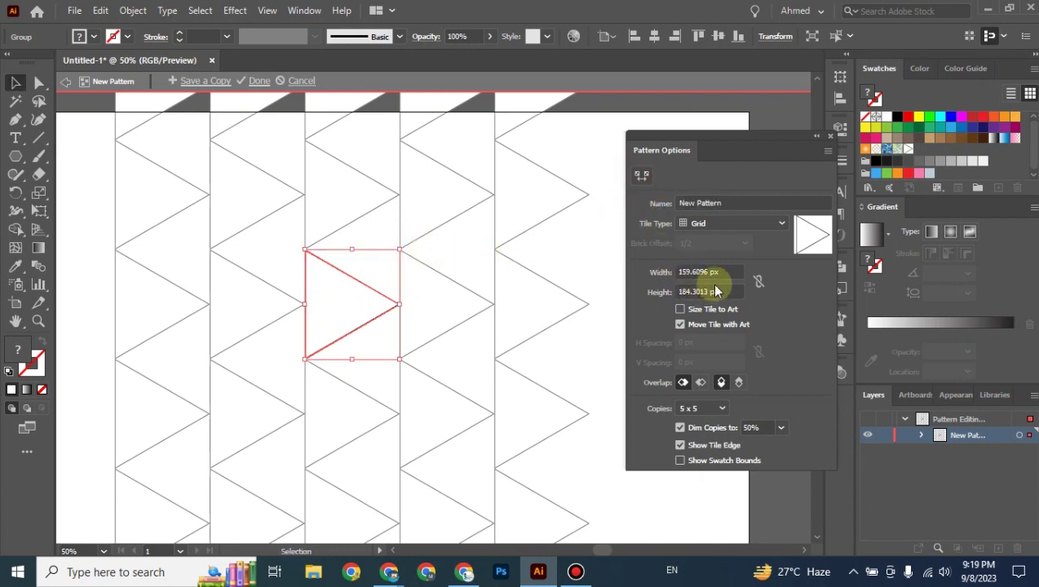
# Step: Set the pattern tile's width to 170 px and increase it gradually to 177 px
pyautogui.click(721, 272)
pyautogui.write('170')
pyautogui.press('Return')
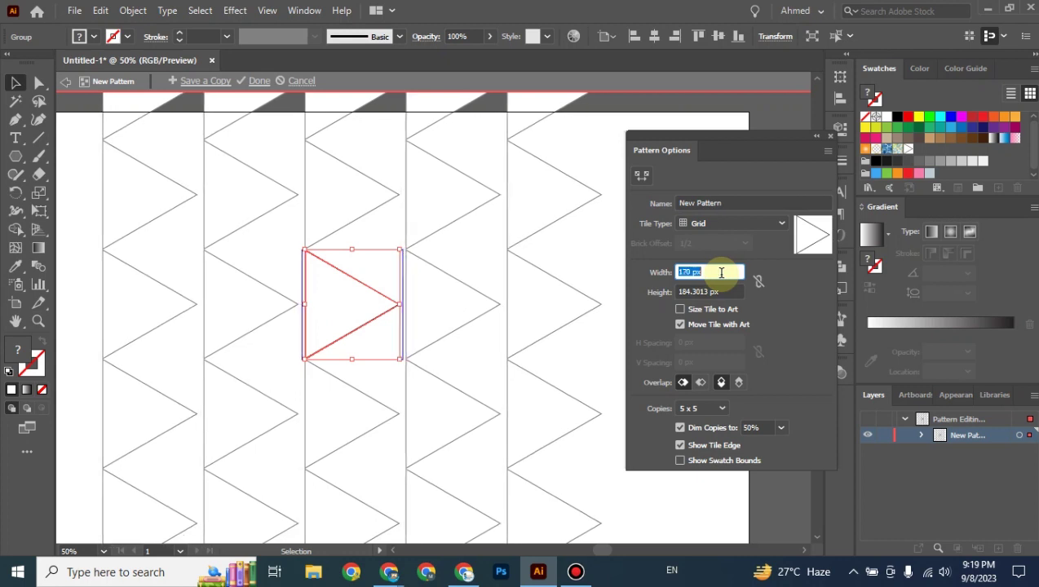
pyautogui.press('Up')
pyautogui.press('Up')
pyautogui.press('Up')
pyautogui.press('Up')
pyautogui.press('Up')
pyautogui.press('Up')
pyautogui.press('Up')
# Step: Reduce the pattern tile's height gradually to 165 px so that the triangle copies overlap vertically
pyautogui.click(716, 292)
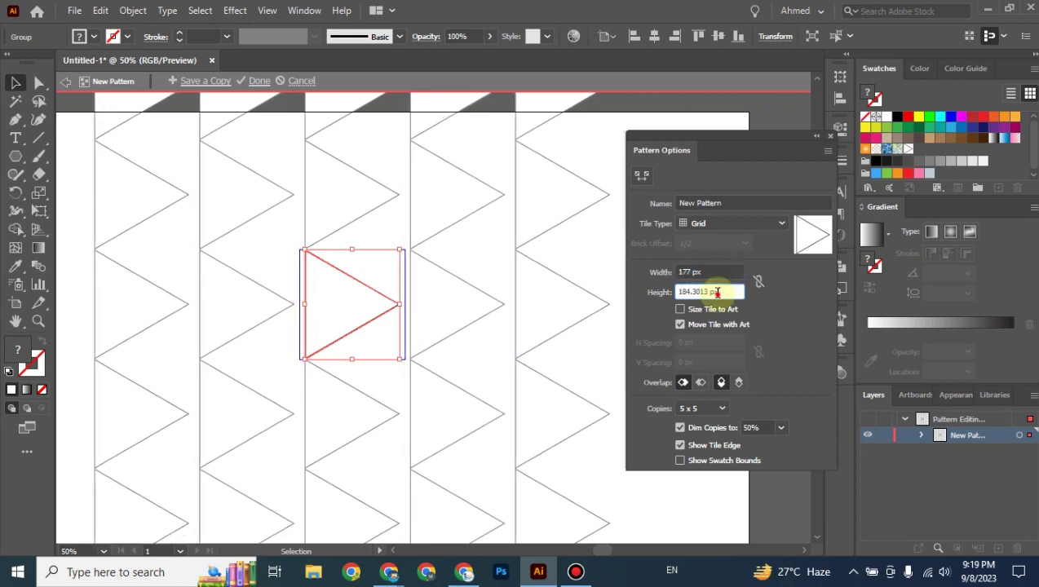
pyautogui.press('Down')
pyautogui.press('Down')
pyautogui.press('Down')
pyautogui.press('Down')
pyautogui.press('Down')
pyautogui.press('Down')
pyautogui.press('Down')
pyautogui.press('Down')
pyautogui.press('Down')
pyautogui.press('Down')
pyautogui.press('Down')
pyautogui.press('Down')
pyautogui.press('Down')
pyautogui.press('Down')
pyautogui.press('Down')
pyautogui.press('Down')
pyautogui.press('Down')
pyautogui.press('Down')
pyautogui.press('Down')
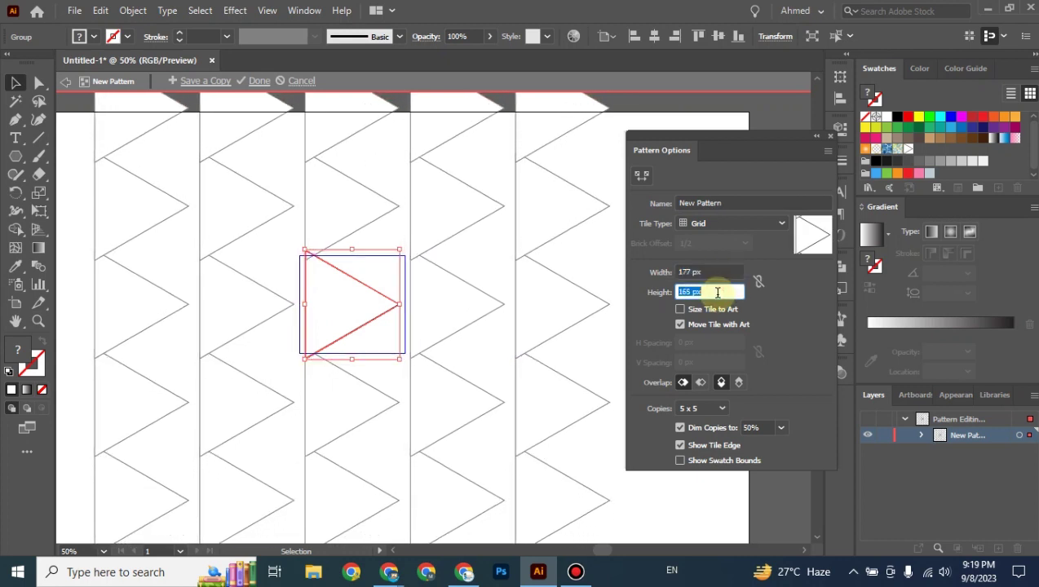
# Step: Increase the pattern tile's height gradually to 197 px to leave vertical gaps between the triangle copies
pyautogui.press('Up')
pyautogui.press('Up')
pyautogui.press('Up')
pyautogui.press('Up')
pyautogui.press('Up')
pyautogui.press('Up')
pyautogui.press('Up')
pyautogui.press('Up')
pyautogui.press('Up')
pyautogui.press('Up')
pyautogui.press('Up')
pyautogui.press('Up')
pyautogui.press('Up')
pyautogui.press('Up')
pyautogui.press('Up')
pyautogui.press('Up')
pyautogui.press('Up')
pyautogui.press('Up')
pyautogui.press('Up')
pyautogui.press('Up')
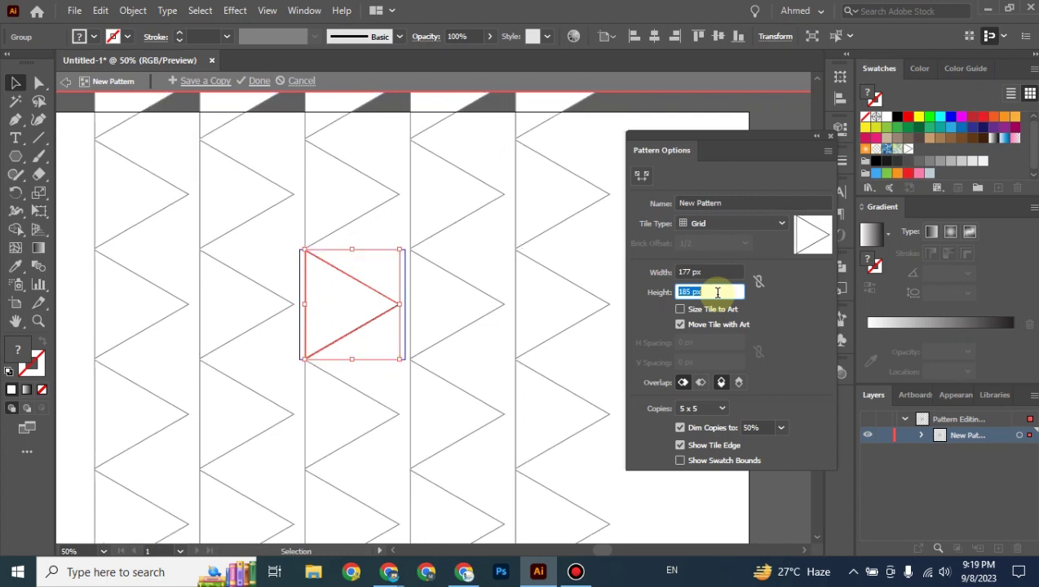
pyautogui.press('Up')
pyautogui.press('Up')
pyautogui.press('Up')
pyautogui.press('Up')
pyautogui.press('Up')
pyautogui.press('Up')
pyautogui.press('Up')
pyautogui.press('Up')
pyautogui.press('Up')
pyautogui.press('Up')
pyautogui.press('Up')
pyautogui.press('Up')
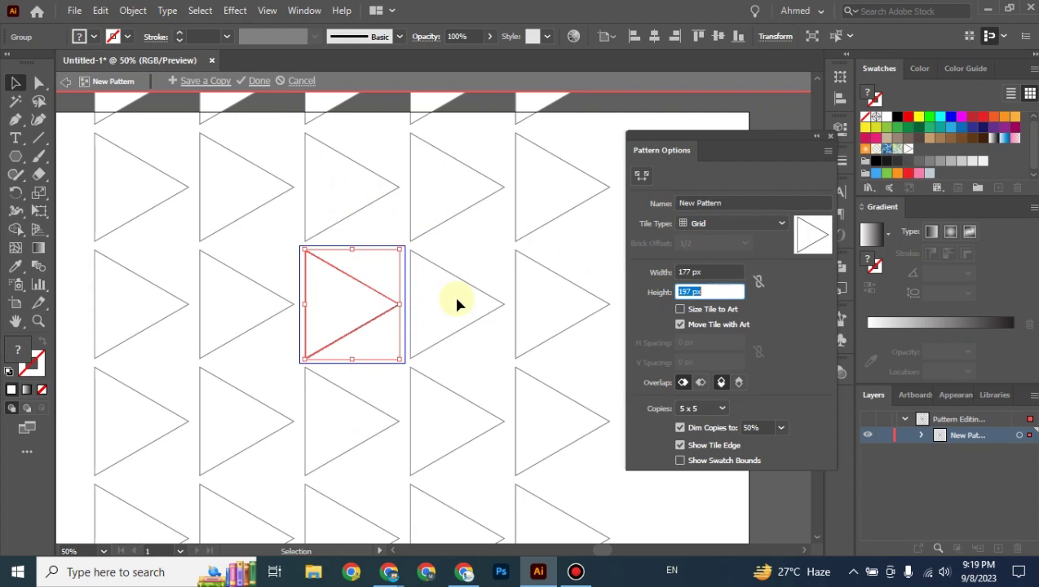
# Step: Reduce the pattern tile's height to 154 px to overlap the rows of triangles
pyautogui.write('178')
pyautogui.press('Return')
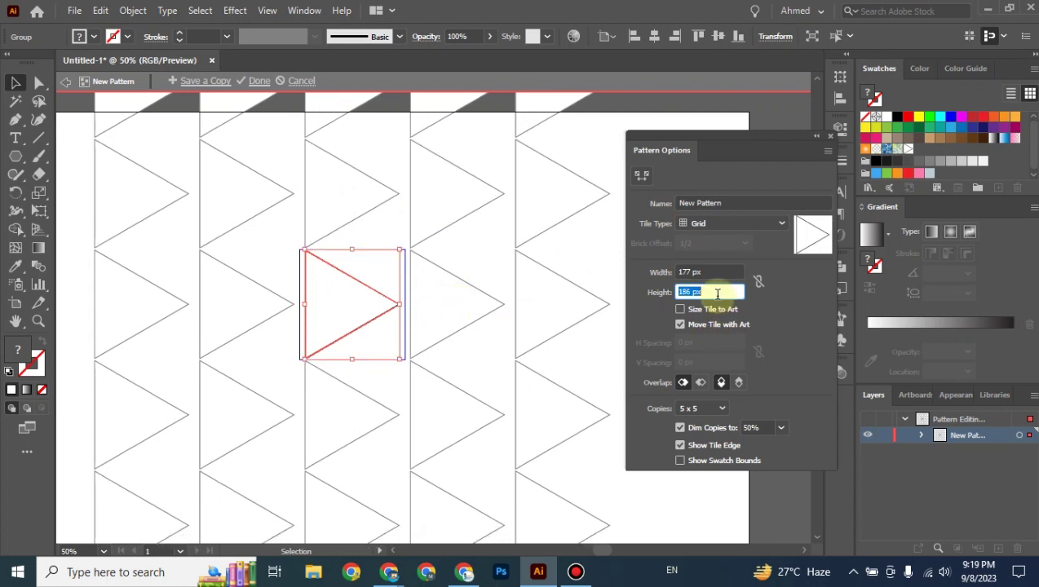
pyautogui.press('Down')
pyautogui.press('Down')
pyautogui.press('Down')
pyautogui.press('Down')
pyautogui.press('Down')
pyautogui.press('Down')
pyautogui.press('Down')
pyautogui.press('Down')
pyautogui.press('Down')
pyautogui.press('Down')
pyautogui.press('Down')
pyautogui.press('Down')
pyautogui.press('Down')
pyautogui.press('Down')
pyautogui.press('Down')
pyautogui.press('Down')
pyautogui.press('Down')
pyautogui.press('Down')
pyautogui.press('Down')
pyautogui.press('Down')
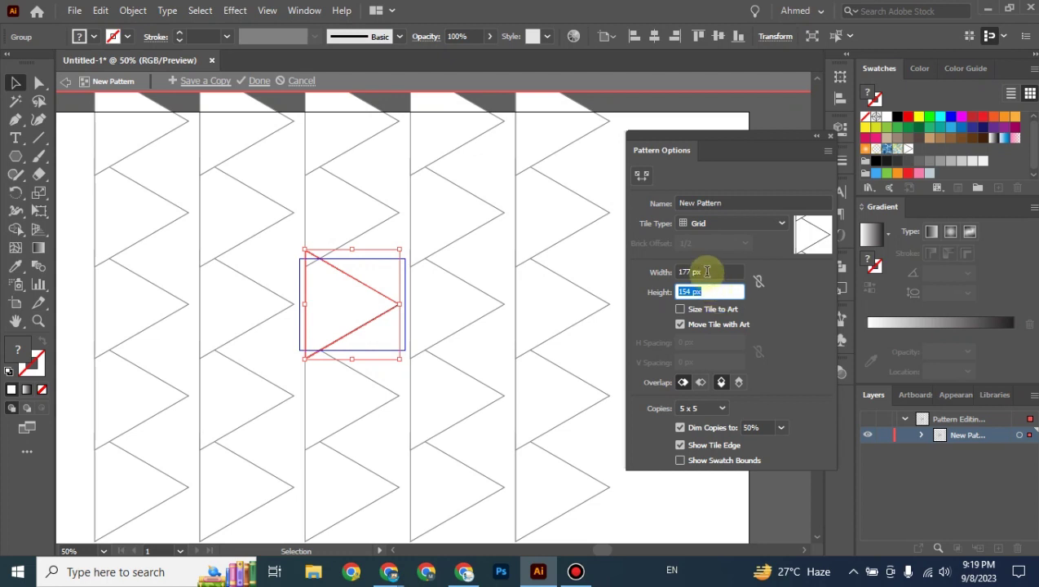
# Step: Vary the pattern tile's width and bring it down to 141 px to overlap the columns of triangles
pyautogui.click(706, 272)
pyautogui.press('Up')
pyautogui.press('Up')
pyautogui.press('Up')
pyautogui.press('Up')
pyautogui.press('Down')
pyautogui.press('Down')
pyautogui.press('Down')
pyautogui.press('Down')
pyautogui.press('Down')
pyautogui.press('Down')
pyautogui.press('Down')
pyautogui.press('Down')
pyautogui.press('Down')
pyautogui.press('Down')
pyautogui.press('Down')
pyautogui.press('Down')
pyautogui.press('Down')
pyautogui.press('Down')
pyautogui.press('Down')
pyautogui.press('Down')
pyautogui.press('Down')
pyautogui.press('Down')
pyautogui.press('Down')
pyautogui.press('Down')
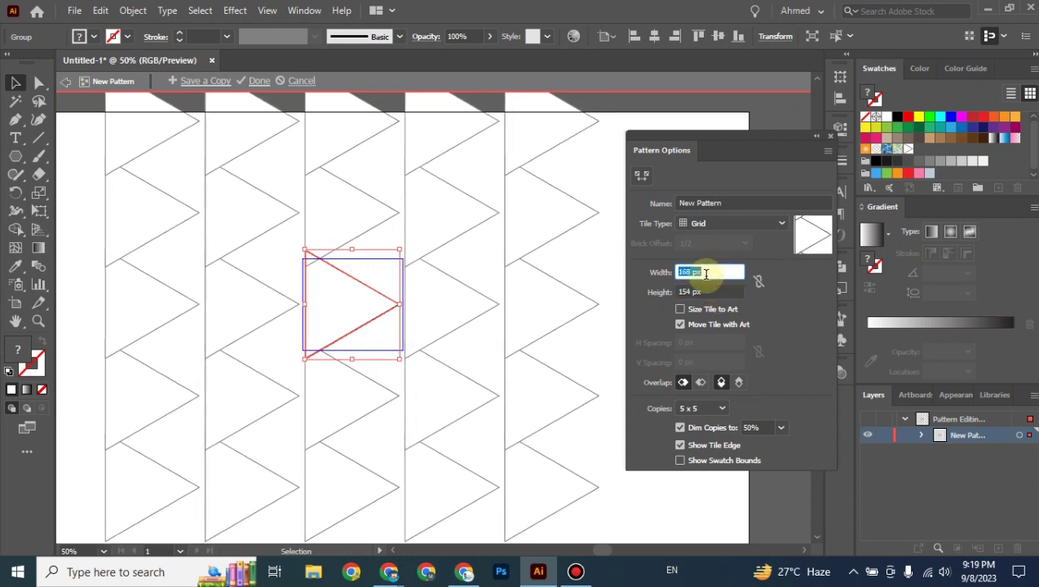
pyautogui.press('Down')
pyautogui.press('Down')
pyautogui.press('Down')
pyautogui.press('Down')
pyautogui.press('Down')
pyautogui.press('Down')
pyautogui.press('Down')
pyautogui.press('Down')
pyautogui.press('Down')
pyautogui.press('Down')
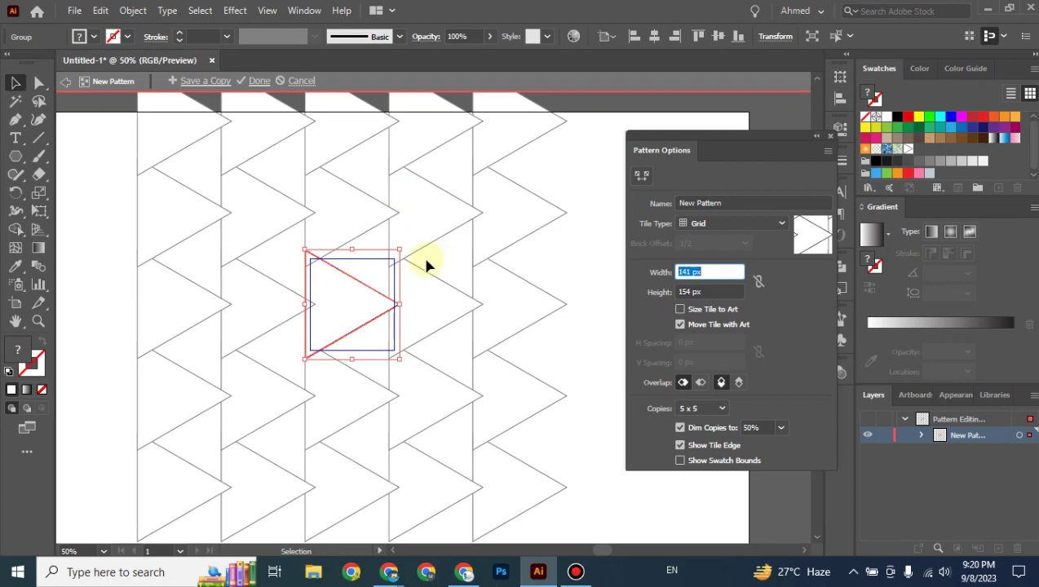
# Step: Size the pattern tile to the artwork and keep the tile moving with the art
pyautogui.click(708, 312)
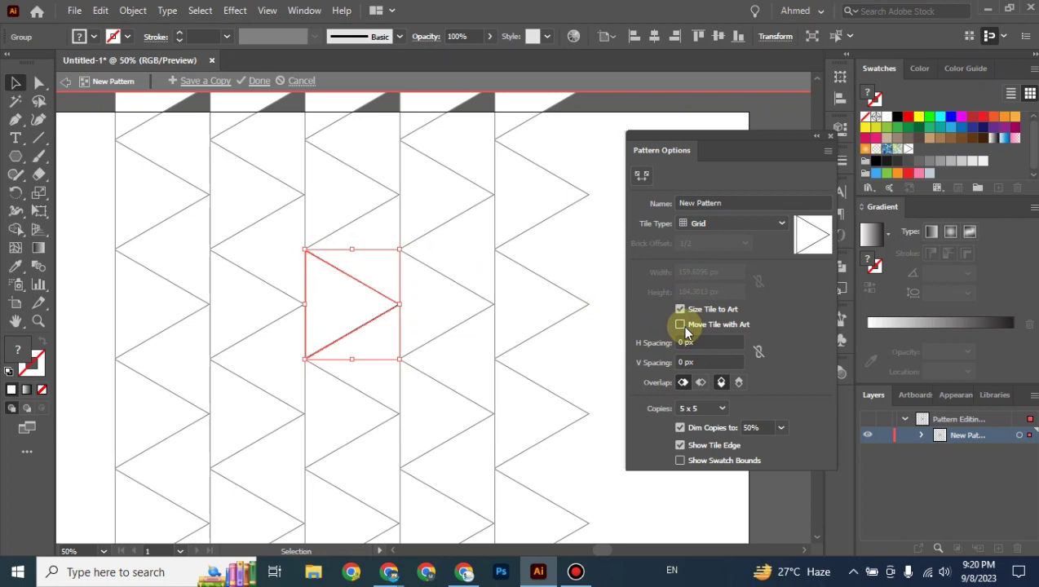
pyautogui.click(682, 327)
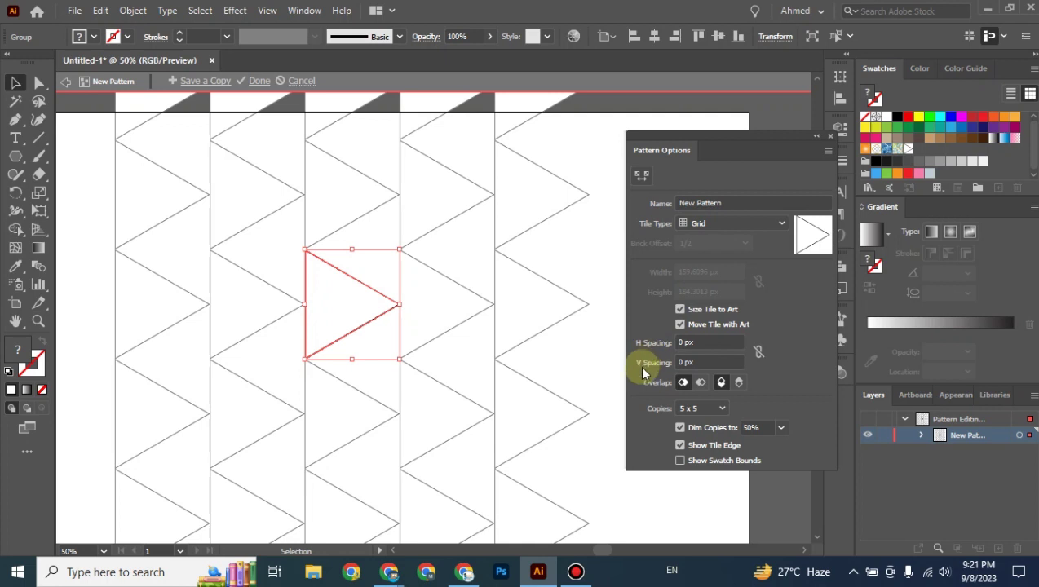
# Step: Increase the horizontal spacing between the pattern tiles gradually to 20 px
pyautogui.click(685, 344)
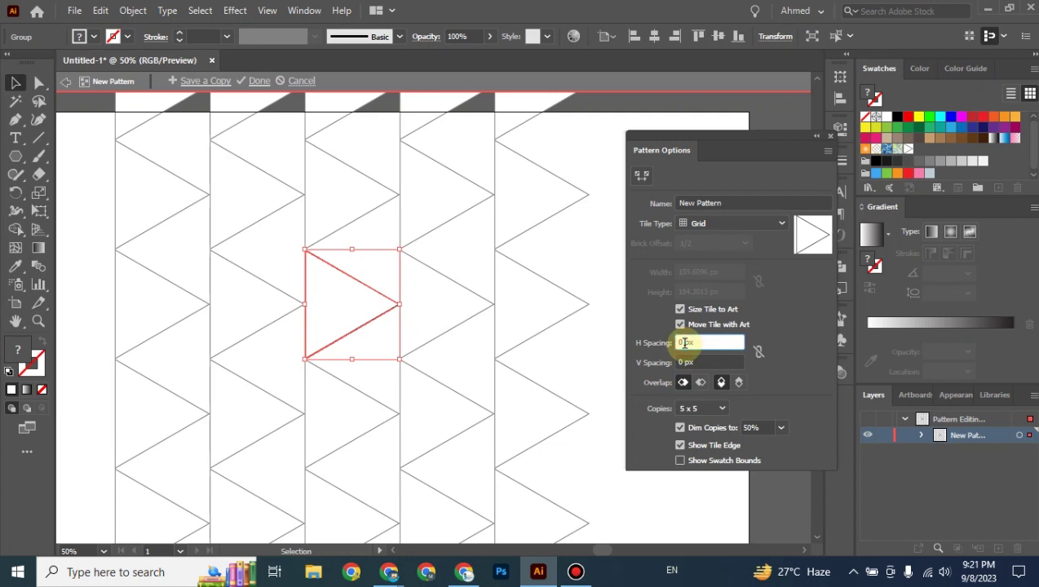
pyautogui.press('Up')
pyautogui.press('Up')
pyautogui.press('Up')
pyautogui.press('Up')
pyautogui.press('Up')
pyautogui.press('Up')
pyautogui.press('Up')
pyautogui.press('Up')
pyautogui.press('Up')
pyautogui.press('Up')
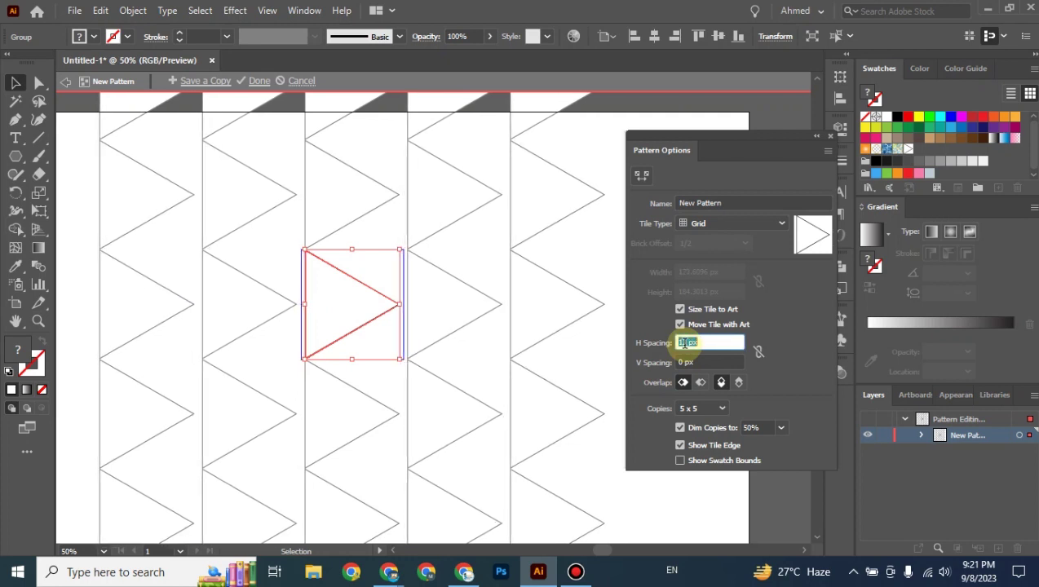
pyautogui.press('Up')
pyautogui.press('Up')
pyautogui.press('Up')
pyautogui.press('Up')
pyautogui.press('Up')
pyautogui.press('Up')
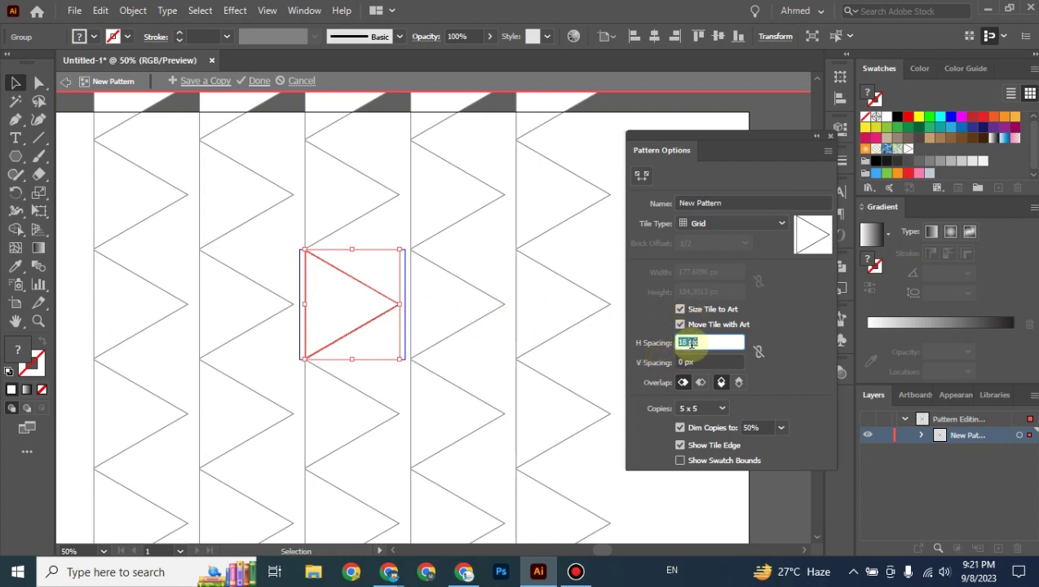
pyautogui.press('Up')
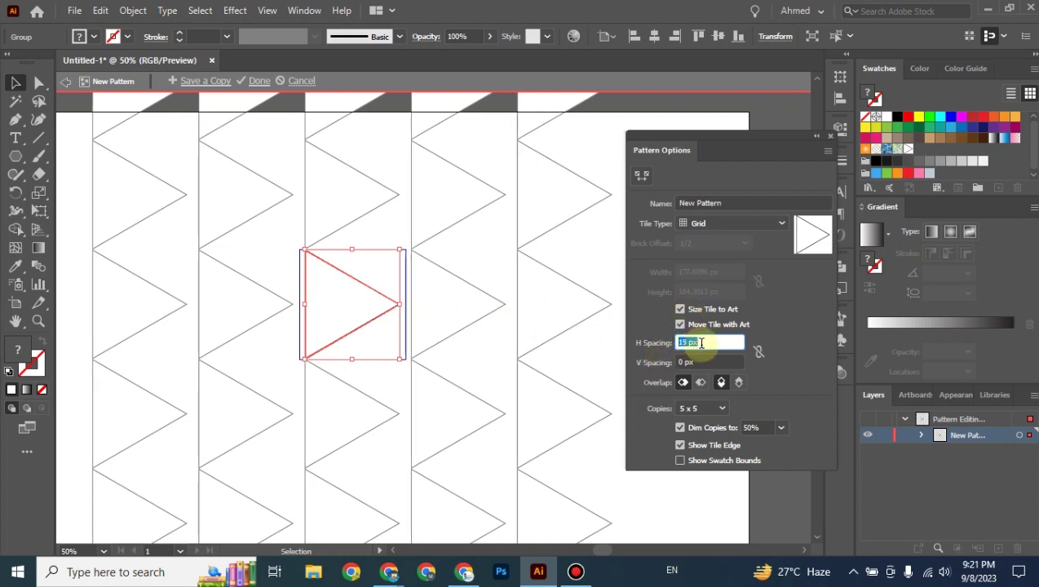
pyautogui.press('Up')
# Step: Set the vertical spacing between the pattern tiles to -4 px and lower it gradually to -9 px
pyautogui.click(701, 364)
pyautogui.write('-4')
pyautogui.press('Return')
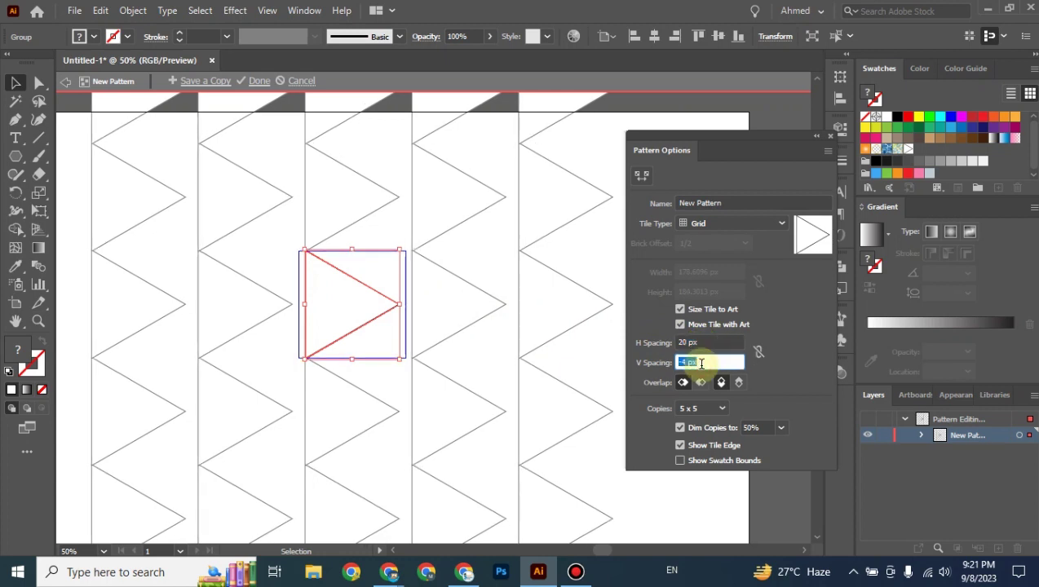
pyautogui.press('Down')
pyautogui.press('Down')
pyautogui.press('Down')
pyautogui.press('Down')
pyautogui.press('Down')
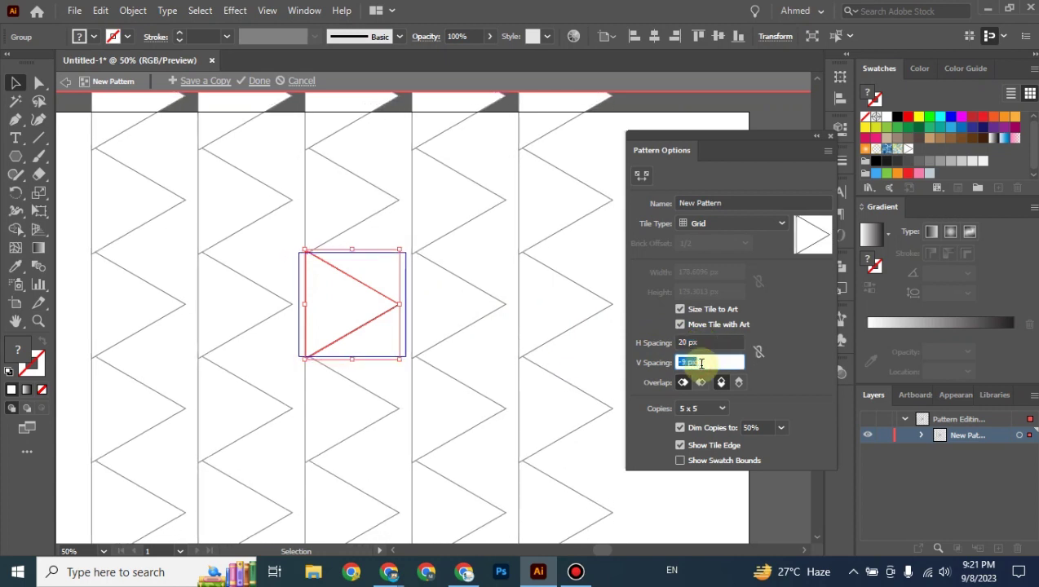
# Step: Increase the vertical spacing between the pattern tiles gradually to 13 px
pyautogui.press('Up')
pyautogui.press('Up')
pyautogui.press('Up')
pyautogui.press('Up')
pyautogui.press('Up')
pyautogui.press('Up')
pyautogui.press('Up')
pyautogui.press('Up')
pyautogui.press('Up')
pyautogui.press('Up')
pyautogui.press('Up')
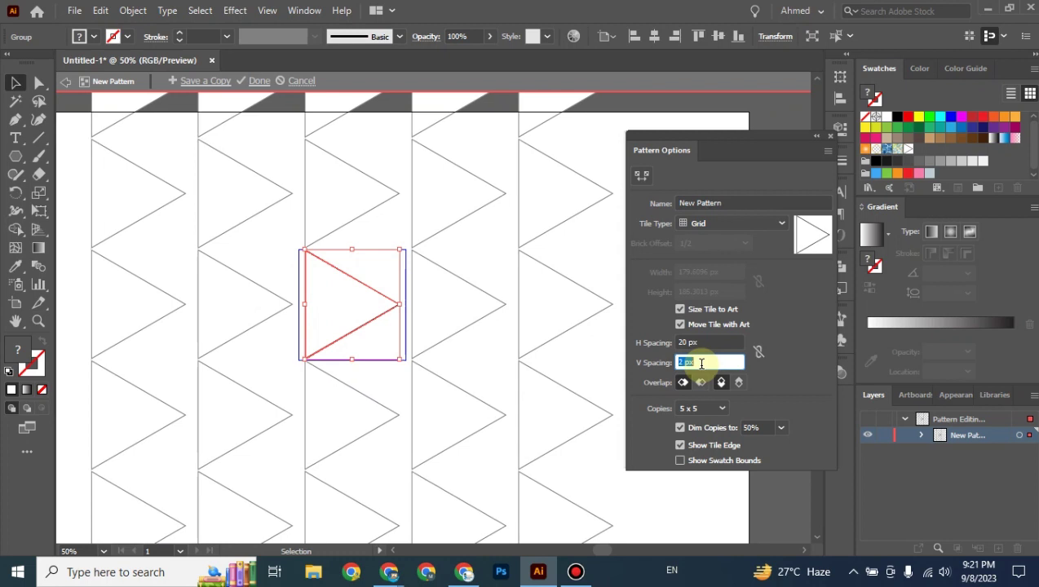
pyautogui.press('Up')
pyautogui.press('Up')
pyautogui.press('Up')
pyautogui.press('Up')
pyautogui.press('Up')
pyautogui.press('Up')
pyautogui.press('Up')
pyautogui.press('Up')
pyautogui.press('Up')
pyautogui.press('Up')
pyautogui.press('Up')
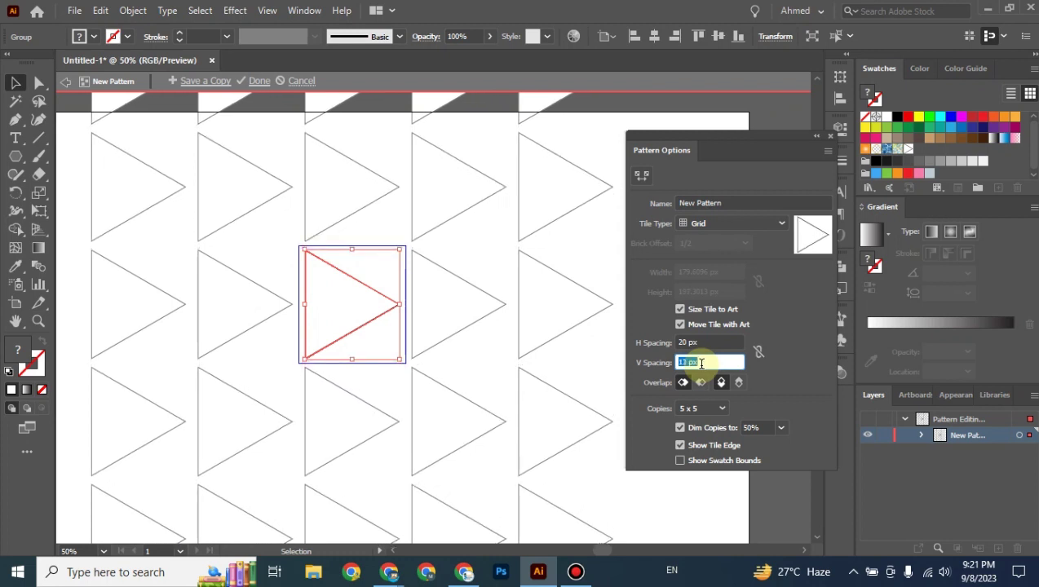
# Step: Lower the vertical tile spacing gradually to -14 px so the triangles overlap within each column
pyautogui.press('Down')
pyautogui.press('Down')
pyautogui.press('Down')
pyautogui.press('Down')
pyautogui.press('Down')
pyautogui.press('Down')
pyautogui.press('Down')
pyautogui.press('Down')
pyautogui.press('Down')
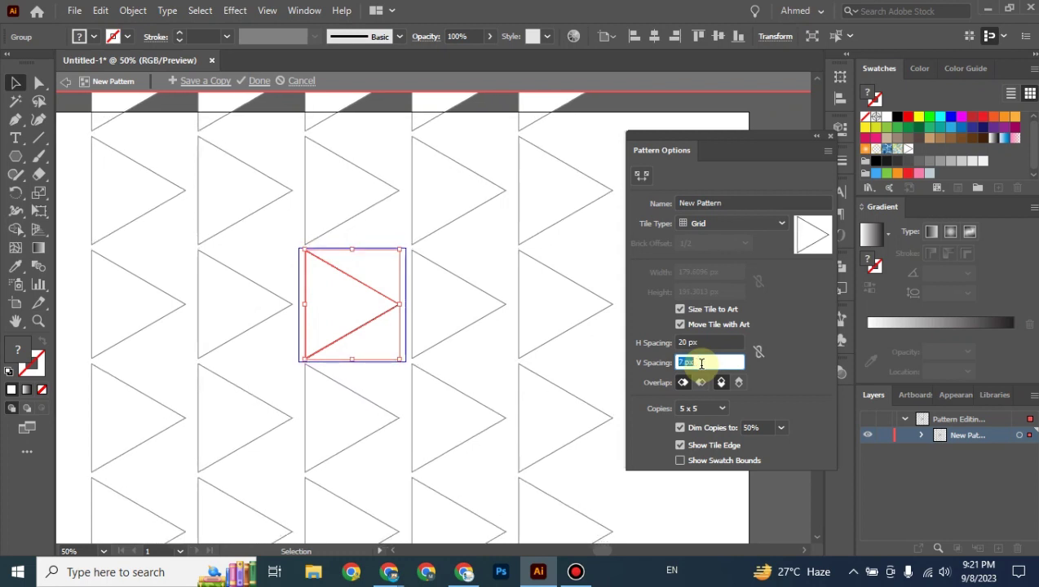
pyautogui.press('Down')
pyautogui.press('Down')
pyautogui.press('Down')
pyautogui.press('Down')
pyautogui.press('Down')
pyautogui.press('Down')
pyautogui.press('Down')
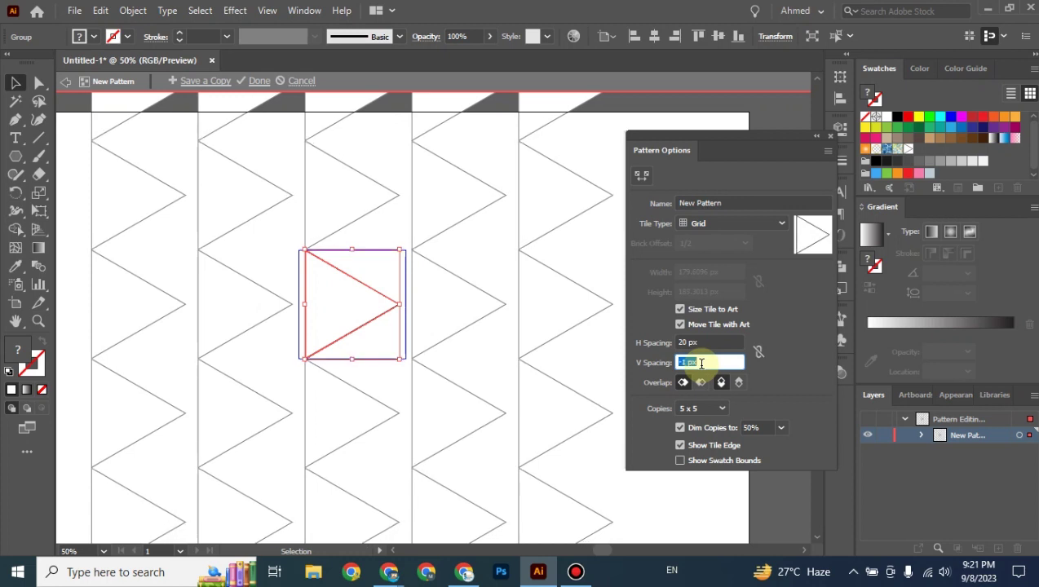
pyautogui.press('Down')
pyautogui.press('Down')
pyautogui.press('Down')
pyautogui.press('Down')
pyautogui.press('Down')
pyautogui.press('Down')
pyautogui.press('Down')
pyautogui.press('Down')
pyautogui.press('Down')
pyautogui.press('Down')
pyautogui.press('Down')
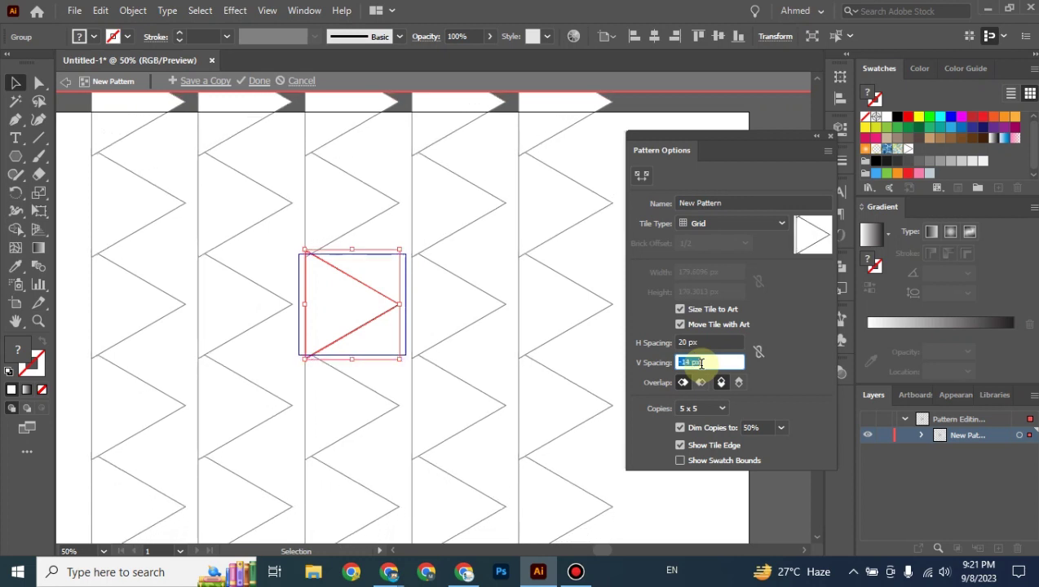
# Step: Raise the vertical spacing between the pattern tiles to 0 px
pyautogui.press('Up')
pyautogui.press('Up')
pyautogui.press('Up')
pyautogui.press('Up')
pyautogui.press('Up')
pyautogui.press('Up')
pyautogui.press('Up')
pyautogui.press('Up')
pyautogui.press('Up')
pyautogui.press('Up')
pyautogui.press('Up')
pyautogui.press('Up')
pyautogui.press('Up')
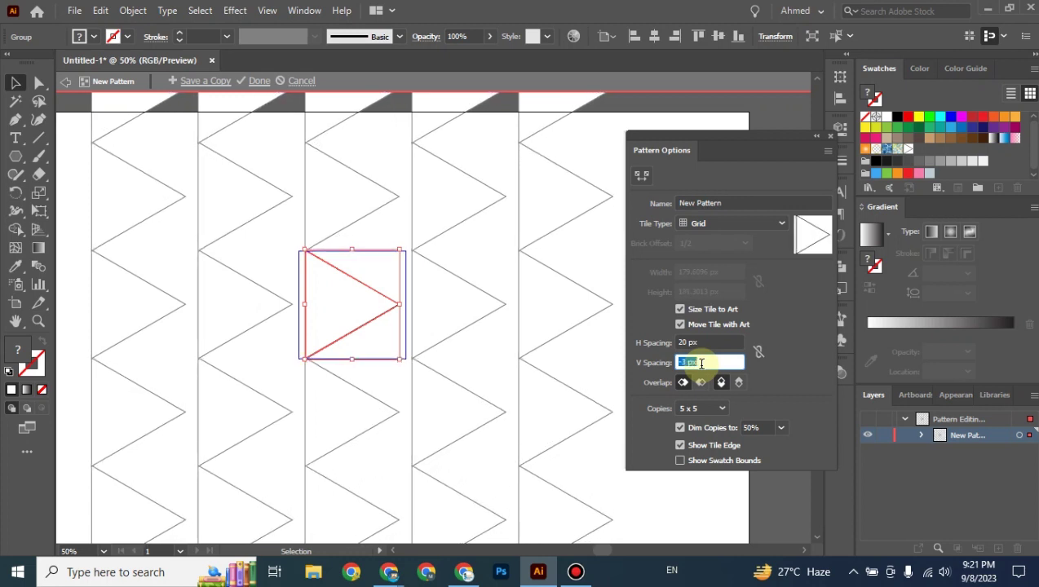
pyautogui.press('Up')
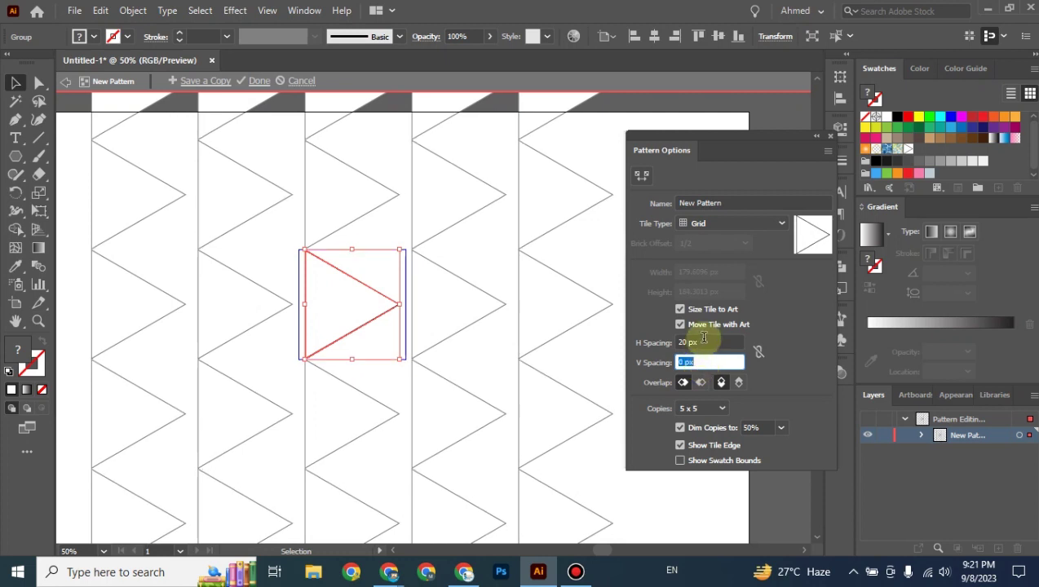
# Step: Reduce the horizontal spacing between the pattern tiles to 17 px
pyautogui.click(703, 341)
pyautogui.press('Down')
pyautogui.press('Down')
pyautogui.press('Down')
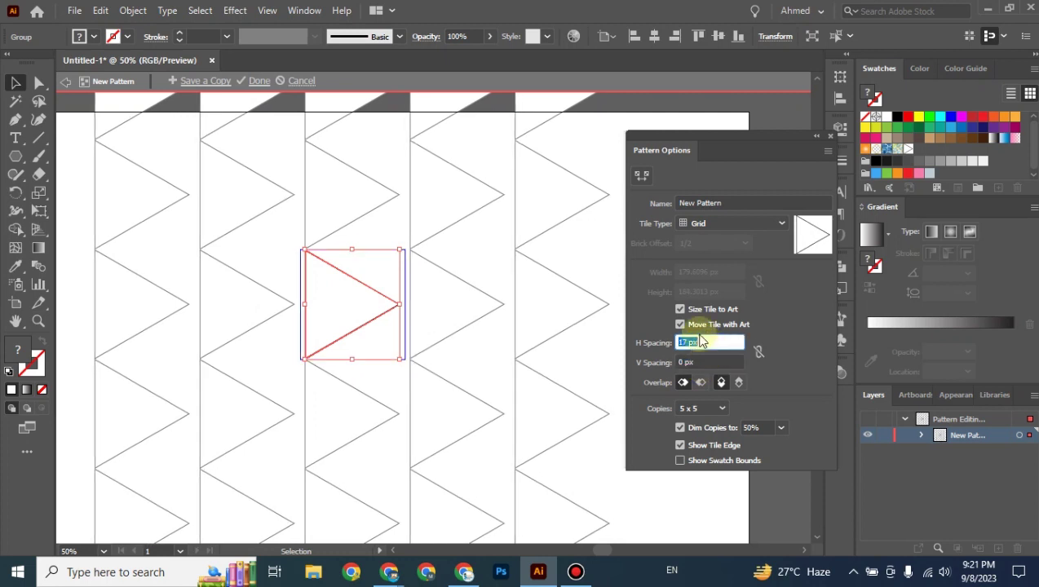
# Step: Stop sizing the tile to the artwork and set the tile height to 181 px
pyautogui.click(680, 310)
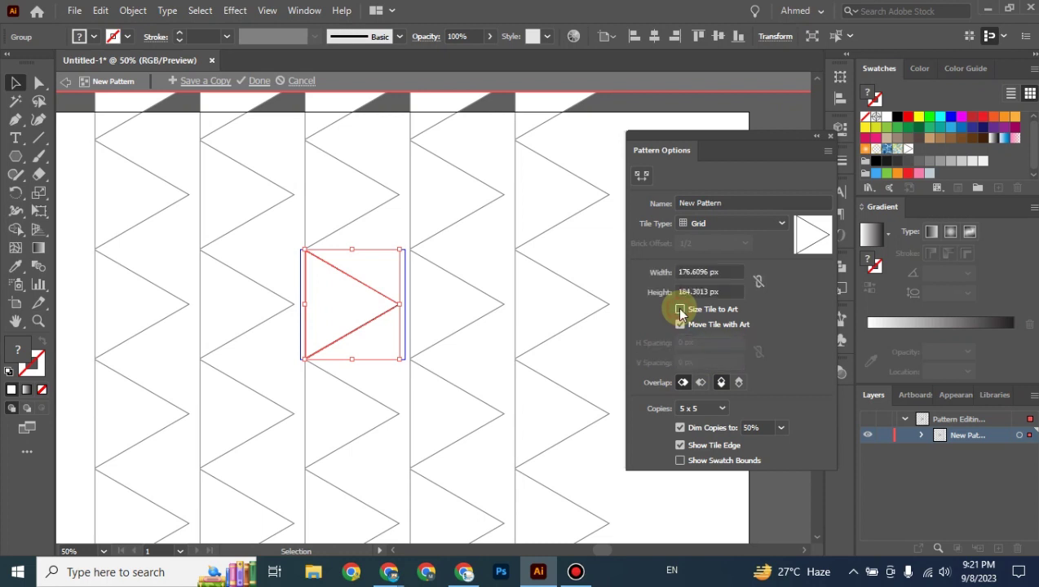
pyautogui.doubleClick(701, 292)
pyautogui.write('181')
pyautogui.press('Return')
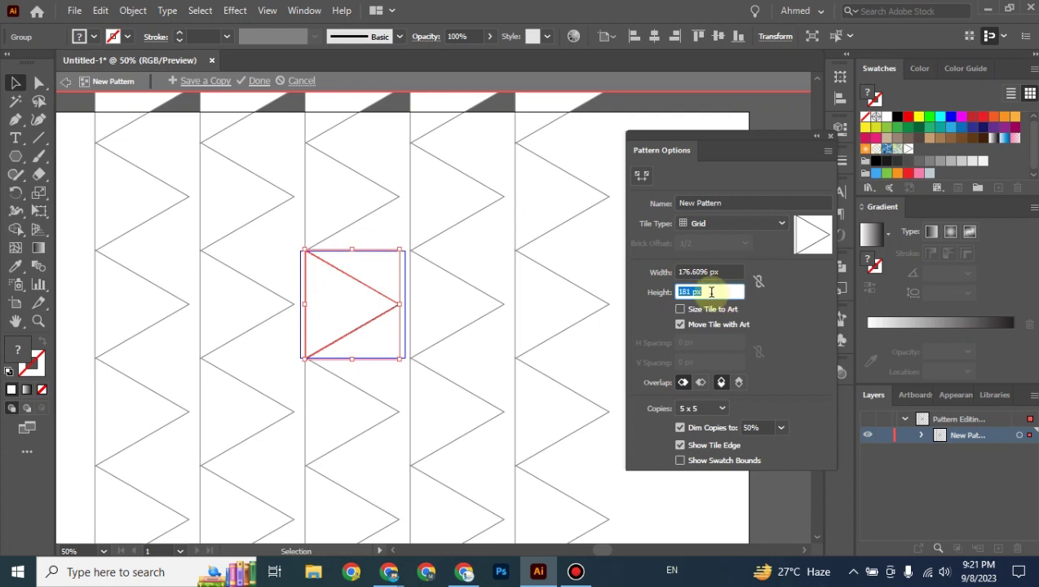
# Step: Lower the pattern tile's height gradually to 175 px
pyautogui.press('Down')
pyautogui.press('Down')
pyautogui.press('Down')
pyautogui.press('Down')
pyautogui.press('Down')
pyautogui.press('Down')
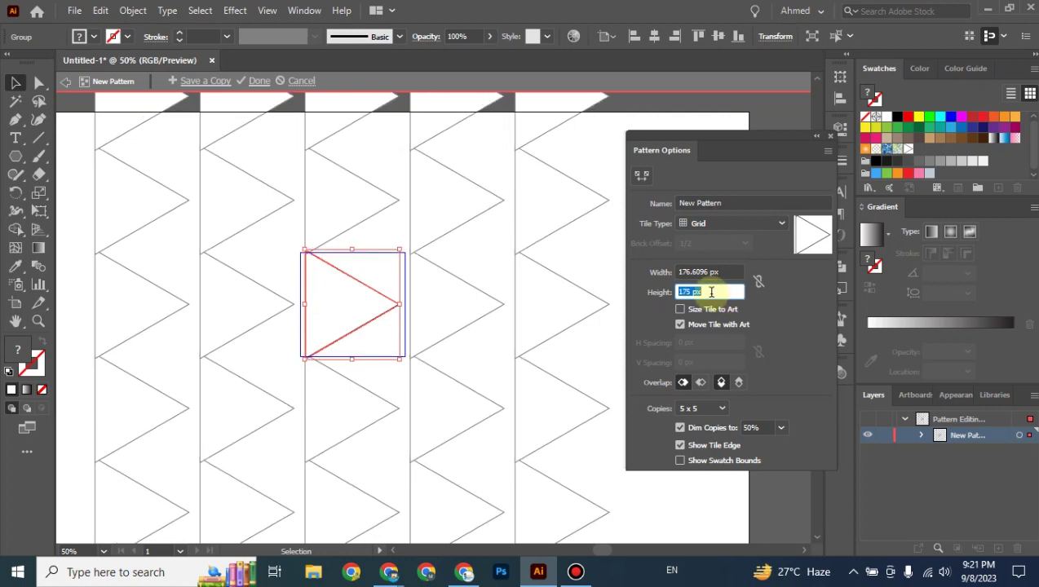
# Step: Raise the pattern tile's height gradually to 187 px to open gaps between the triangles
pyautogui.press('Up')
pyautogui.press('Up')
pyautogui.press('Up')
pyautogui.press('Up')
pyautogui.press('Up')
pyautogui.press('Up')
pyautogui.press('Up')
pyautogui.press('Up')
pyautogui.press('Up')
pyautogui.press('Up')
pyautogui.press('Up')
pyautogui.press('Up')
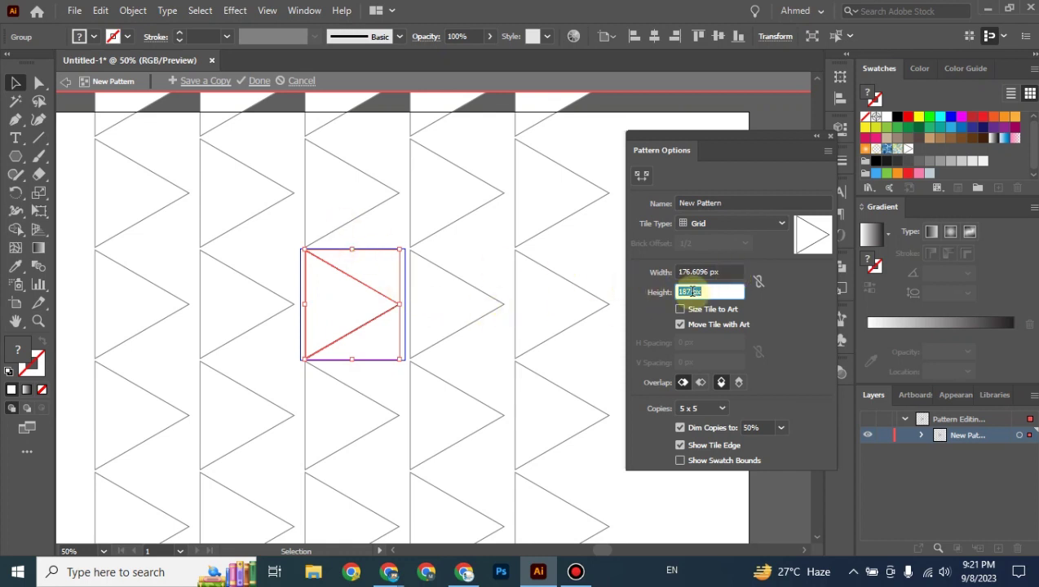
# Step: Bring the pattern tile's height down to 153 px to overlap the triangles in each column
pyautogui.press('Down')
pyautogui.press('Down')
pyautogui.press('Down')
pyautogui.press('Down')
pyautogui.press('Down')
pyautogui.press('Down')
pyautogui.press('Down')
pyautogui.press('Down')
pyautogui.press('Down')
pyautogui.press('Down')
pyautogui.press('Down')
pyautogui.press('Down')
pyautogui.press('Down')
pyautogui.press('Down')
pyautogui.press('Down')
pyautogui.press('Down')
pyautogui.press('Down')
pyautogui.press('Down')
pyautogui.press('Down')
pyautogui.press('Down')
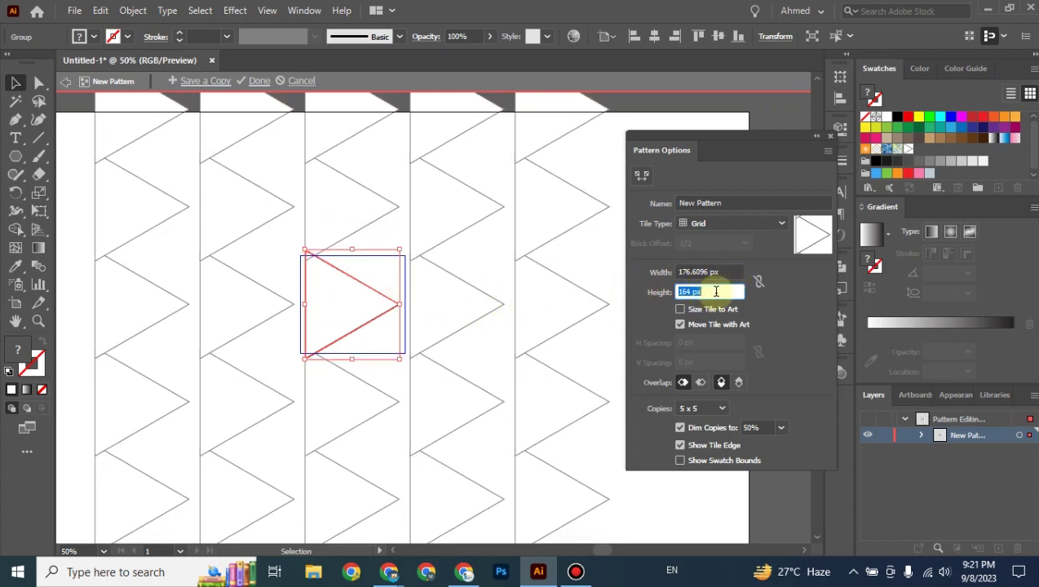
pyautogui.press('Down')
pyautogui.press('Down')
pyautogui.press('Down')
pyautogui.press('Down')
pyautogui.press('Down')
pyautogui.press('Down')
pyautogui.press('Down')
pyautogui.press('Down')
pyautogui.press('Down')
pyautogui.press('Down')
pyautogui.press('Down')
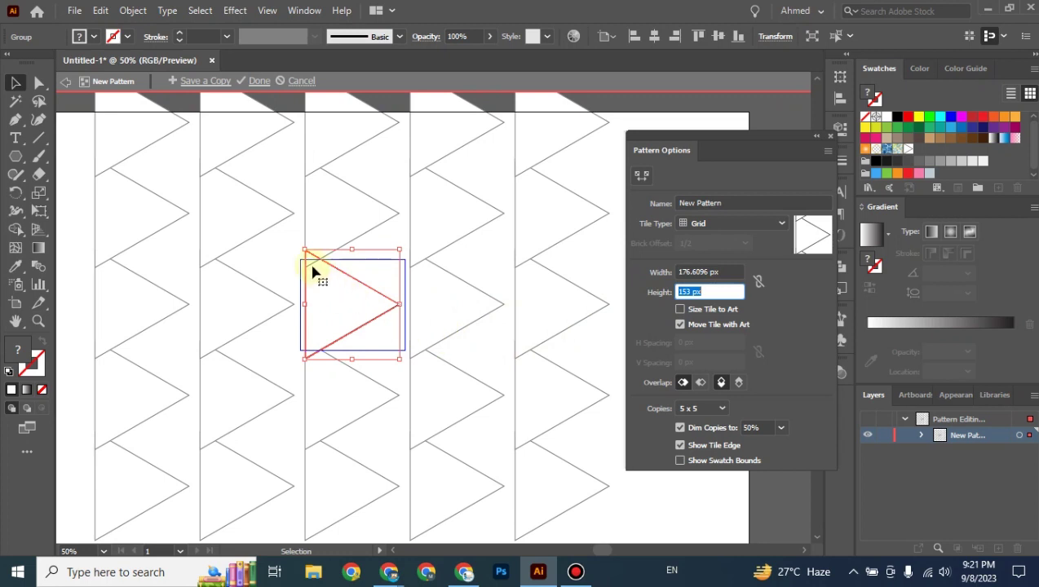
# Step: Apply the default fill and stroke to the triangle and remove its fill, keeping the black stroke
pyautogui.click(386, 300)
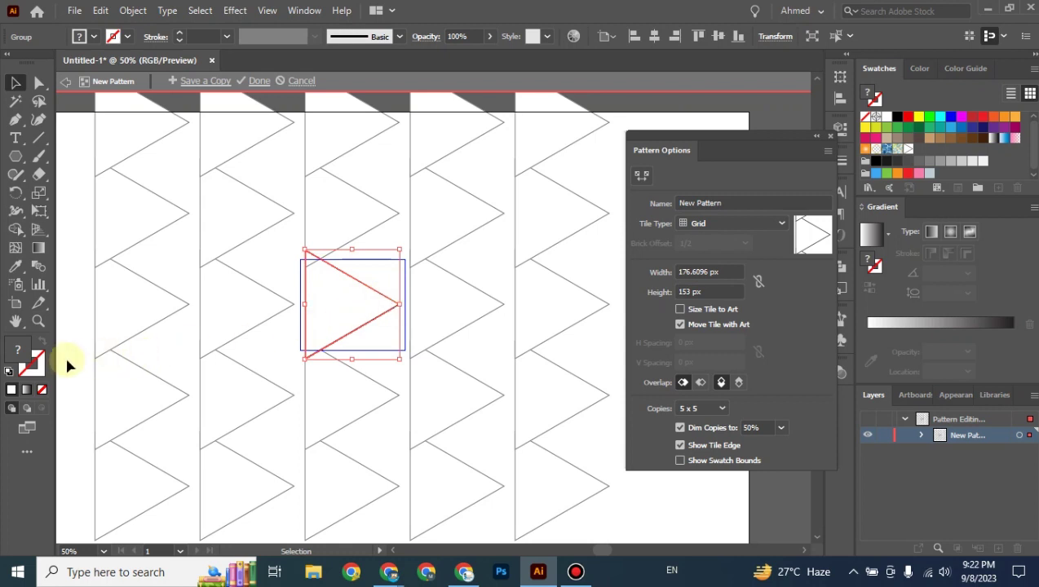
pyautogui.click(9, 373)
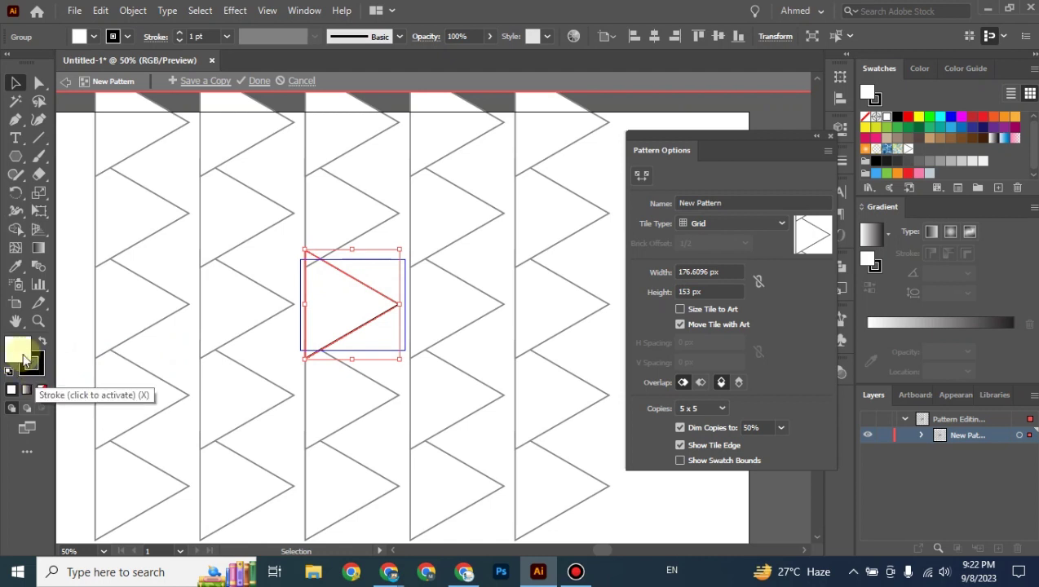
pyautogui.click(42, 391)
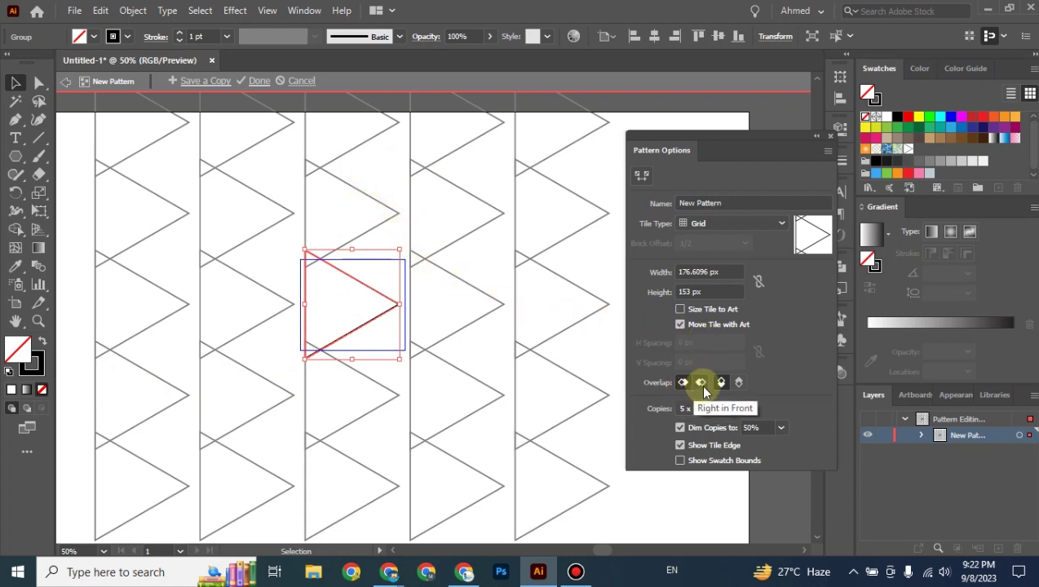
# Step: Increase the number of previewed pattern copies to 7 x 7 and on to 9 x 9
pyautogui.click(687, 409)
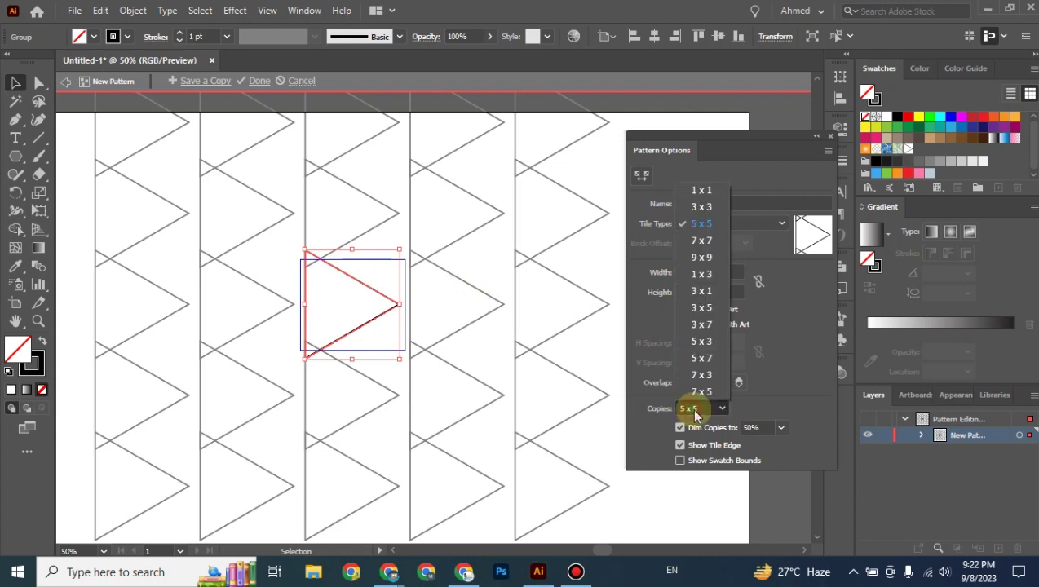
pyautogui.click(703, 240)
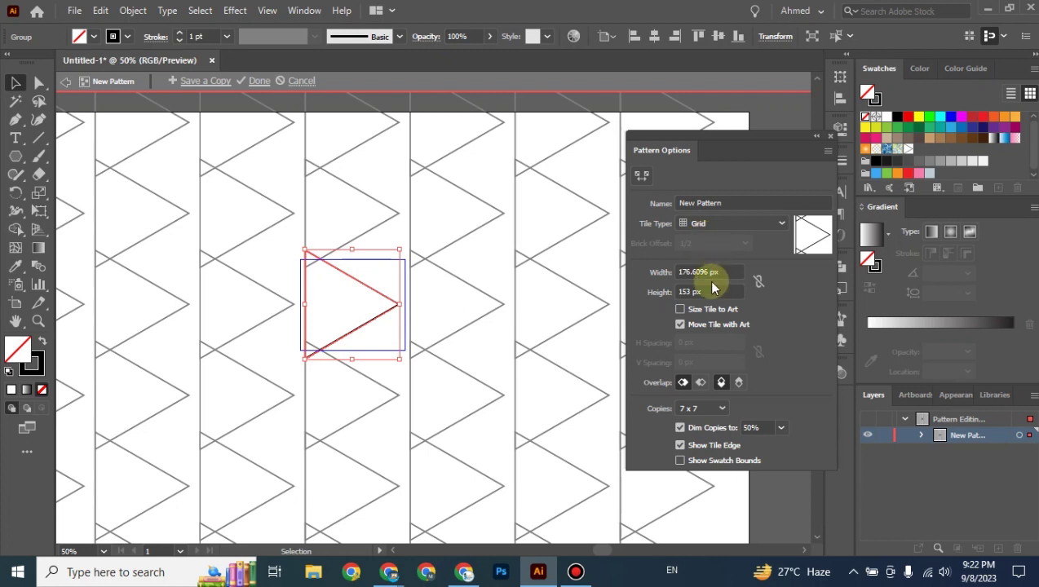
pyautogui.click(718, 409)
pyautogui.click(695, 258)
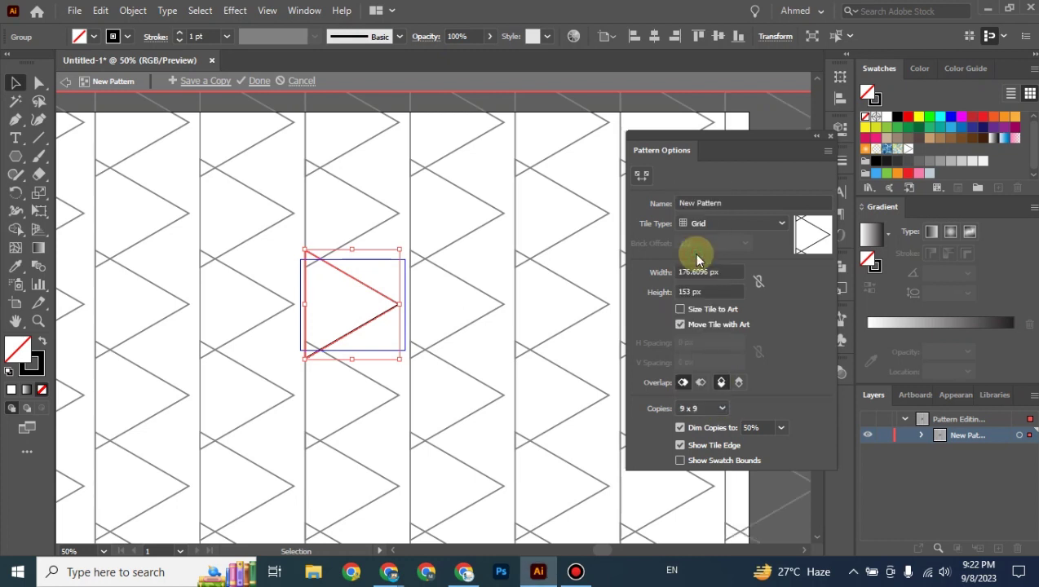
# Step: Reduce the number of previewed pattern copies to 5 x 5
pyautogui.hotkey('ctrl', '-')
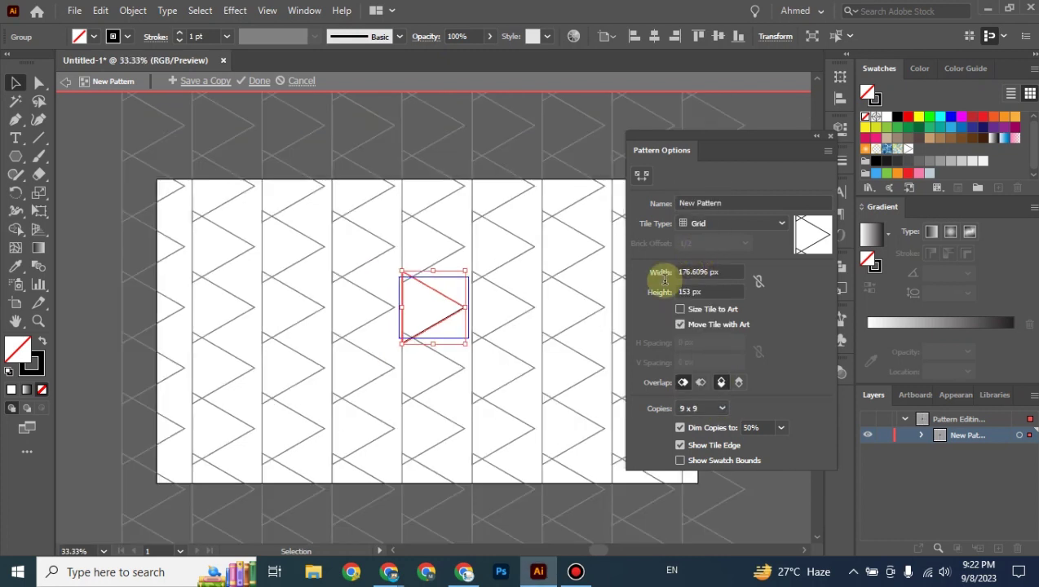
pyautogui.click(694, 408)
pyautogui.click(703, 224)
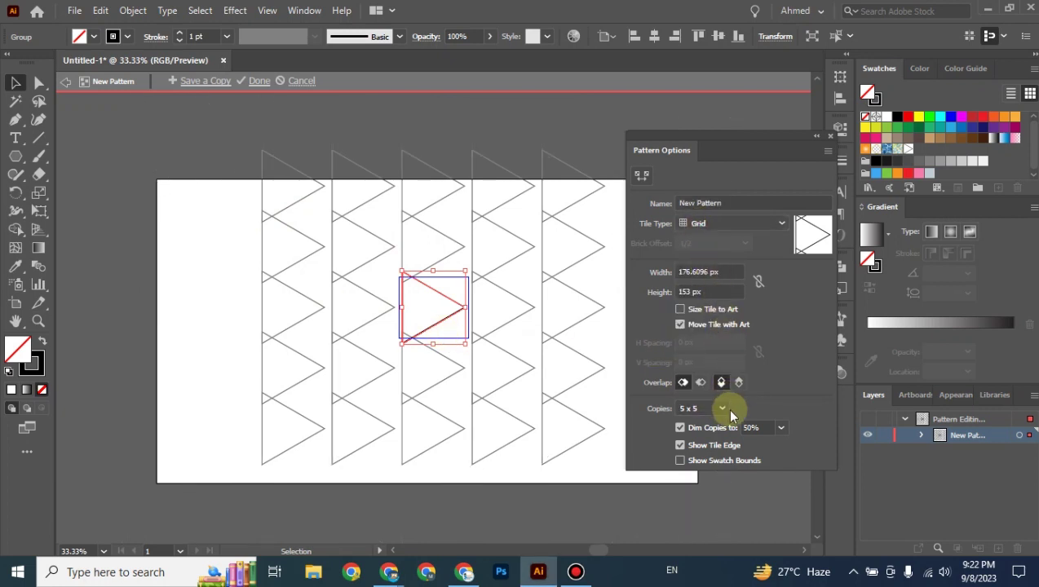
# Step: Try the Brick by Row tile type, look through its brick offset choices, and switch to Brick by Column
pyautogui.click(698, 228)
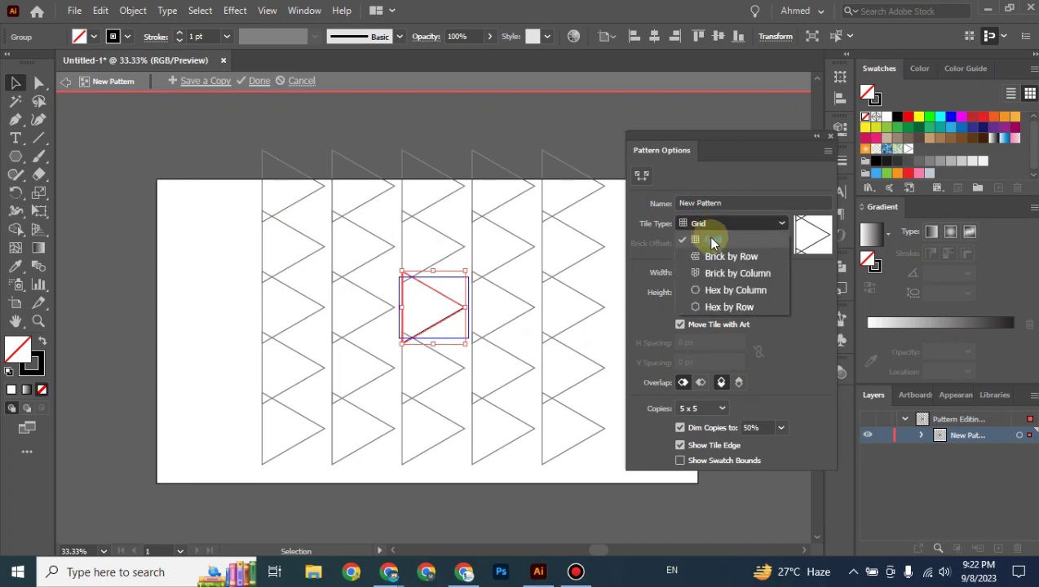
pyautogui.click(720, 261)
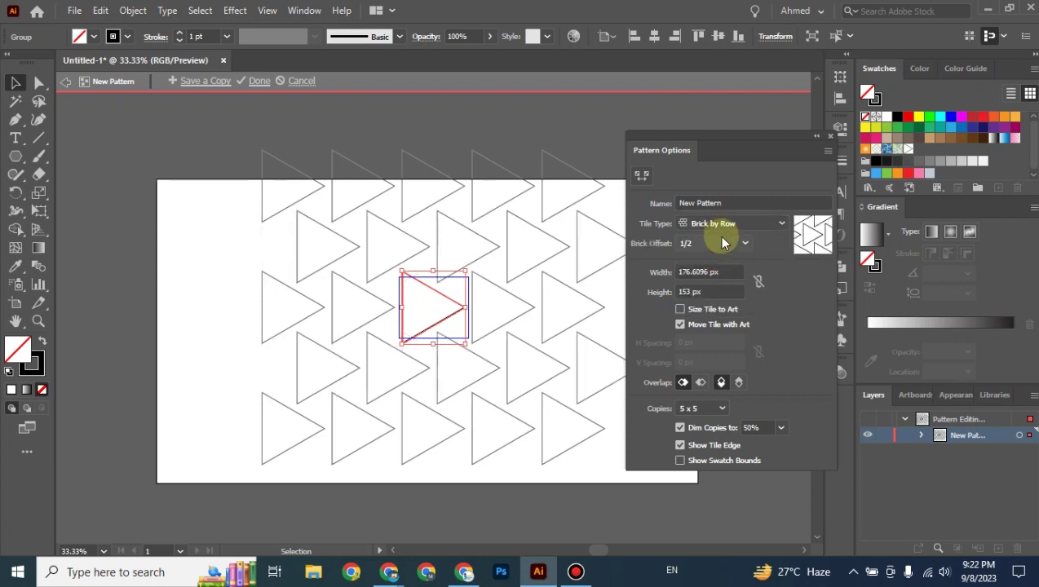
pyautogui.click(721, 249)
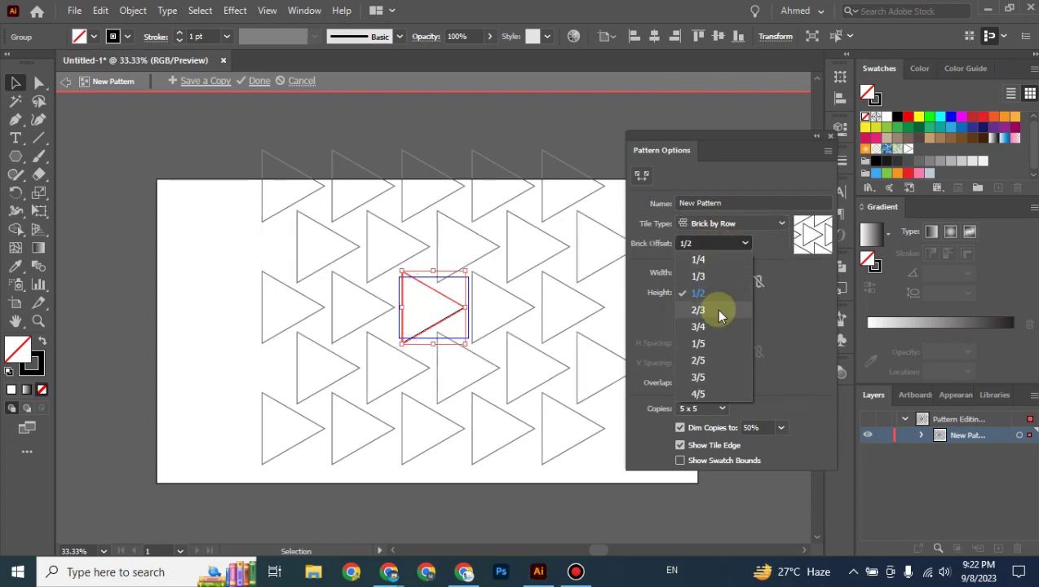
pyautogui.click(718, 238)
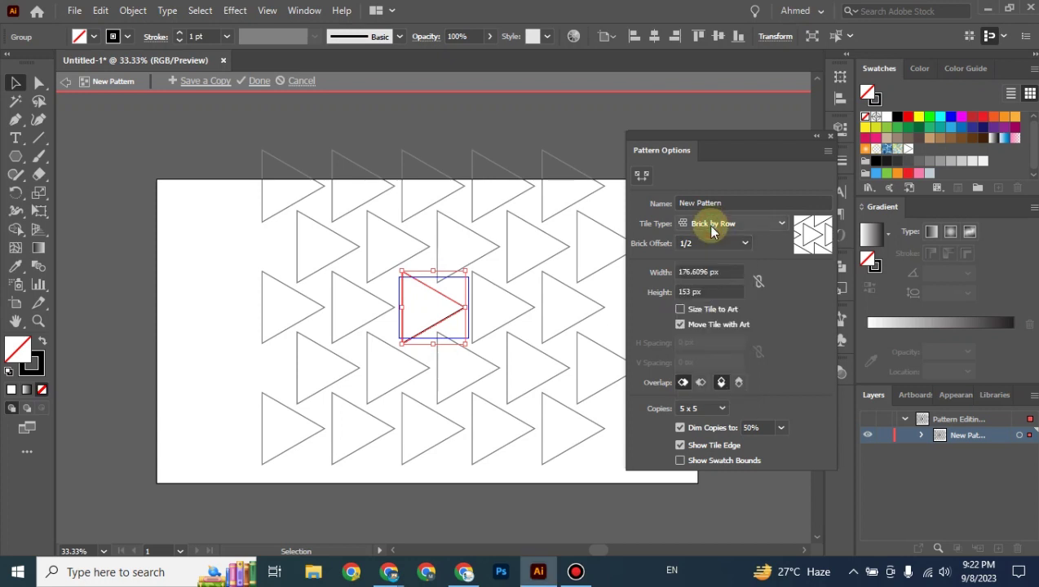
pyautogui.click(709, 228)
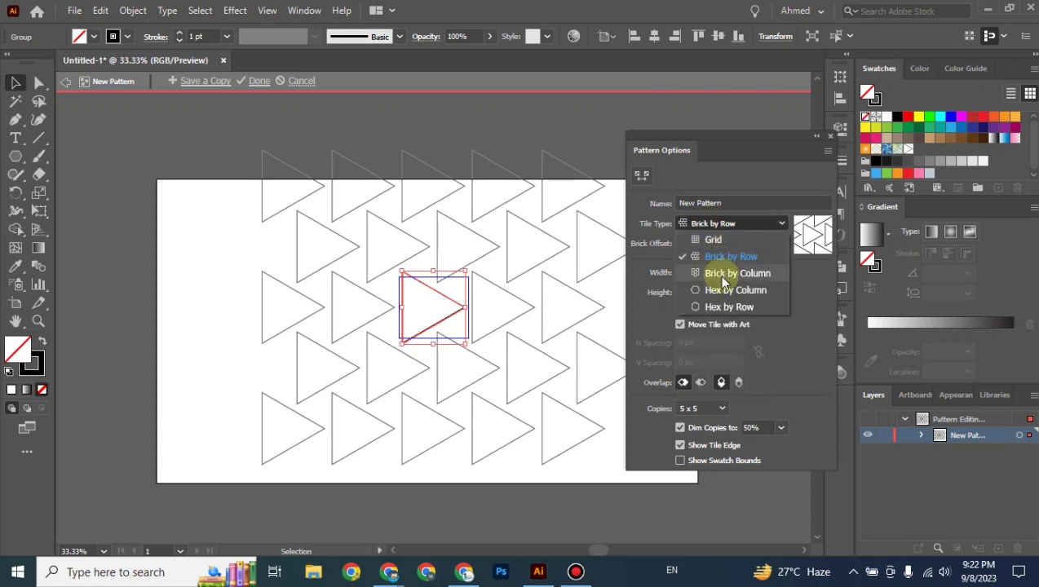
pyautogui.click(722, 275)
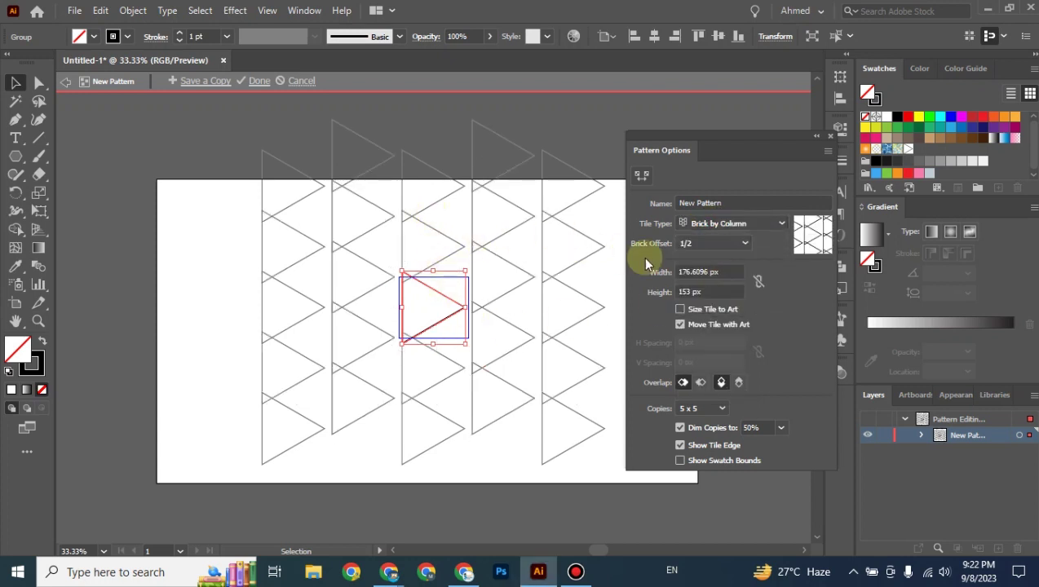
# Step: Try the Hex by Column tile type for the pattern, followed by Hex by Row
pyautogui.click(718, 221)
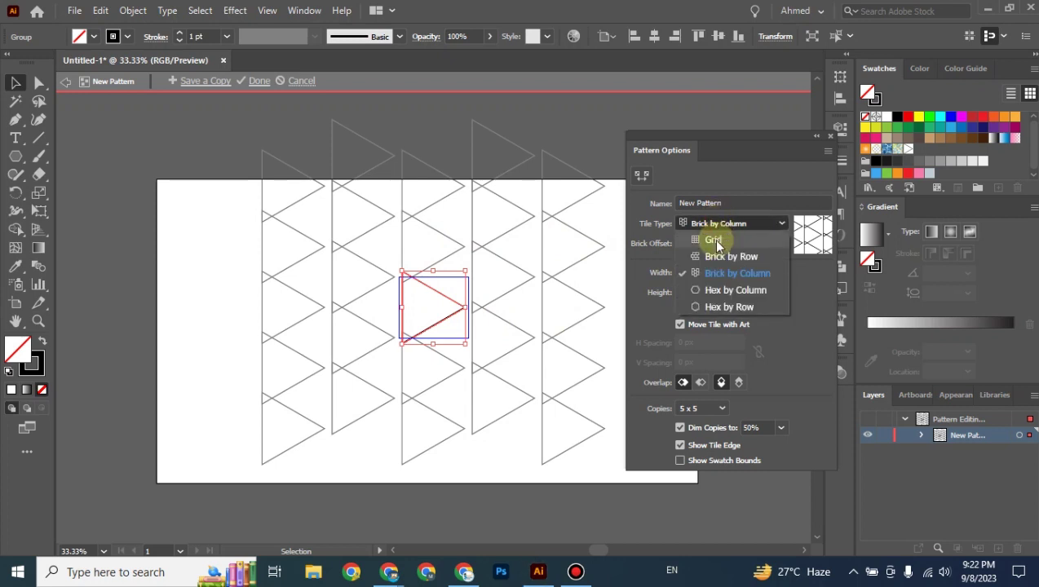
pyautogui.click(717, 290)
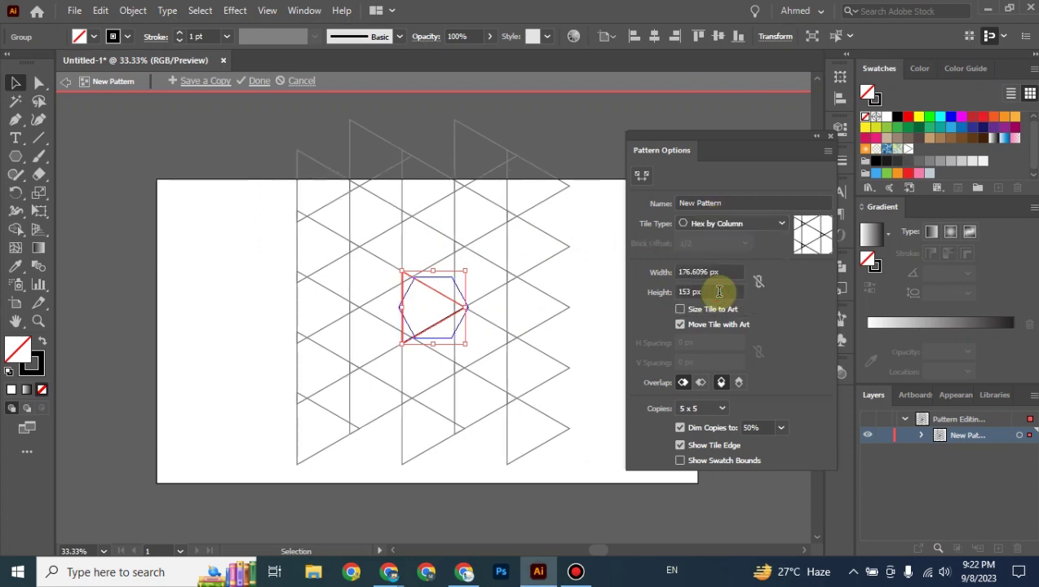
pyautogui.click(689, 224)
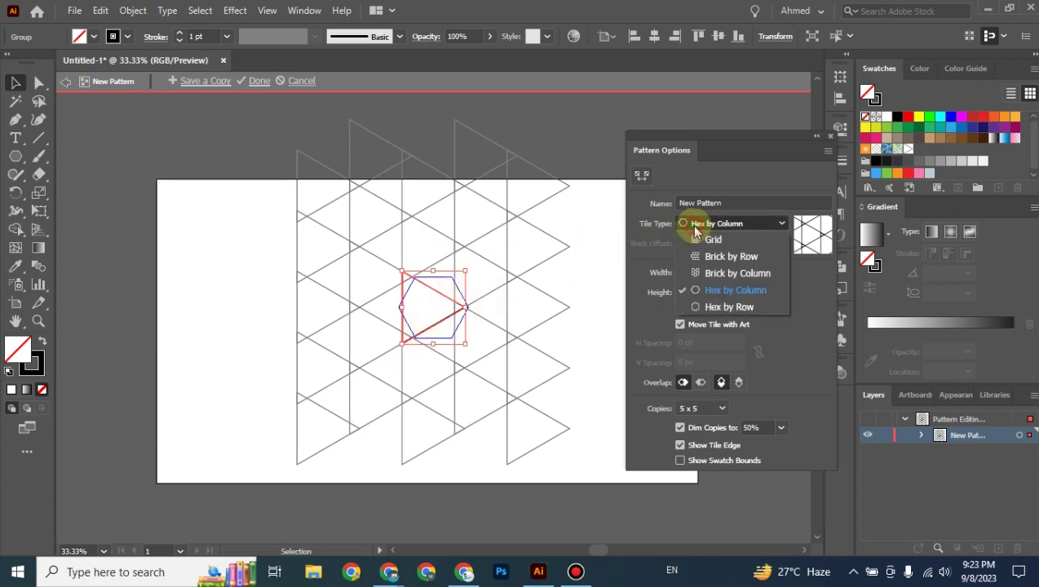
pyautogui.click(703, 305)
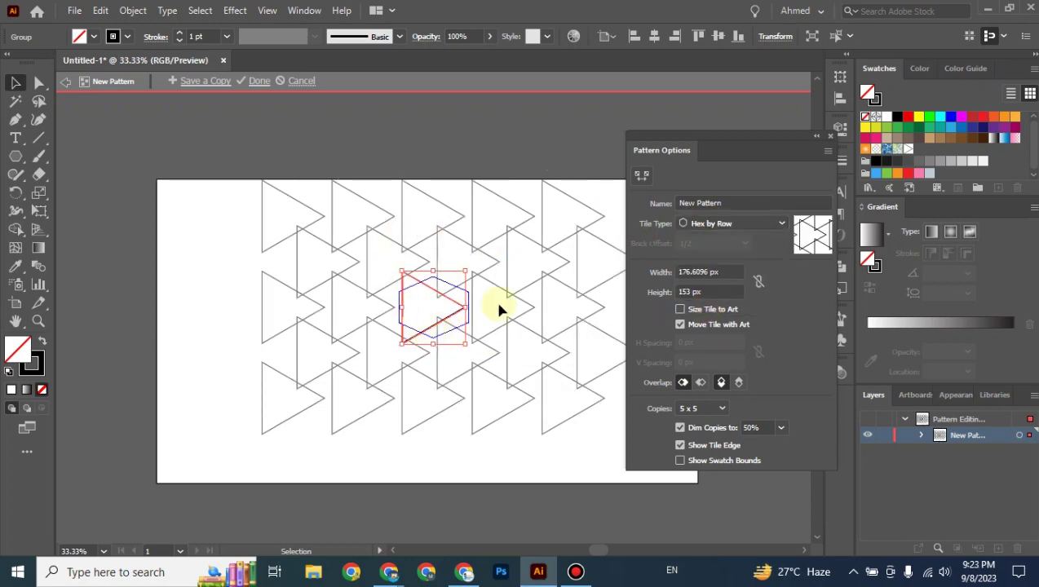
# Step: Return the pattern's tile type to Grid
pyautogui.click(692, 225)
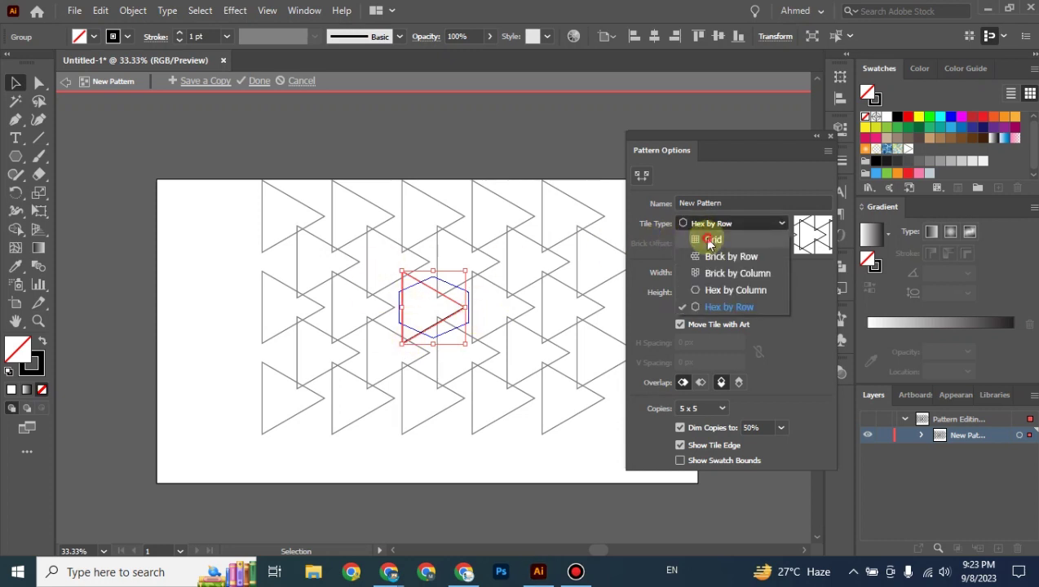
pyautogui.click(707, 242)
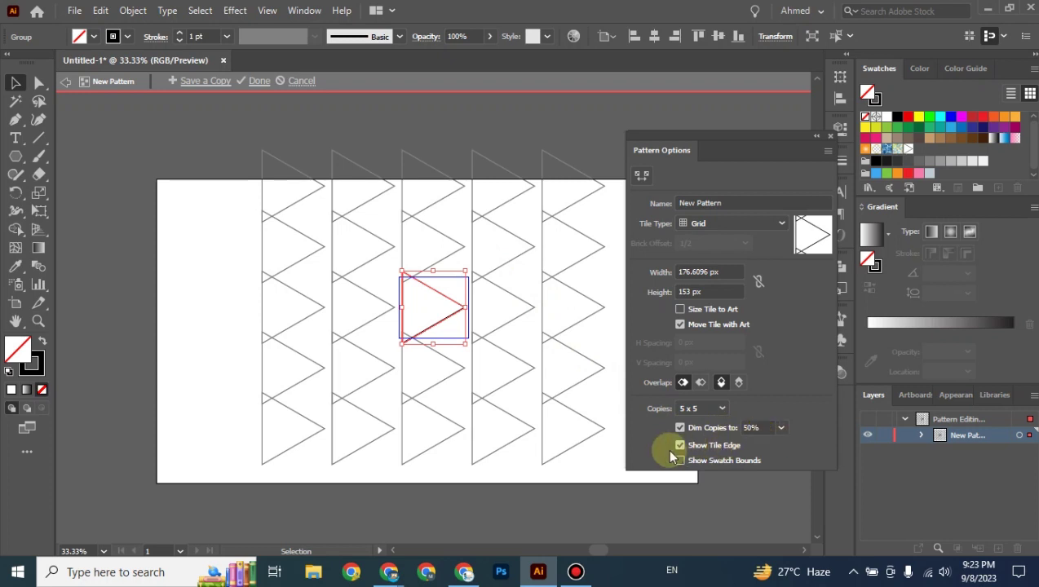
pyautogui.hotkey('ctrl', '=')
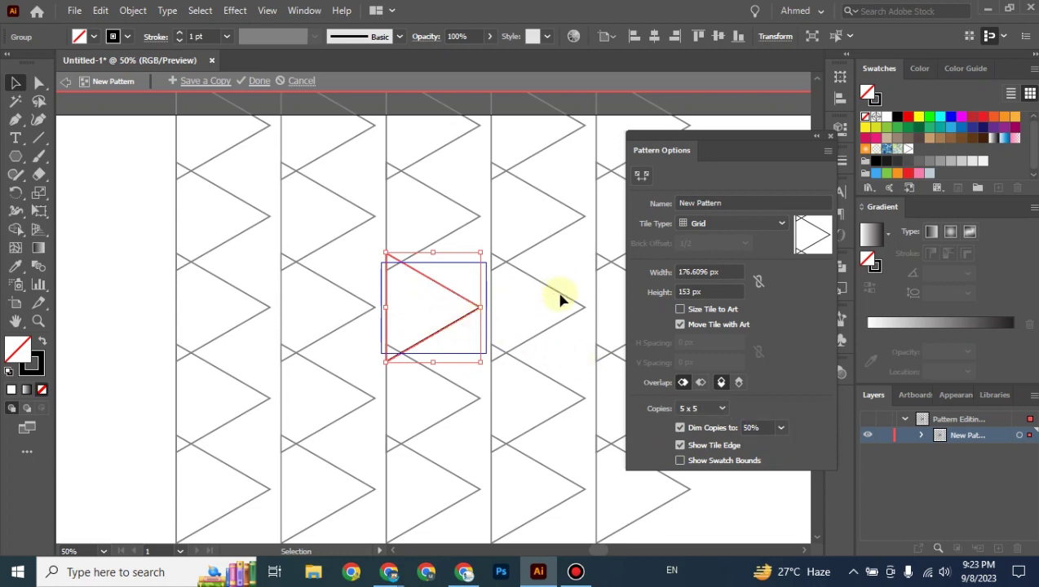
# Step: Try hiding and showing the pattern's tile edge, as well as turning the swatch bounds on and off
pyautogui.click(681, 446)
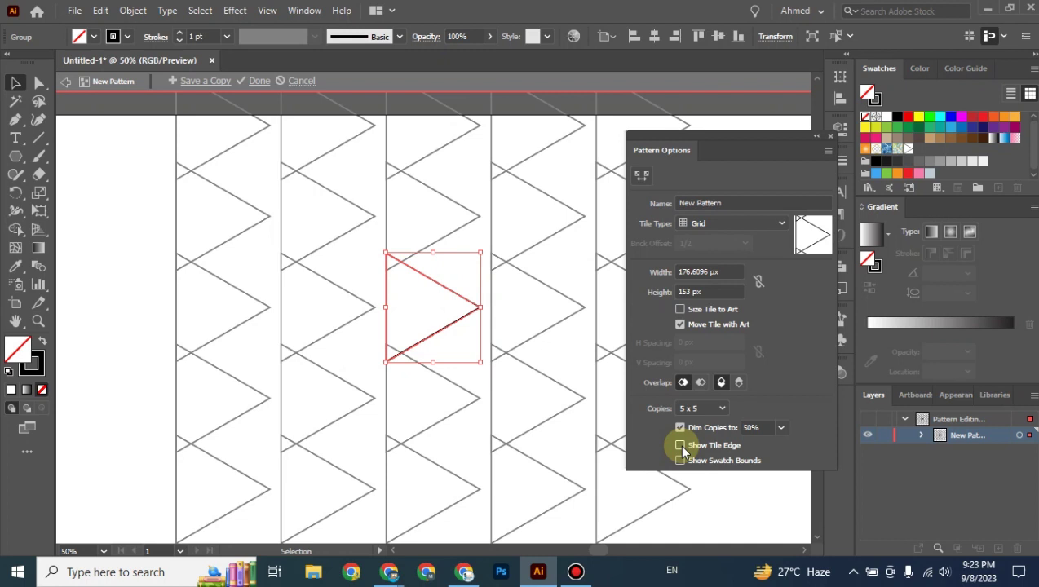
pyautogui.click(681, 446)
pyautogui.click(681, 446)
pyautogui.click(681, 446)
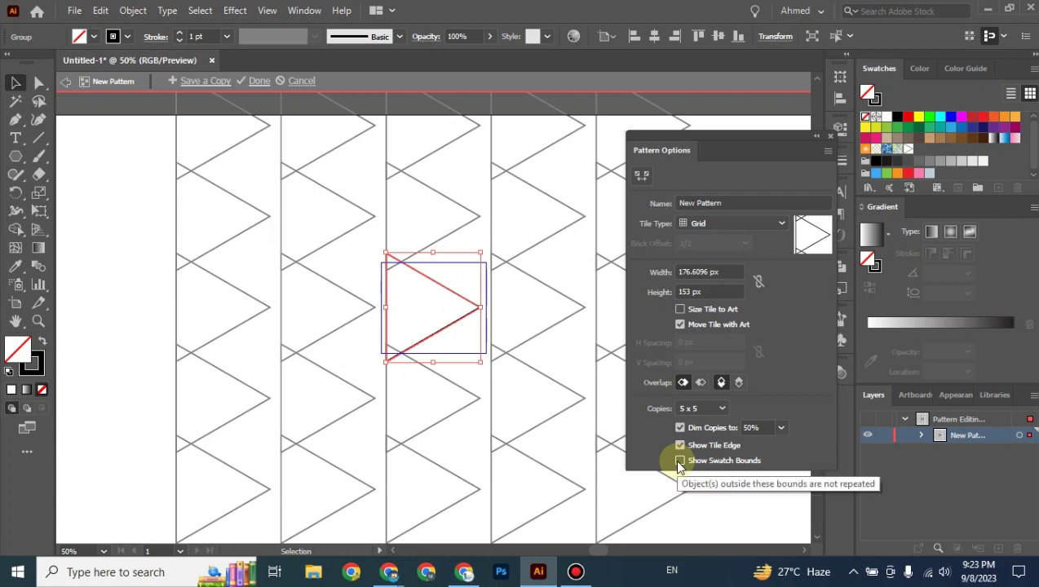
pyautogui.click(678, 461)
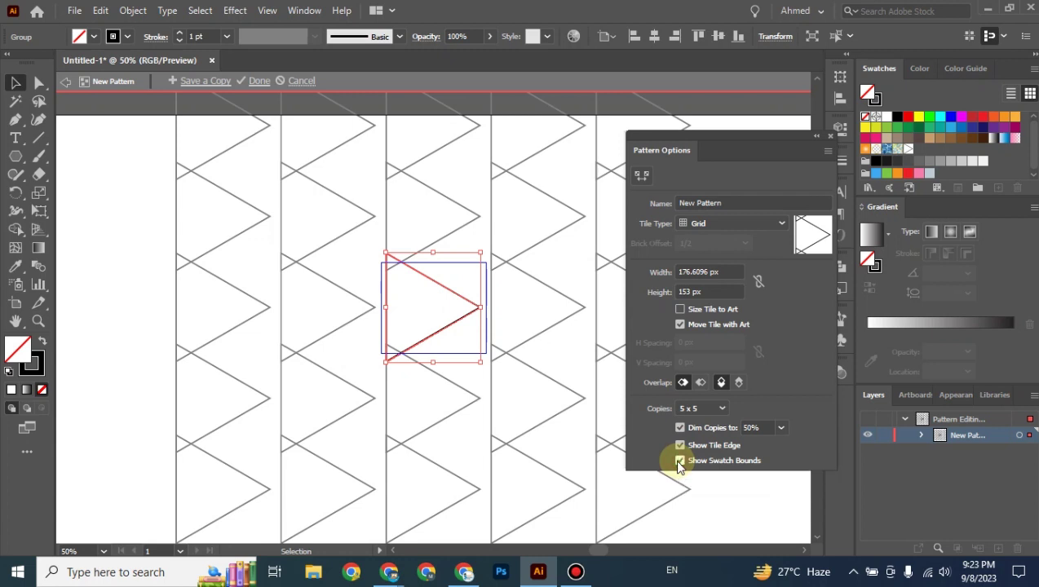
pyautogui.click(679, 461)
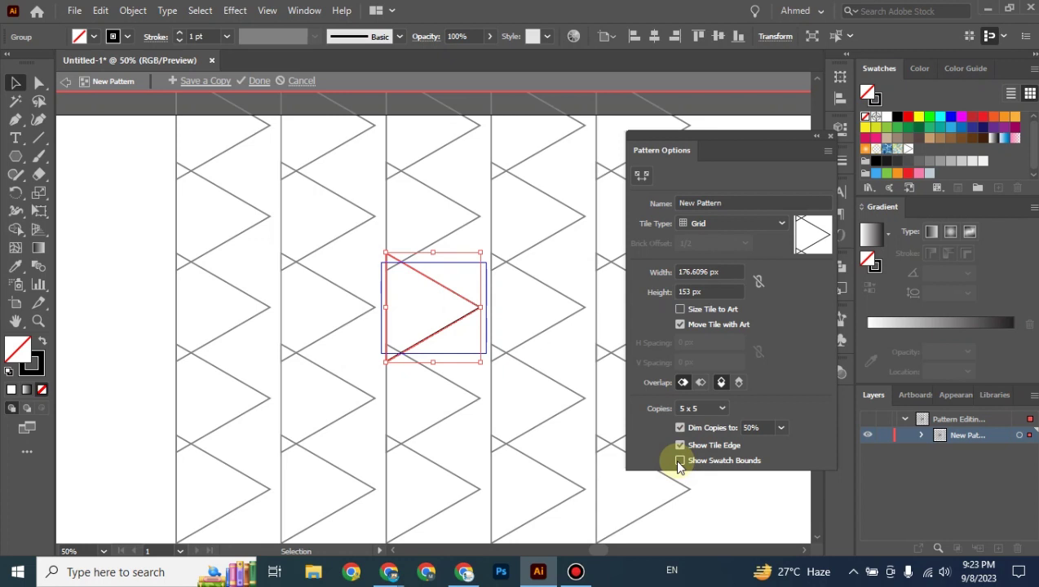
# Step: Try dimming the pattern copies to 70% and 100%, and return the dimming to 50%
pyautogui.click(777, 428)
pyautogui.click(802, 361)
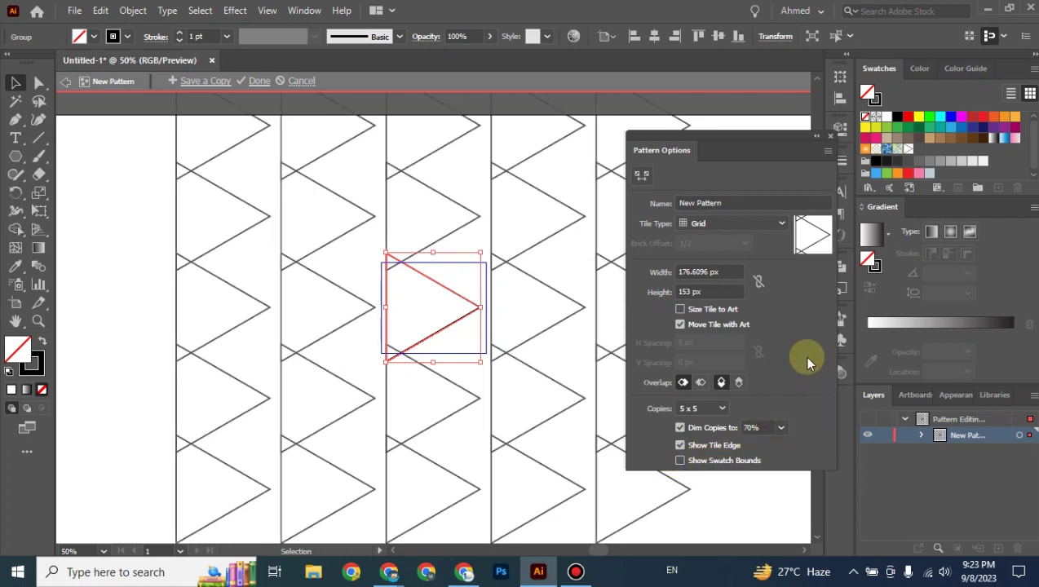
pyautogui.click(780, 429)
pyautogui.click(801, 413)
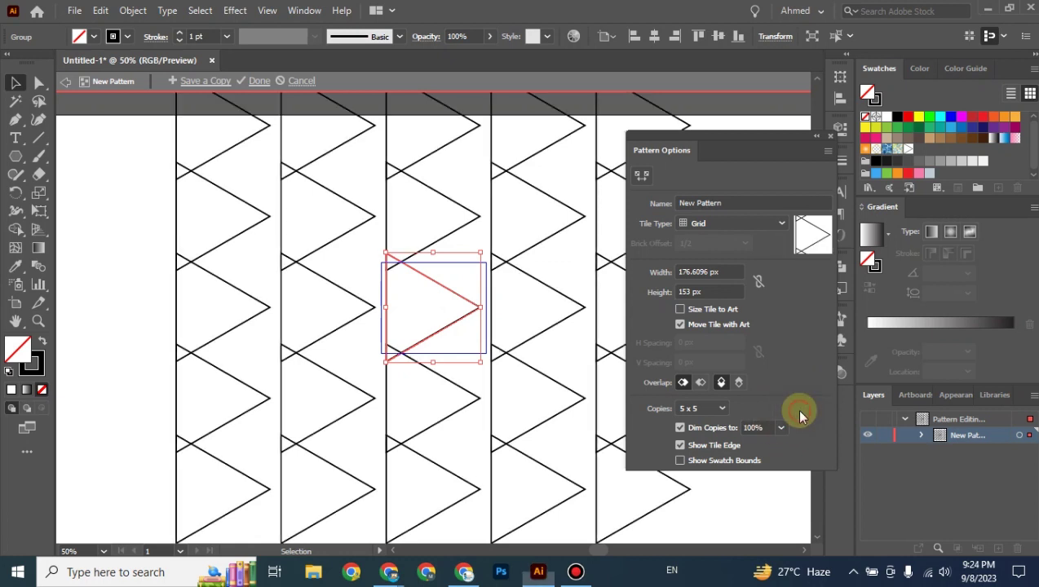
pyautogui.click(785, 427)
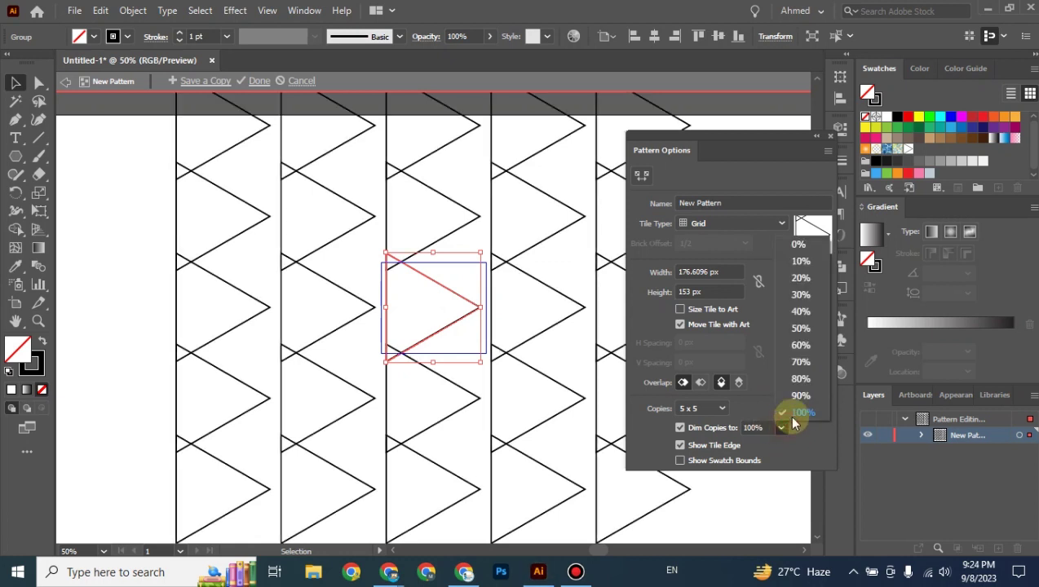
pyautogui.click(800, 329)
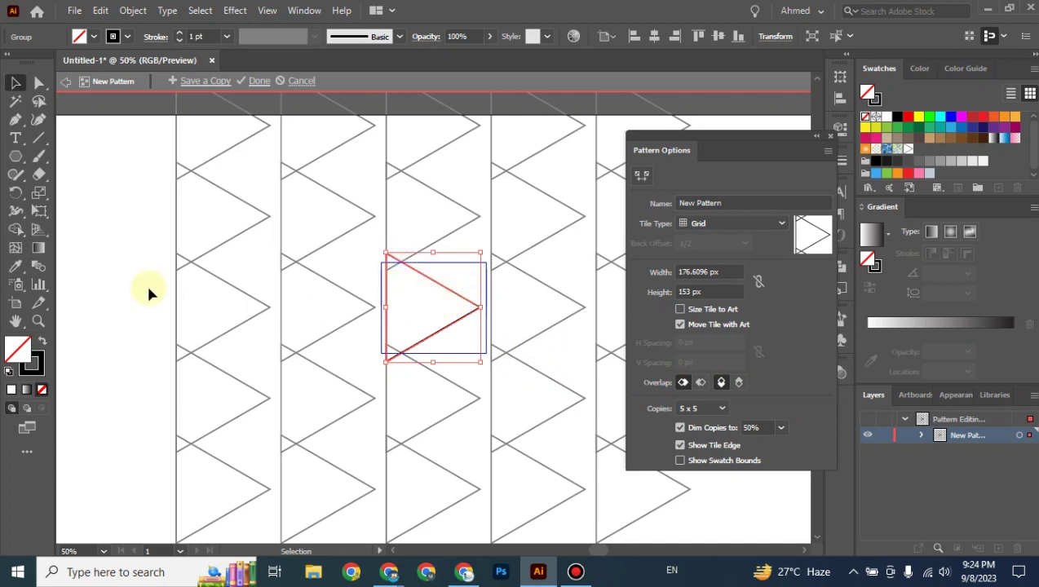
# Step: Create a three-sided polygon with a 50 px radius inside the large triangle of the pattern tile
pyautogui.click(14, 160)
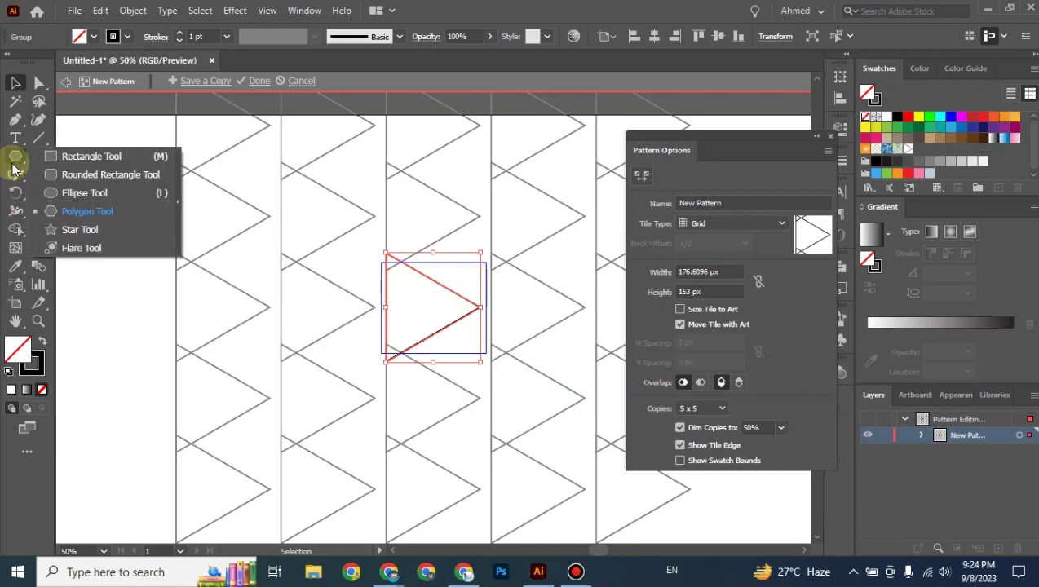
pyautogui.click(99, 210)
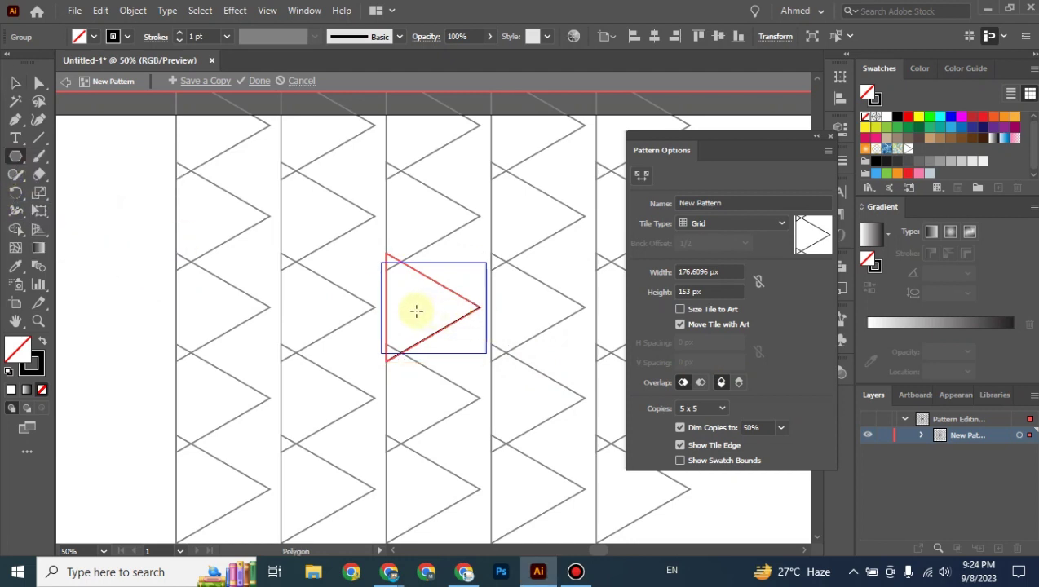
pyautogui.hotkey('ctrl', '+')
pyautogui.hotkey('ctrl', '+')
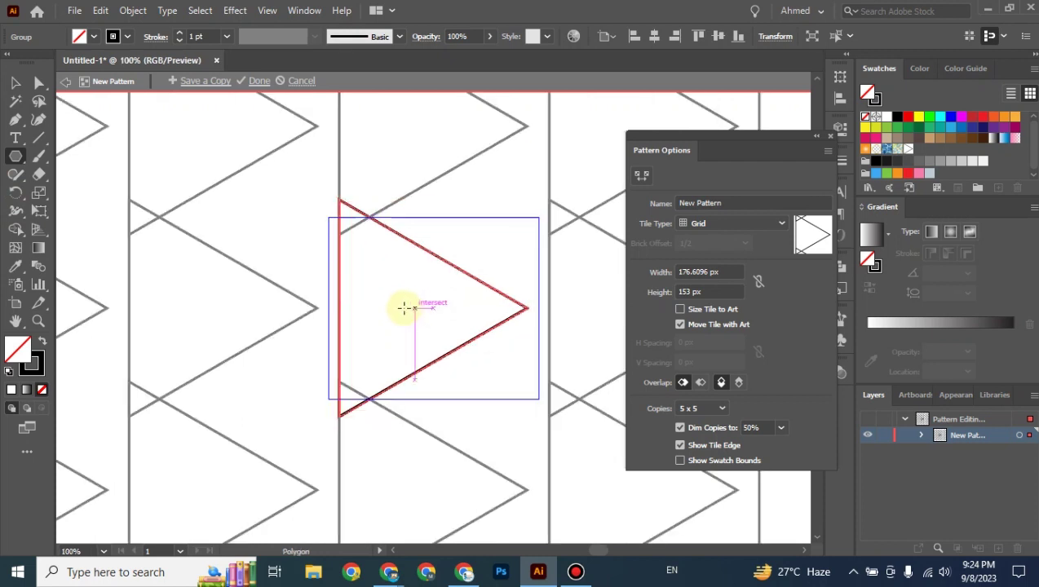
pyautogui.click(398, 308)
pyautogui.click(495, 343)
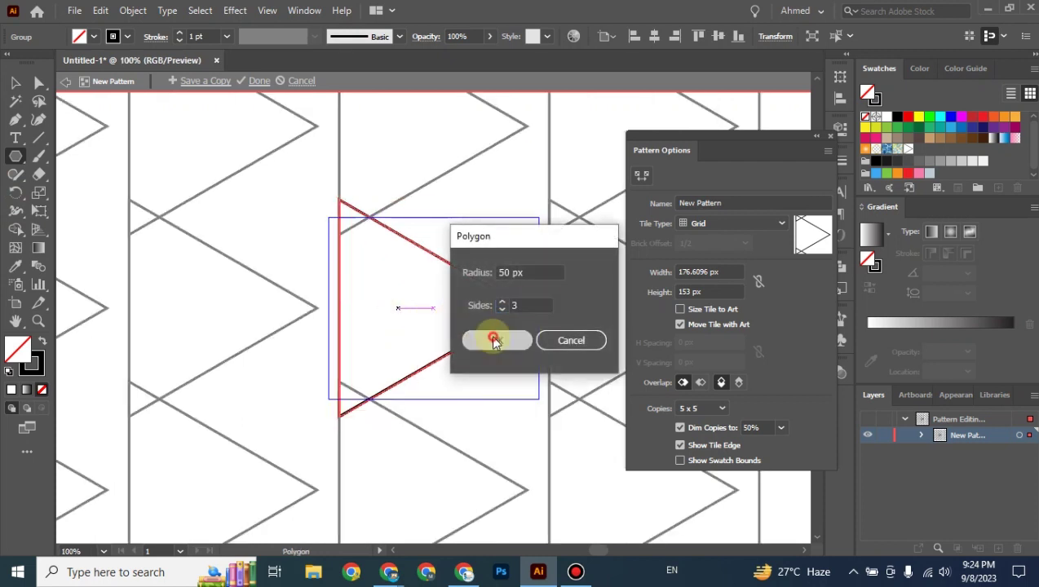
# Step: Rotate the small triangle to point left, and move and shrink it to fit inside the large triangle
pyautogui.moveTo(457, 242); pyautogui.dragTo(339, 233)
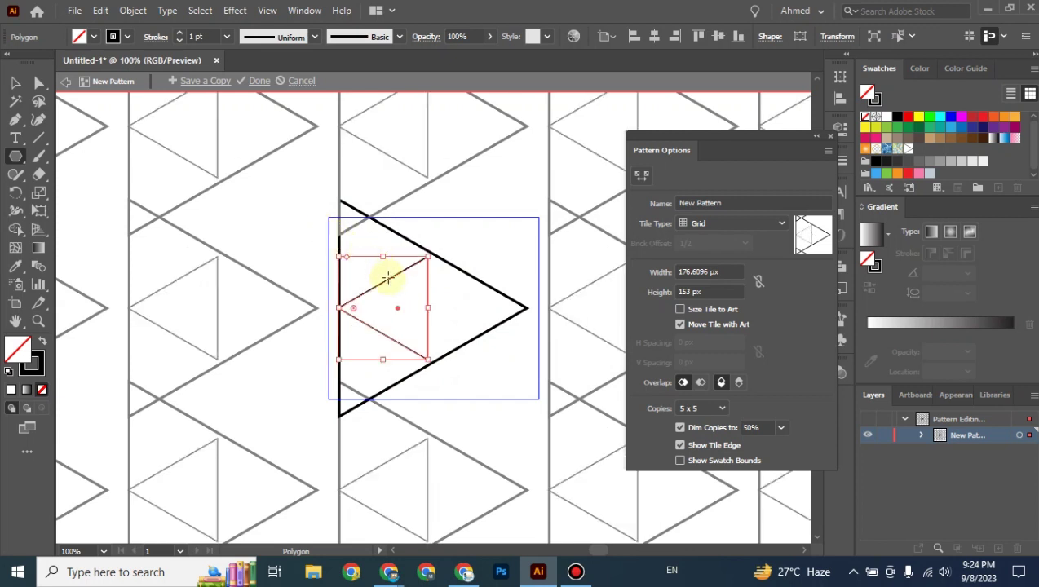
pyautogui.moveTo(429, 332); pyautogui.dragTo(432, 334)
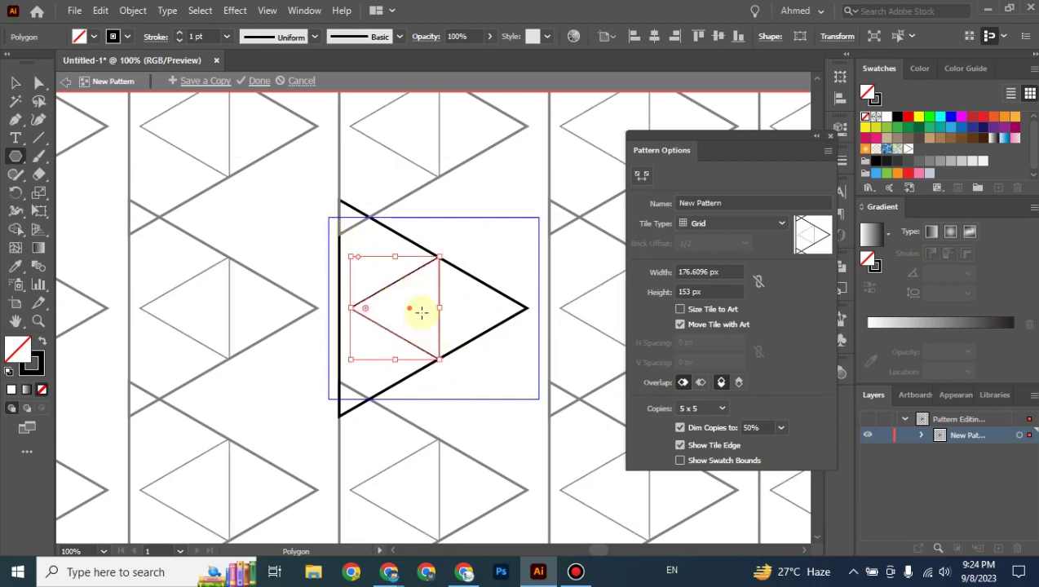
pyautogui.moveTo(439, 257); pyautogui.dragTo(421, 277)
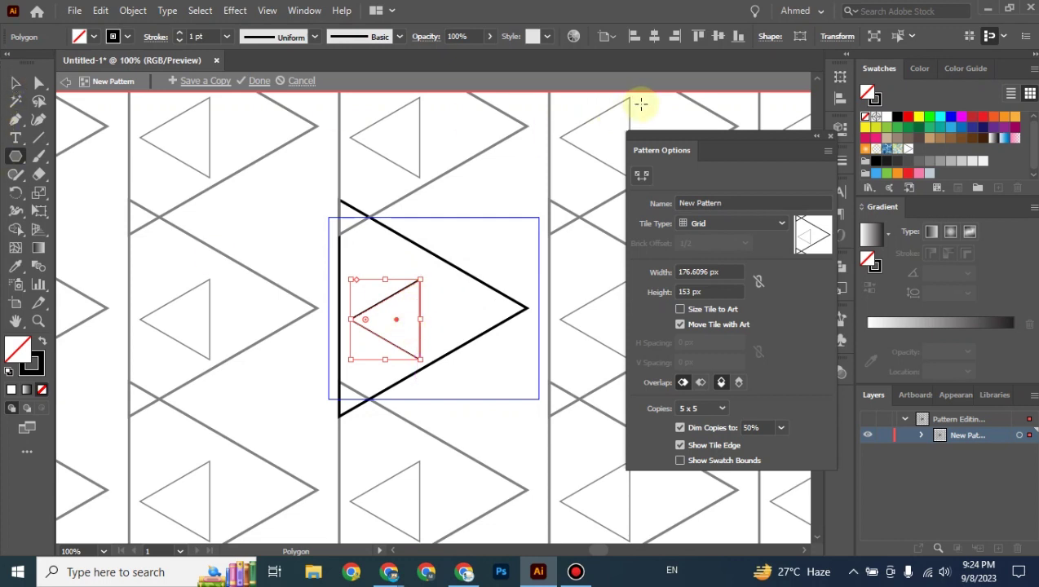
# Step: Swap the small triangle's fill and stroke and fill it with RGB Red
pyautogui.click(41, 341)
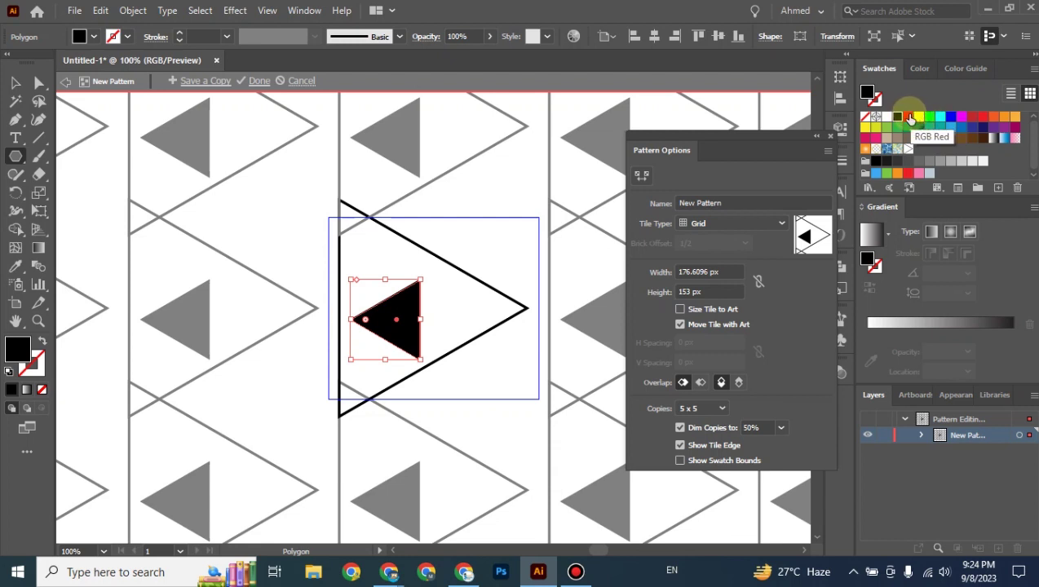
pyautogui.click(908, 117)
# Step: Move the red triangle up to the large triangle's horizontal centerline and duplicate it as an overlapping yellow copy in front
pyautogui.click(14, 87)
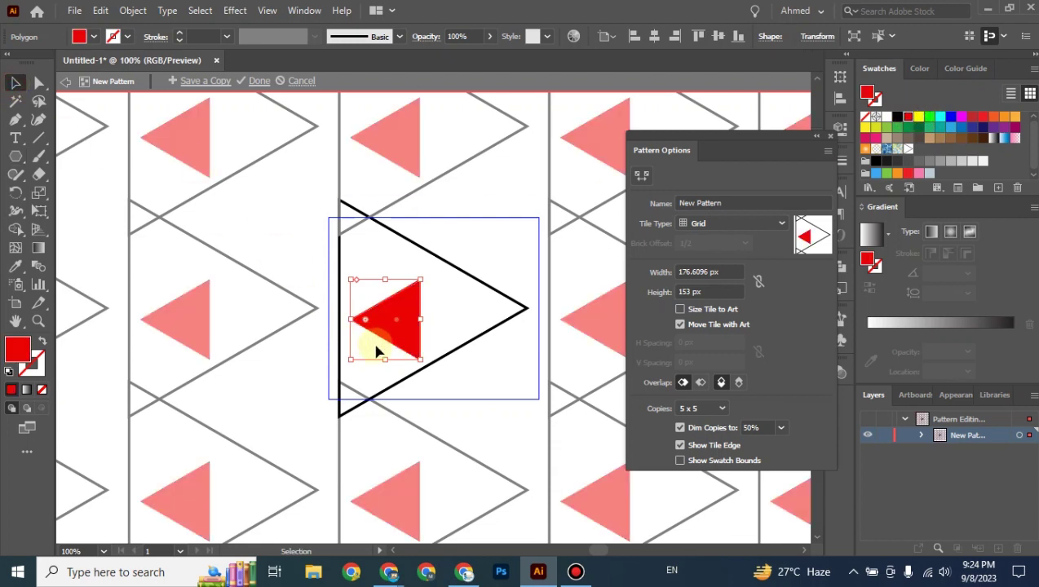
pyautogui.moveTo(413, 335)
pyautogui.mouseDown()
pyautogui.moveTo(433, 326)
pyautogui.moveTo(400, 328)
pyautogui.moveTo(408, 324)
pyautogui.mouseUp()
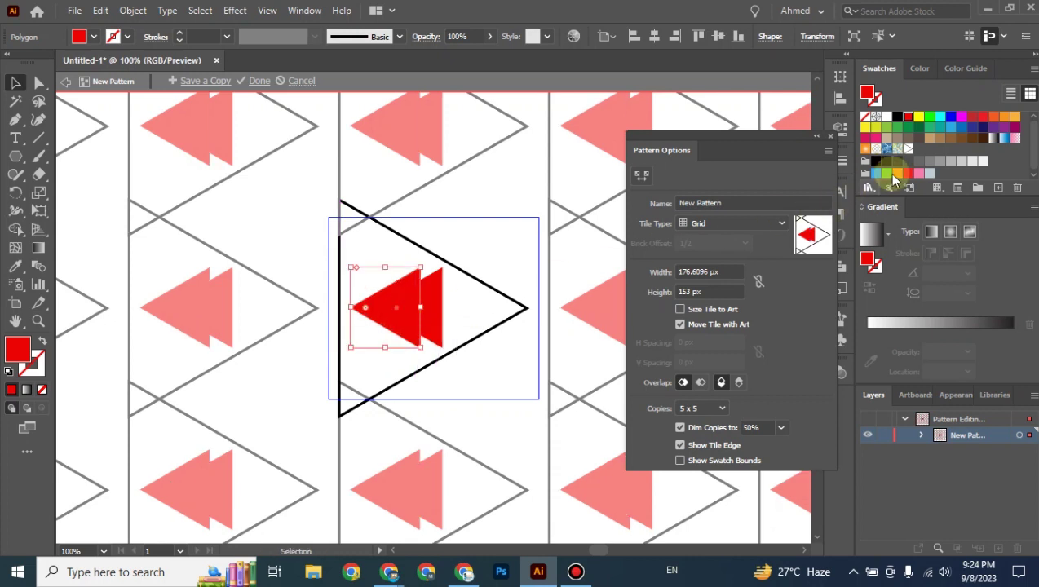
pyautogui.click(918, 118)
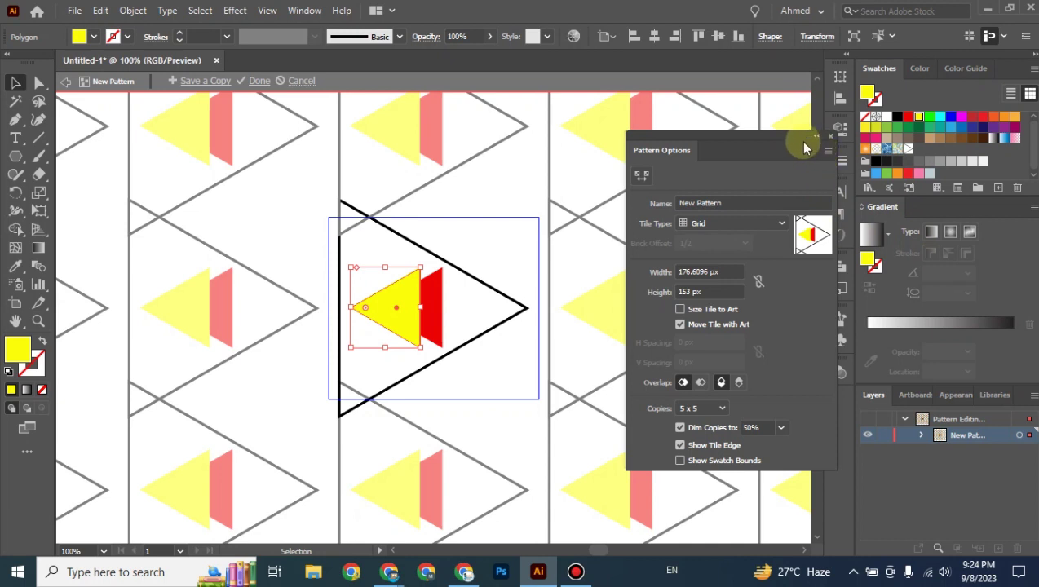
# Step: Try the Overlay blend mode on the yellow triangle and change it to Hard Light
pyautogui.moveTo(798, 144); pyautogui.dragTo(754, 136)
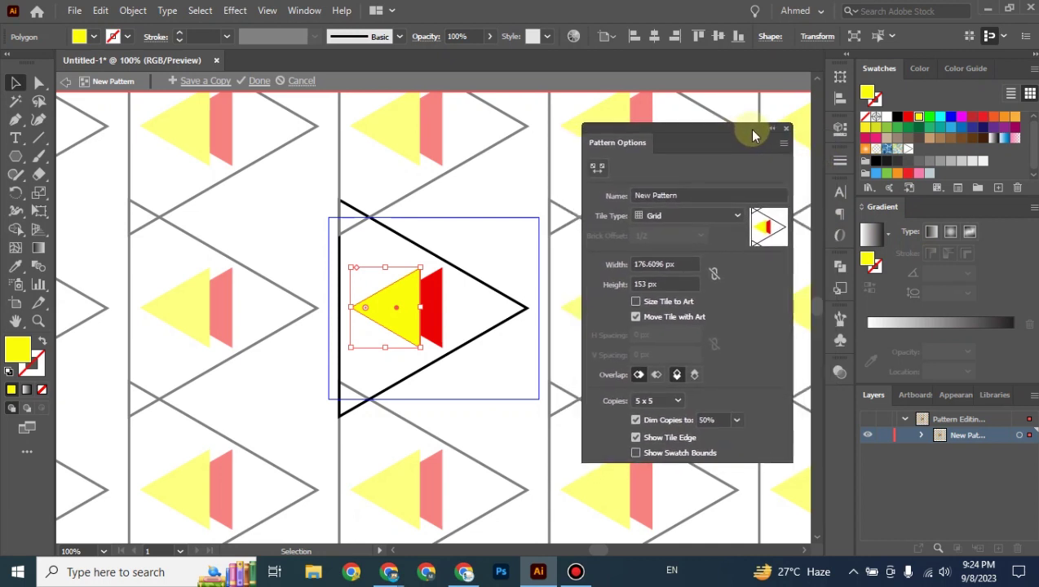
pyautogui.click(839, 372)
pyautogui.click(716, 389)
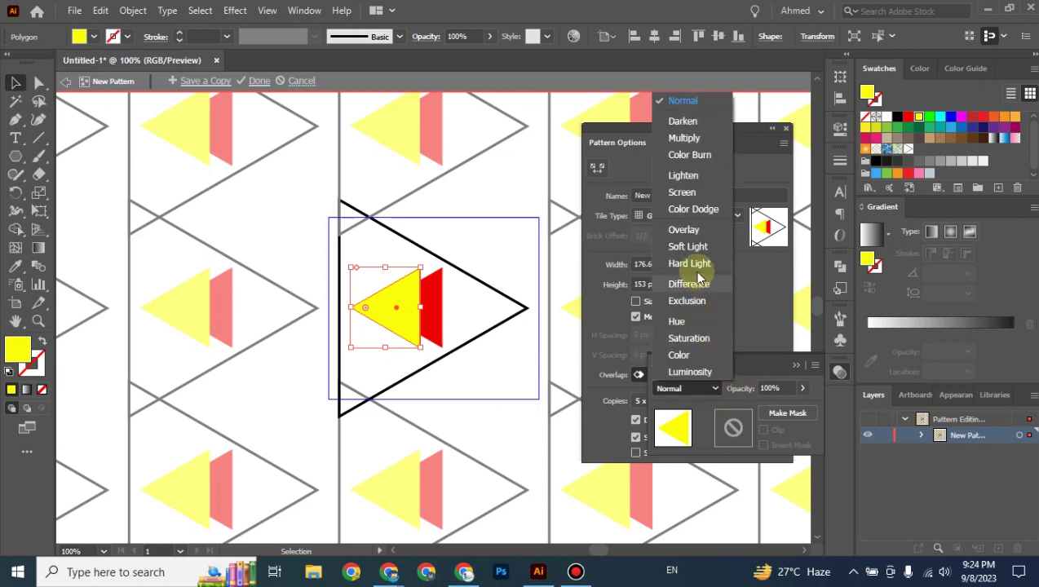
pyautogui.click(685, 231)
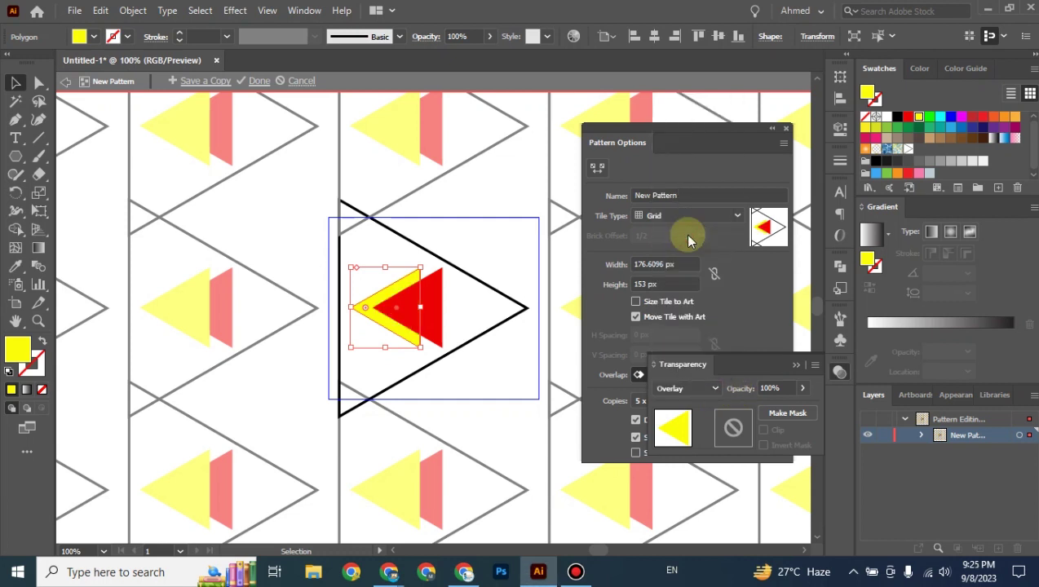
pyautogui.click(716, 389)
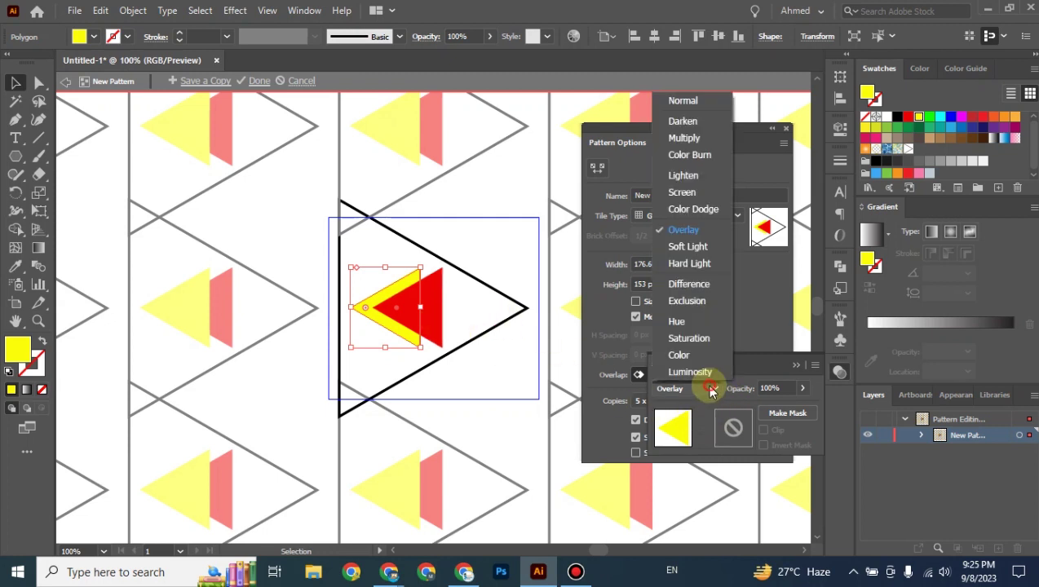
pyautogui.click(697, 264)
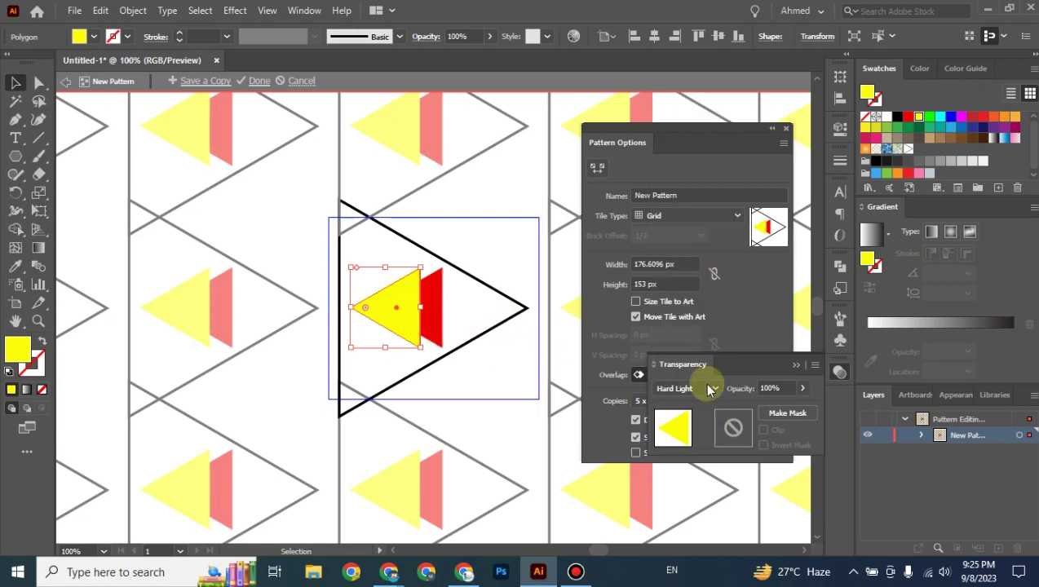
pyautogui.click(784, 363)
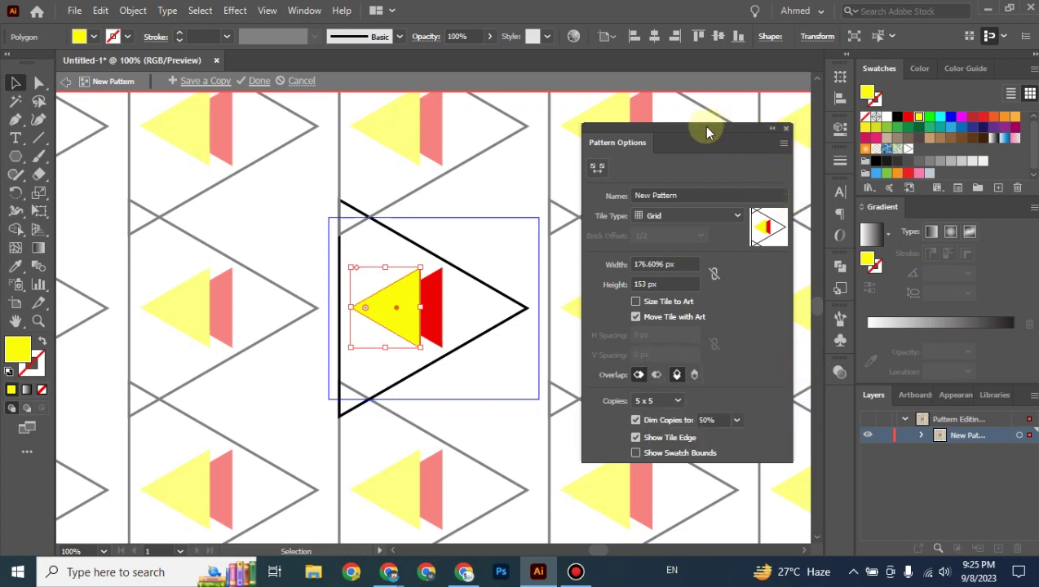
# Step: Finish editing the pattern and accept the expansion of its active content into a swatch
pyautogui.moveTo(707, 132); pyautogui.dragTo(724, 143)
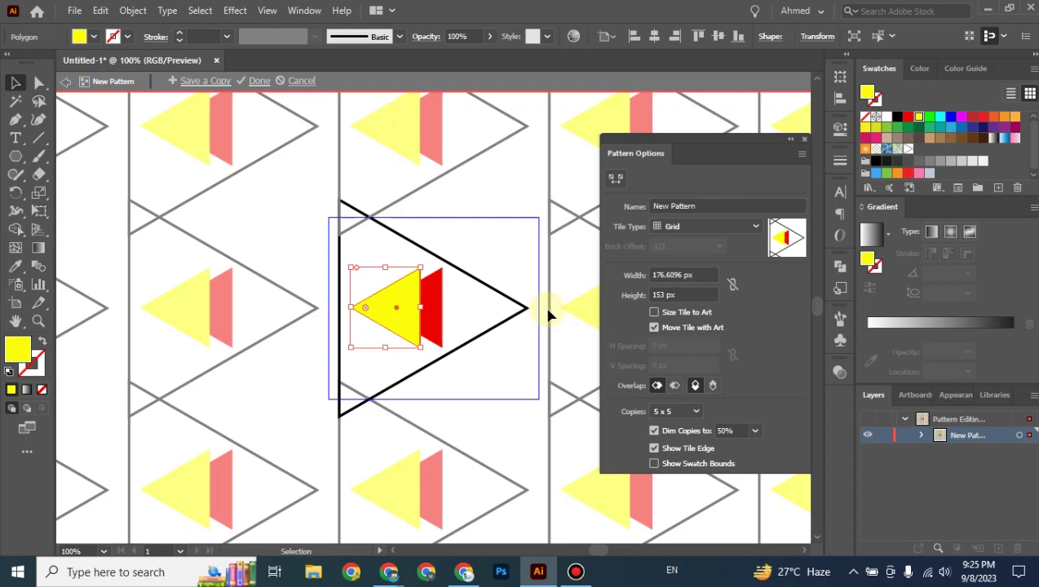
pyautogui.press('a')
pyautogui.keyDown('alt'); pyautogui.scroll(-1, 548, 316); pyautogui.keyUp('alt')
pyautogui.press('v')
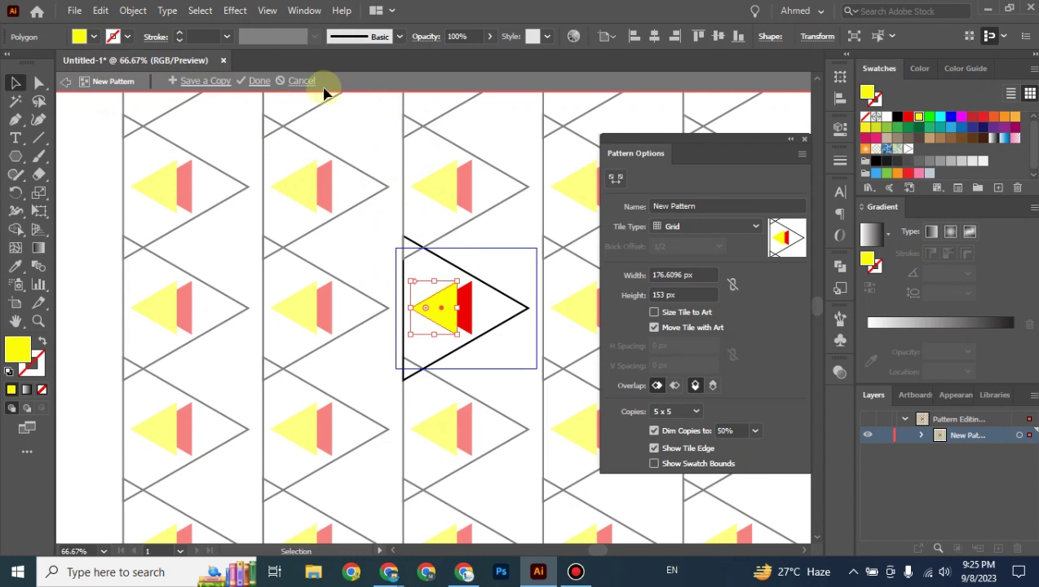
pyautogui.click(256, 81)
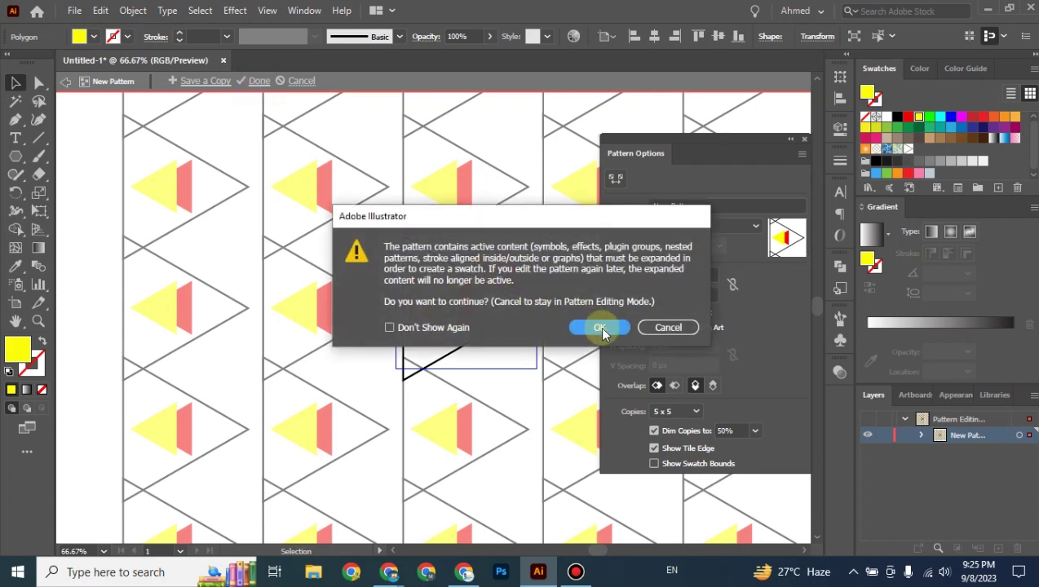
pyautogui.click(600, 327)
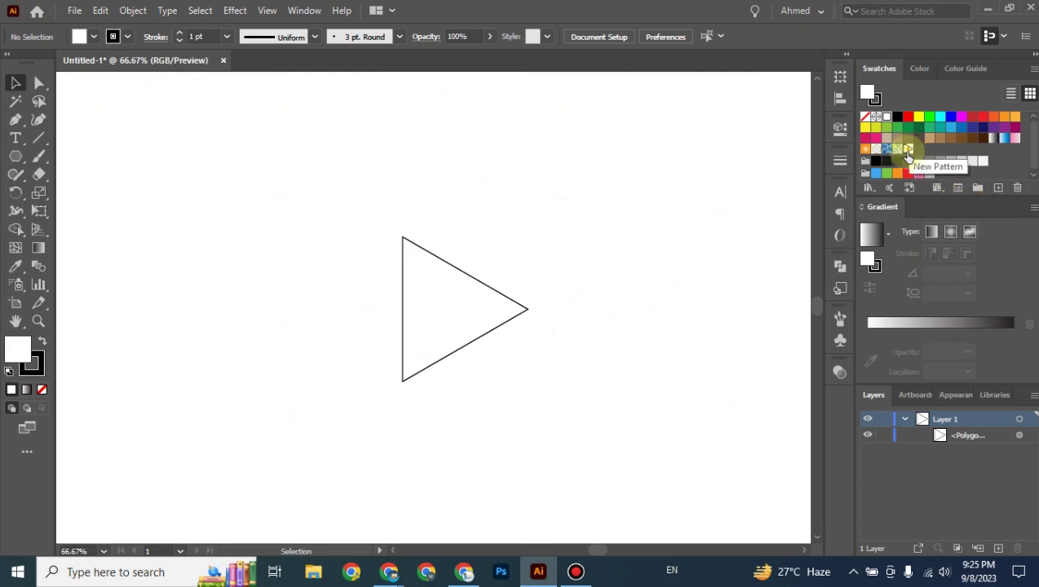
# Step: Delete the original outlined triangle from the artboard
pyautogui.moveTo(618, 220); pyautogui.dragTo(335, 413)
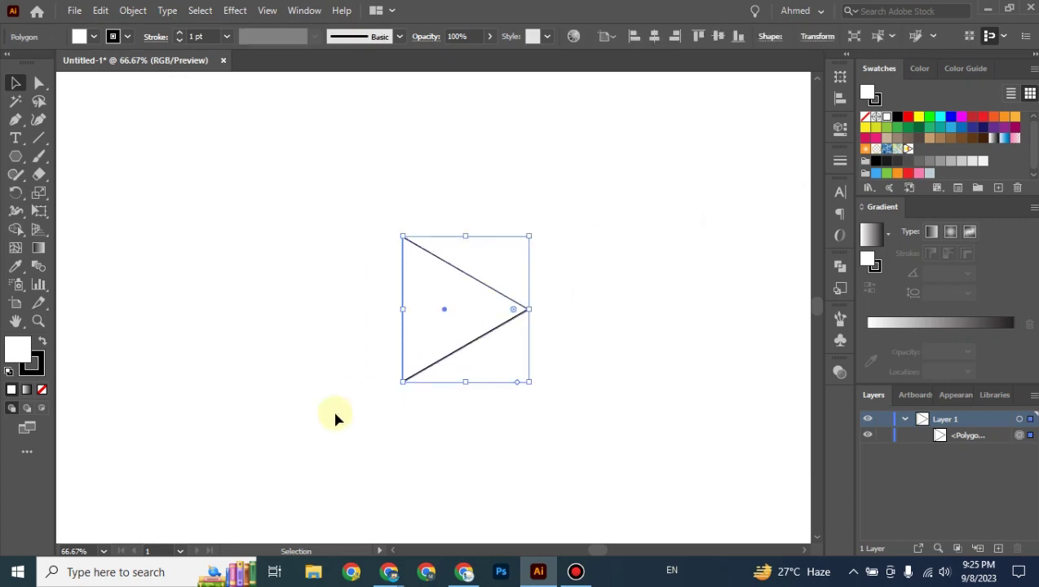
pyautogui.press('Delete')
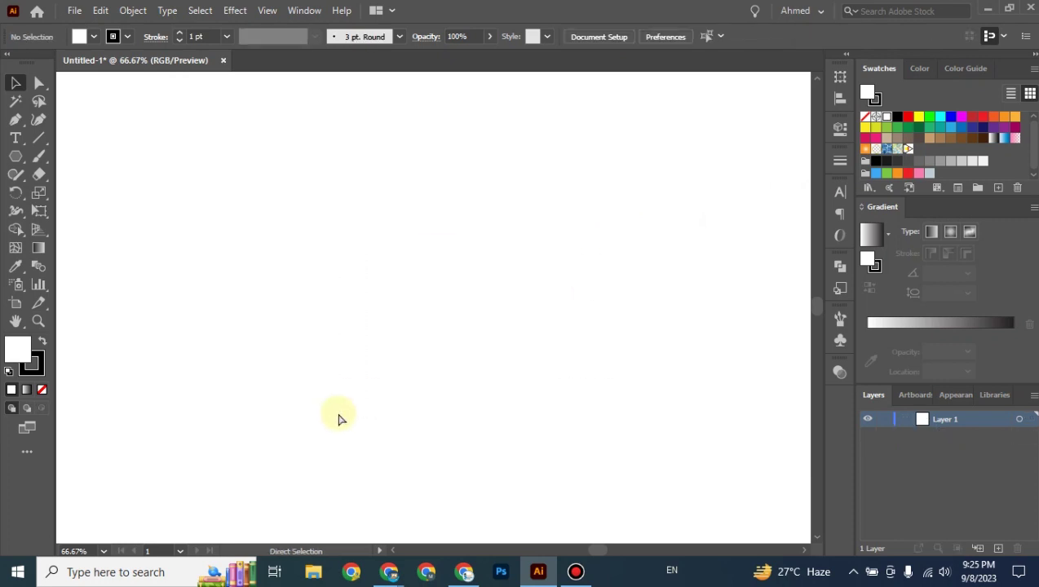
# Step: Draw a rectangle covering the whole artboard
pyautogui.hotkey('ctrl', '-')
pyautogui.hotkey('ctrl', '-')
pyautogui.hotkey('ctrl', '-')
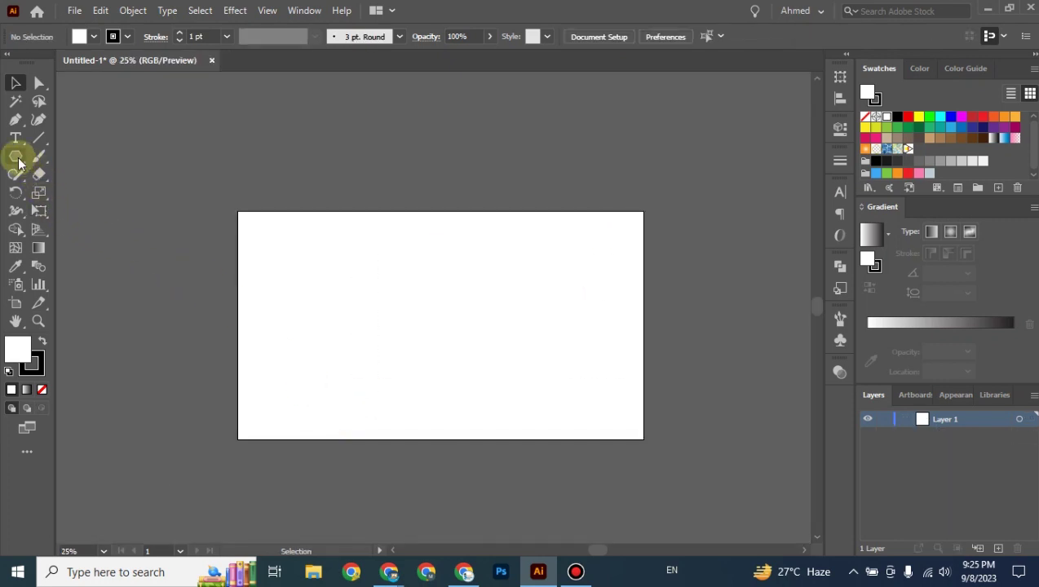
pyautogui.moveTo(15, 156); pyautogui.dragTo(68, 161)
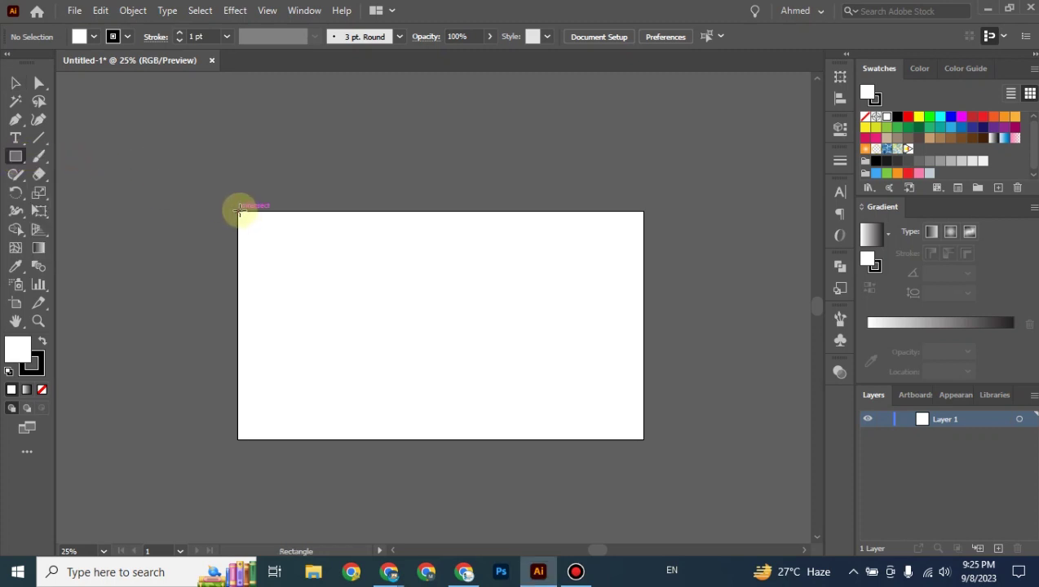
pyautogui.moveTo(239, 210); pyautogui.dragTo(641, 439)
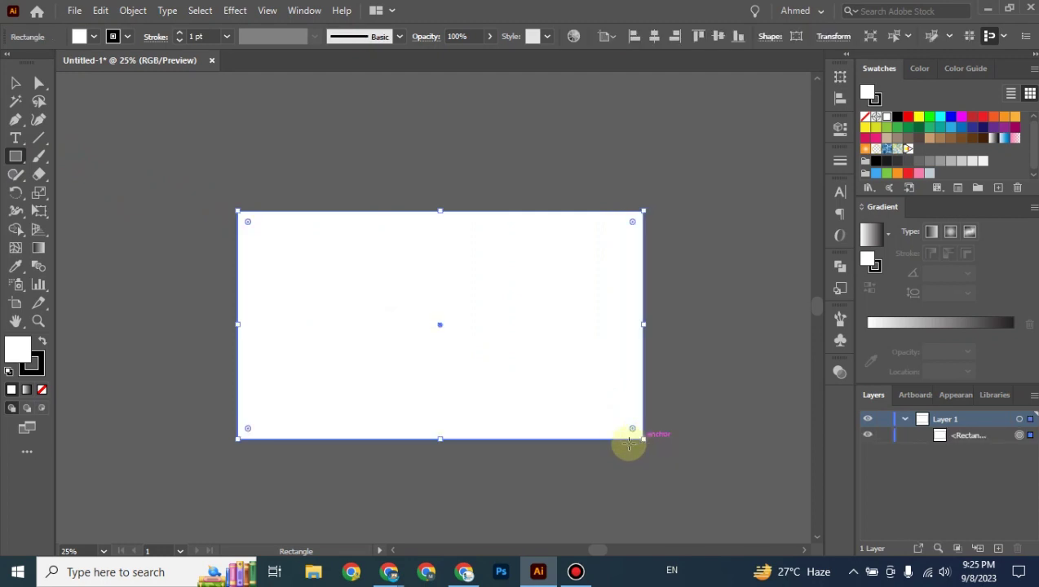
# Step: Remove the rectangle's stroke, fill it with the saved triangle pattern swatch, and deselect it
pyautogui.click(41, 366)
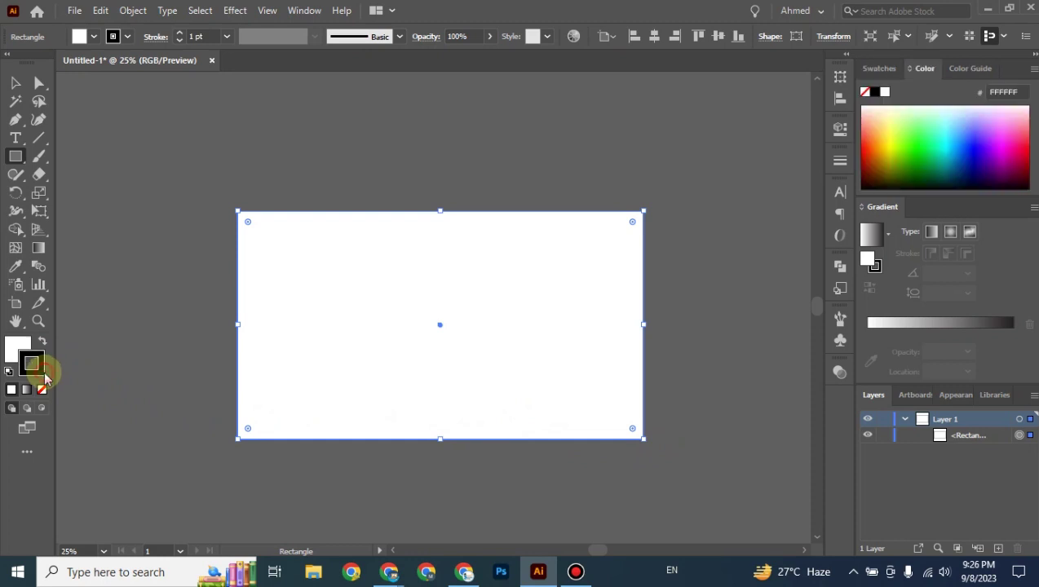
pyautogui.click(43, 390)
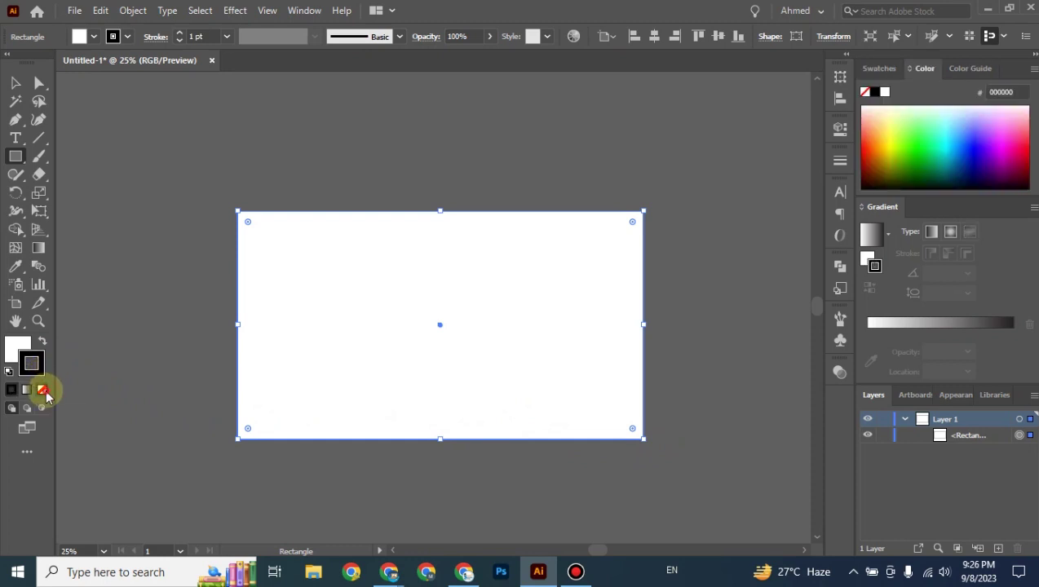
pyautogui.click(15, 346)
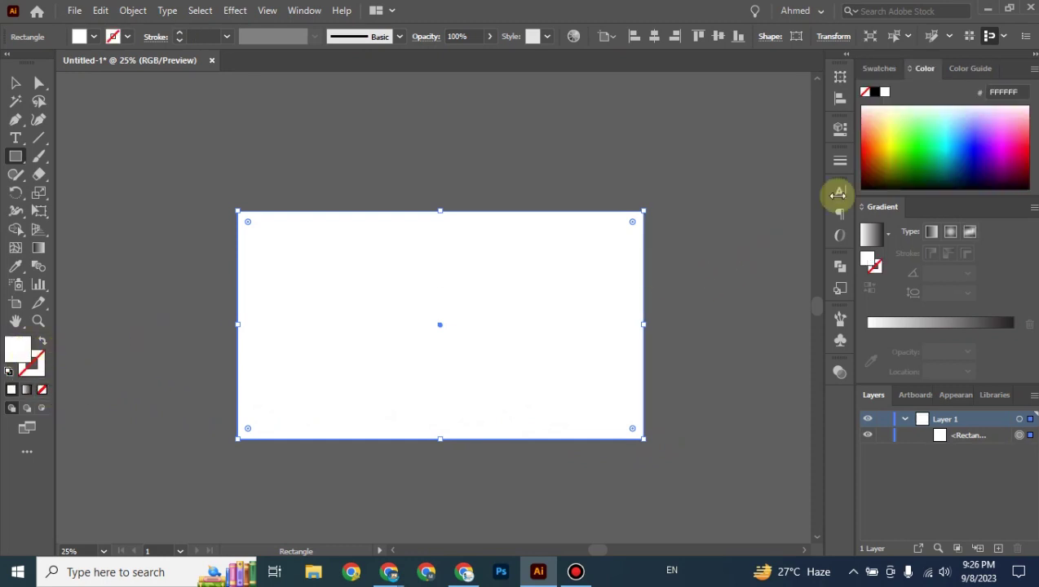
pyautogui.click(880, 67)
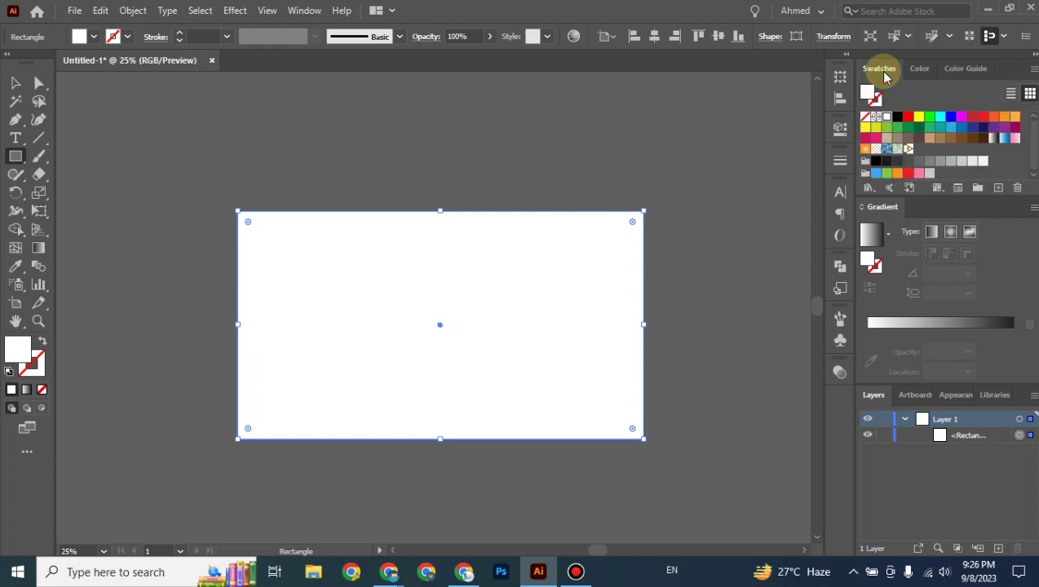
pyautogui.click(908, 150)
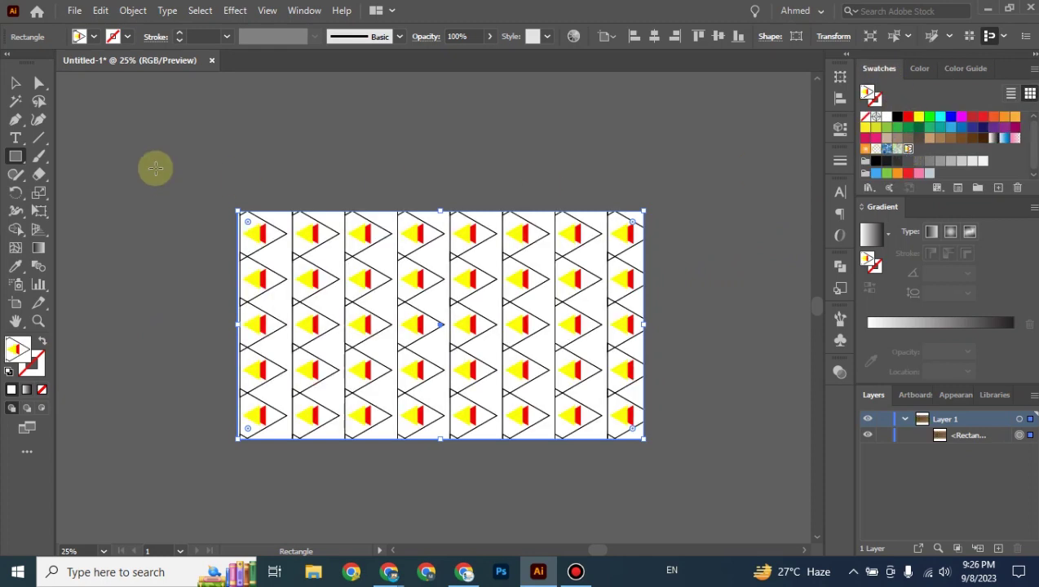
pyautogui.click(15, 82)
pyautogui.click(259, 155)
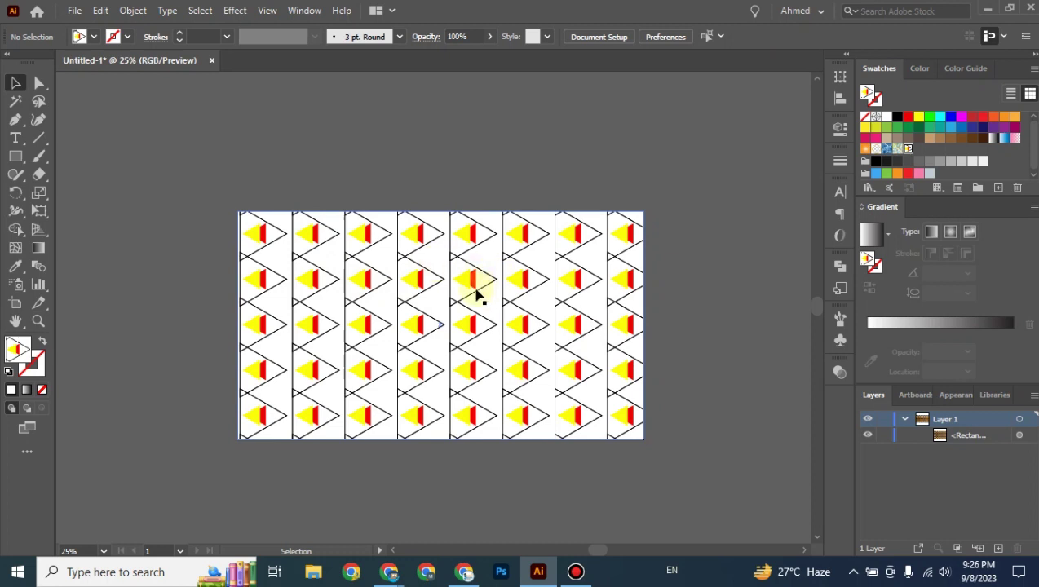
# Step: Draw a second artboard-sized rectangle, fill it with red, and place it behind the patterned rectangle
pyautogui.click(16, 158)
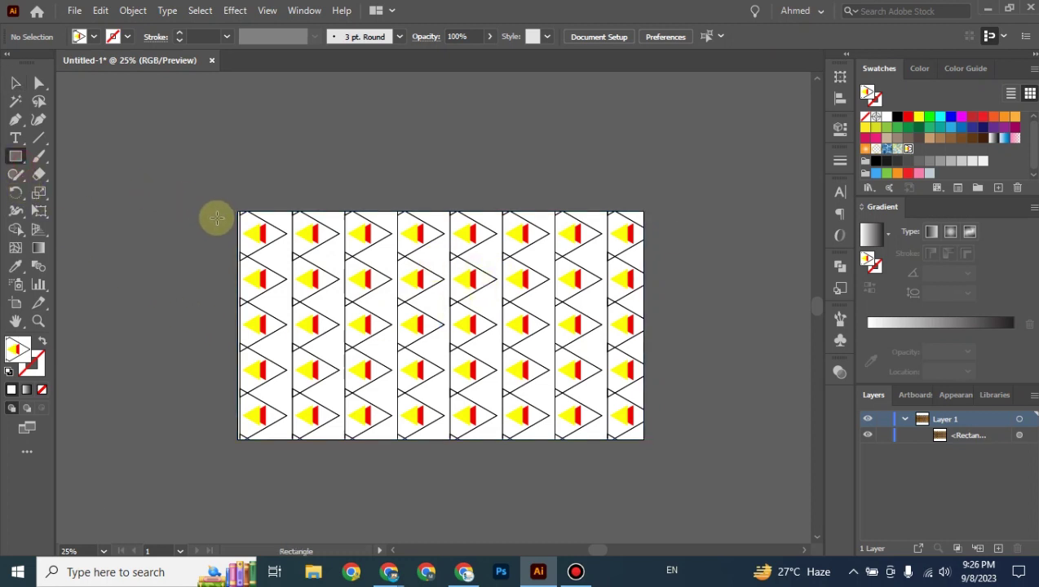
pyautogui.moveTo(237, 212); pyautogui.dragTo(643, 439)
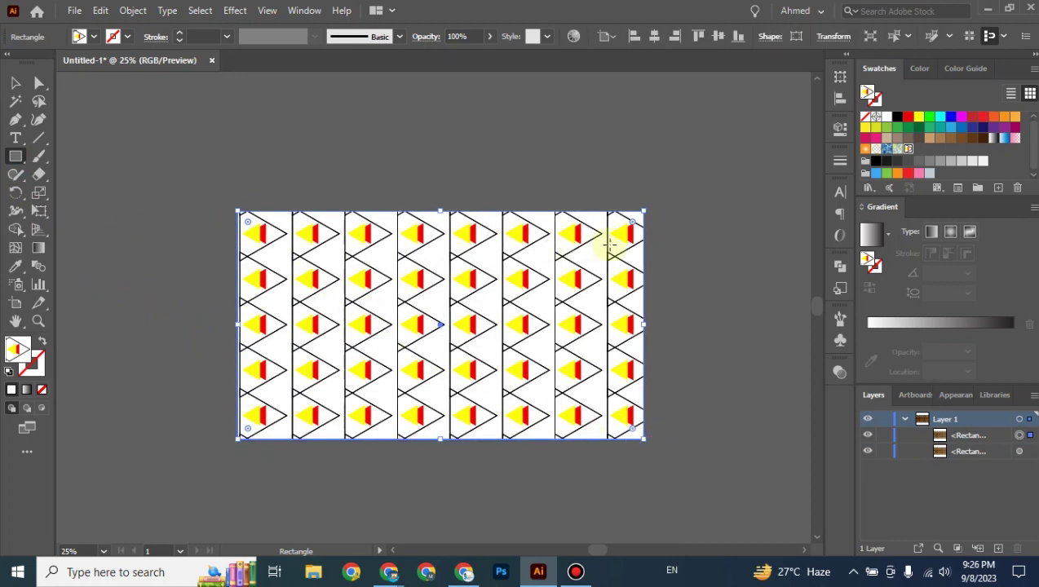
pyautogui.click(889, 153)
pyautogui.click(907, 117)
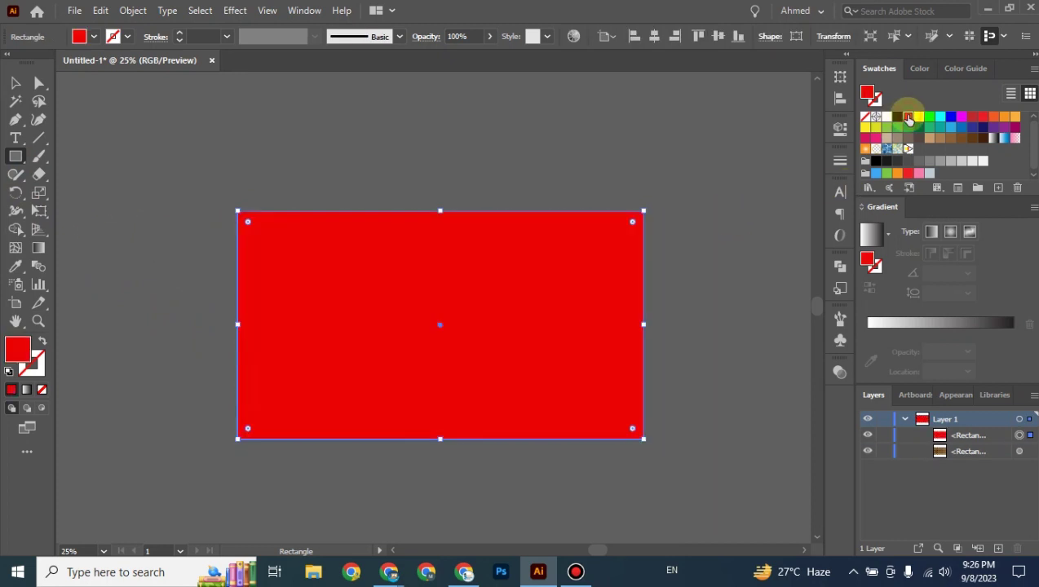
pyautogui.moveTo(981, 434); pyautogui.dragTo(979, 462)
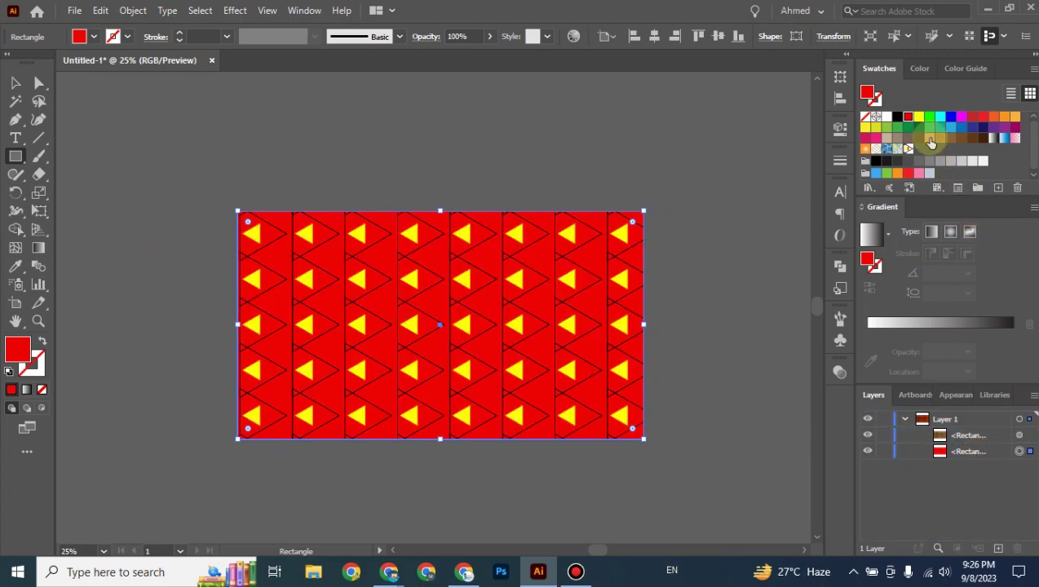
# Step: Change the background rectangle's fill to RGB Cyan and deselect it
pyautogui.click(941, 117)
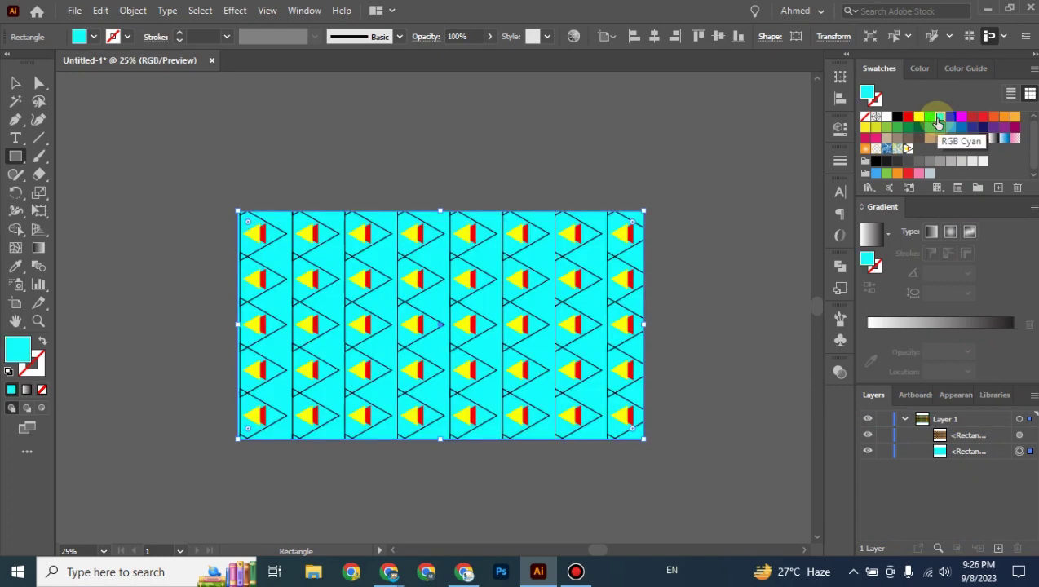
pyautogui.click(15, 81)
pyautogui.click(359, 174)
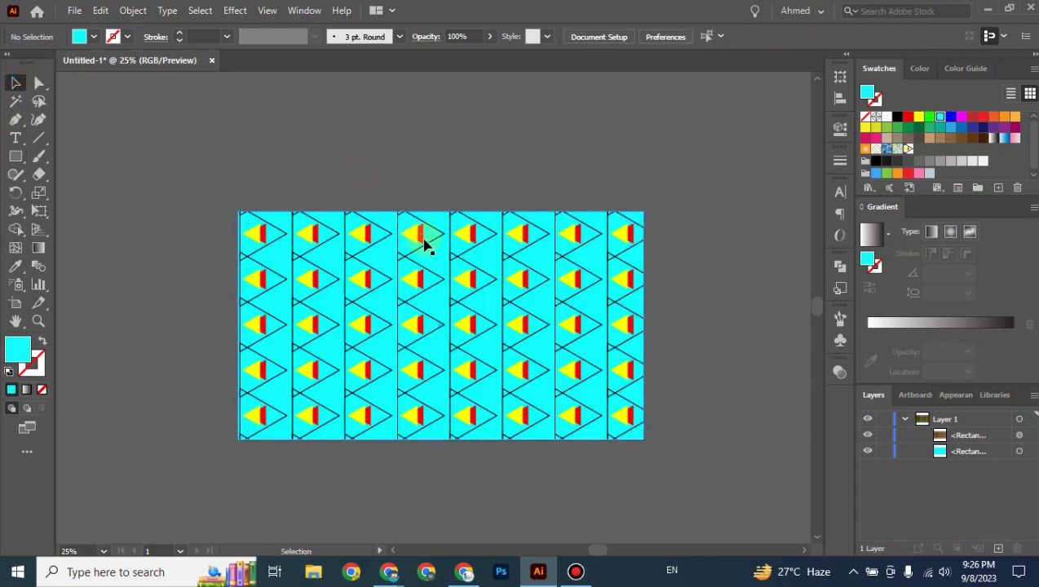
# Step: Open the patterned rectangle's New Pattern swatch for editing and scale all its artwork down to fit inside the tile
pyautogui.click(427, 247)
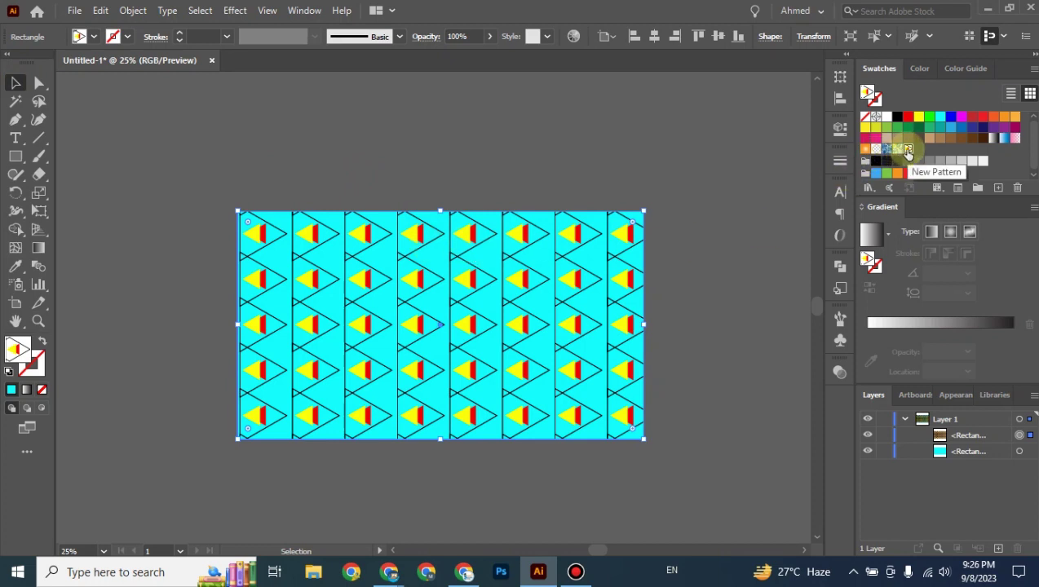
pyautogui.click(963, 188)
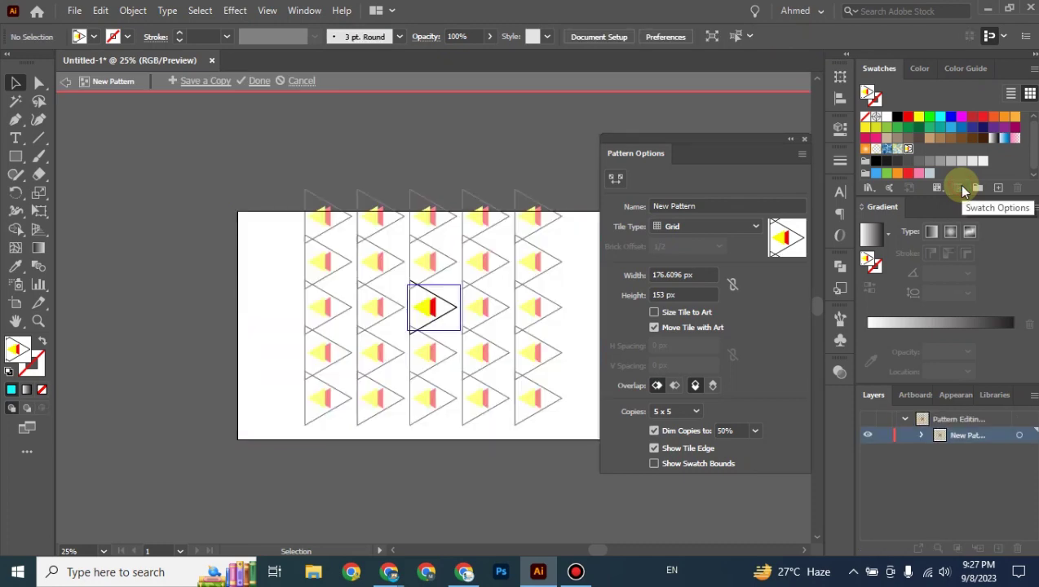
pyautogui.hotkey('ctrl', '=')
pyautogui.hotkey('ctrl', '=')
pyautogui.hotkey('ctrl', '=')
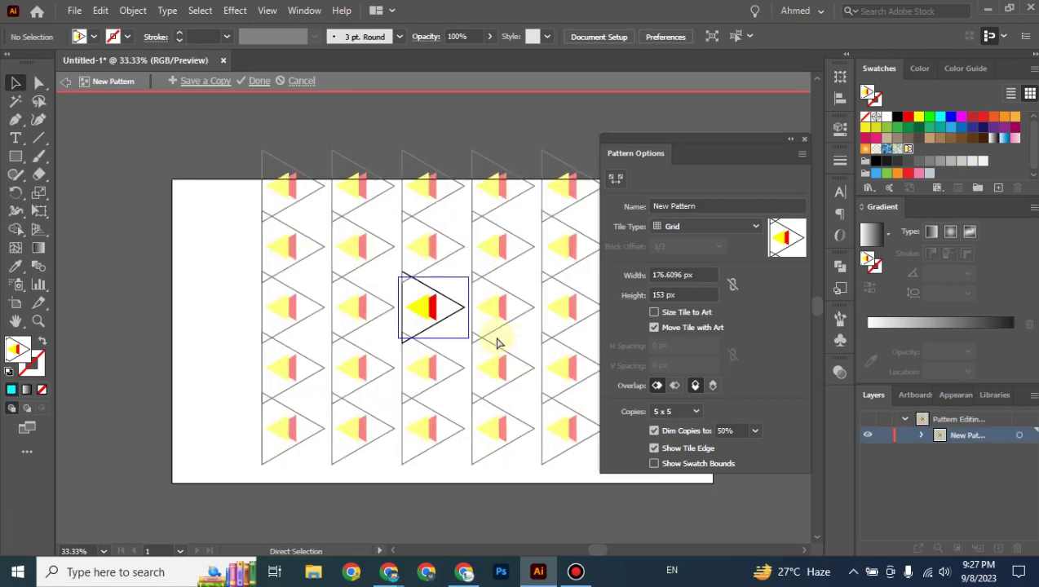
pyautogui.click(462, 338)
pyautogui.keyDown('shift'); pyautogui.click(435, 316); pyautogui.keyUp('shift')
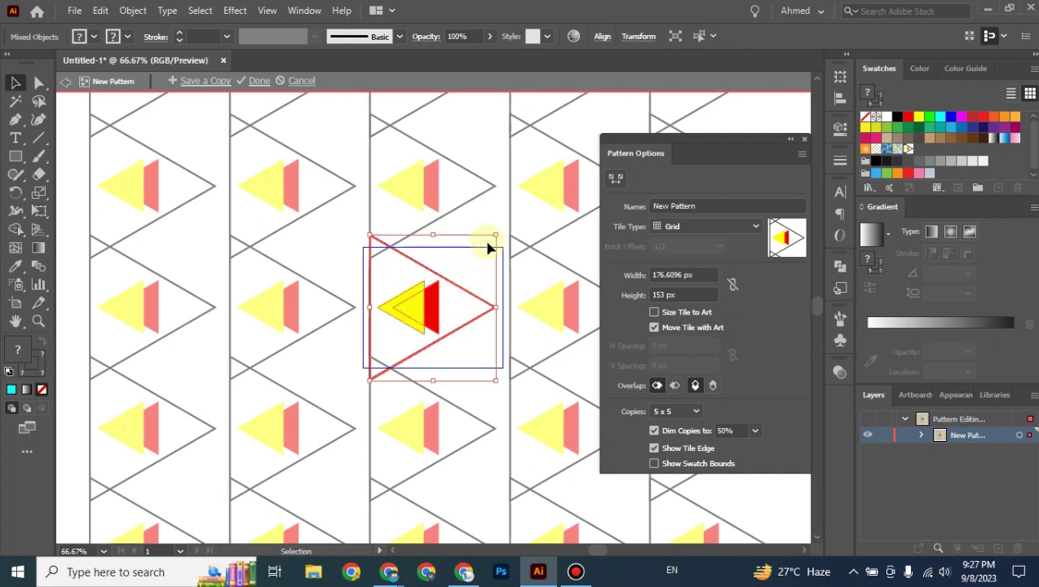
pyautogui.moveTo(494, 234); pyautogui.dragTo(478, 247)
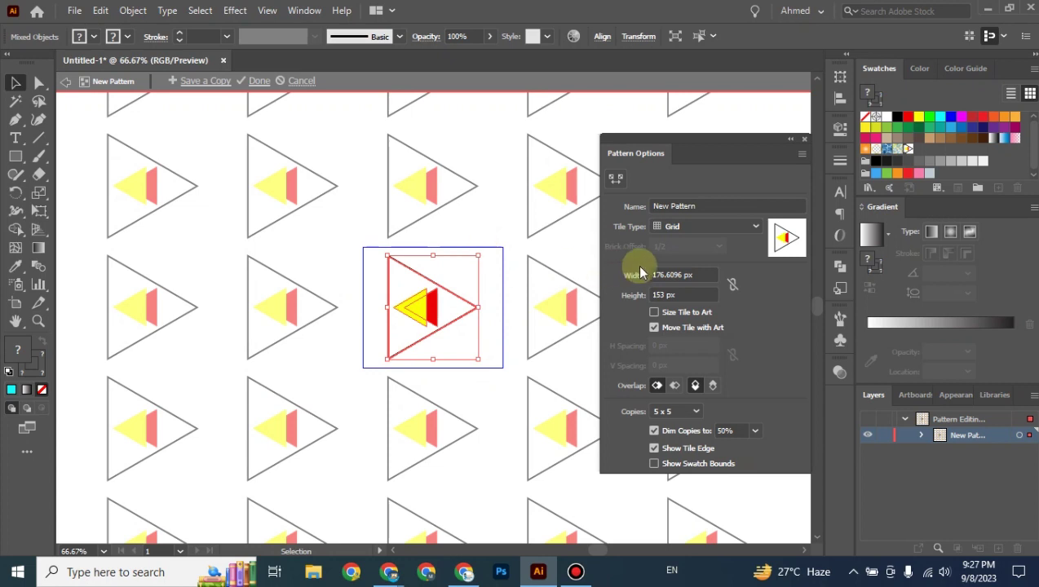
# Step: Set the pattern's tile type to Brick by Row and deselect the artwork
pyautogui.click(673, 226)
pyautogui.click(697, 259)
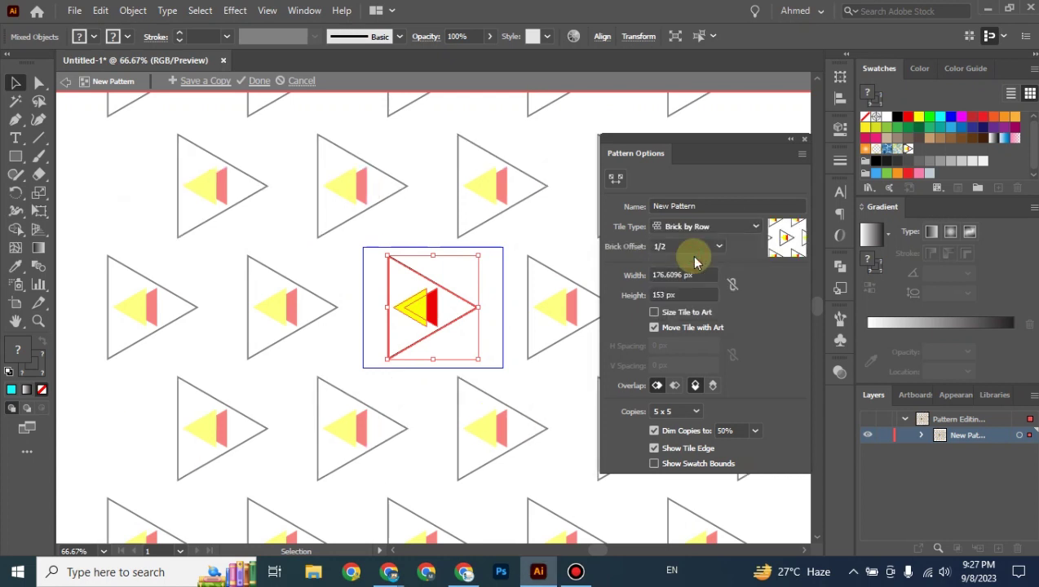
pyautogui.click(569, 244)
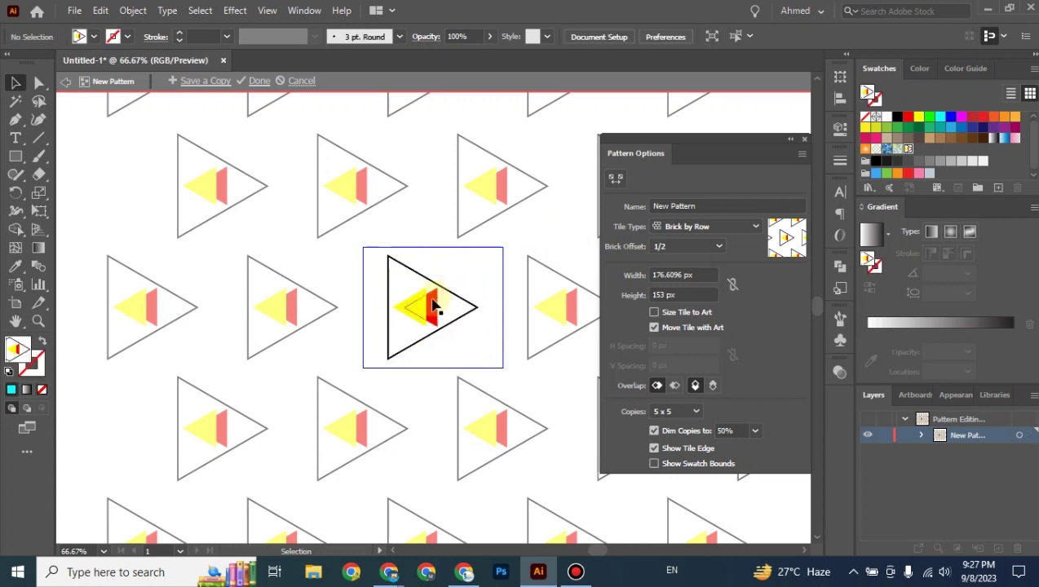
# Step: Draw a small circle over the boundary between the yellow and red triangles and fill it with magenta
pyautogui.click(435, 306)
pyautogui.click(15, 156)
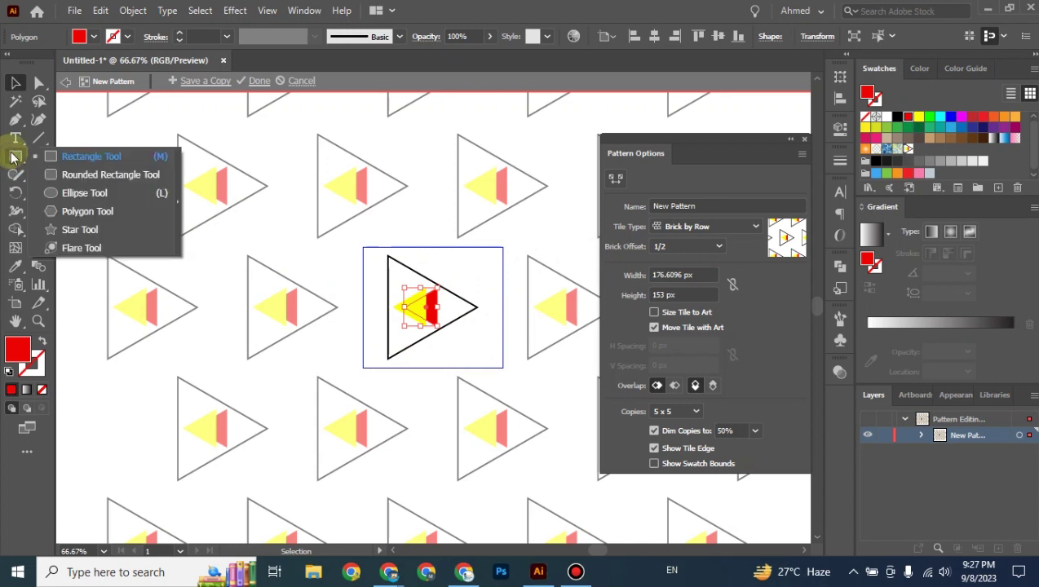
pyautogui.click(84, 196)
pyautogui.scroll(3, 412, 306)
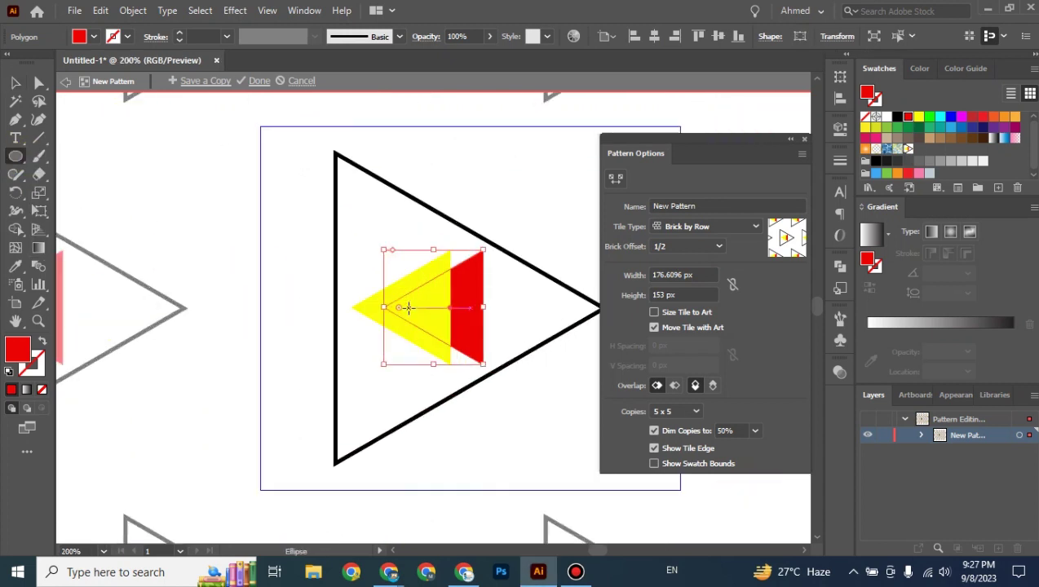
pyautogui.moveTo(431, 298); pyautogui.dragTo(471, 334)
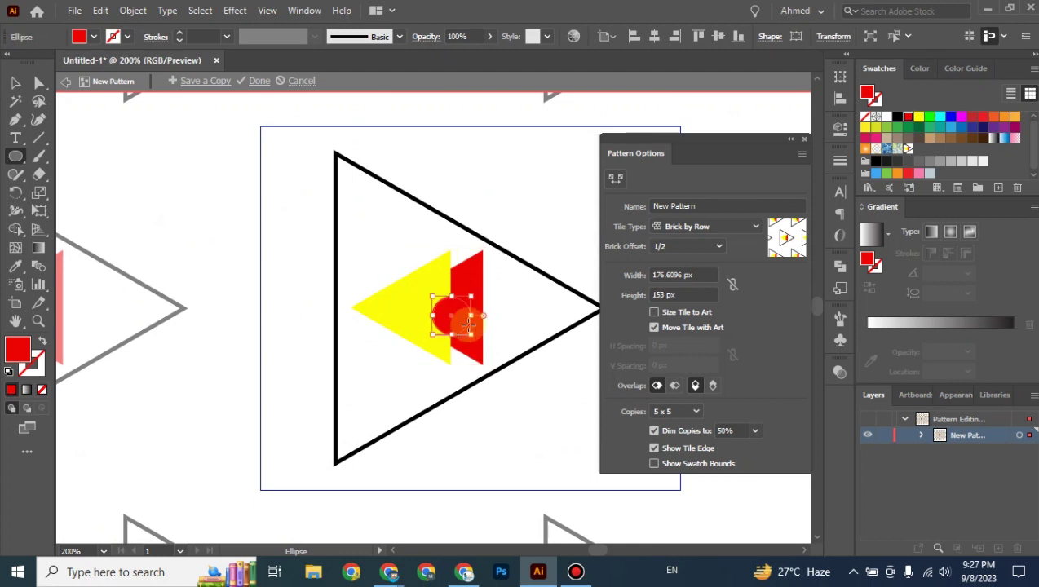
pyautogui.click(961, 116)
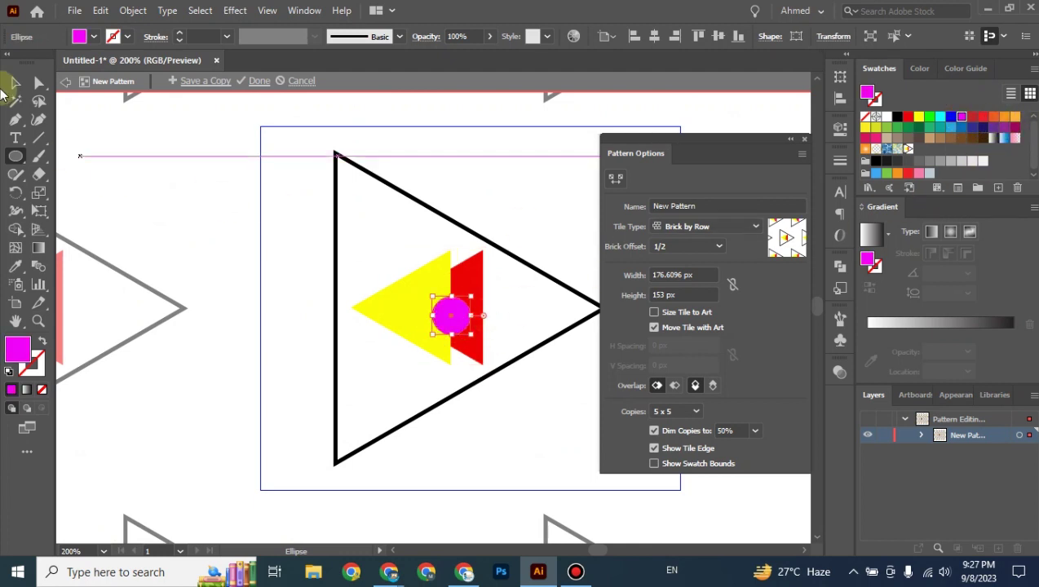
# Step: Move the magenta circle slightly up onto the triangles' horizontal centerline and deselect it
pyautogui.click(13, 83)
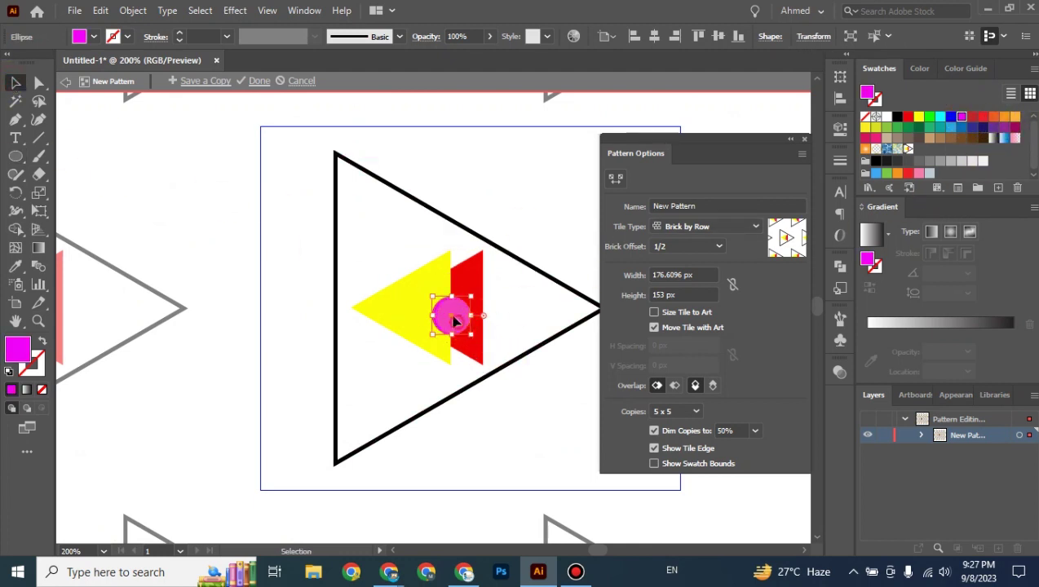
pyautogui.moveTo(456, 321); pyautogui.dragTo(450, 314)
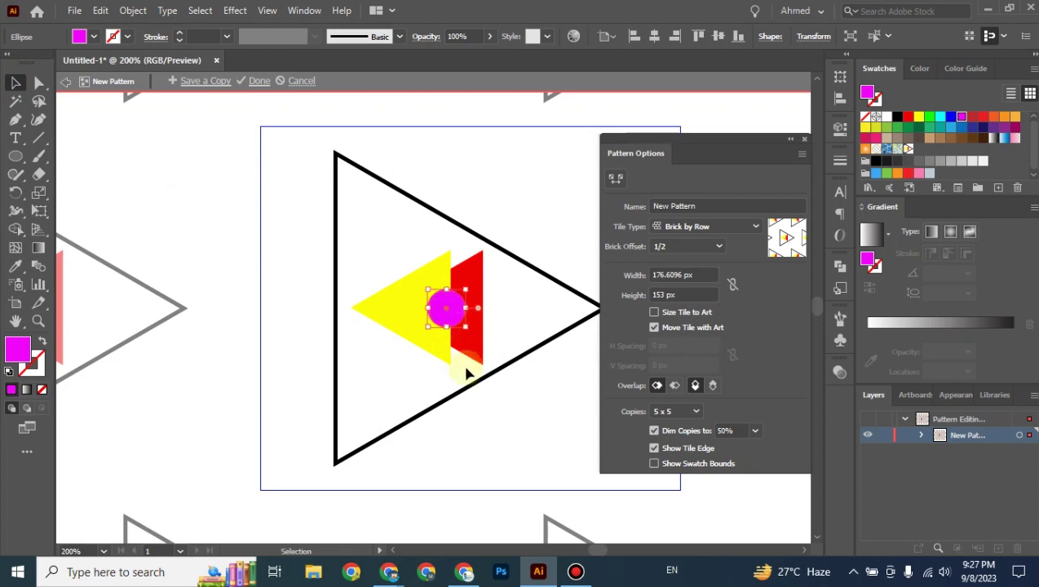
pyautogui.click(530, 215)
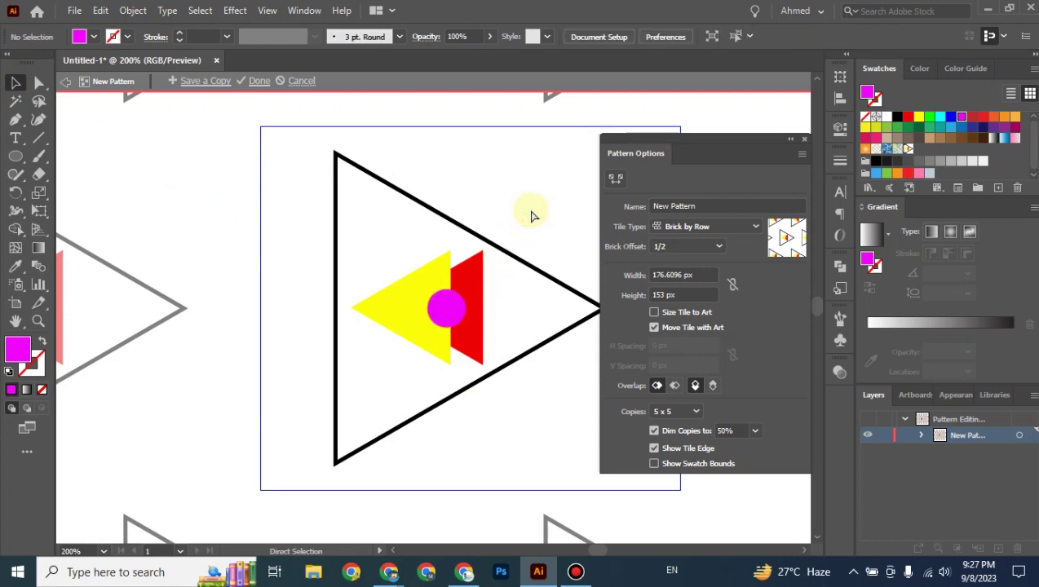
# Step: Examine how the tile with the magenta circle repeats across the brick pattern
pyautogui.hotkey('ctrl', '-')
pyautogui.hotkey('ctrl', '-')
pyautogui.hotkey('ctrl', '-')
pyautogui.hotkey('ctrl', '-')
pyautogui.hotkey('ctrl', '-')
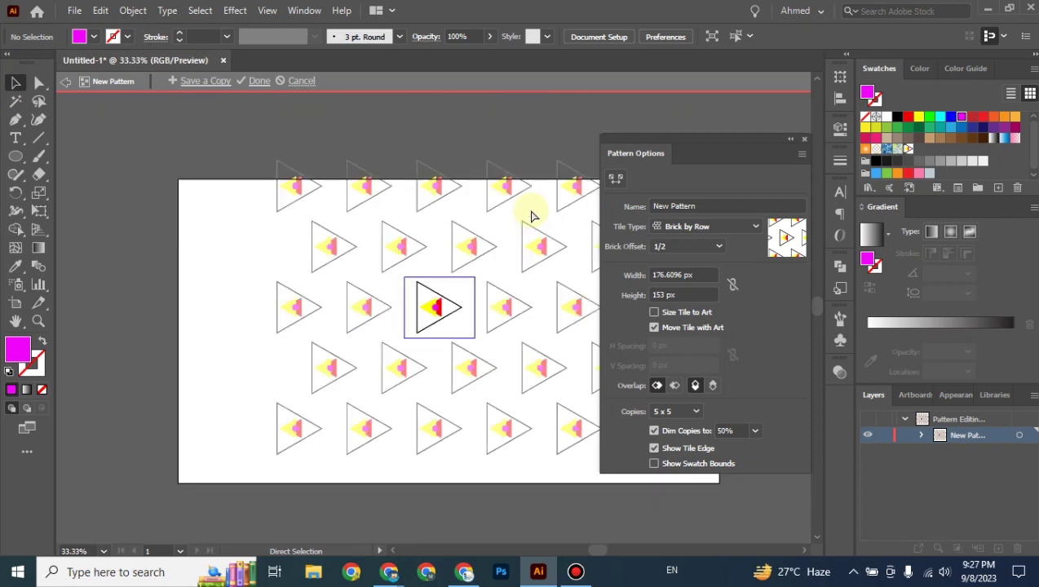
pyautogui.hotkey('ctrl', '+')
pyautogui.hotkey('ctrl', '+')
pyautogui.hotkey('ctrl', '+')
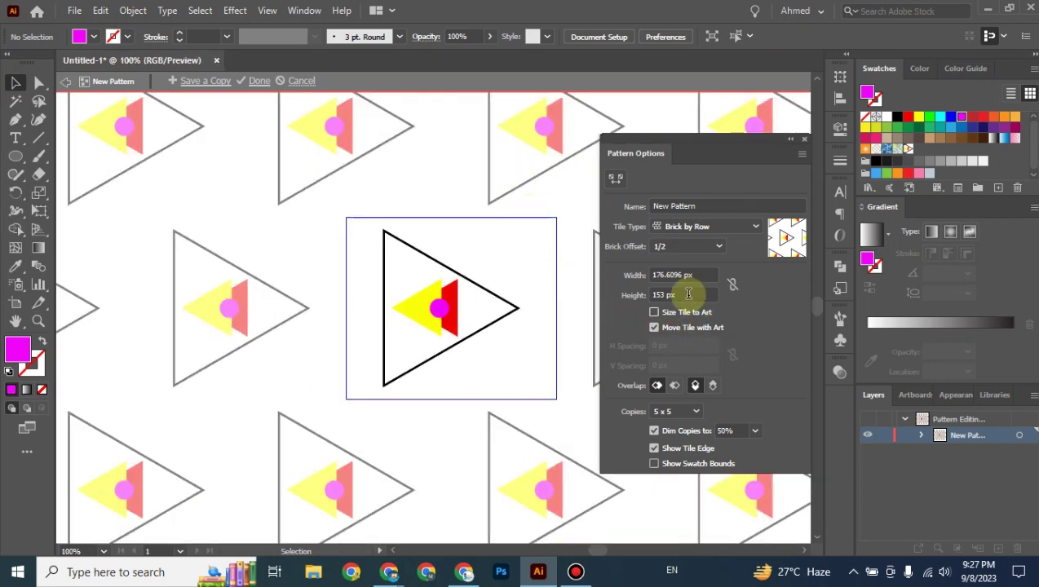
# Step: Reduce the pattern tile's width to 130 px and its height to 134 px
pyautogui.click(708, 276)
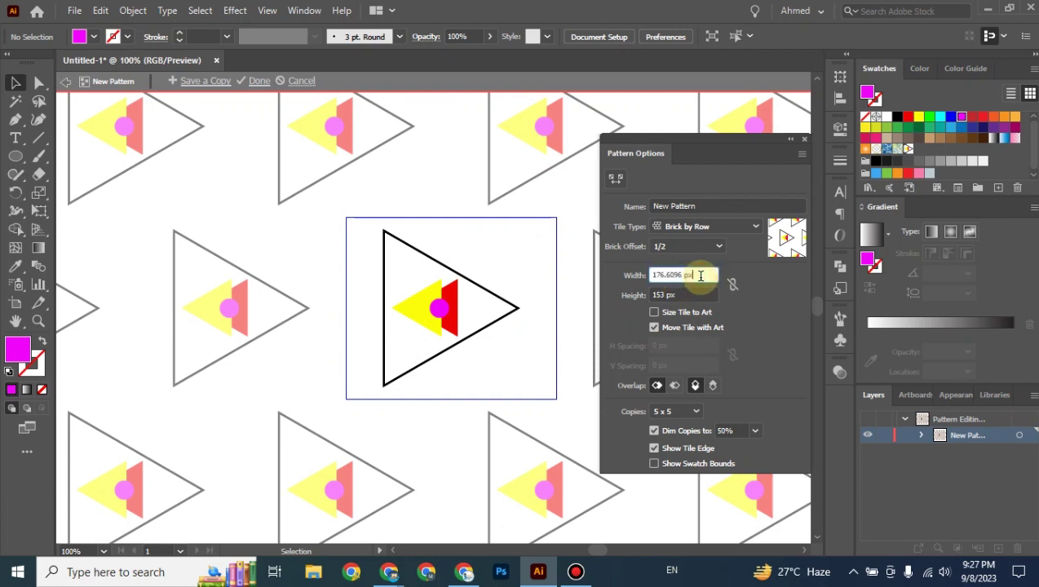
pyautogui.write('172')
pyautogui.press('Return')
pyautogui.scroll(-20, 693, 275)
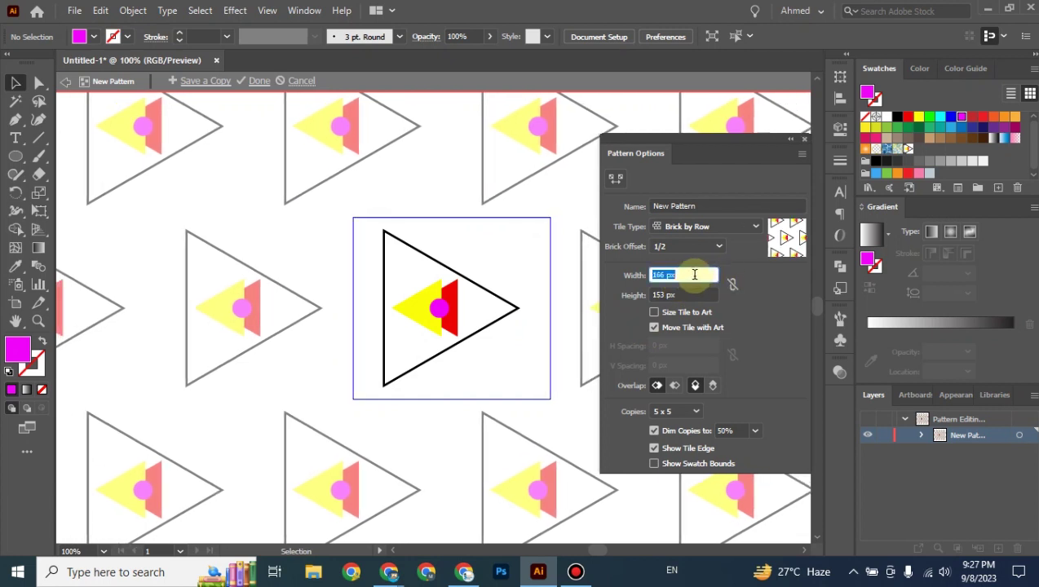
pyautogui.scroll(-17, 693, 275)
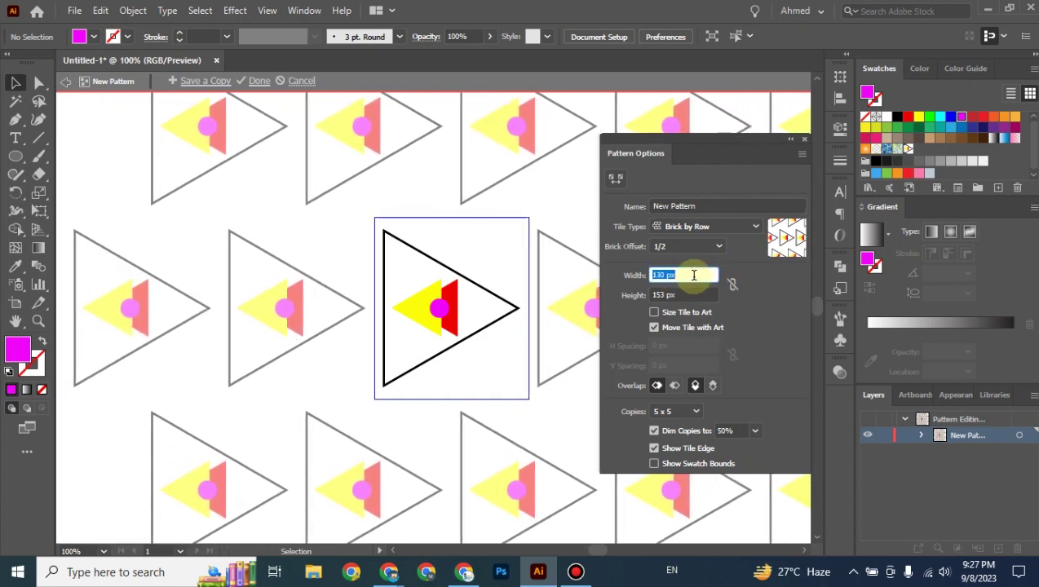
pyautogui.click(691, 294)
pyautogui.scroll(-20, 691, 295)
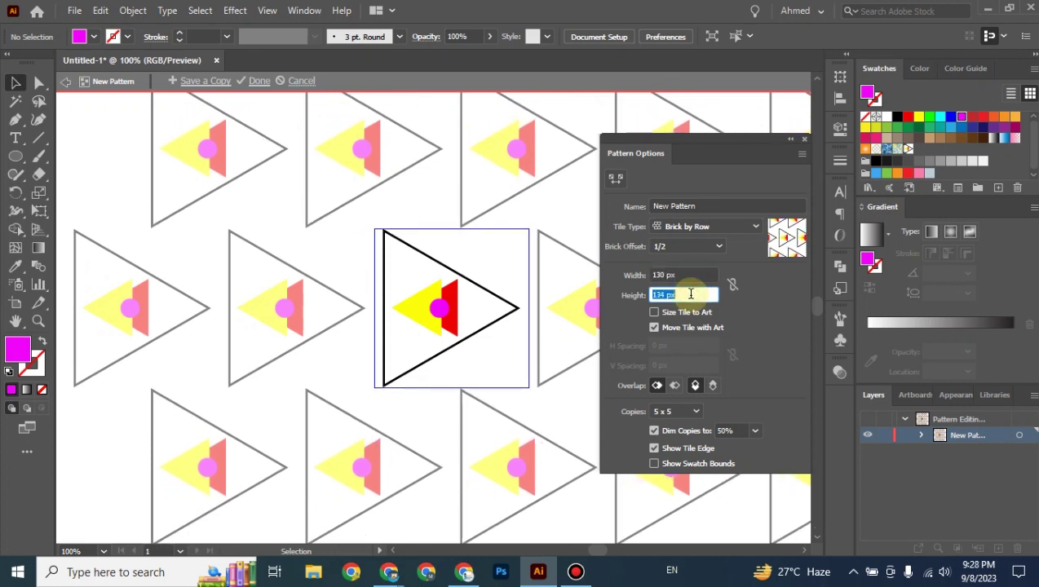
# Step: Reduce the pattern tile's height to 111 px and save a copy of the pattern as New Pattern 2
pyautogui.scroll(-5, 691, 294)
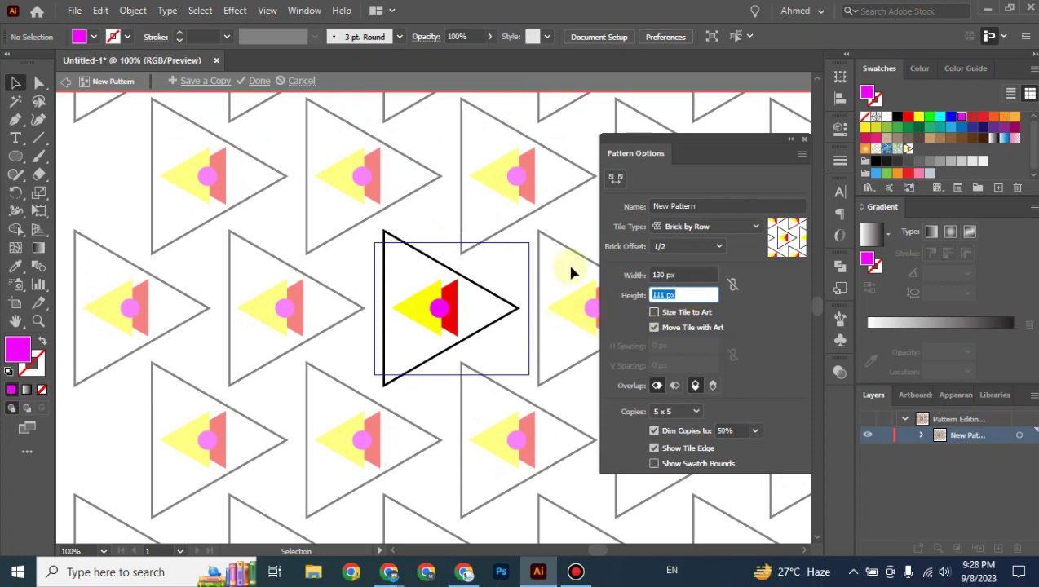
pyautogui.click(259, 81)
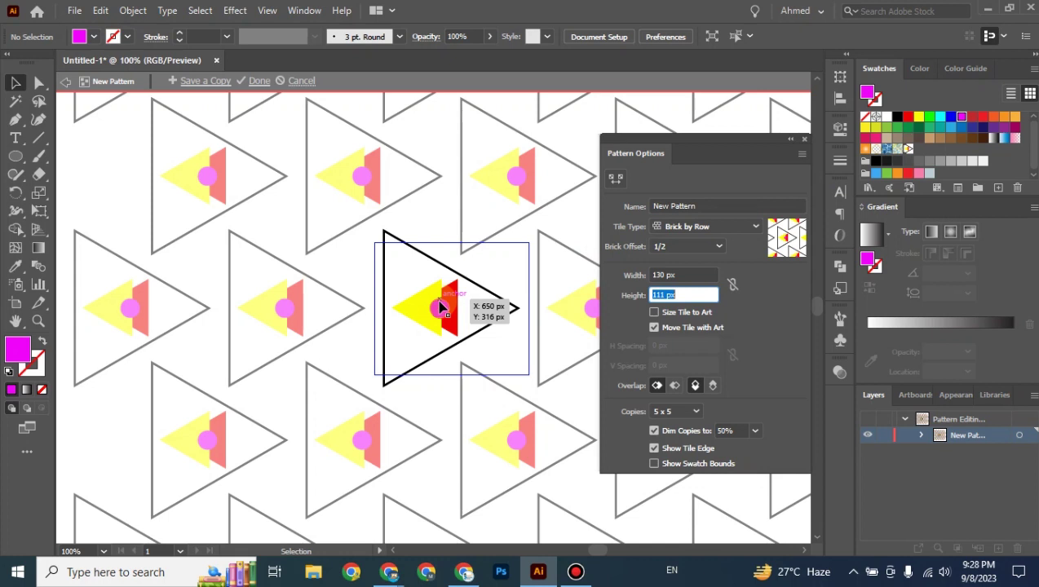
pyautogui.click(202, 84)
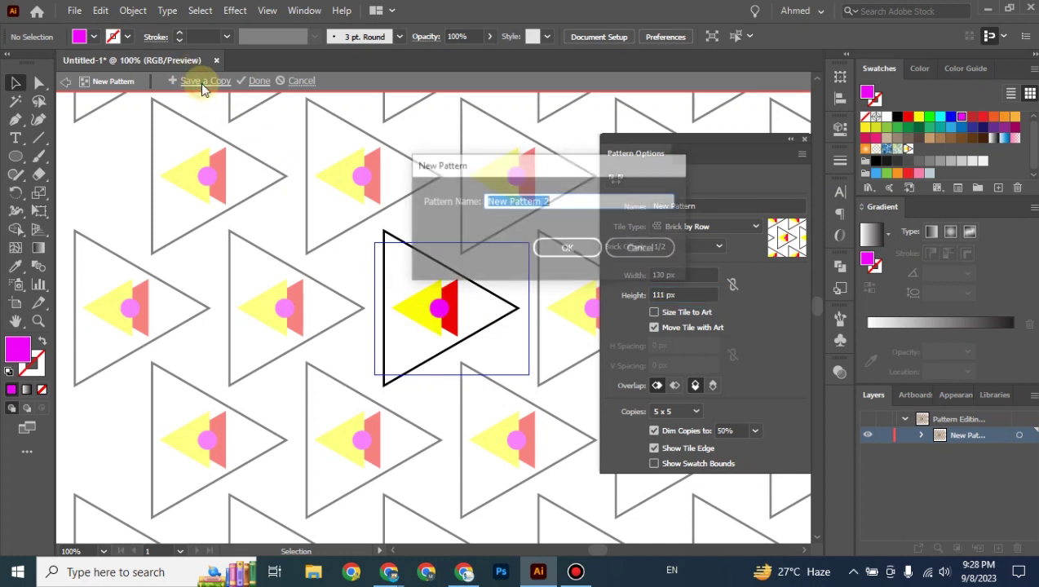
pyautogui.click(575, 252)
pyautogui.click(668, 316)
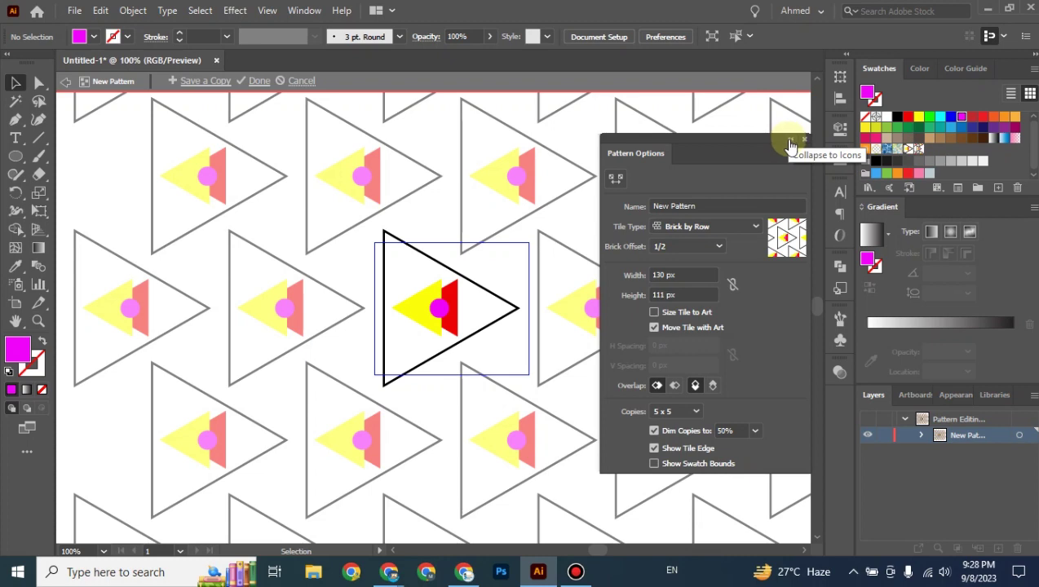
# Step: Exit pattern editing, select the pattern-filled rectangle above the cyan background, and apply the saved pattern copy's swatch to it
pyautogui.doubleClick(556, 405)
pyautogui.hotkey('ctrl', '-')
pyautogui.hotkey('ctrl', '-')
pyautogui.hotkey('ctrl', '-')
pyautogui.hotkey('ctrl', '-')
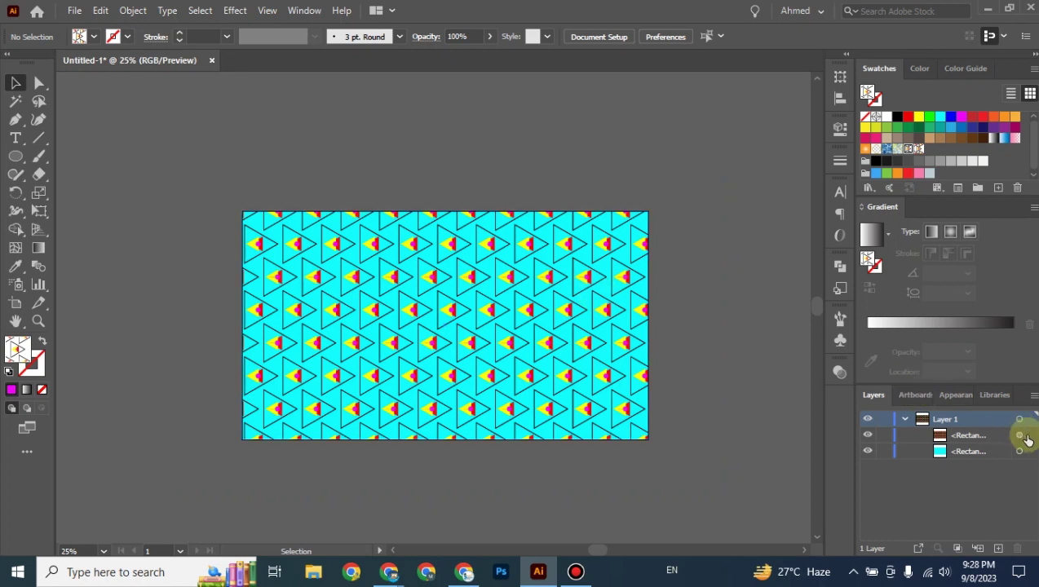
pyautogui.click(1028, 437)
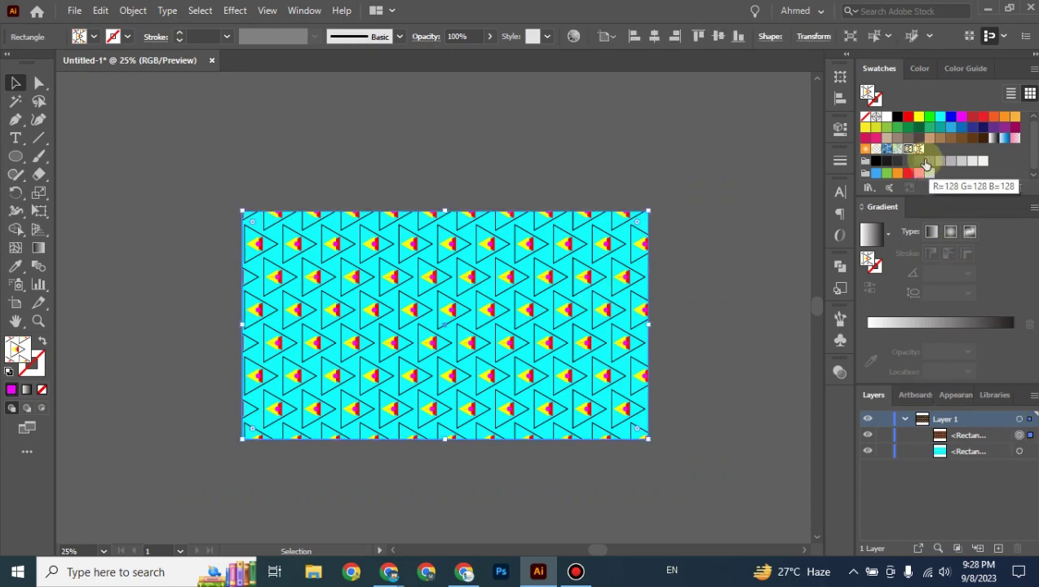
pyautogui.click(919, 151)
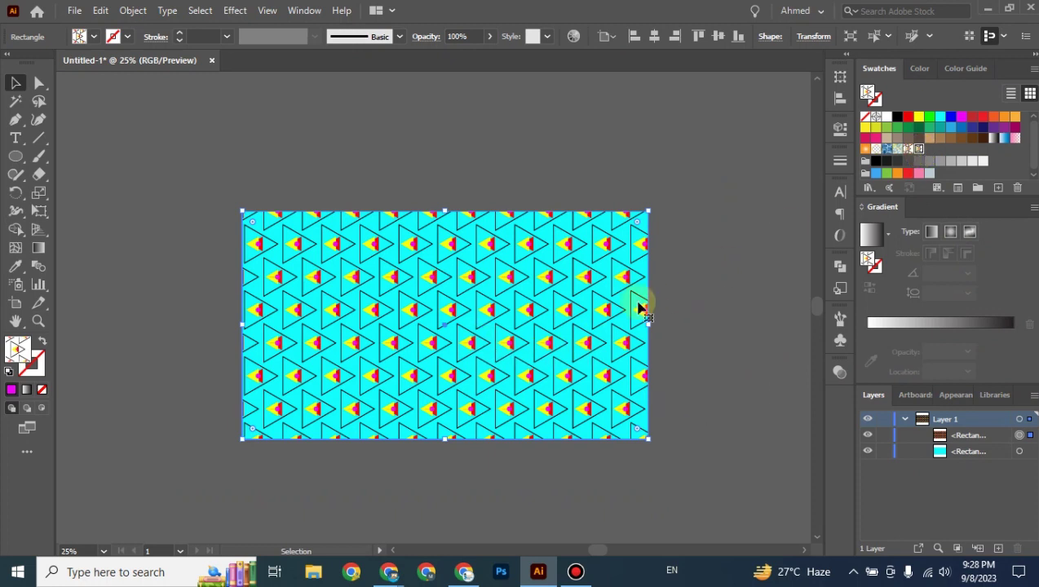
pyautogui.click(724, 341)
pyautogui.click(627, 344)
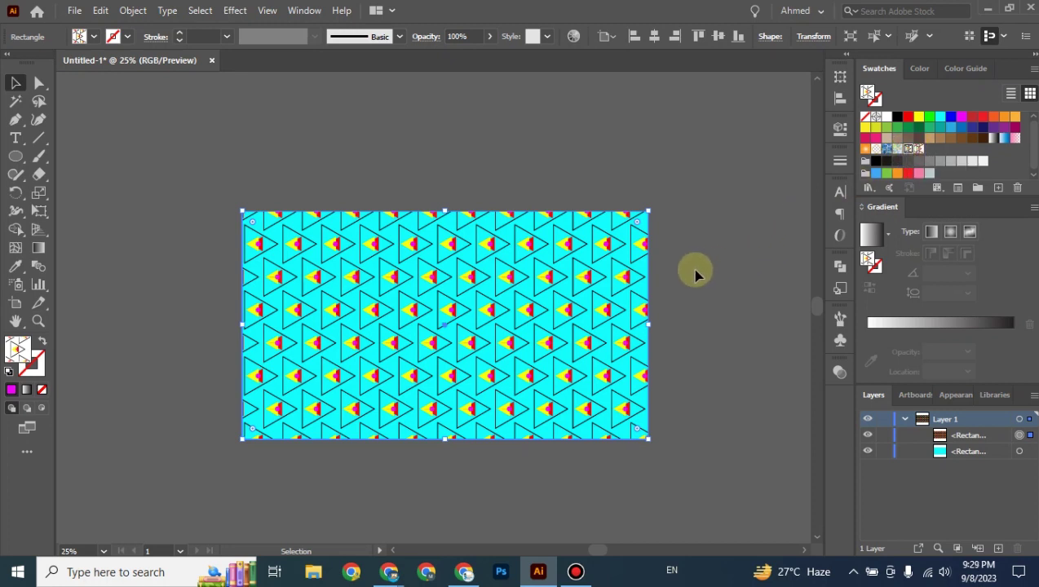
# Step: Examine how the edited triangle pattern fills the artboard over the cyan background at different magnifications
pyautogui.hotkey('ctrl', '+')
pyautogui.hotkey('ctrl', '+')
pyautogui.hotkey('ctrl', '+')
pyautogui.hotkey('ctrl', '+')
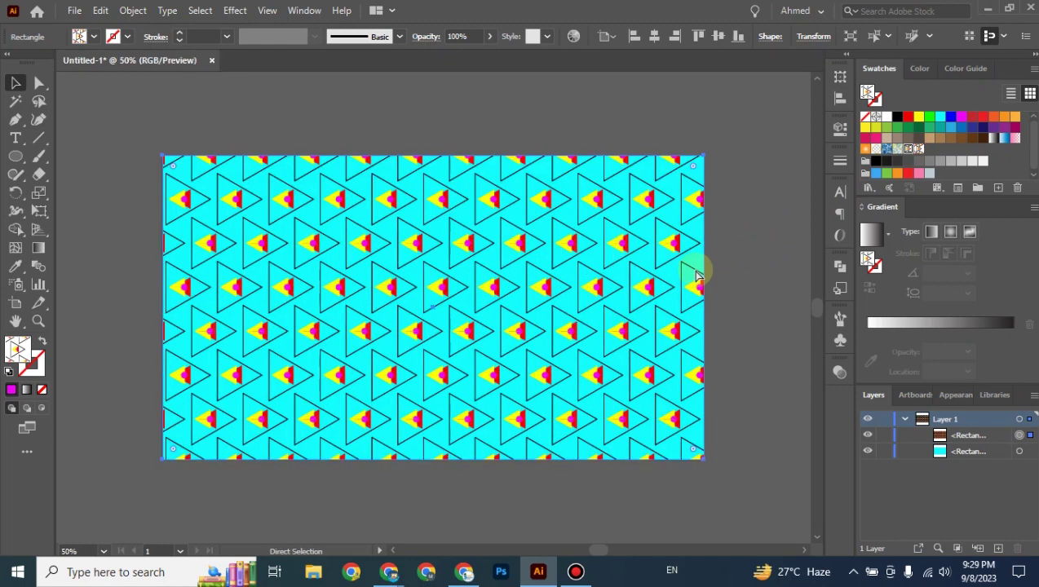
pyautogui.hotkey('ctrl', '-')
pyautogui.hotkey('ctrl', '-')
pyautogui.hotkey('ctrl', '-')
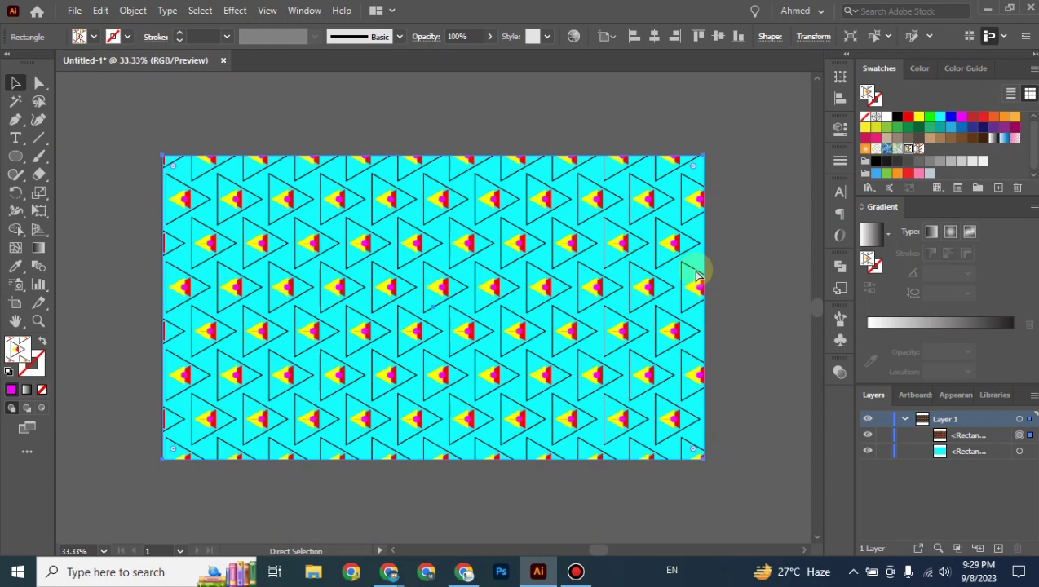
pyautogui.click(722, 291)
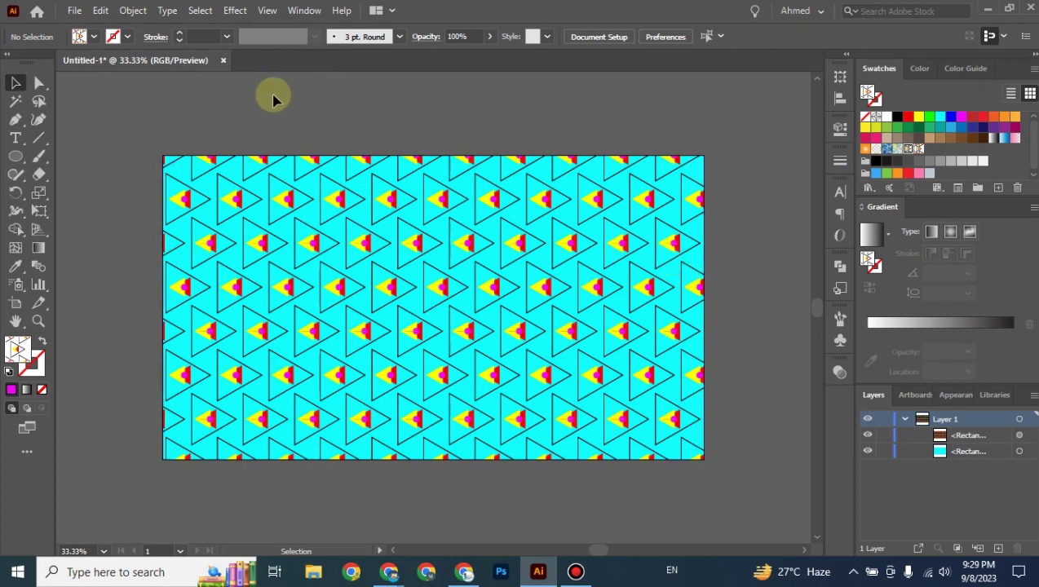
pyautogui.click(669, 250)
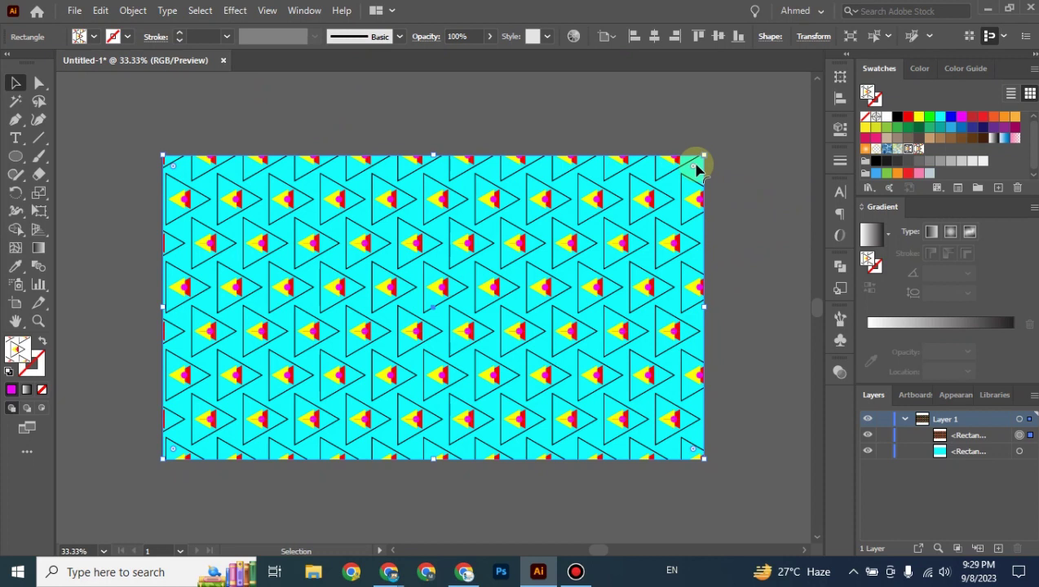
# Step: Select the patterned rectangle together with the cyan background rectangle and delete both
pyautogui.click(723, 162)
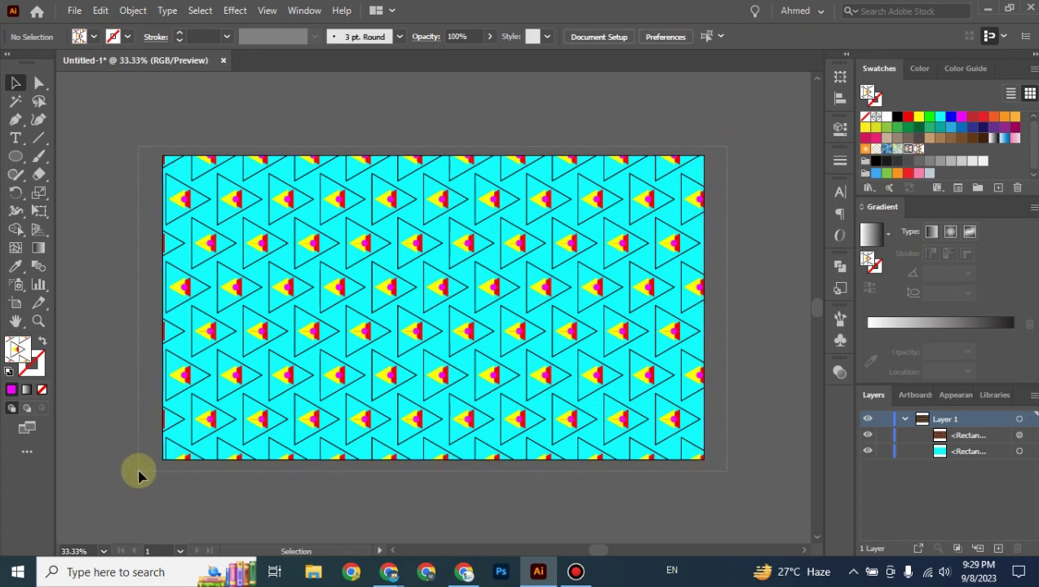
pyautogui.hotkey('ctrl', 'a')
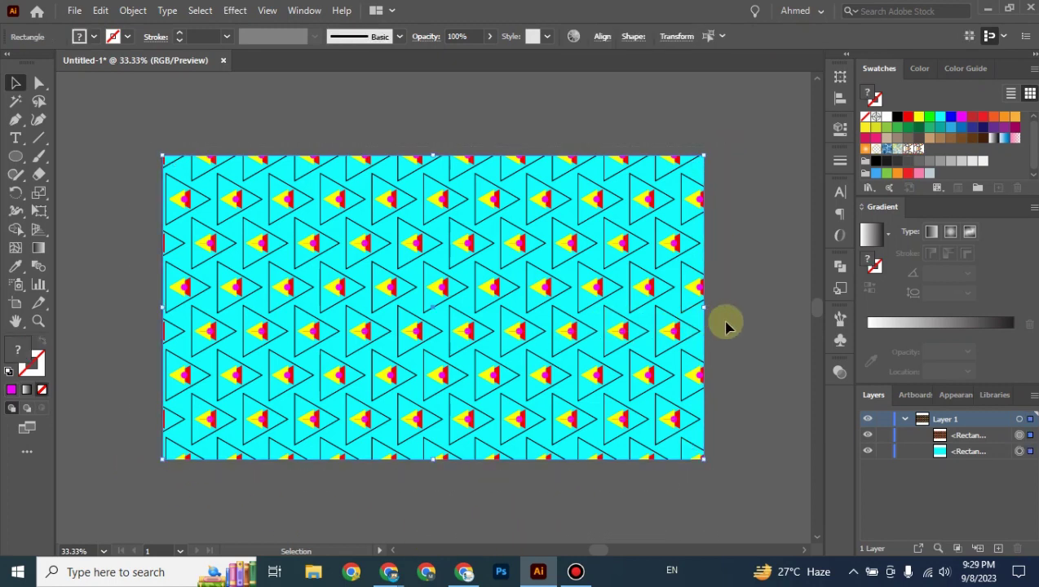
pyautogui.press('Delete')
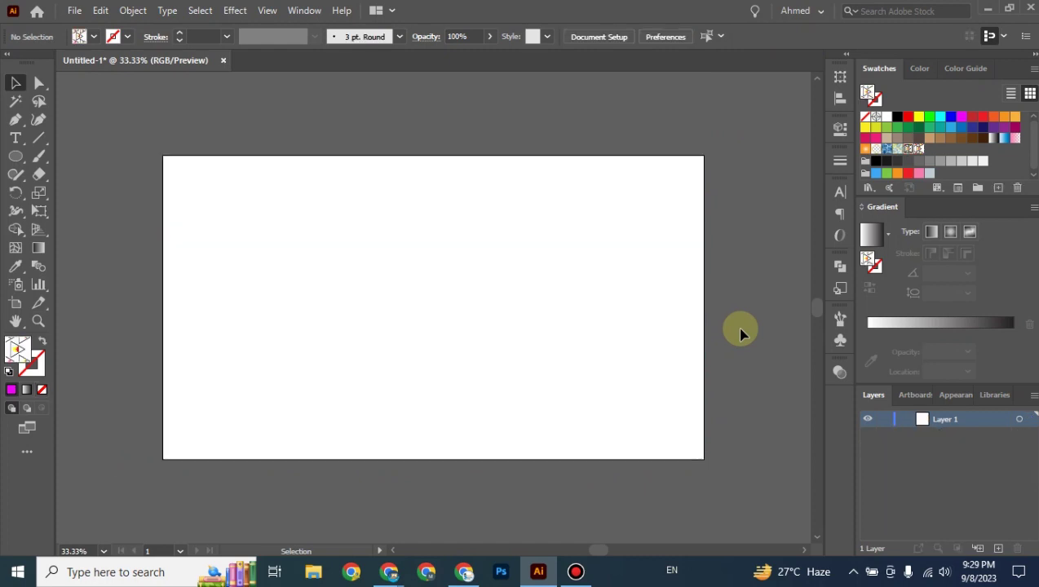
# Step: Place the linked image 22-Patterns.jpg from New folder on the canvas beside the artboard
pyautogui.moveTo(737, 335); pyautogui.dragTo(691, 336)
pyautogui.click(75, 11)
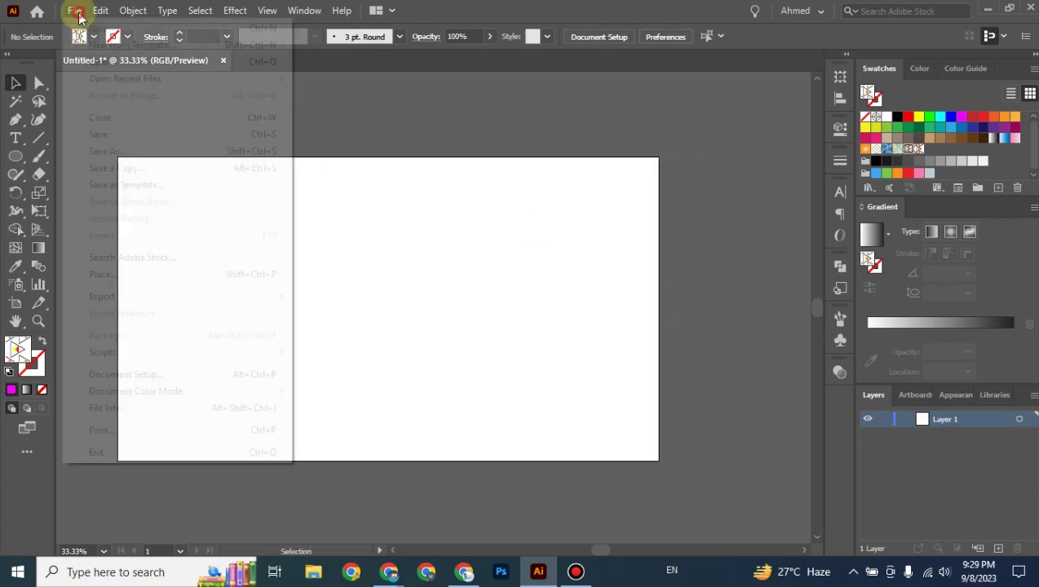
pyautogui.click(161, 274)
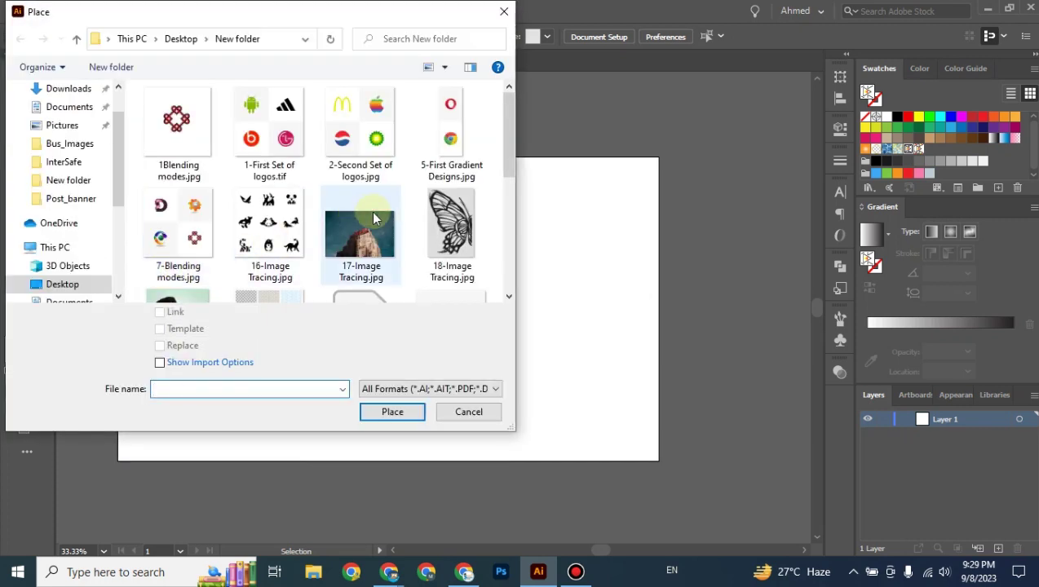
pyautogui.scroll(-1, 269, 210)
pyautogui.click(271, 227)
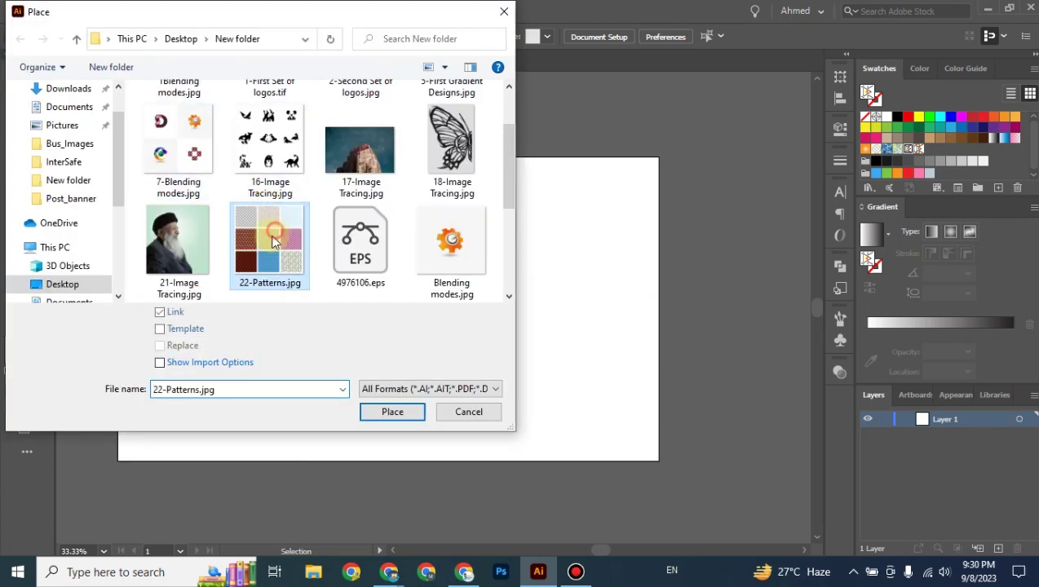
pyautogui.click(394, 412)
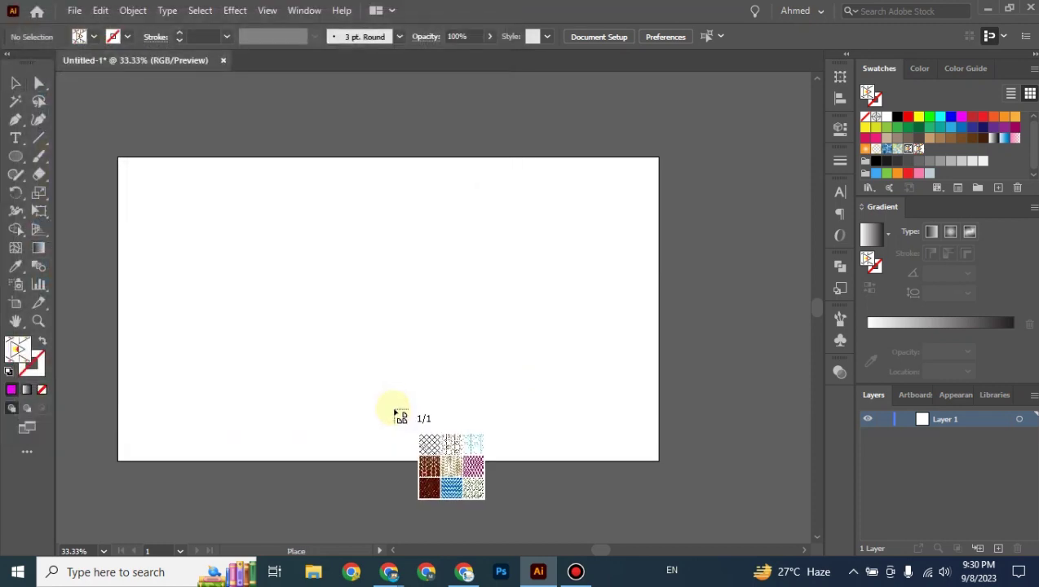
pyautogui.click(685, 220)
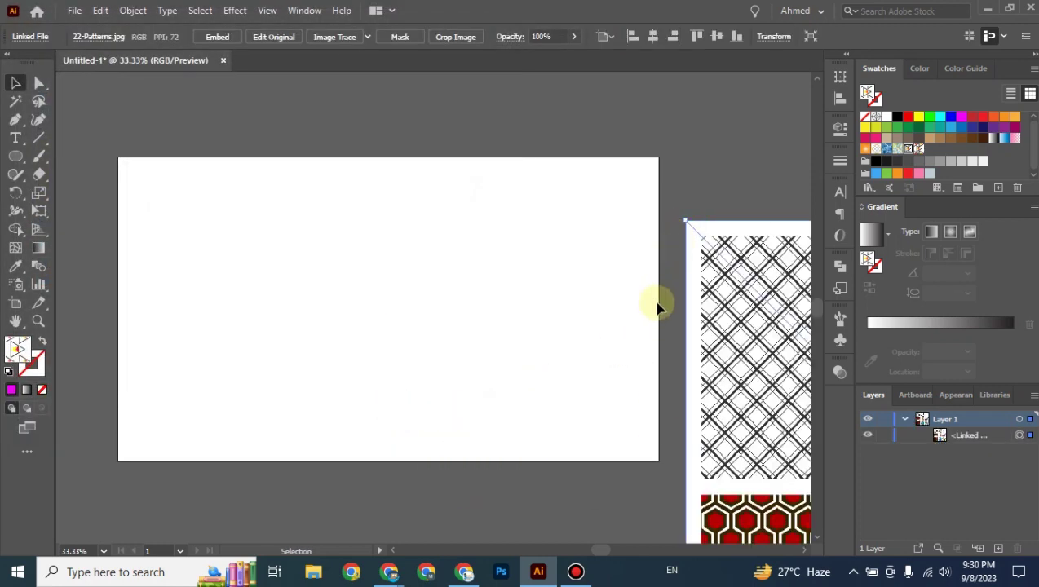
# Step: Scale the placed patterns image proportionally to about the artboard's height and align its upper edge with the artboard, just beside it
pyautogui.moveTo(501, 201); pyautogui.dragTo(156, 103)
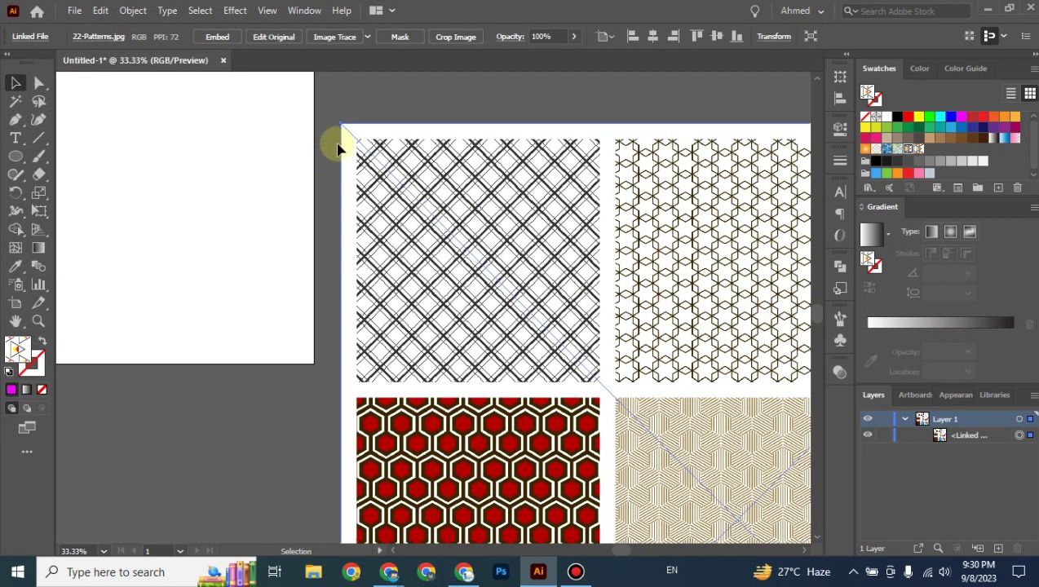
pyautogui.moveTo(343, 123); pyautogui.dragTo(386, 143)
pyautogui.scroll(3, 506, 343)
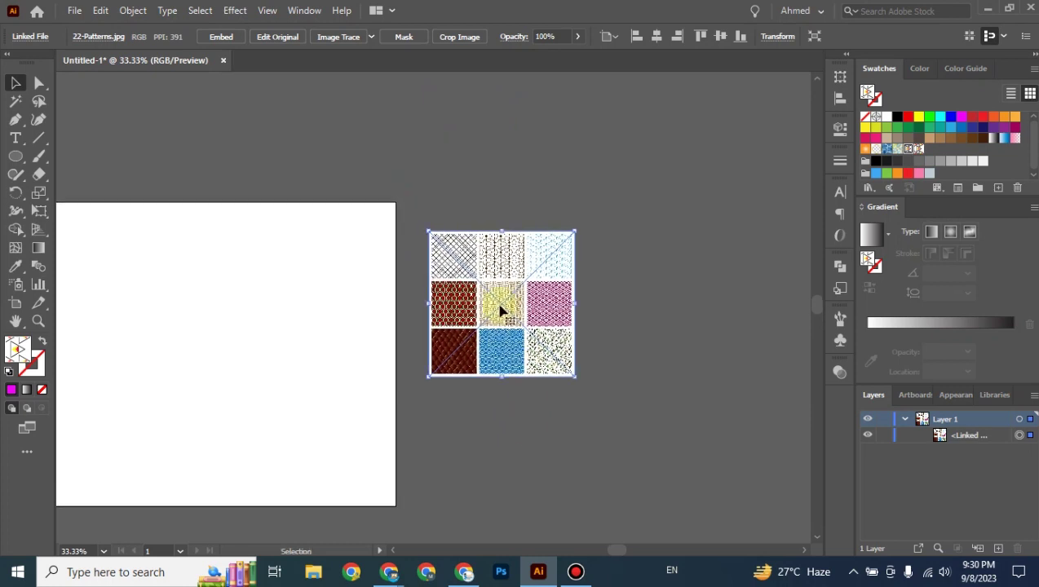
pyautogui.moveTo(504, 294); pyautogui.dragTo(470, 273)
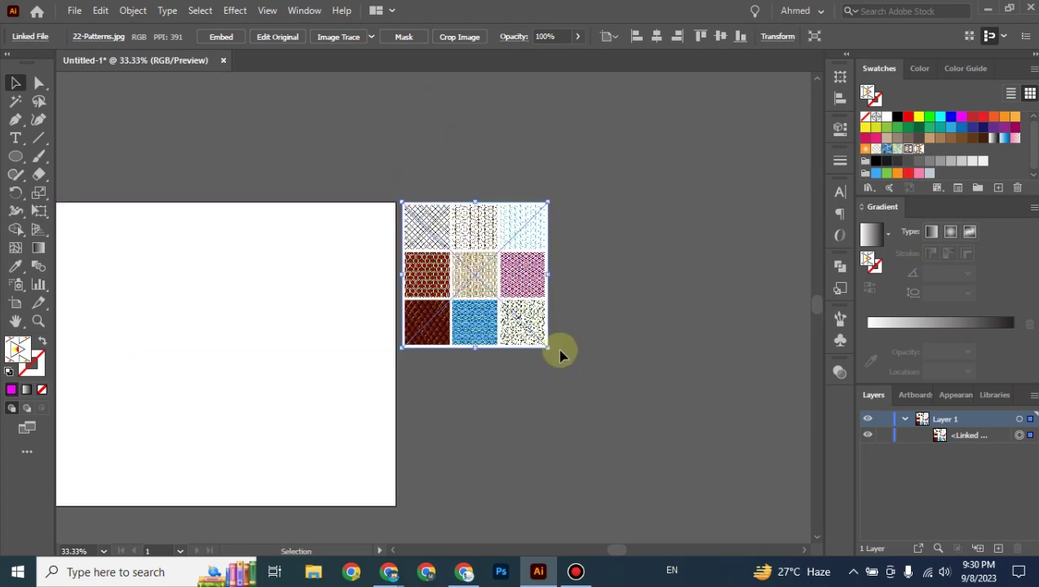
pyautogui.moveTo(548, 351); pyautogui.dragTo(697, 397)
pyautogui.click(716, 335)
pyautogui.moveTo(733, 288); pyautogui.dragTo(659, 530)
# Step: Embed the placed patterns image in the document and lock it in Layer 1
pyautogui.click(550, 420)
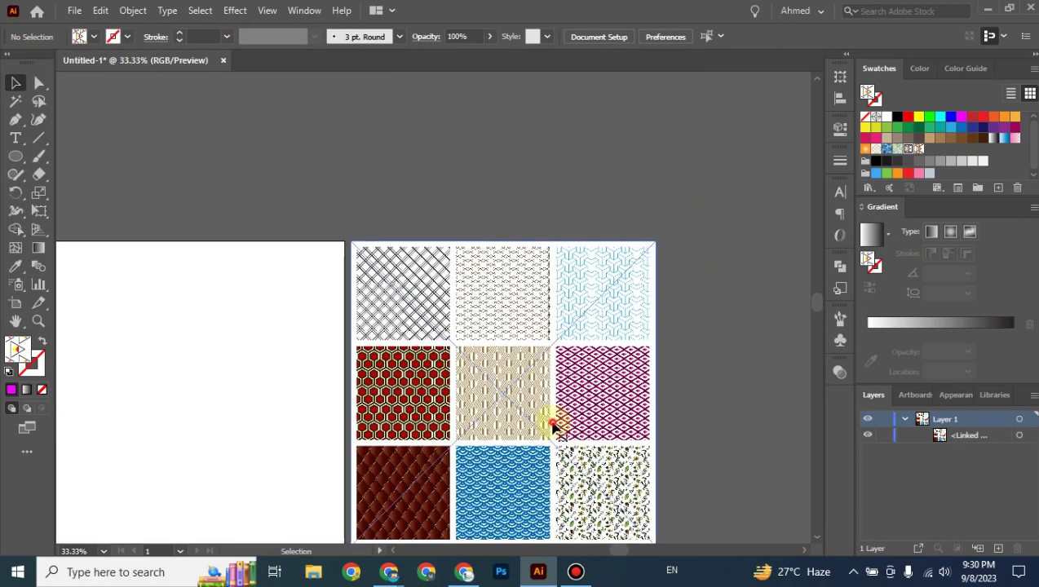
pyautogui.click(220, 37)
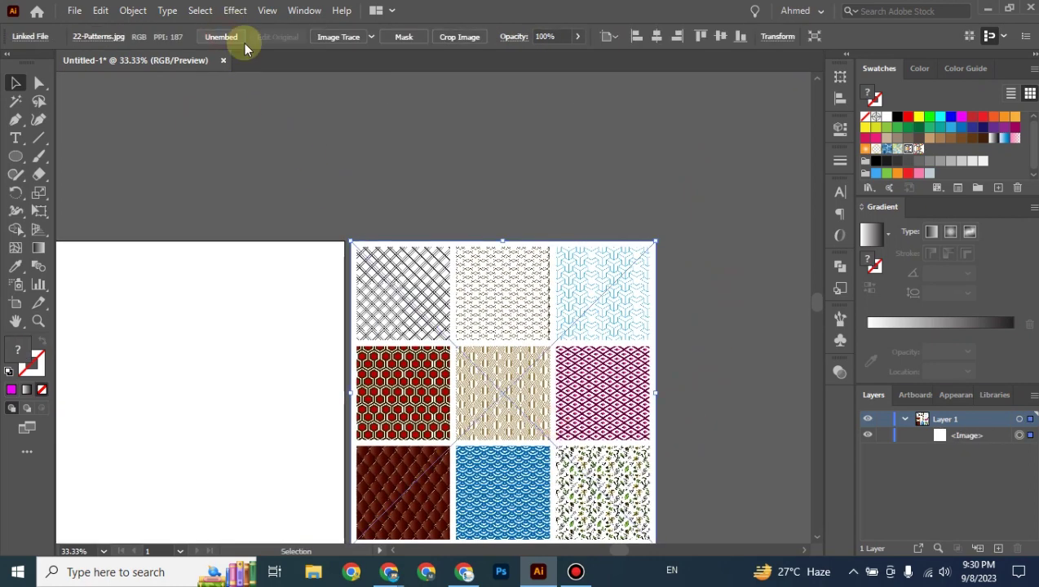
pyautogui.click(486, 177)
pyautogui.click(557, 274)
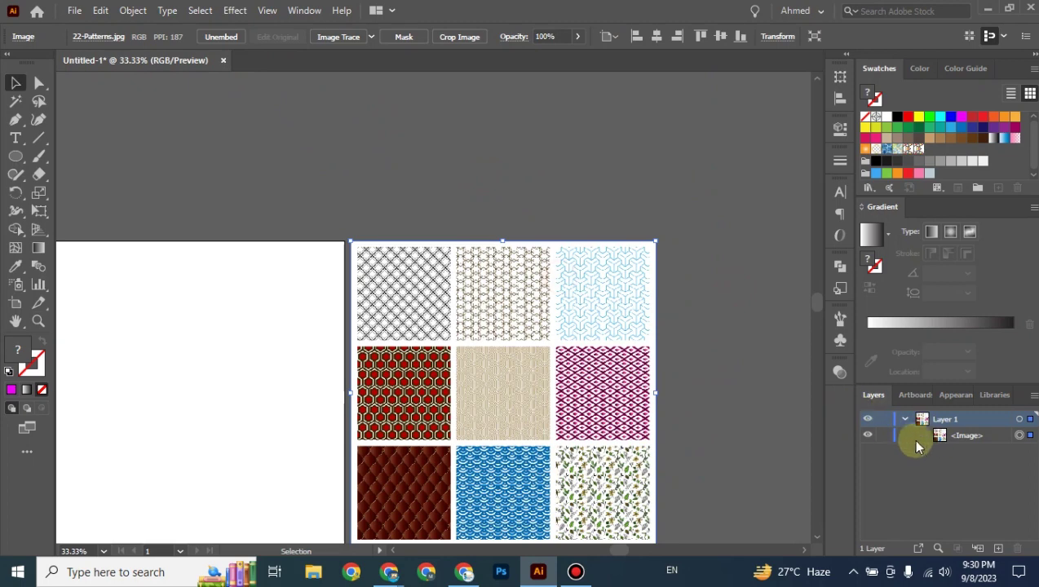
pyautogui.click(883, 435)
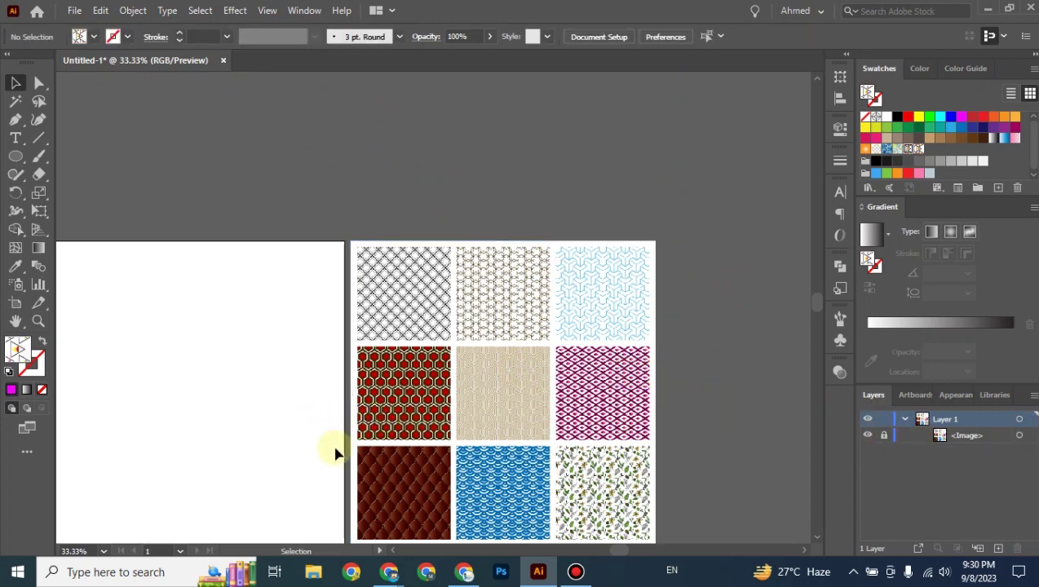
# Step: Examine the nine reference patterns in the image up close, finishing on the black diagonal plaid pattern
pyautogui.moveTo(336, 452); pyautogui.dragTo(454, 377)
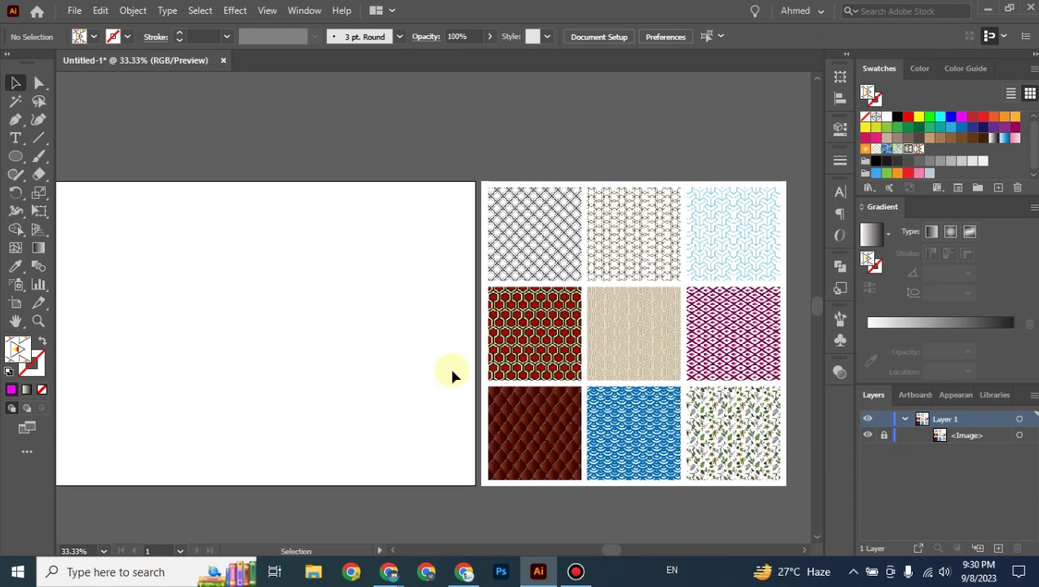
pyautogui.hotkey('ctrl', '=')
pyautogui.hotkey('ctrl', '=')
pyautogui.hotkey('ctrl', '=')
pyautogui.hotkey('ctrl', '=')
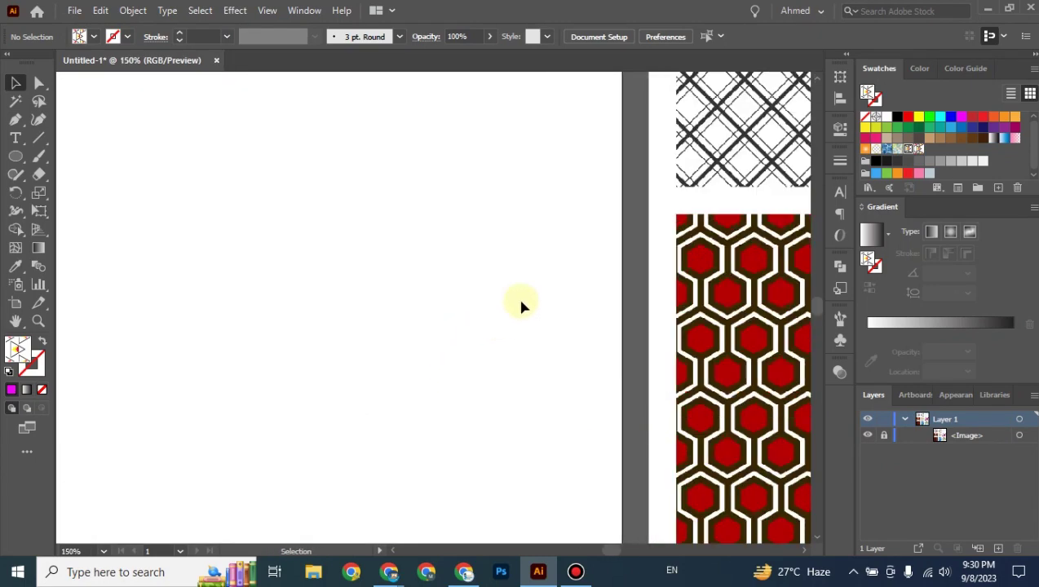
pyautogui.moveTo(709, 292); pyautogui.dragTo(174, 417)
pyautogui.moveTo(663, 540); pyautogui.dragTo(283, 408)
pyautogui.moveTo(654, 413); pyautogui.dragTo(515, 204)
pyautogui.scroll(-5, 515, 286)
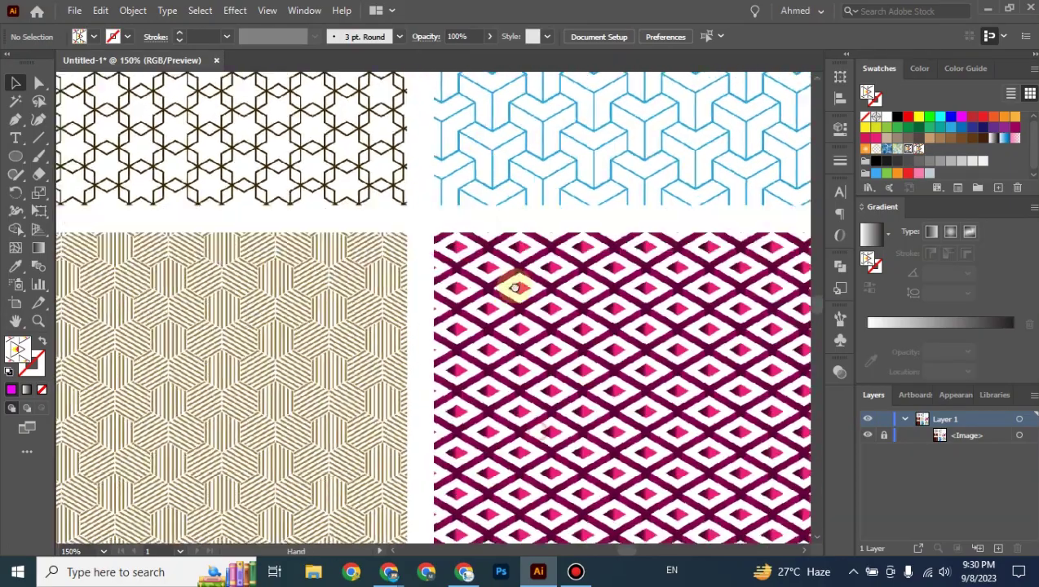
pyautogui.scroll(-10, 440, 233)
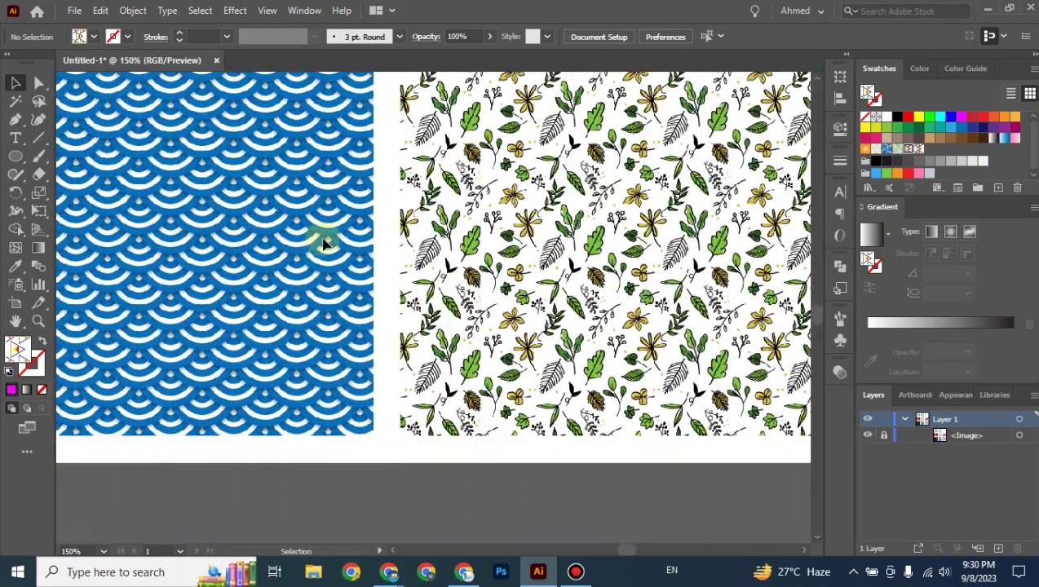
pyautogui.moveTo(324, 243); pyautogui.dragTo(631, 476)
pyautogui.moveTo(518, 229); pyautogui.dragTo(532, 499)
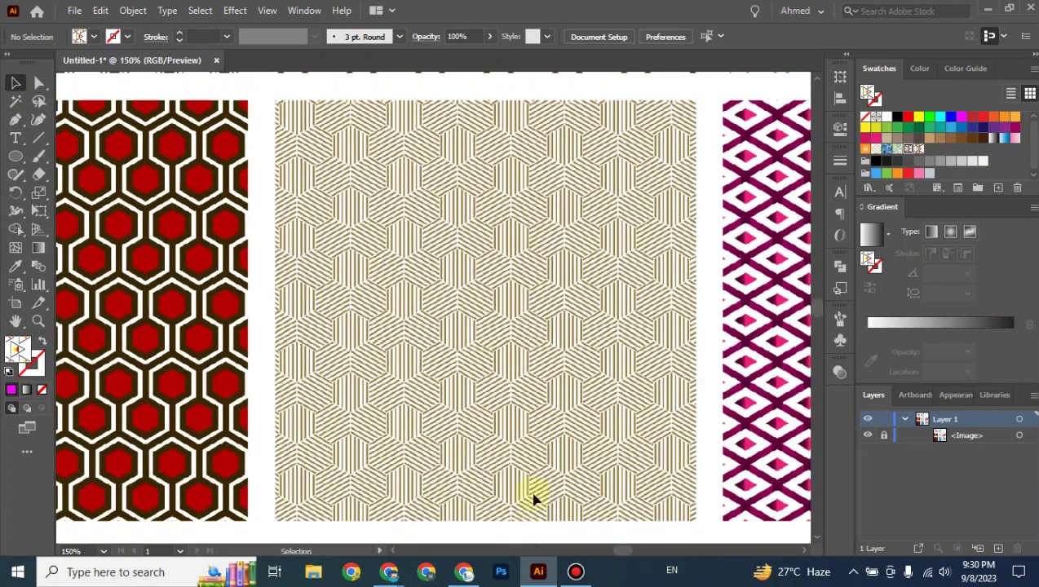
pyautogui.moveTo(332, 266); pyautogui.dragTo(553, 420)
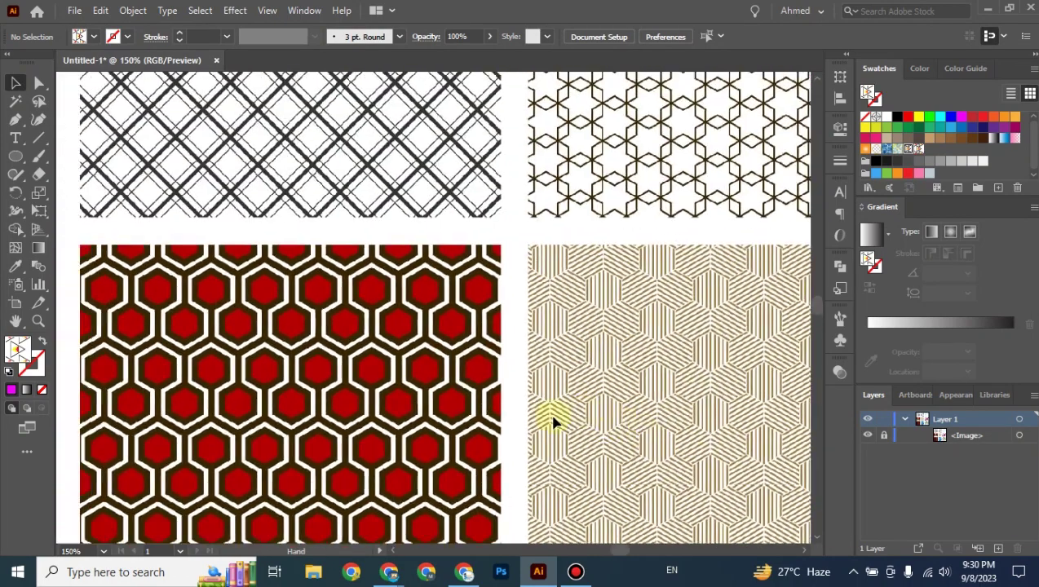
pyautogui.moveTo(346, 278); pyautogui.dragTo(469, 378)
pyautogui.moveTo(408, 263); pyautogui.dragTo(504, 391)
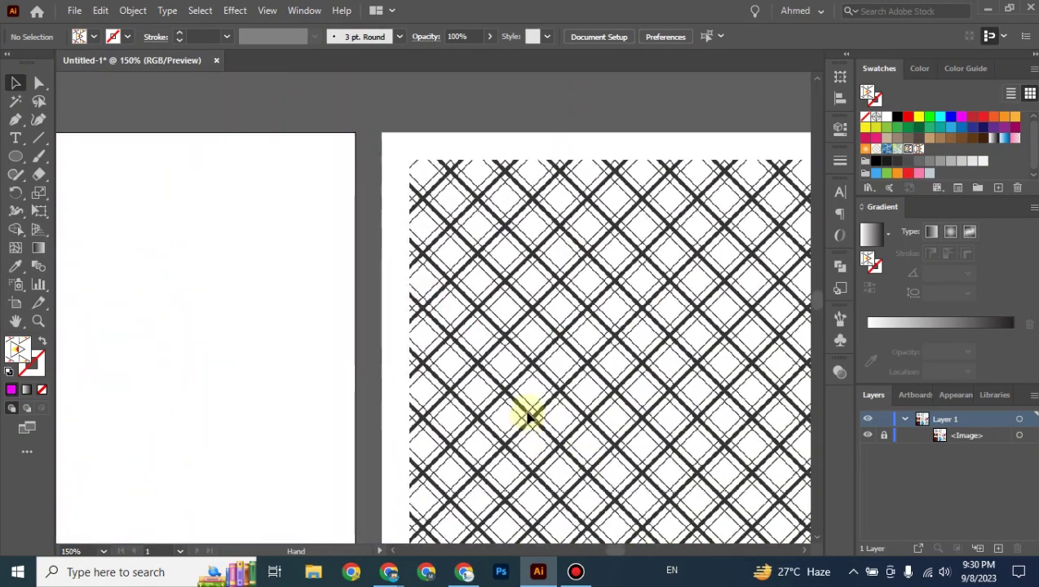
pyautogui.moveTo(576, 326); pyautogui.dragTo(552, 258)
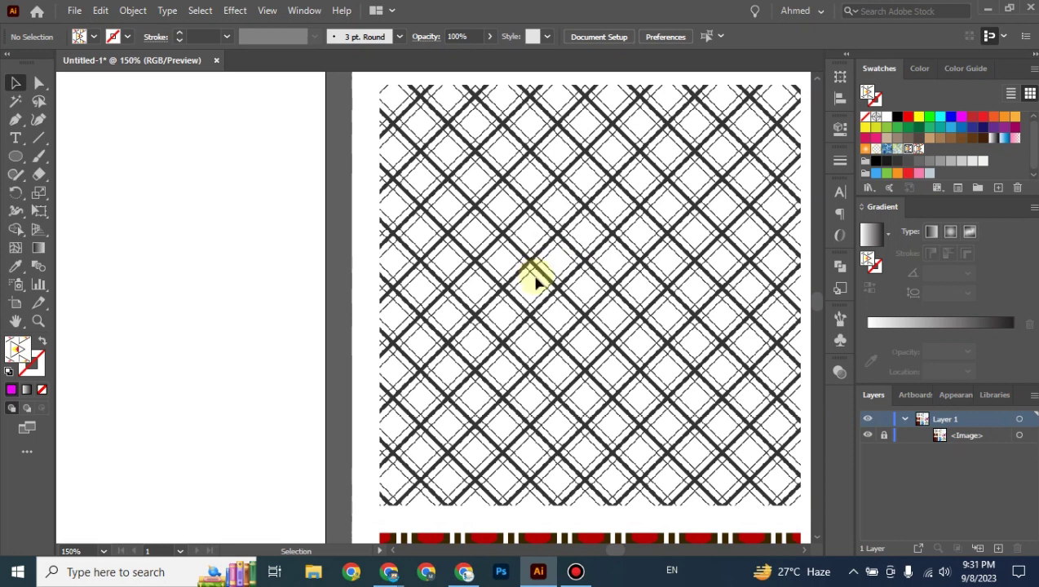
# Step: Draw a small square on the artboard beside the reference image
pyautogui.moveTo(246, 262); pyautogui.dragTo(576, 309)
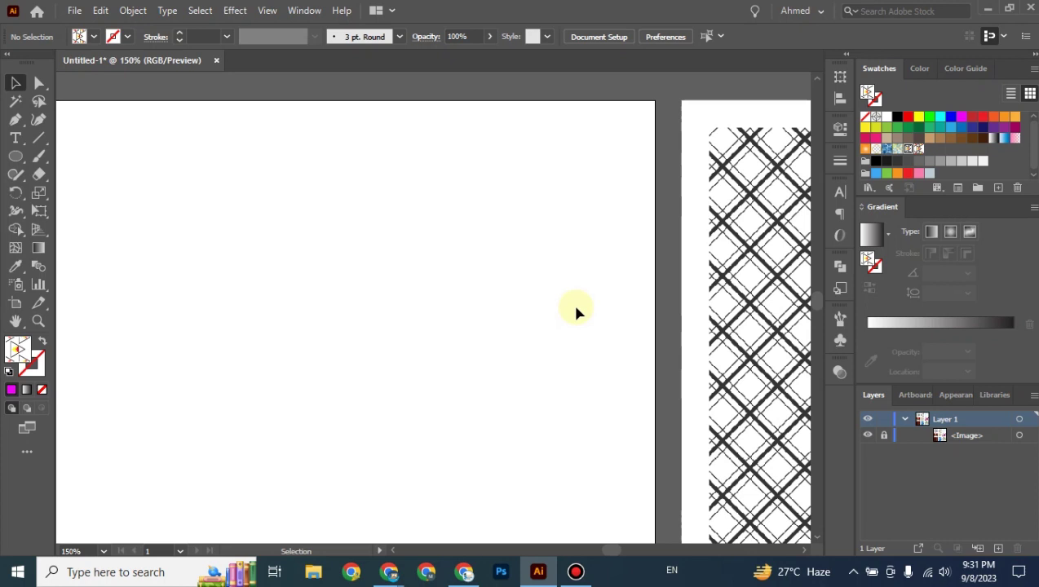
pyautogui.click(15, 160)
pyautogui.click(89, 157)
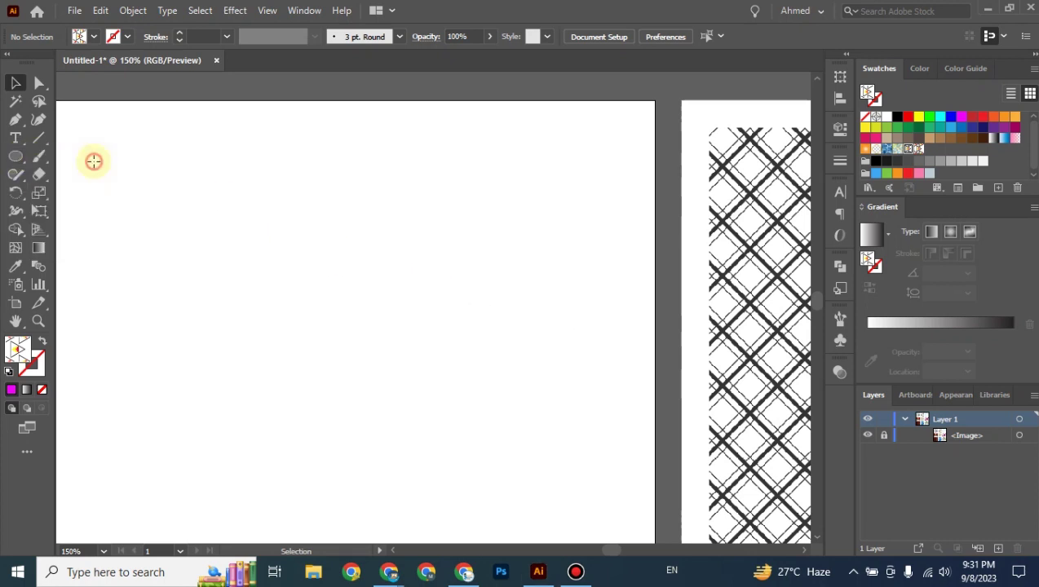
pyautogui.moveTo(435, 211); pyautogui.dragTo(506, 284)
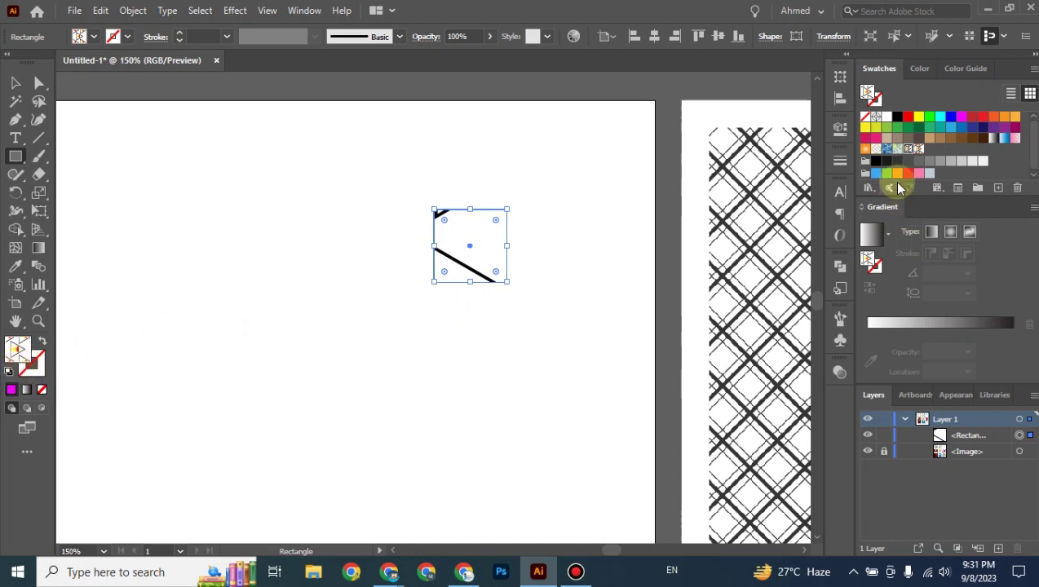
# Step: Give the square a black (000000) stroke and no fill
pyautogui.click(922, 69)
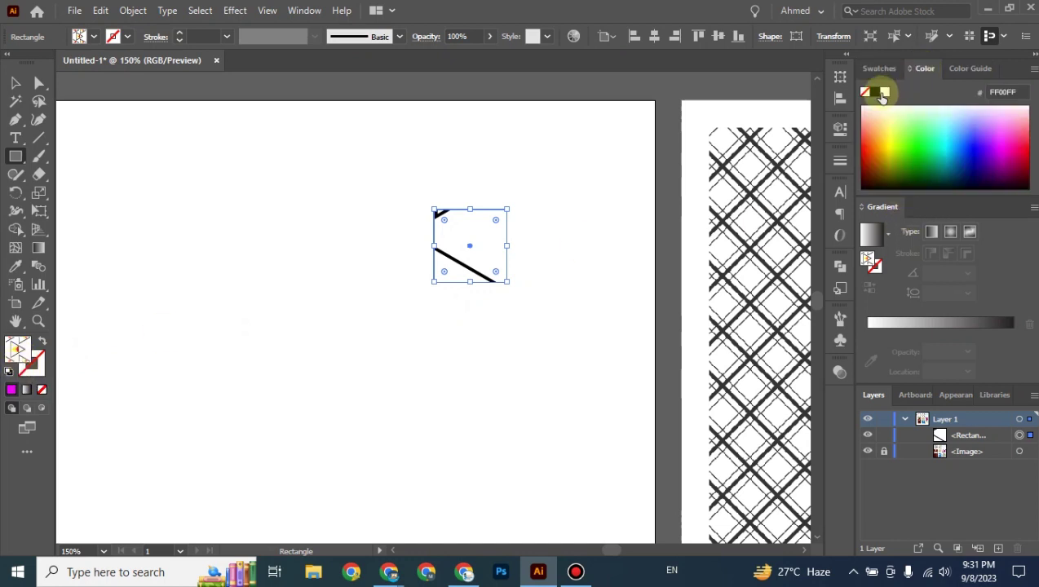
pyautogui.click(875, 92)
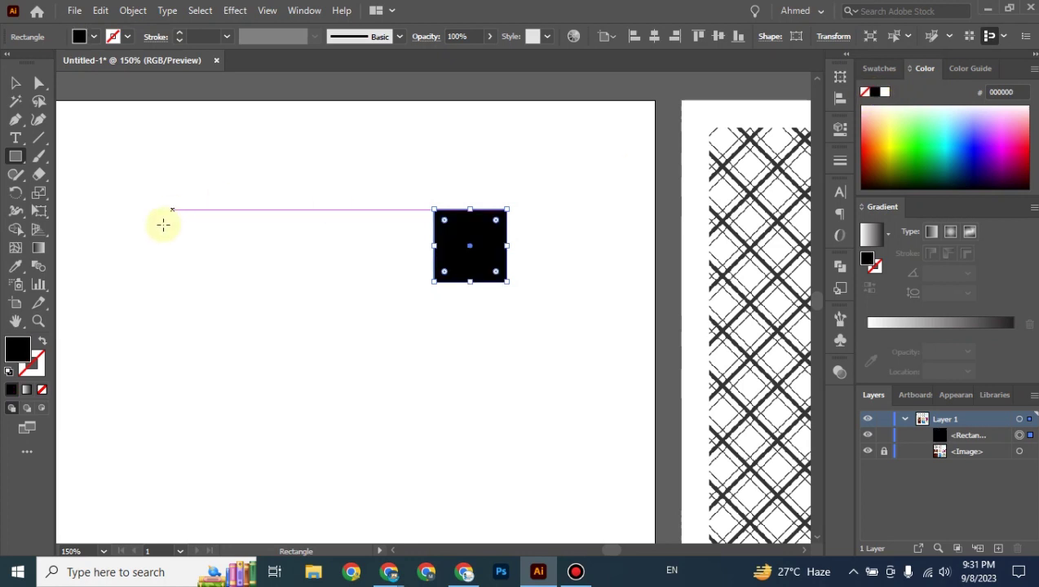
pyautogui.hotkey('shift', 'x')
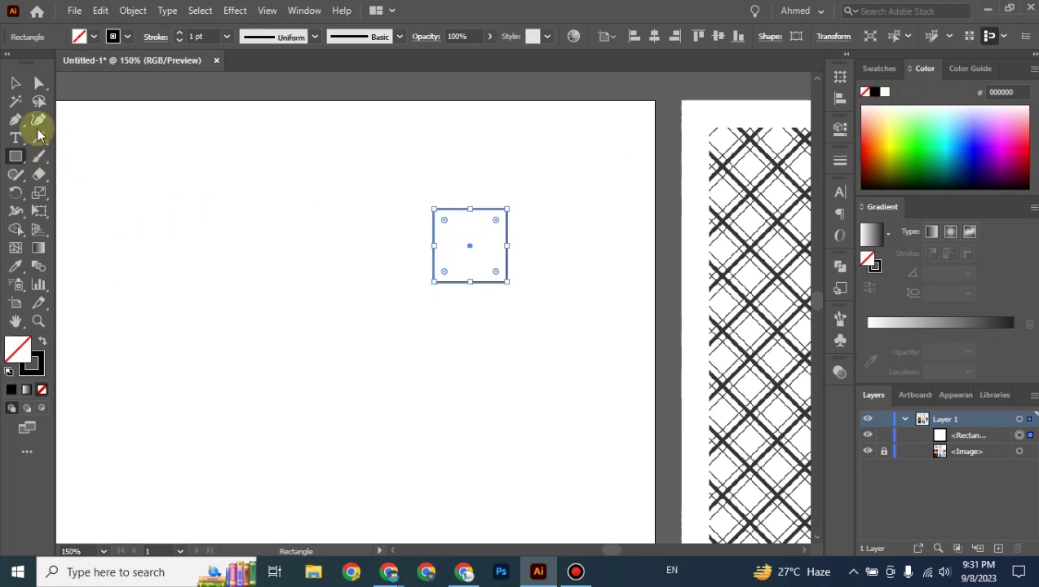
pyautogui.click(15, 84)
pyautogui.click(390, 307)
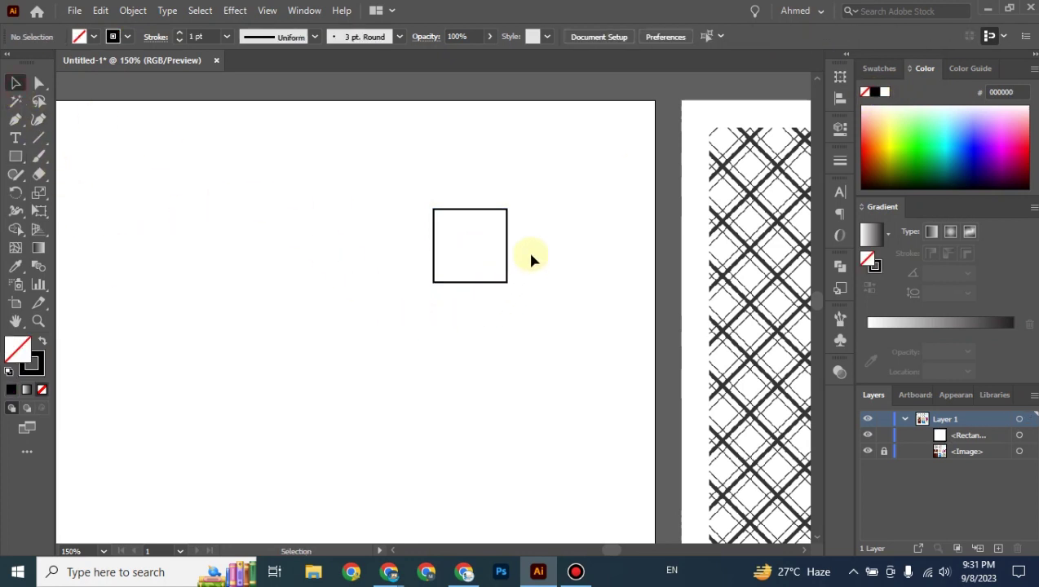
# Step: Set the square's stroke weight to 2 pt and check its stroke alignment options
pyautogui.moveTo(528, 212); pyautogui.dragTo(434, 334)
pyautogui.hotkey('ctrl', '+')
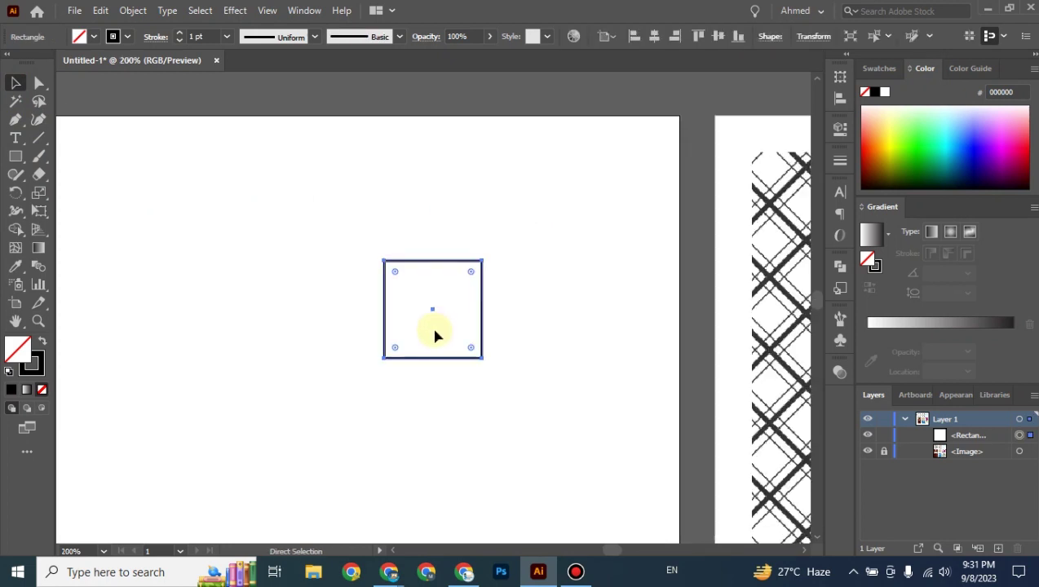
pyautogui.click(227, 37)
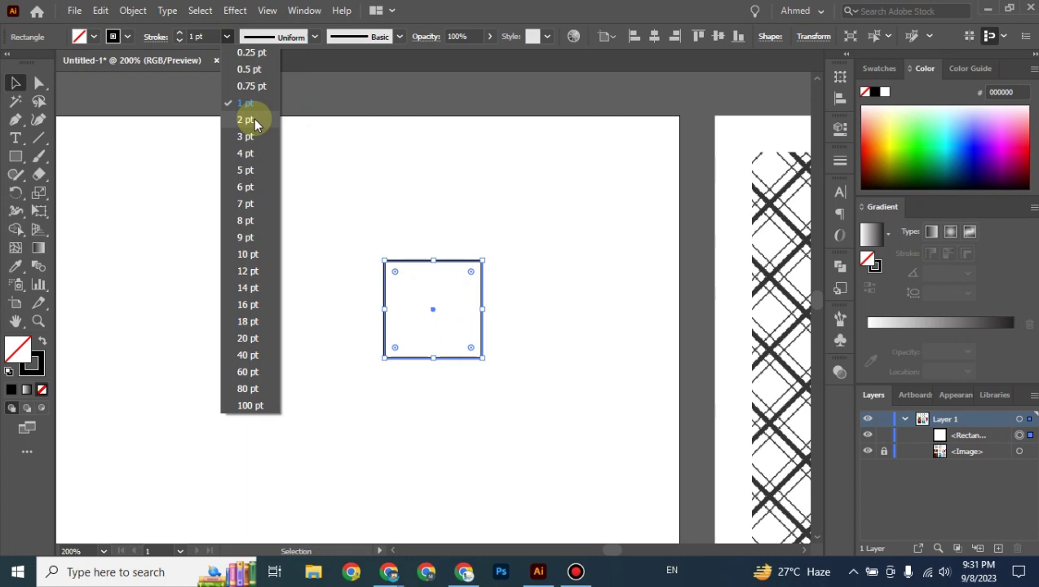
pyautogui.click(255, 122)
pyautogui.click(322, 216)
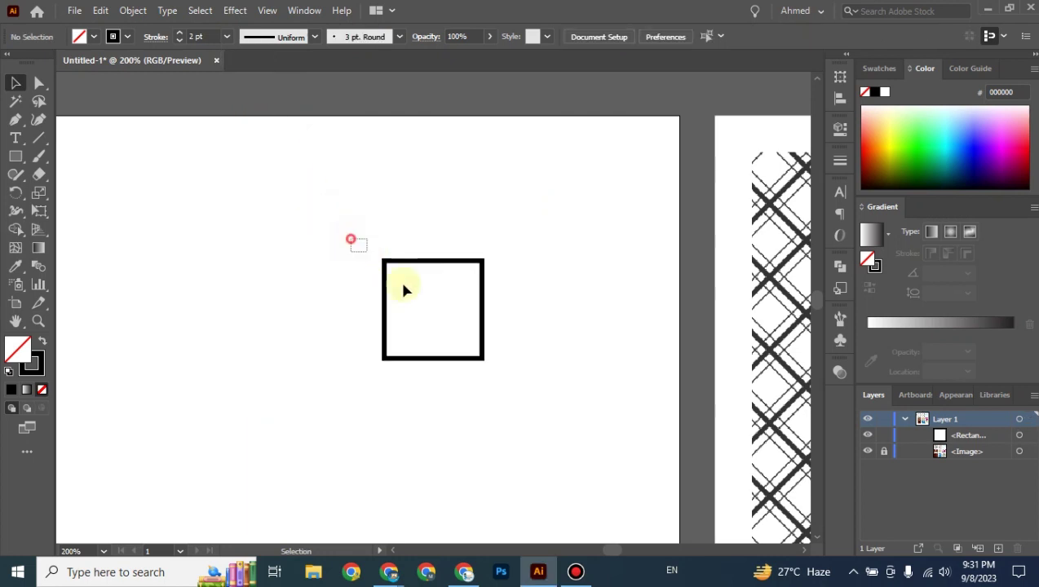
pyautogui.moveTo(350, 239); pyautogui.dragTo(498, 417)
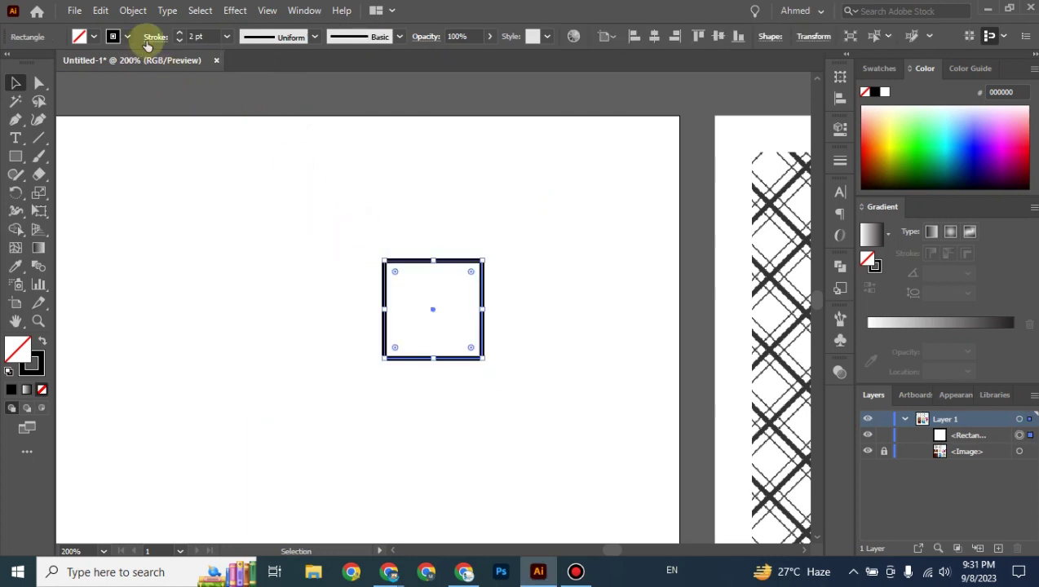
pyautogui.click(151, 38)
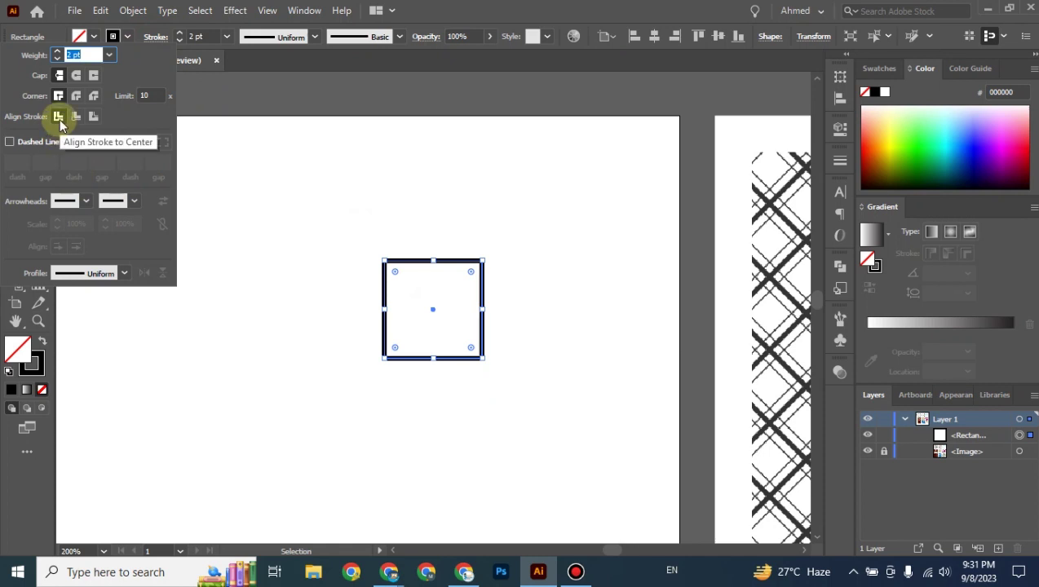
pyautogui.click(522, 245)
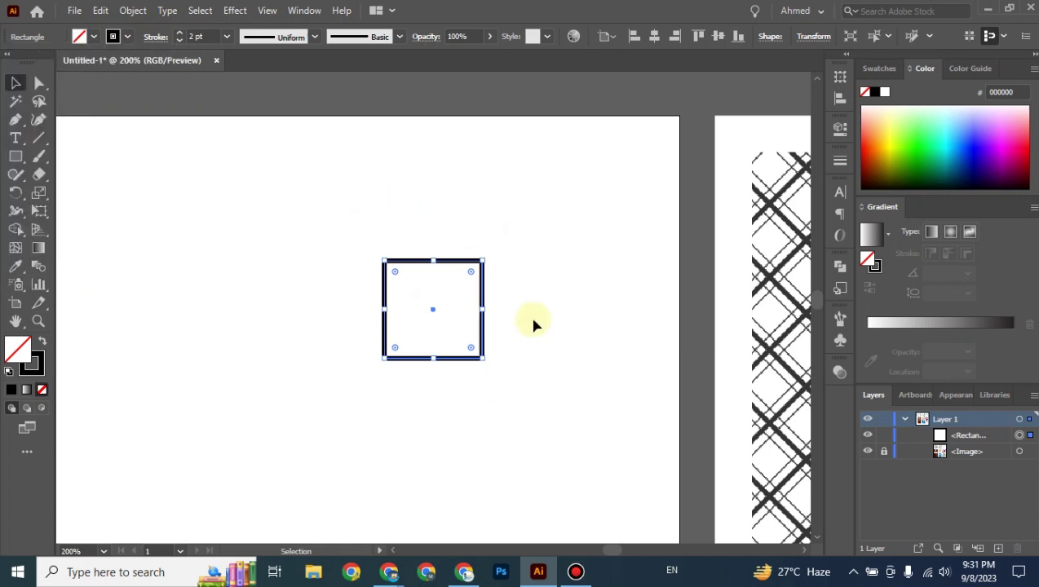
# Step: Examine the thick and thin line arrangement of the black diagonal plaid reference and compare it with the drawn square
pyautogui.hotkey('ctrl', '=')
pyautogui.click(531, 325)
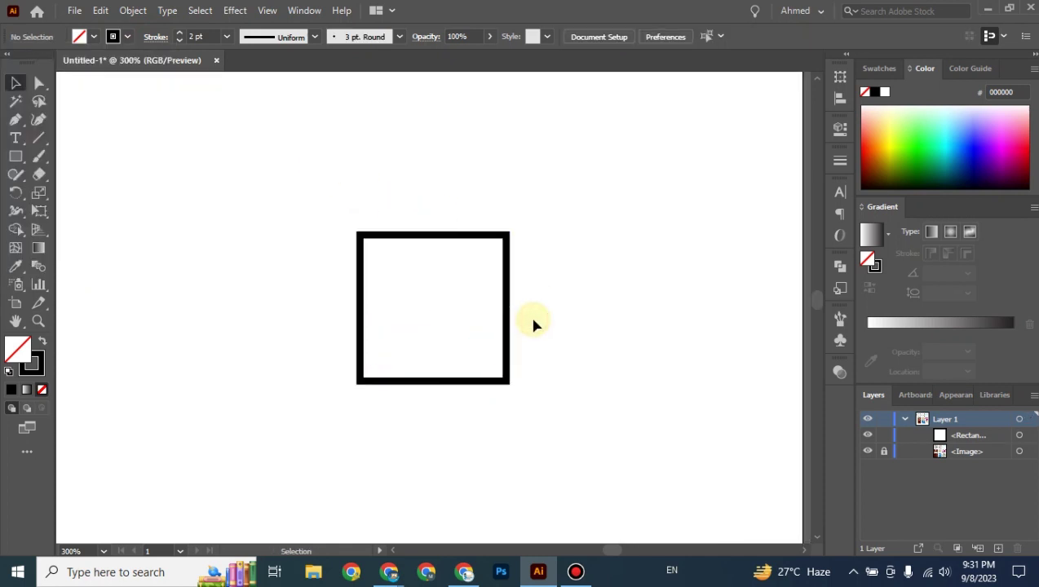
pyautogui.hotkey('ctrl', '-')
pyautogui.hotkey('ctrl', '-')
pyautogui.hotkey('ctrl', '-')
pyautogui.hotkey('ctrl', '-')
pyautogui.hotkey('ctrl', '-')
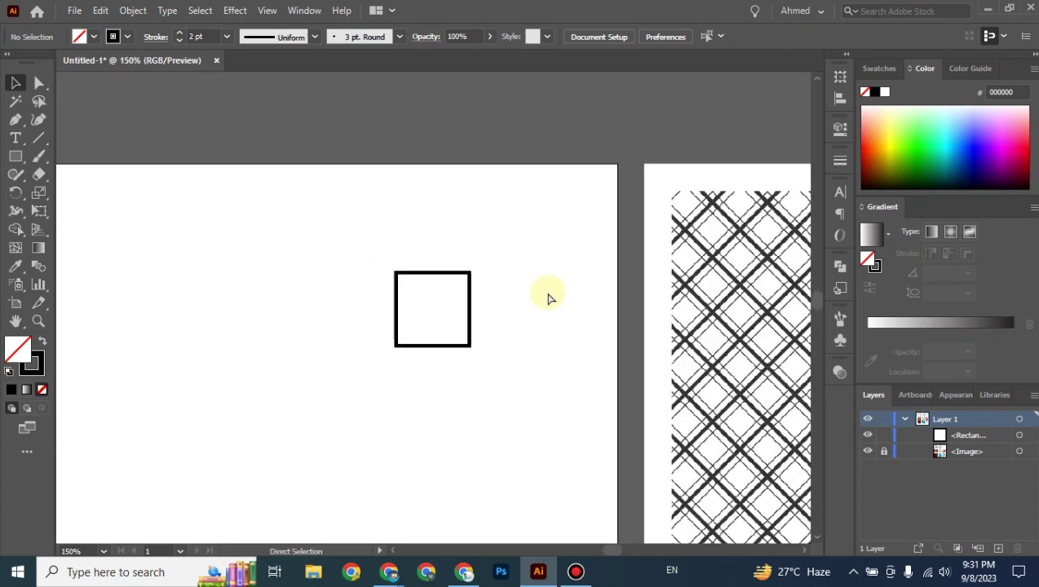
pyautogui.hotkey('ctrl', '=')
pyautogui.hotkey('ctrl', '=')
pyautogui.hotkey('ctrl', '=')
pyautogui.hotkey('ctrl', '=')
pyautogui.hotkey('ctrl', '=')
pyautogui.hotkey('ctrl', '=')
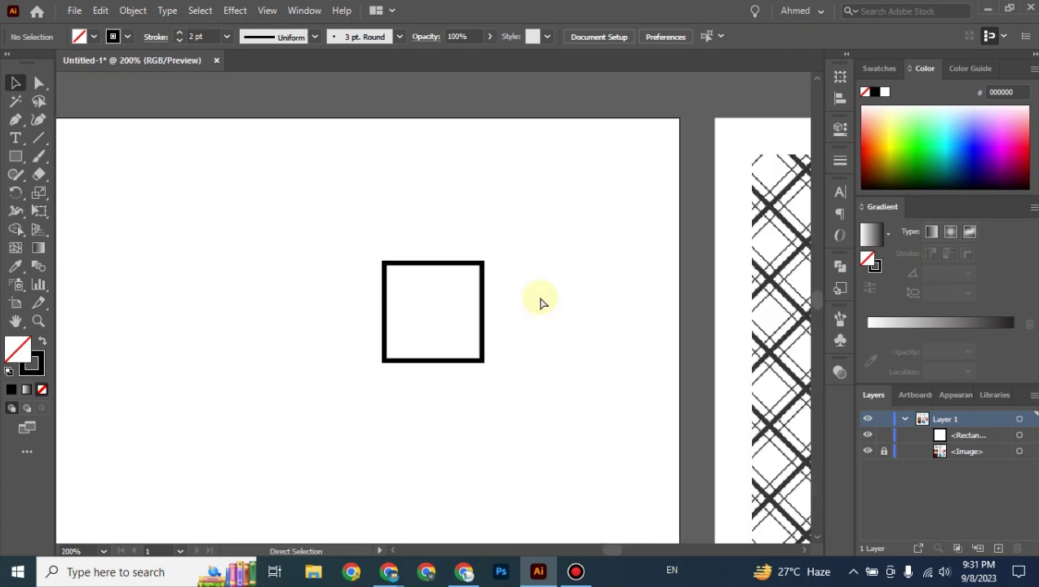
pyautogui.click(535, 303)
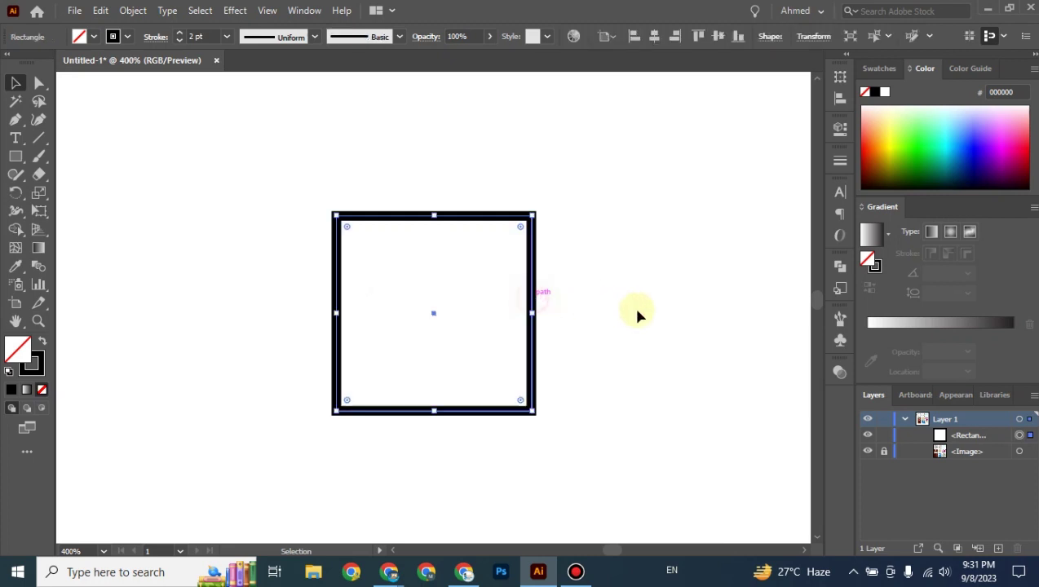
pyautogui.moveTo(680, 325); pyautogui.dragTo(217, 371)
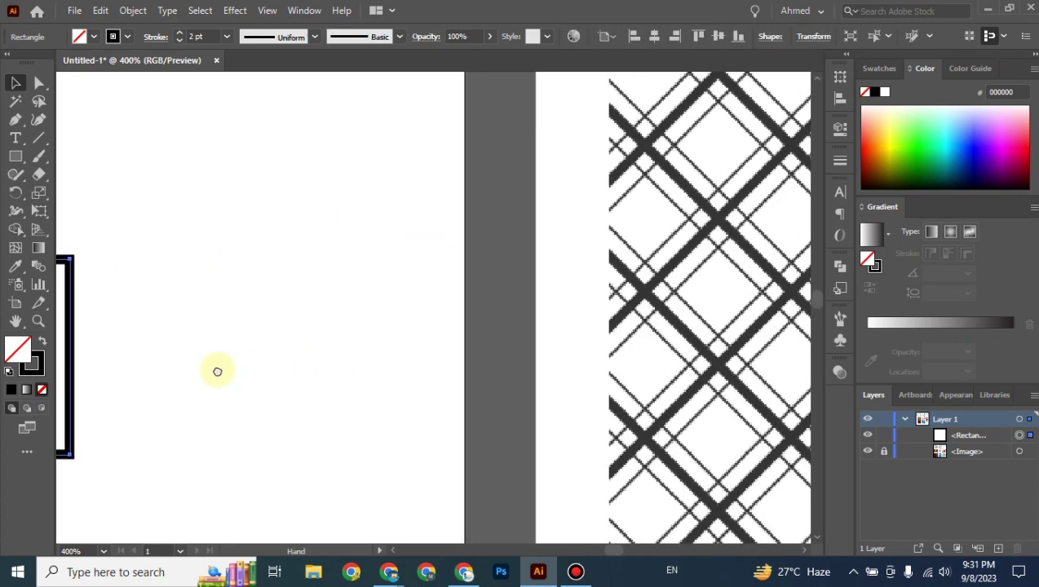
pyautogui.moveTo(665, 306); pyautogui.dragTo(522, 327)
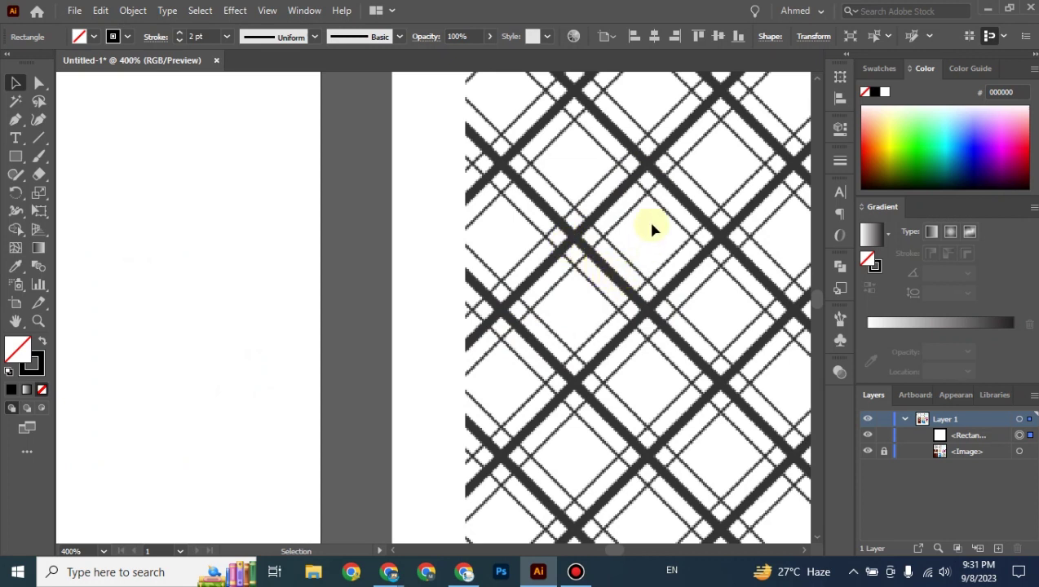
pyautogui.moveTo(255, 245); pyautogui.dragTo(319, 269)
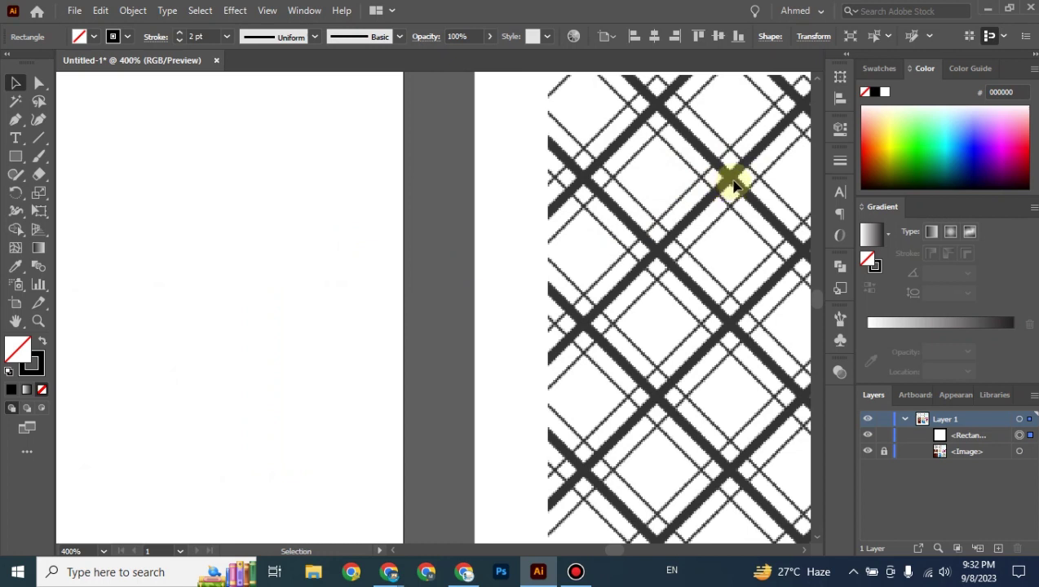
pyautogui.moveTo(284, 346); pyautogui.dragTo(680, 275)
pyautogui.click(680, 277)
pyautogui.moveTo(656, 190); pyautogui.dragTo(554, 403)
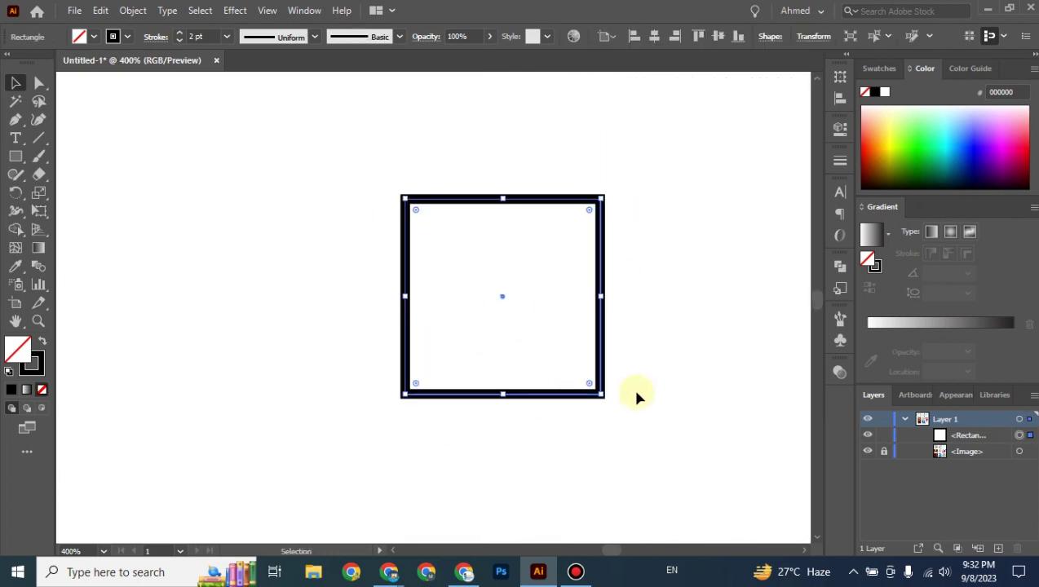
# Step: Draw a vertical line just inside the square's left side, spanning its top and bottom edges, with a 1 pt stroke
pyautogui.click(38, 139)
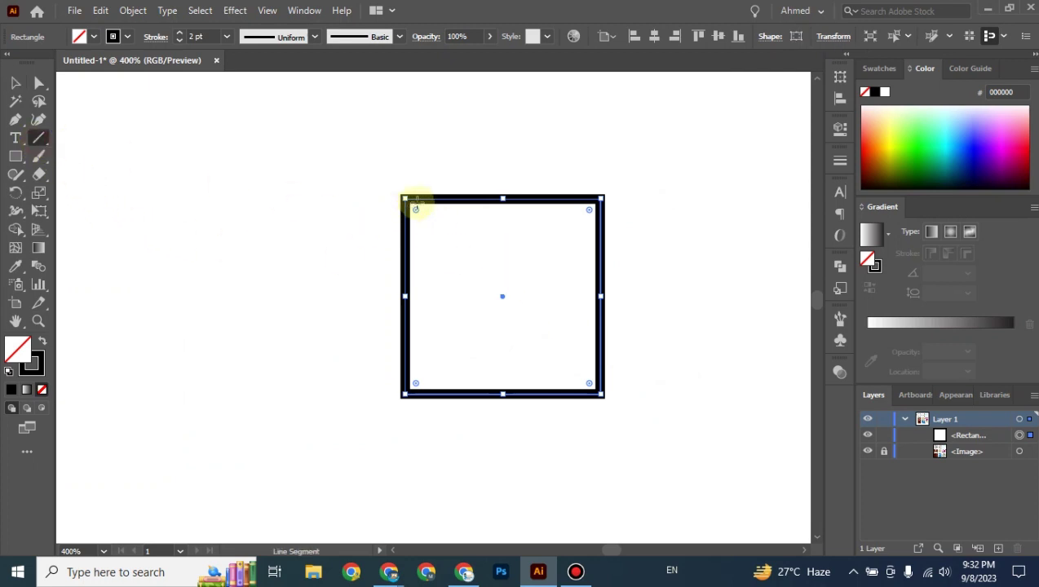
pyautogui.moveTo(434, 198); pyautogui.dragTo(449, 397)
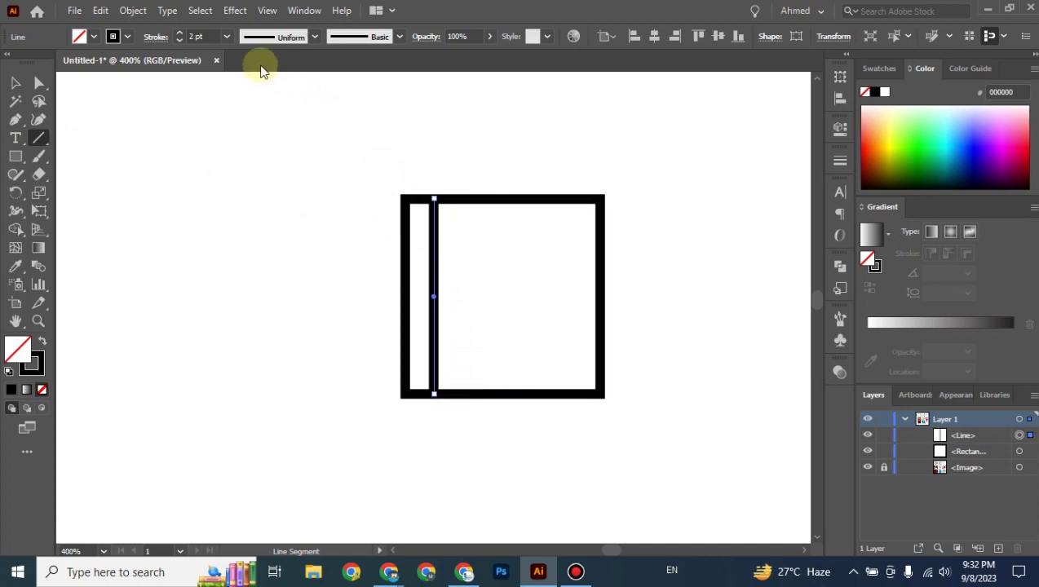
pyautogui.click(228, 39)
pyautogui.click(246, 100)
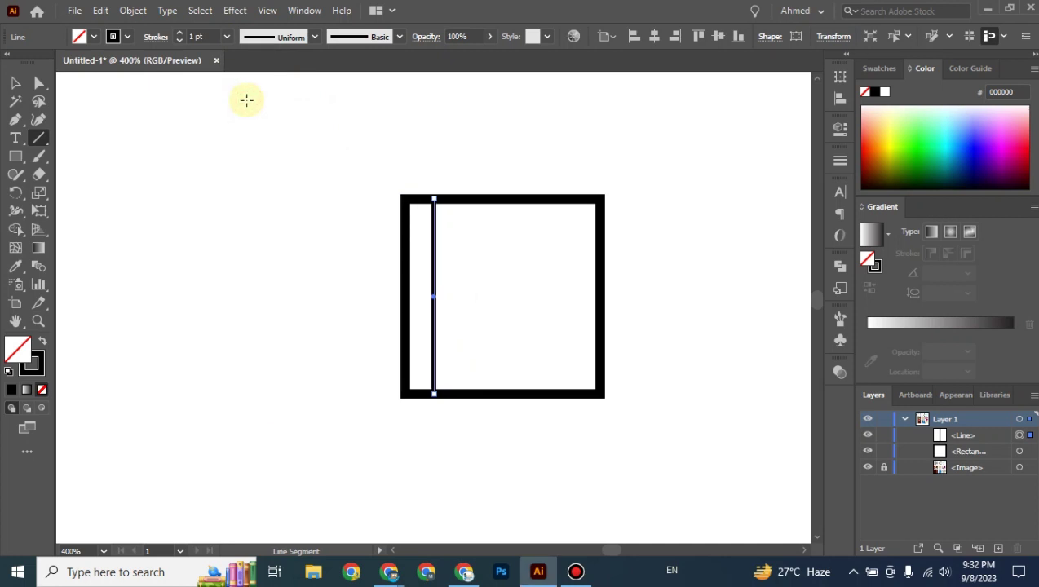
pyautogui.click(15, 82)
pyautogui.click(260, 242)
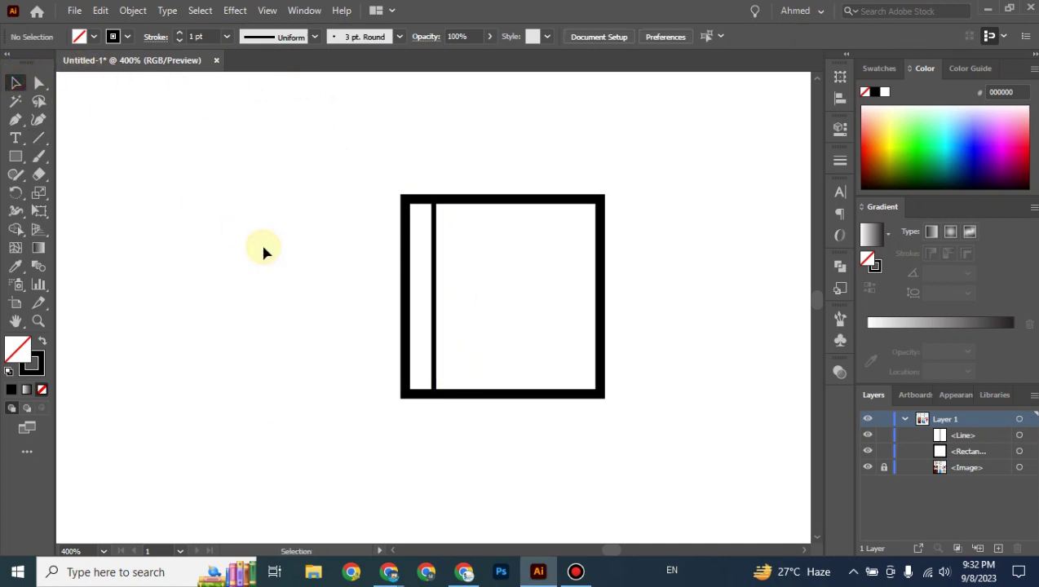
# Step: Reflect a copy of the thin line across the vertical axis through the square's center
pyautogui.click(433, 286)
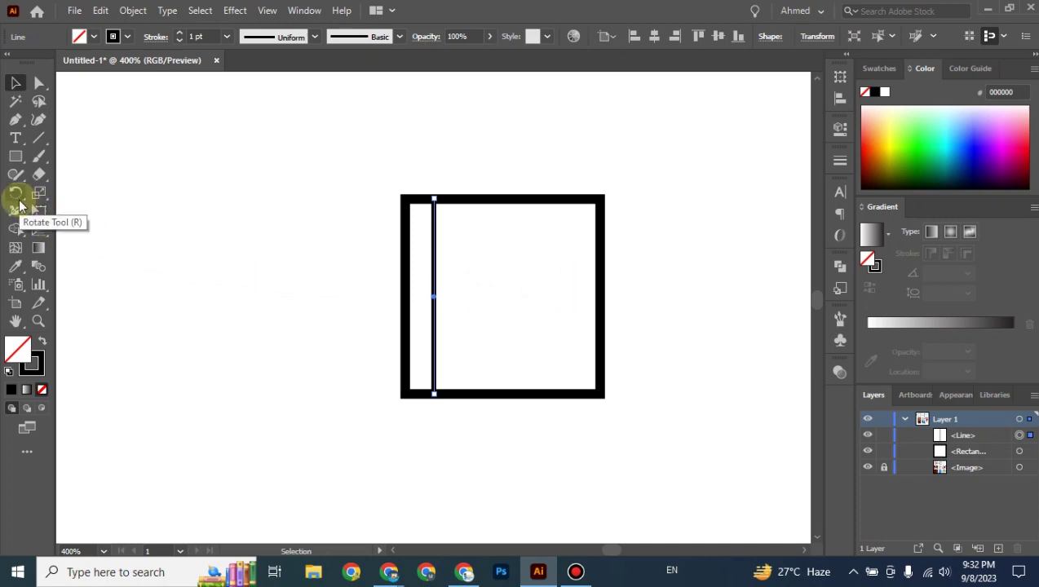
pyautogui.moveTo(19, 204); pyautogui.dragTo(82, 210)
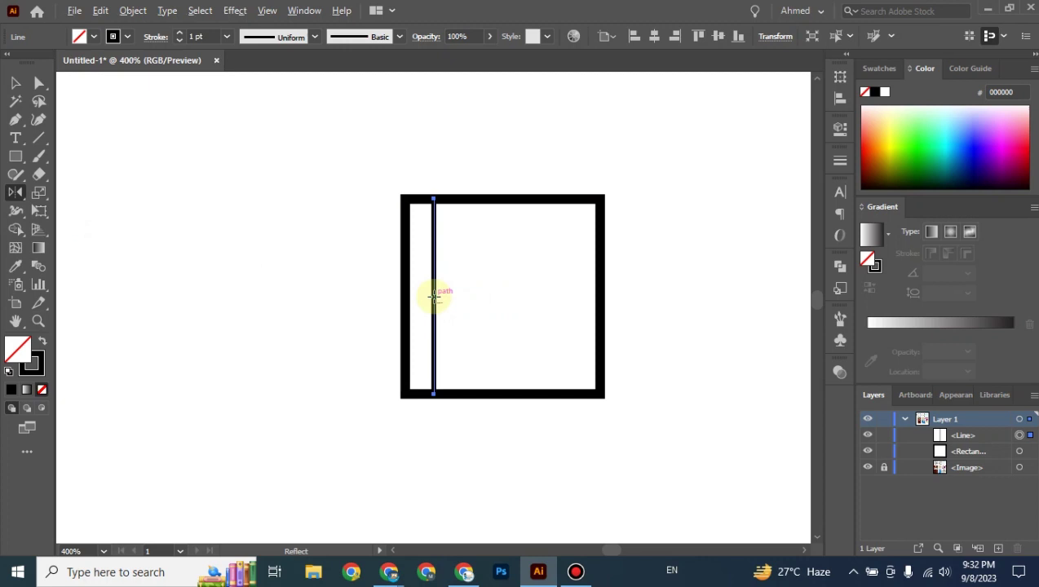
pyautogui.hotkey('ctrl', 'a')
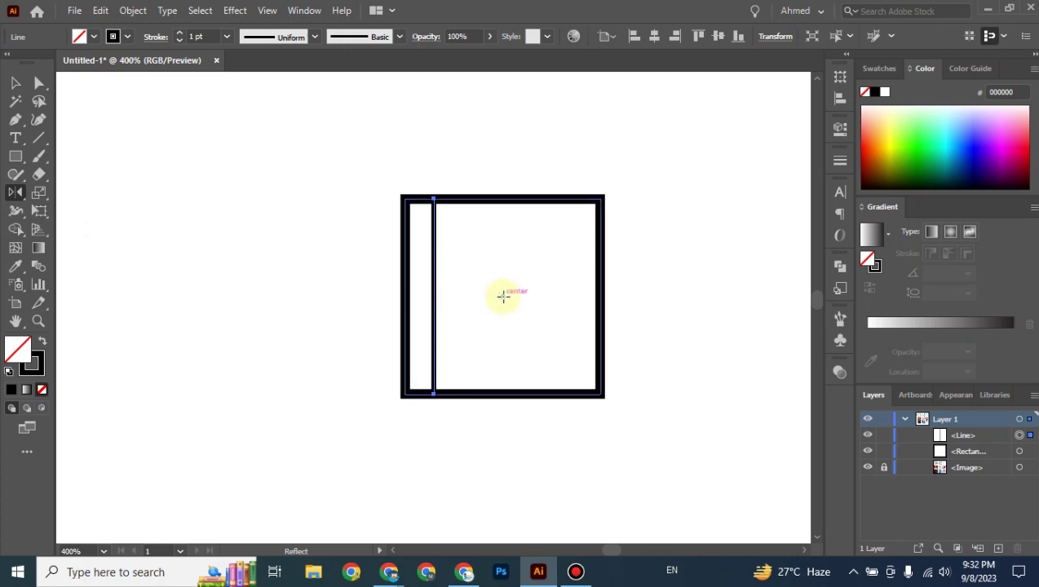
pyautogui.keyDown('alt'); pyautogui.click(503, 296); pyautogui.keyUp('alt')
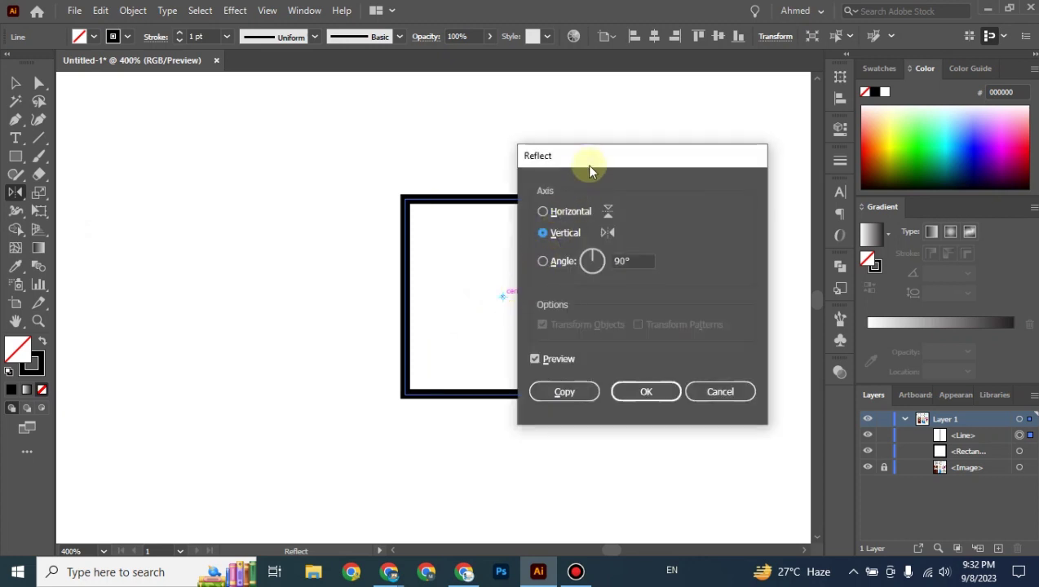
pyautogui.click(566, 392)
pyautogui.click(16, 82)
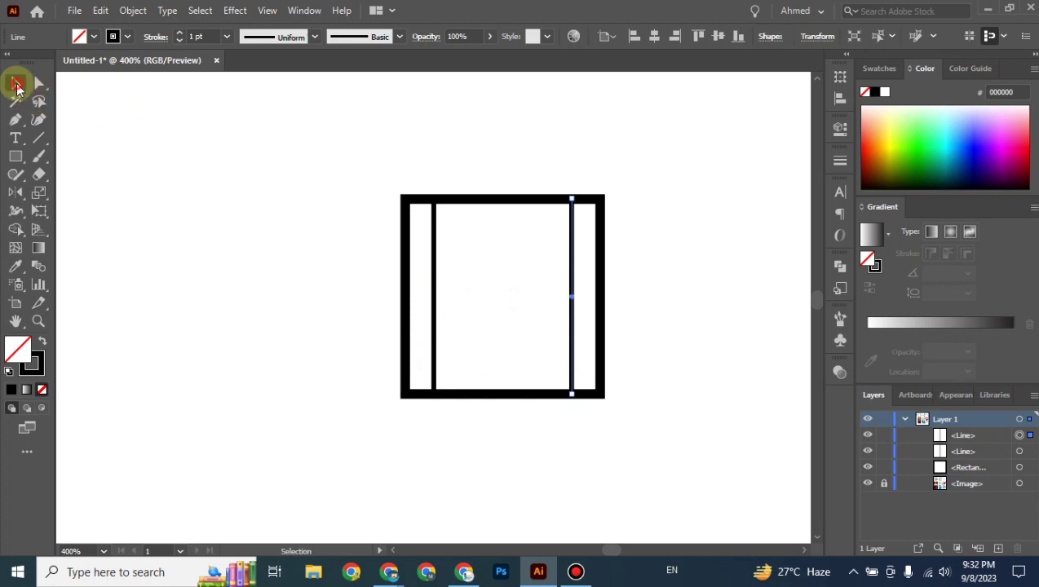
pyautogui.click(233, 210)
# Step: Duplicate both thin vertical lines in place and rotate the copies 90° into horizontal lines crossing the square
pyautogui.hscroll(3, 601, 314)
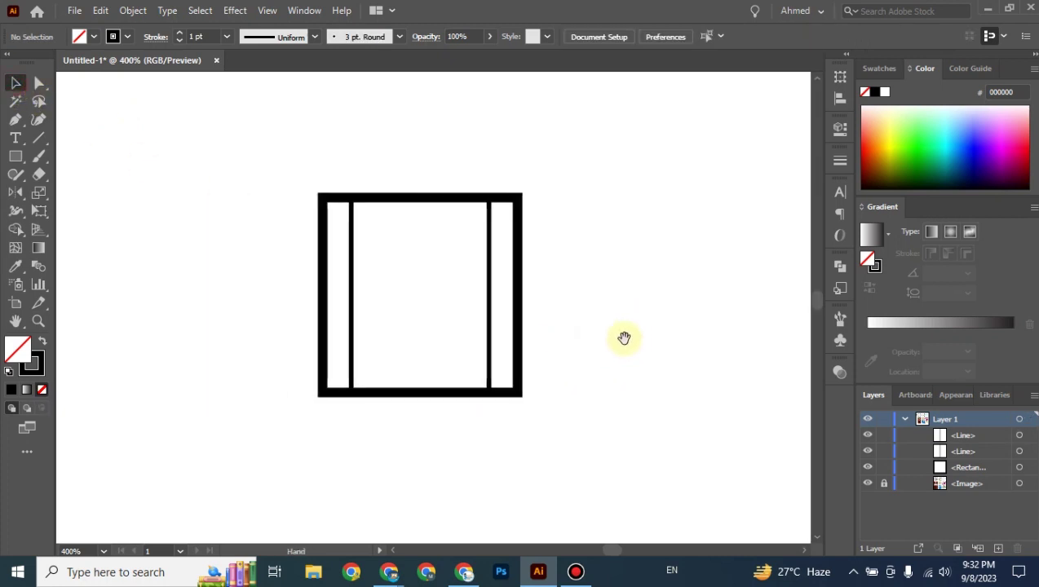
pyautogui.click(492, 295)
pyautogui.keyDown('shift'); pyautogui.click(352, 290); pyautogui.keyUp('shift')
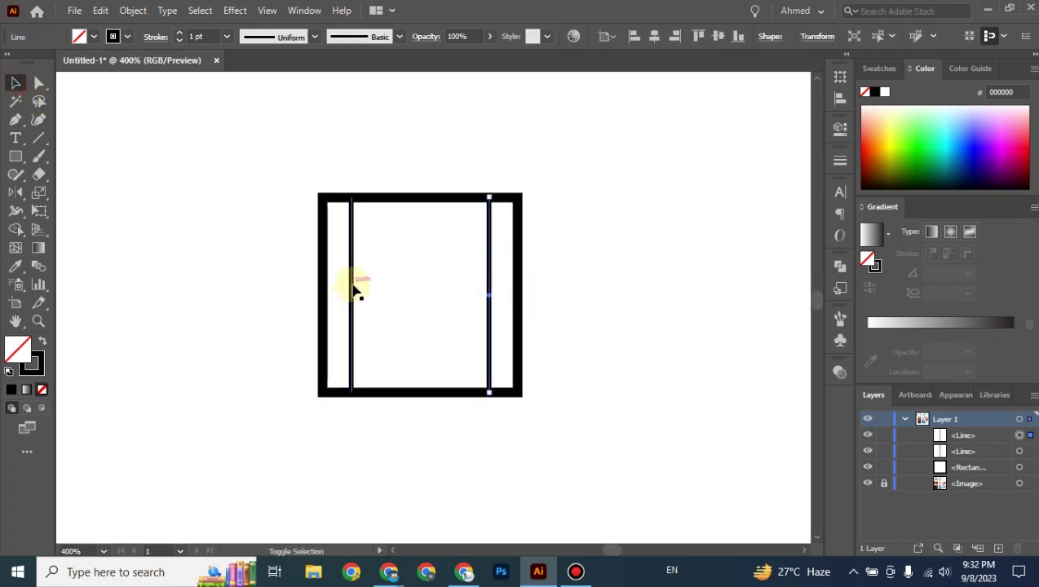
pyautogui.keyDown('shift'); pyautogui.click(353, 287); pyautogui.keyUp('shift')
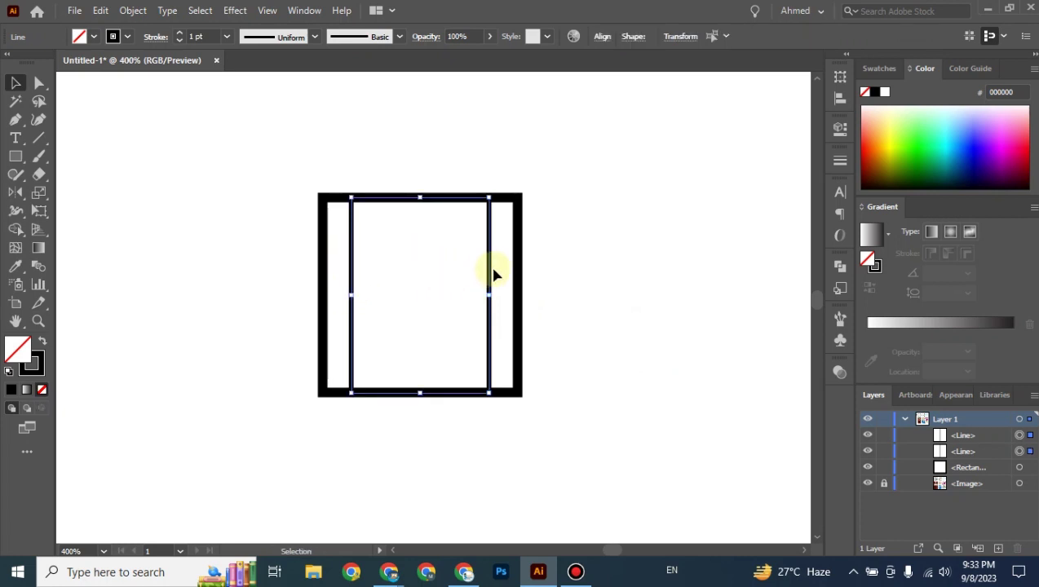
pyautogui.hotkey('ctrl', 'c')
pyautogui.hotkey('ctrl', 'f')
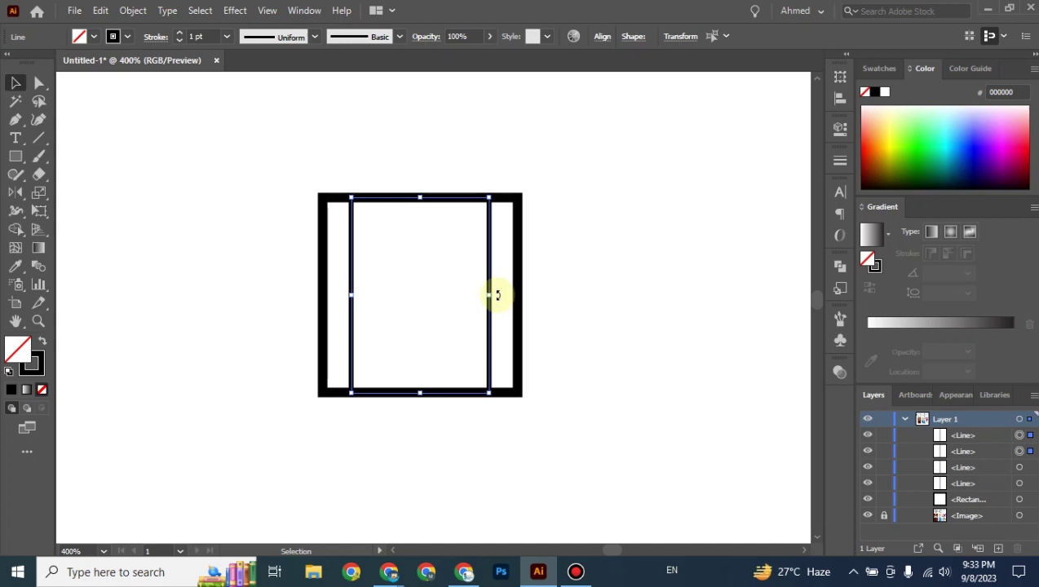
pyautogui.moveTo(498, 295); pyautogui.dragTo(457, 424)
pyautogui.click(616, 307)
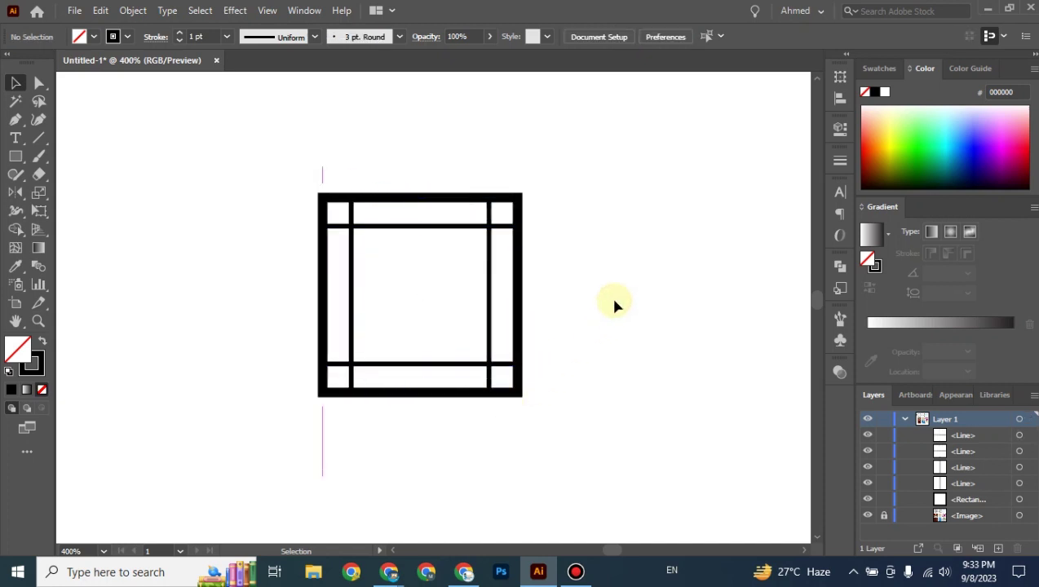
# Step: Rotate the square and its four thin inner lines together by 45° into a diamond
pyautogui.hotkey('ctrl', '-')
pyautogui.hotkey('ctrl', '-')
pyautogui.hotkey('ctrl', '-')
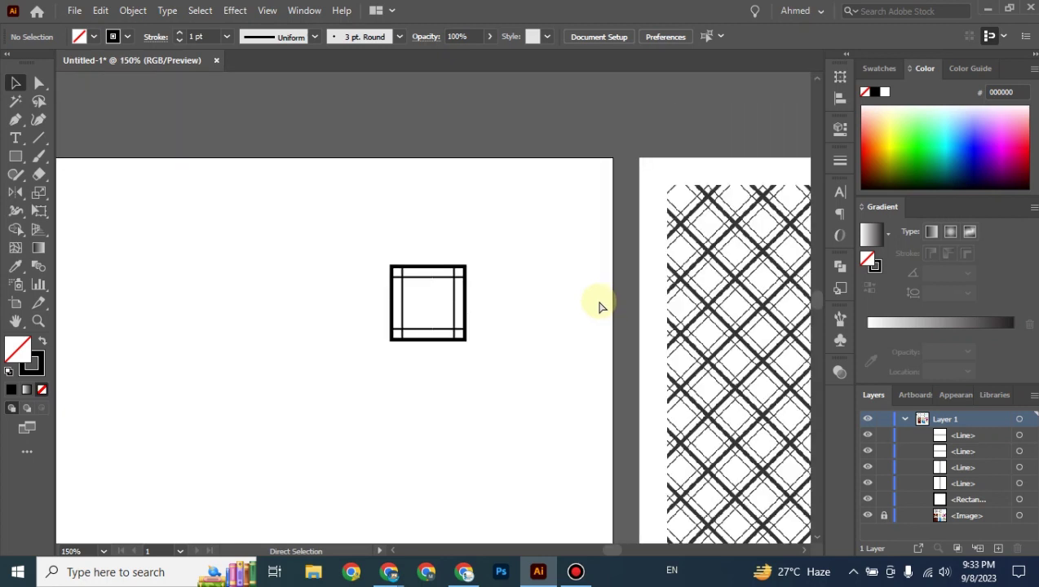
pyautogui.hotkey('ctrl', '+')
pyautogui.hotkey('ctrl', '+')
pyautogui.hotkey('ctrl', '+')
pyautogui.moveTo(548, 181); pyautogui.dragTo(255, 461)
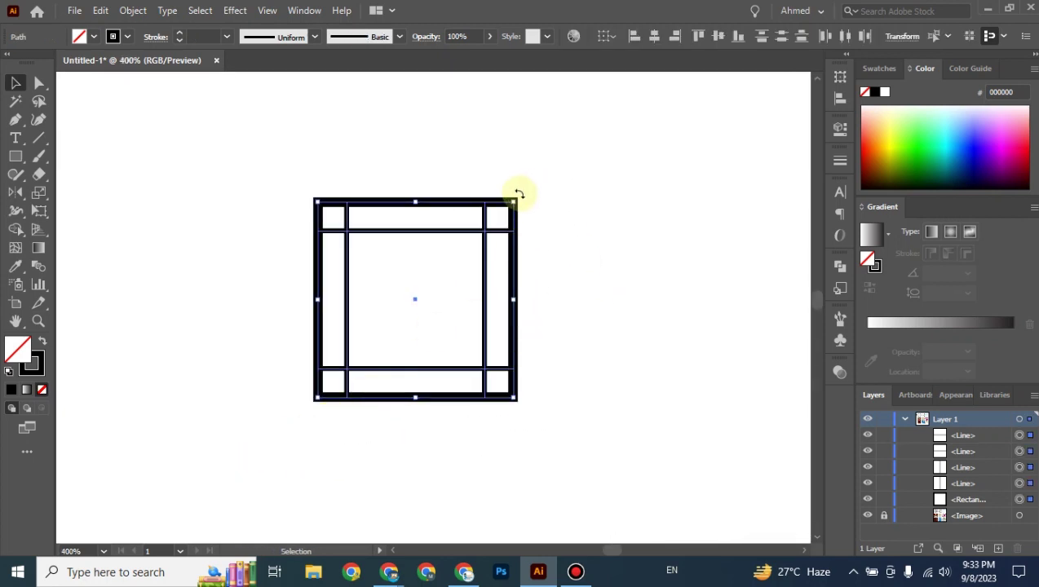
pyautogui.moveTo(519, 193); pyautogui.dragTo(434, 131)
pyautogui.click(639, 247)
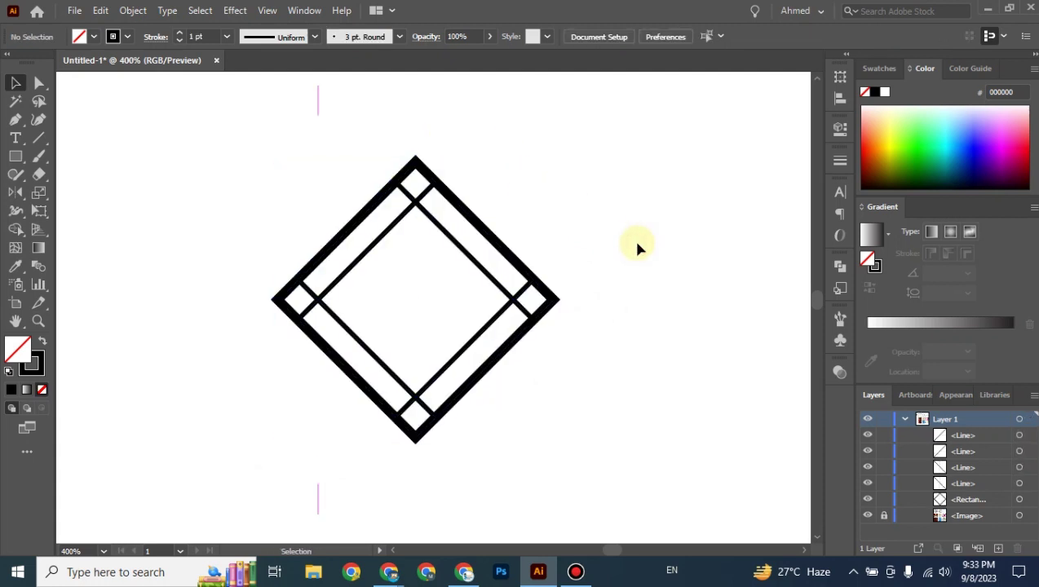
# Step: Compare the diamond with the plaid reference and make a new pattern from the diamond's outline and inner lines
pyautogui.hotkey('ctrl', '-')
pyautogui.hotkey('ctrl', '-')
pyautogui.hotkey('ctrl', '-')
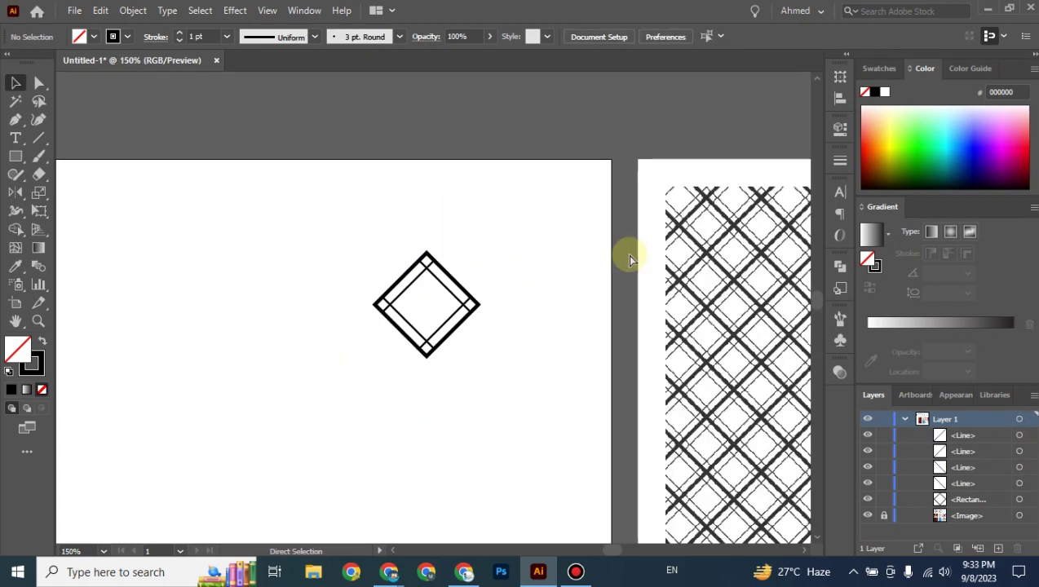
pyautogui.hotkey('ctrl', '=')
pyautogui.hotkey('ctrl', '=')
pyautogui.hotkey('ctrl', '=')
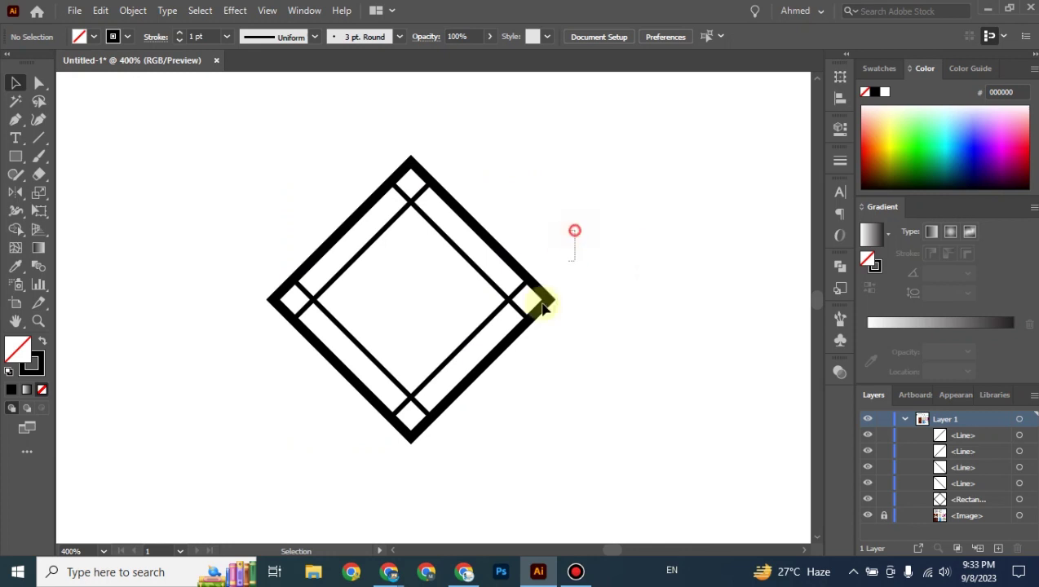
pyautogui.moveTo(574, 231); pyautogui.dragTo(394, 429)
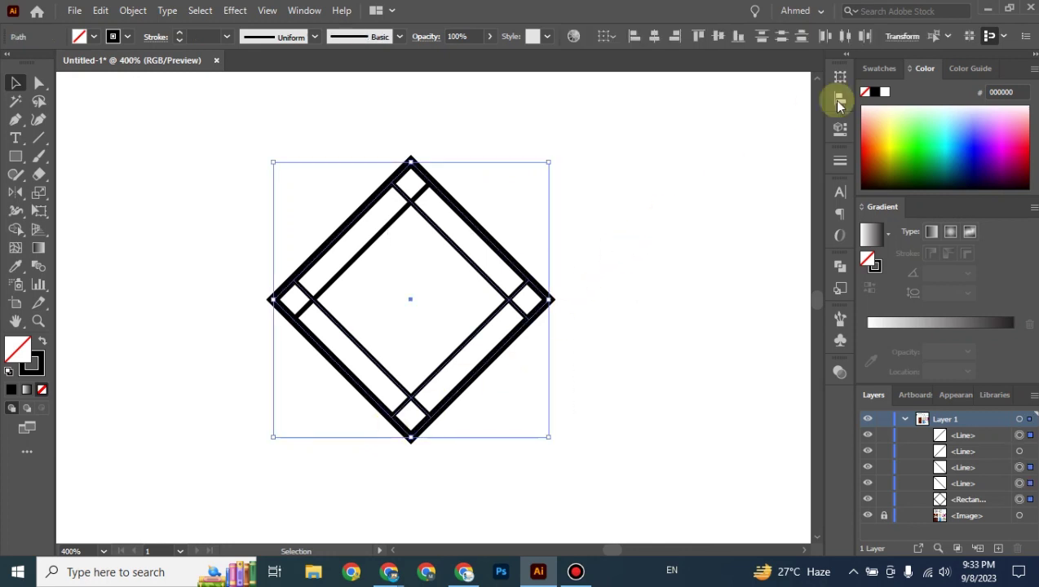
pyautogui.click(133, 11)
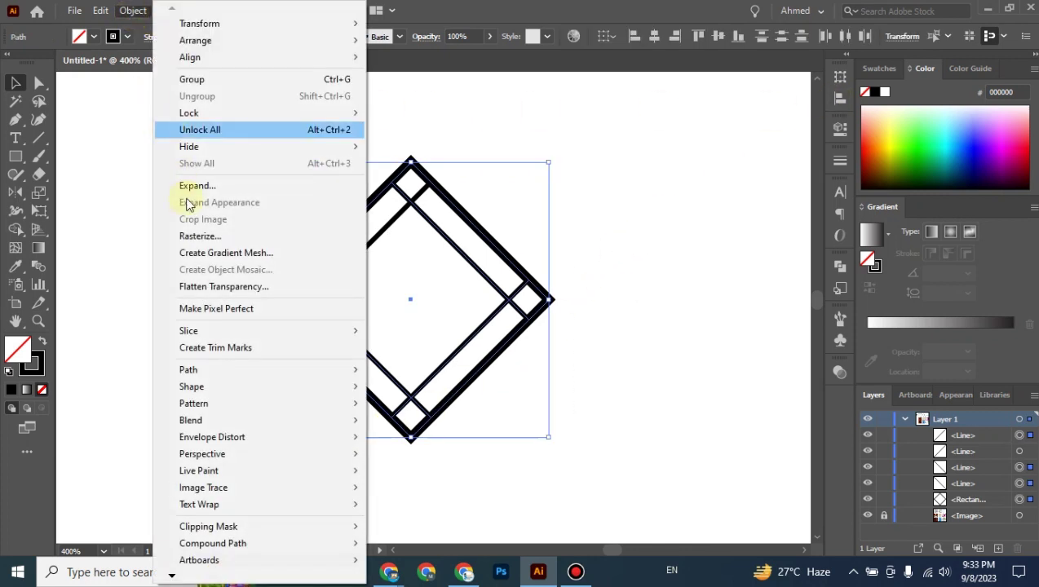
pyautogui.moveTo(259, 403)
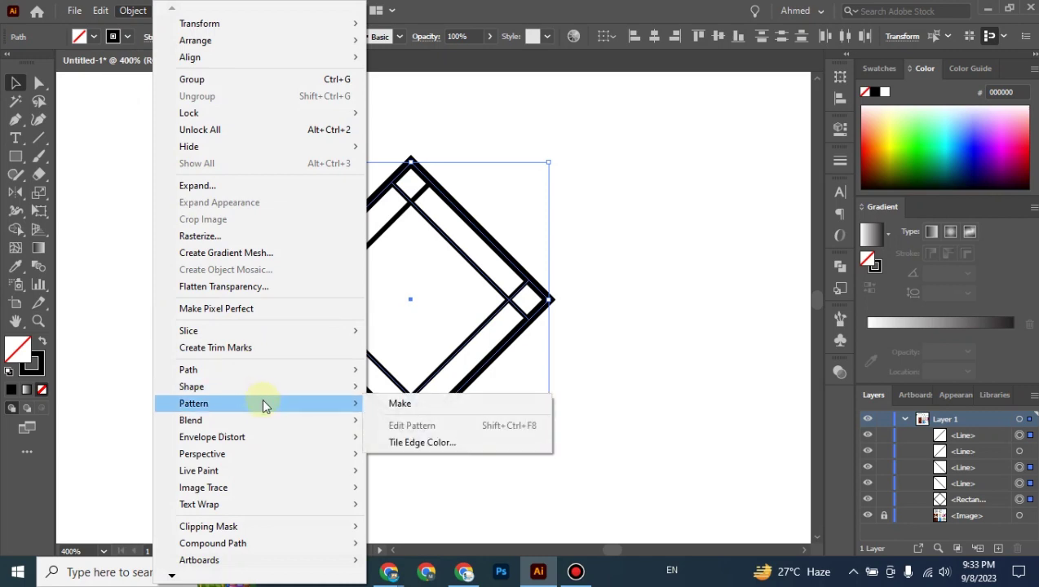
pyautogui.click(426, 408)
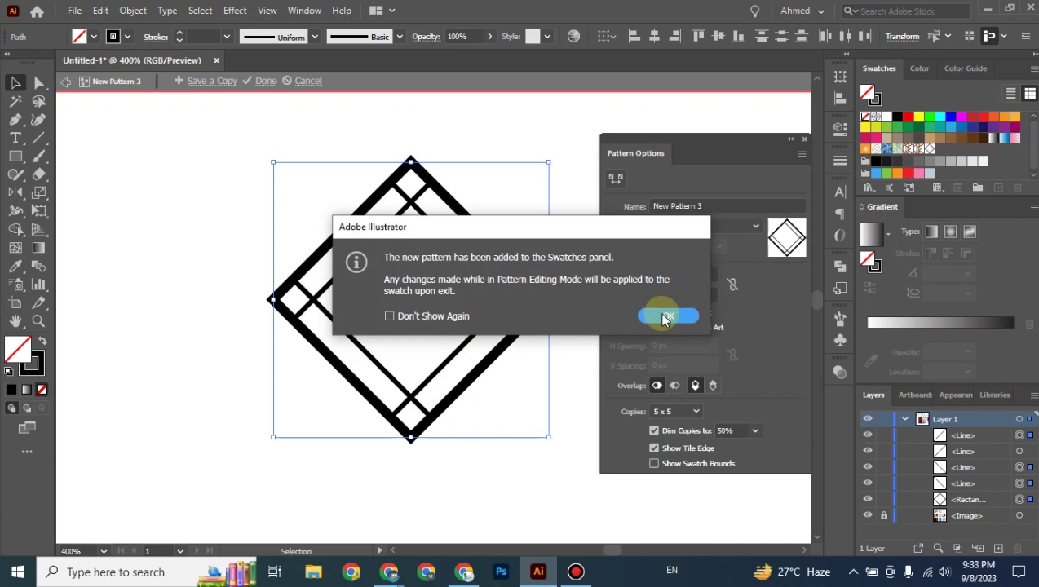
pyautogui.click(667, 317)
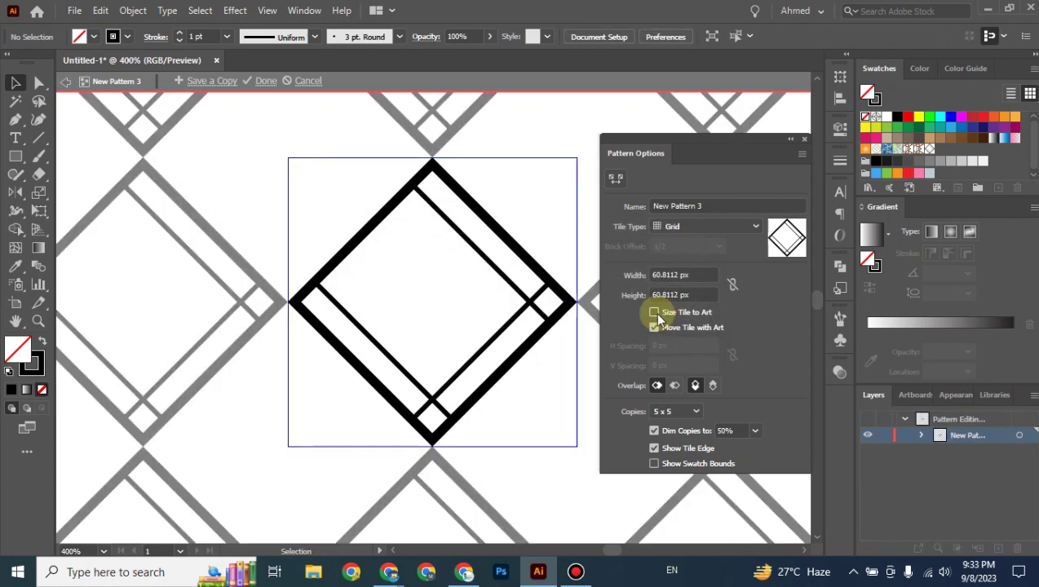
# Step: Try a tile width of 51 px raised stepwise to 60 px, with the Brick by Row tile type, in the new pattern
pyautogui.moveTo(572, 272); pyautogui.dragTo(359, 359)
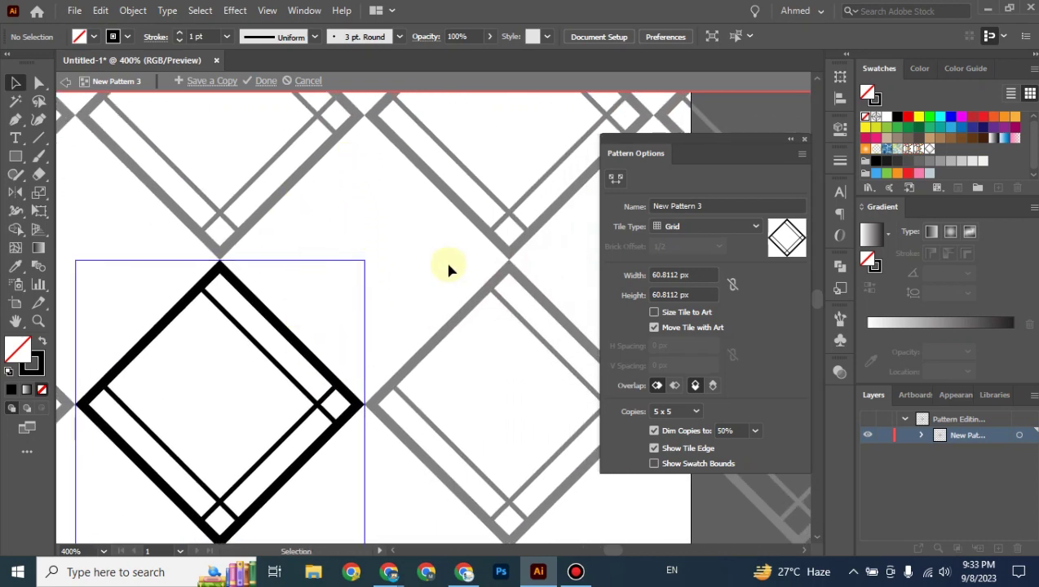
pyautogui.hotkey('ctrl', '-')
pyautogui.hotkey('ctrl', '-')
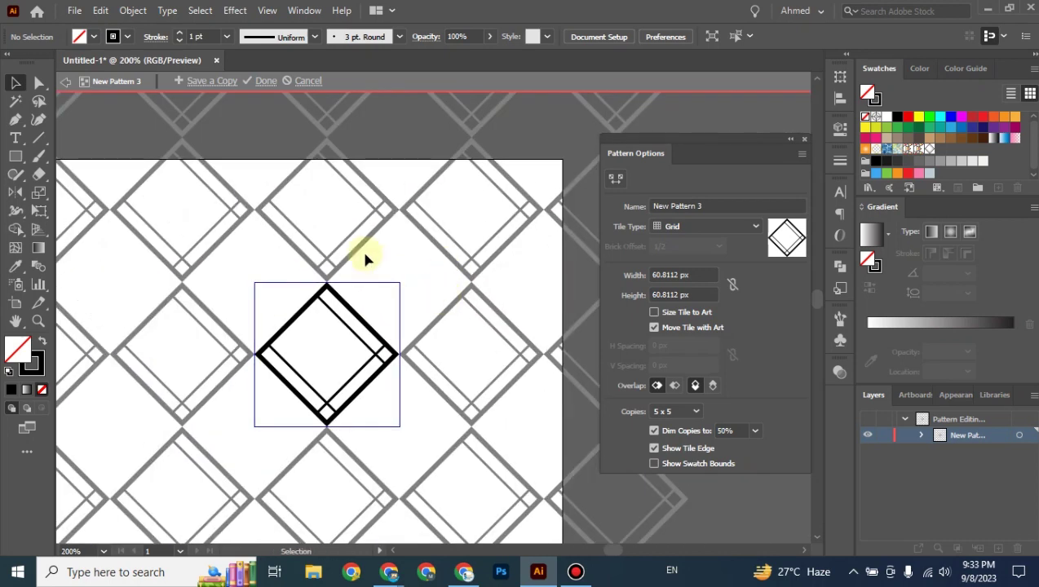
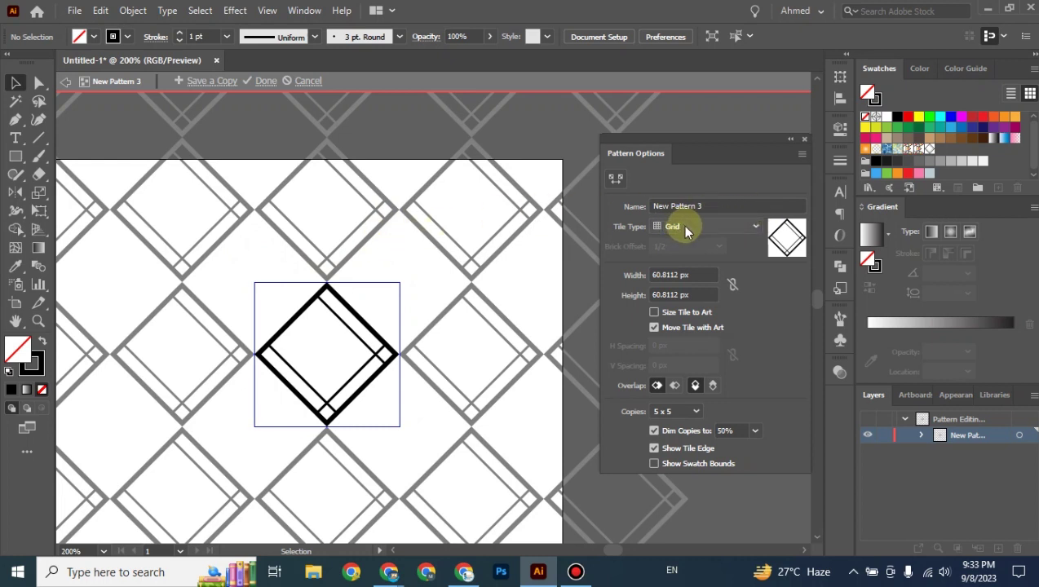
pyautogui.click(694, 277)
pyautogui.write('51')
pyautogui.press('Return')
pyautogui.press('Up')
pyautogui.press('Up')
pyautogui.press('Up')
pyautogui.press('Up')
pyautogui.press('Up')
pyautogui.press('Up')
pyautogui.press('Up')
pyautogui.press('Up')
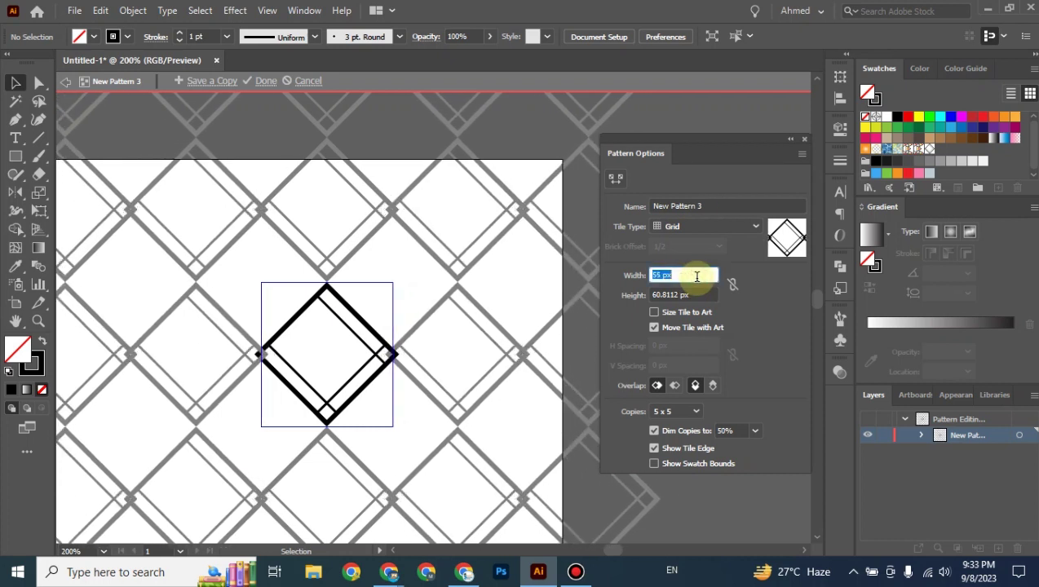
pyautogui.press('Up')
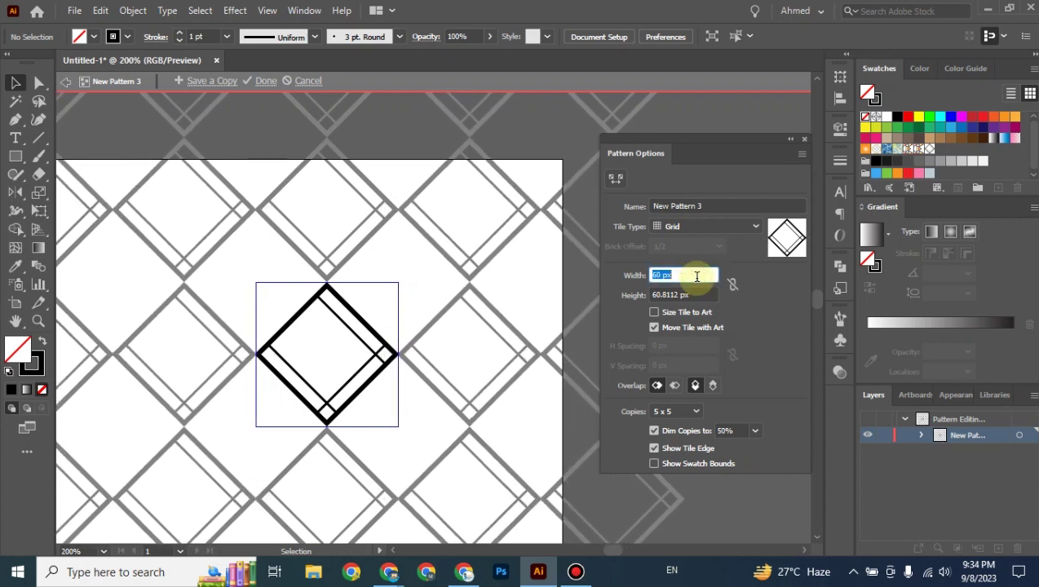
pyautogui.click(681, 231)
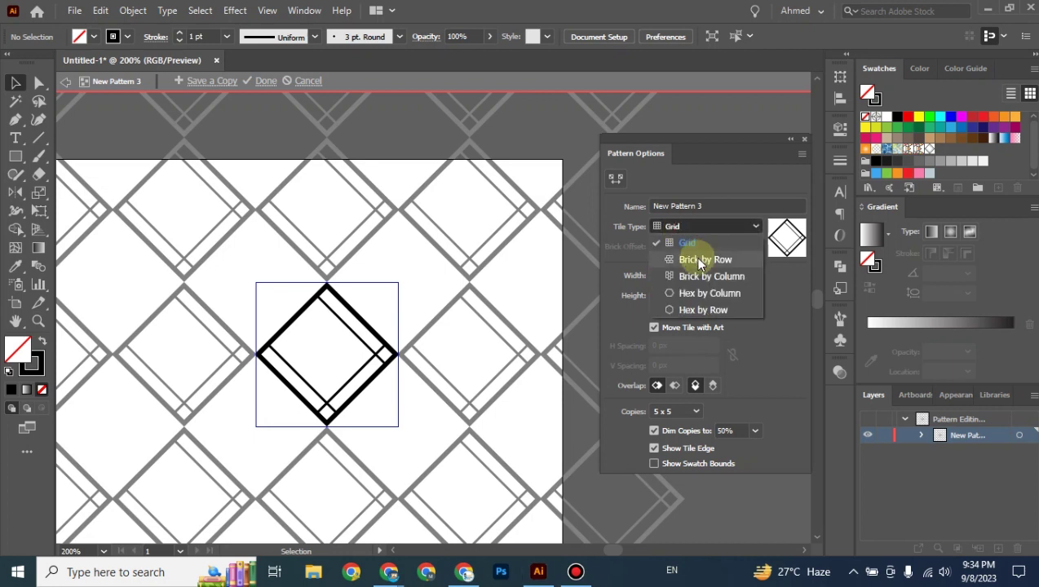
pyautogui.click(700, 260)
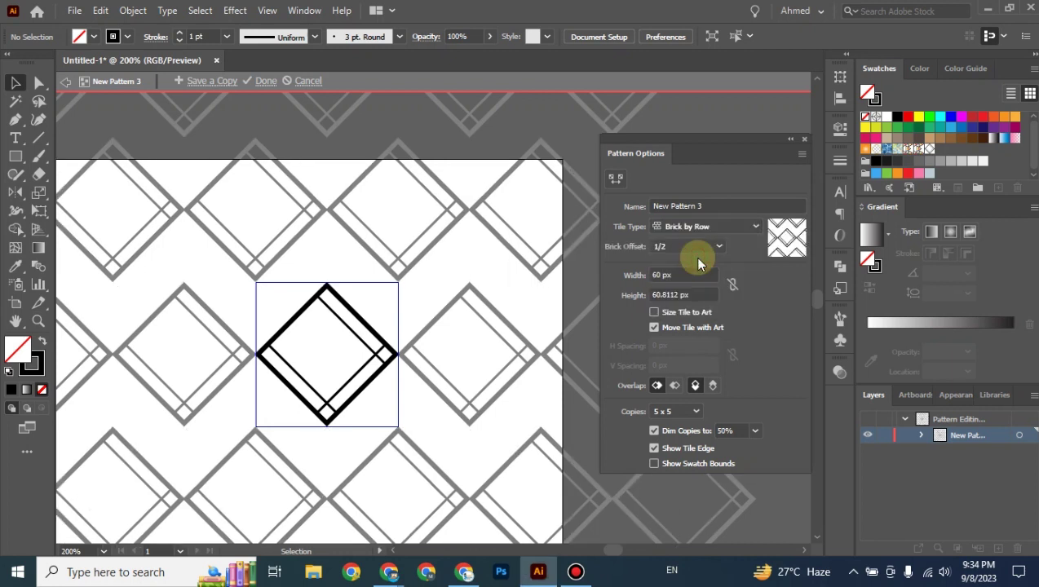
# Step: Undo the tile type and width changes, the pattern creation and the 45° rotation of the square motif
pyautogui.hotkey('ctrl', 'z')
pyautogui.hotkey('ctrl', 'z')
pyautogui.hotkey('ctrl', 'z')
pyautogui.hotkey('ctrl', 'z')
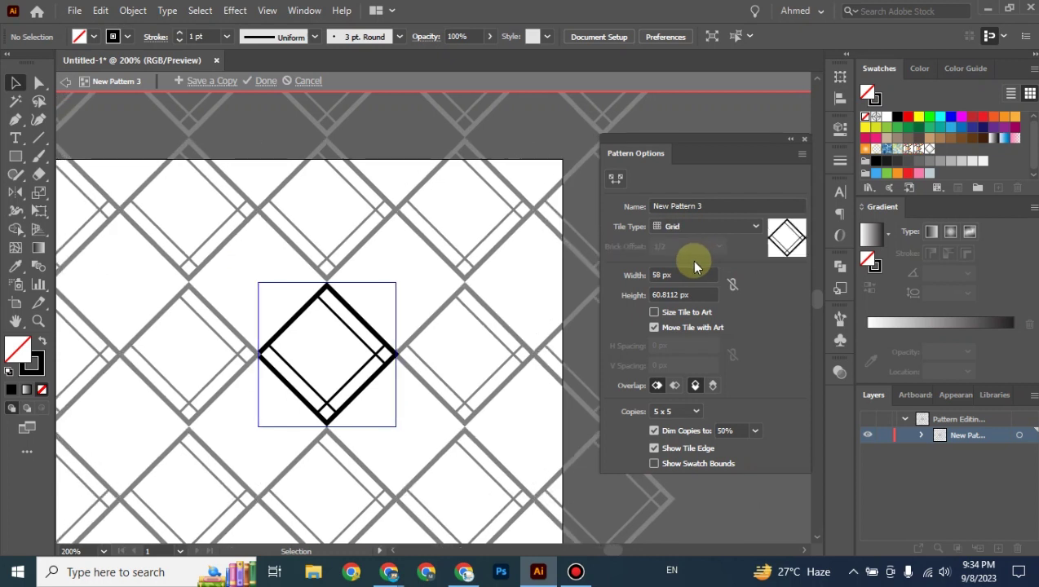
pyautogui.hotkey('ctrl', 'z')
pyautogui.hotkey('ctrl', 'z')
pyautogui.hotkey('ctrl', 'z')
pyautogui.hotkey('ctrl', 'z')
pyautogui.hotkey('ctrl', 'z')
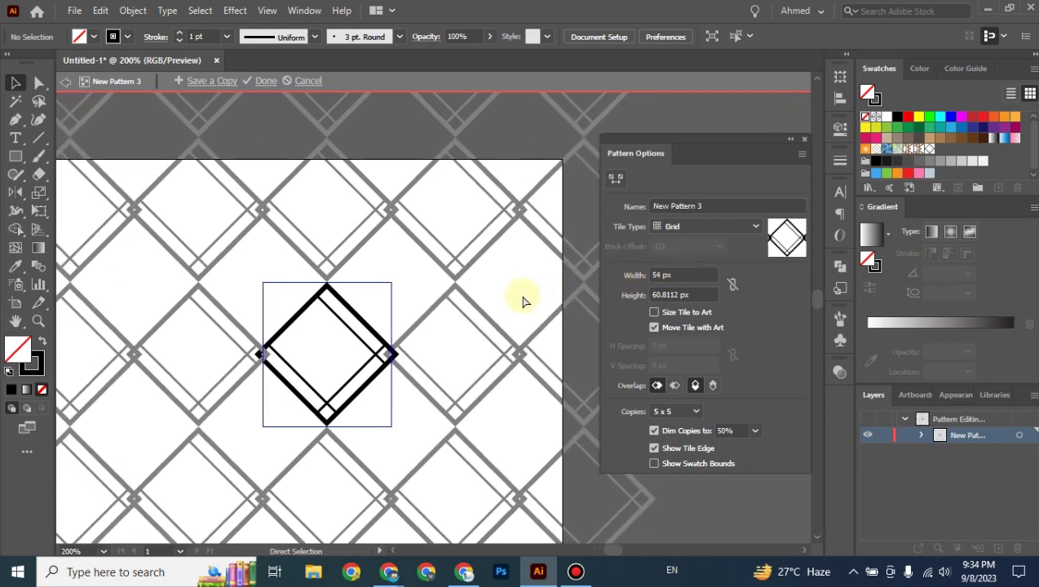
pyautogui.hotkey('ctrl', 'shift', 'z')
pyautogui.hotkey('ctrl', 'shift', 'z')
pyautogui.hotkey('ctrl', 'shift', 'z')
pyautogui.hotkey('ctrl', 'shift', 'z')
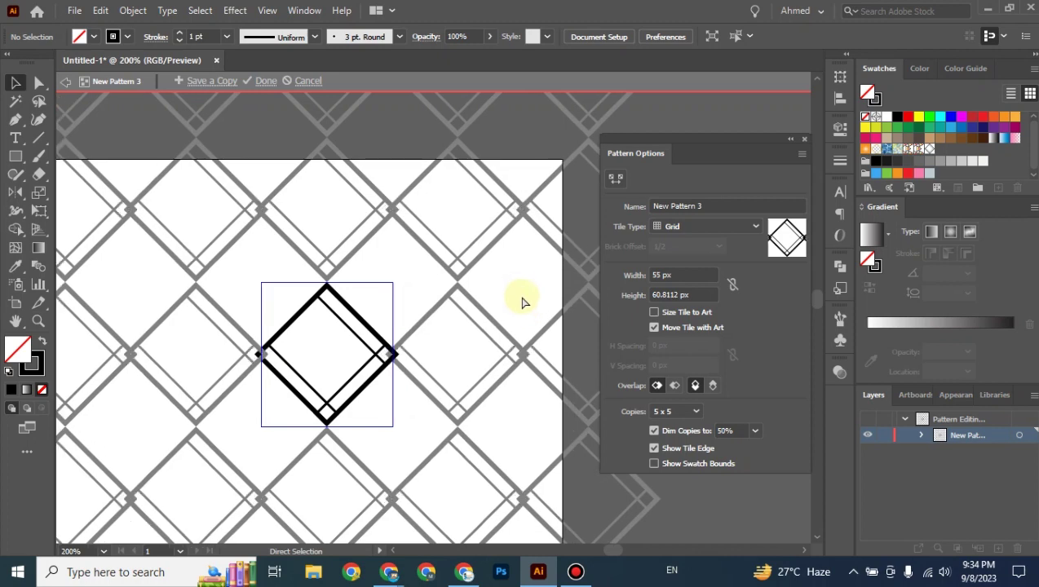
pyautogui.hotkey('ctrl', 'z')
pyautogui.hotkey('ctrl', 'z')
pyautogui.hotkey('ctrl', 'z')
pyautogui.hotkey('ctrl', 'z')
pyautogui.hotkey('ctrl', 'z')
pyautogui.hotkey('ctrl', 'z')
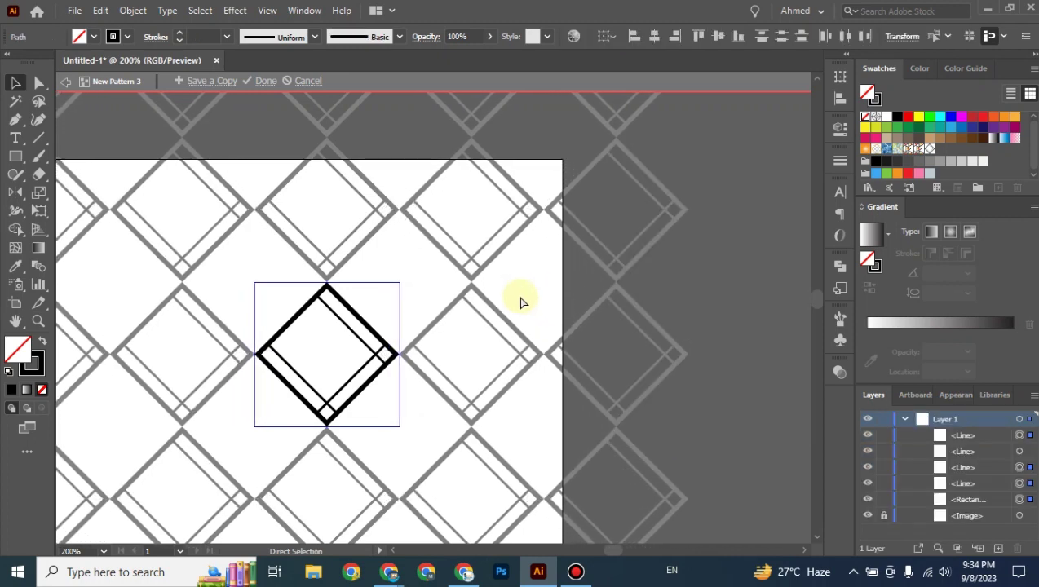
pyautogui.click(418, 297)
pyautogui.moveTo(404, 284); pyautogui.dragTo(249, 433)
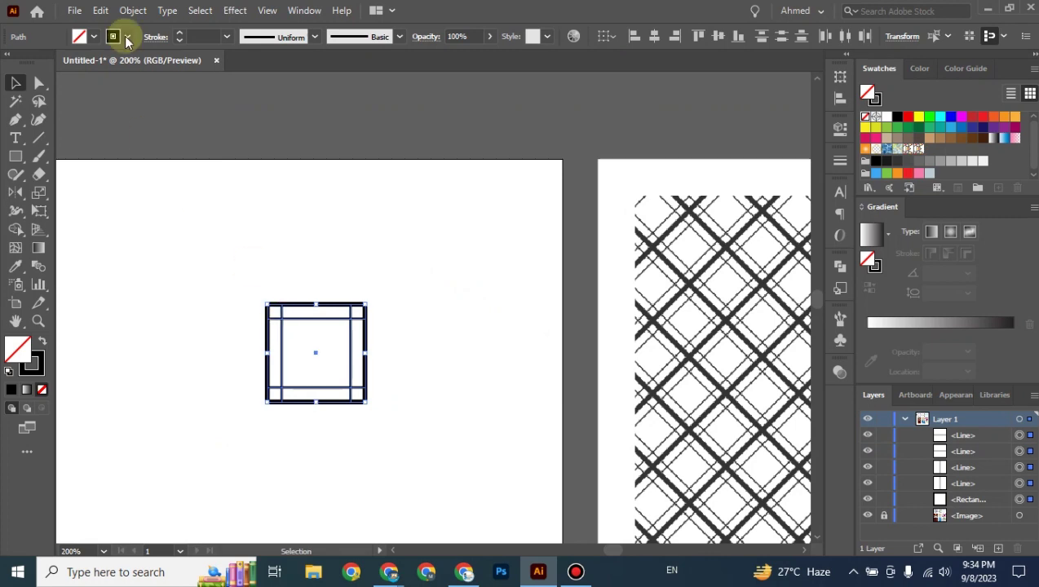
pyautogui.click(133, 11)
pyautogui.moveTo(286, 403)
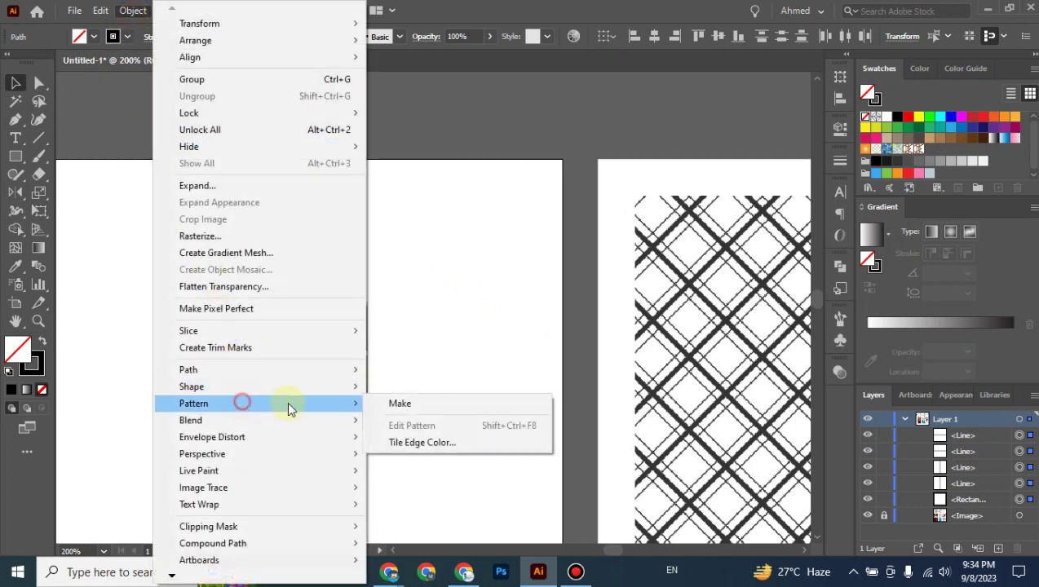
pyautogui.click(400, 404)
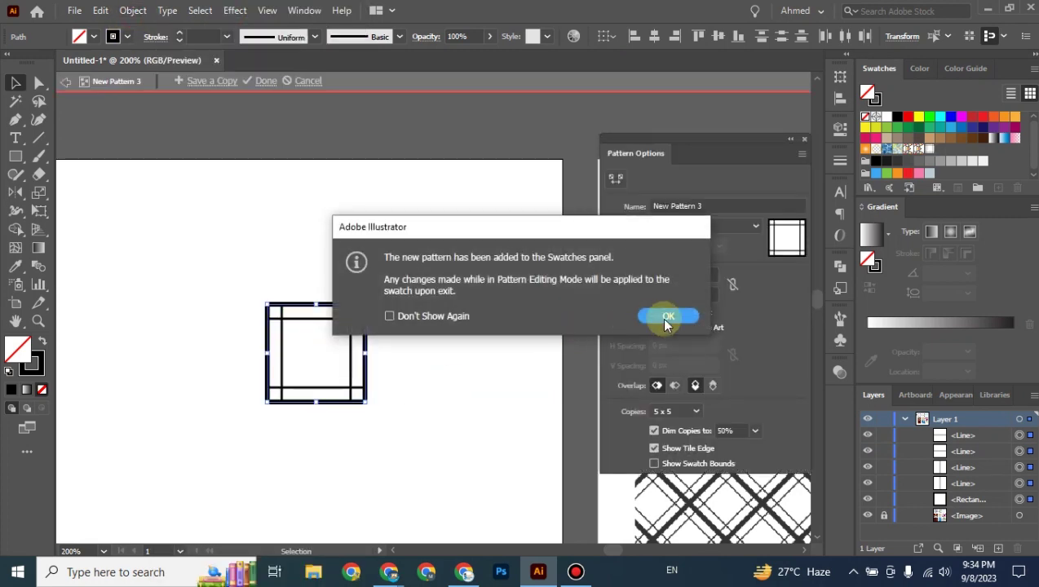
pyautogui.click(669, 314)
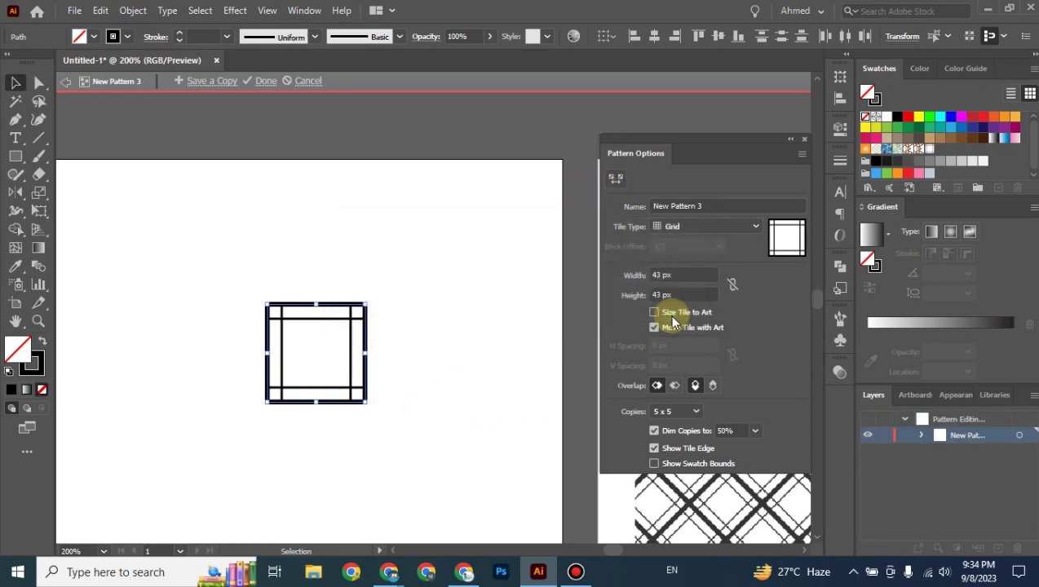
pyautogui.press('Escape')
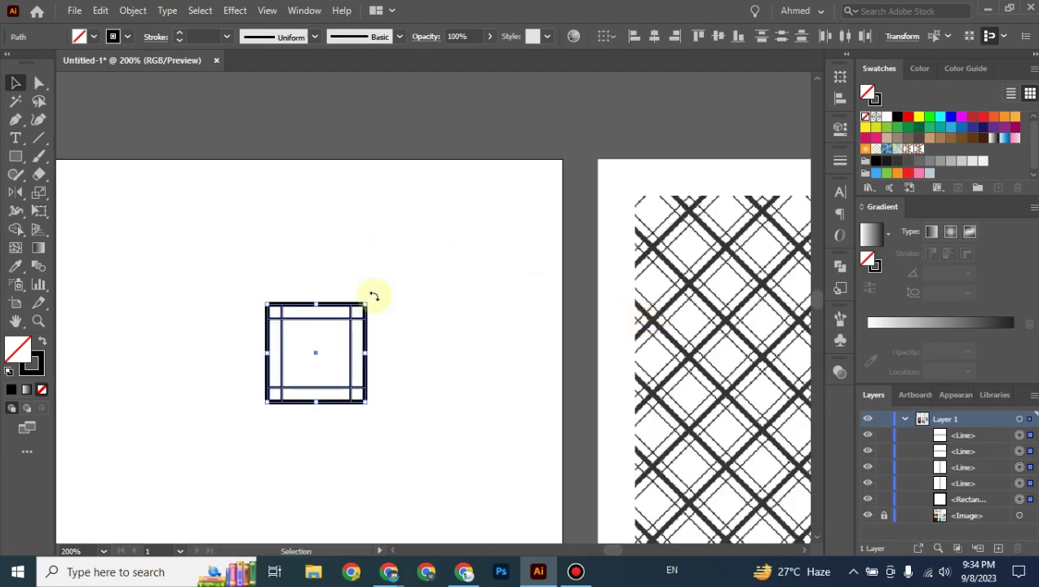
# Step: Rotate the square with all its thin lines by 45° and make a new pattern from the complete diamond
pyautogui.moveTo(372, 295); pyautogui.dragTo(265, 457)
pyautogui.click(129, 11)
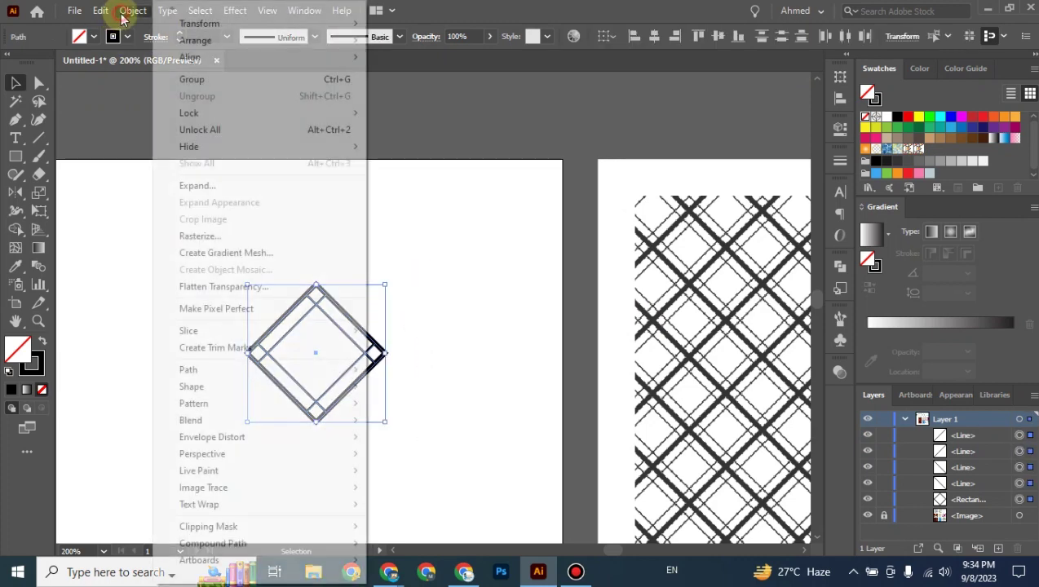
pyautogui.click(285, 403)
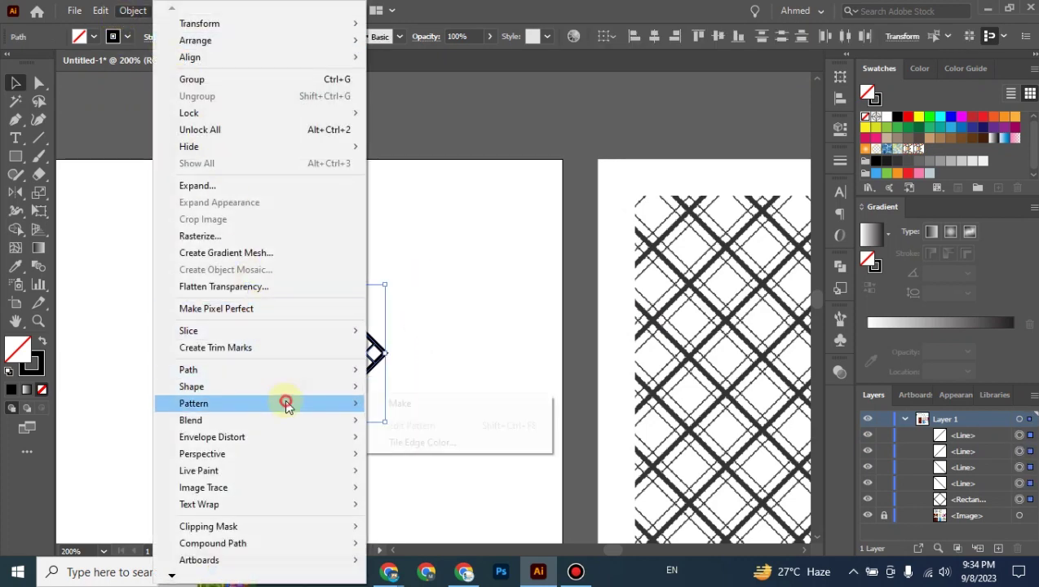
pyautogui.click(404, 405)
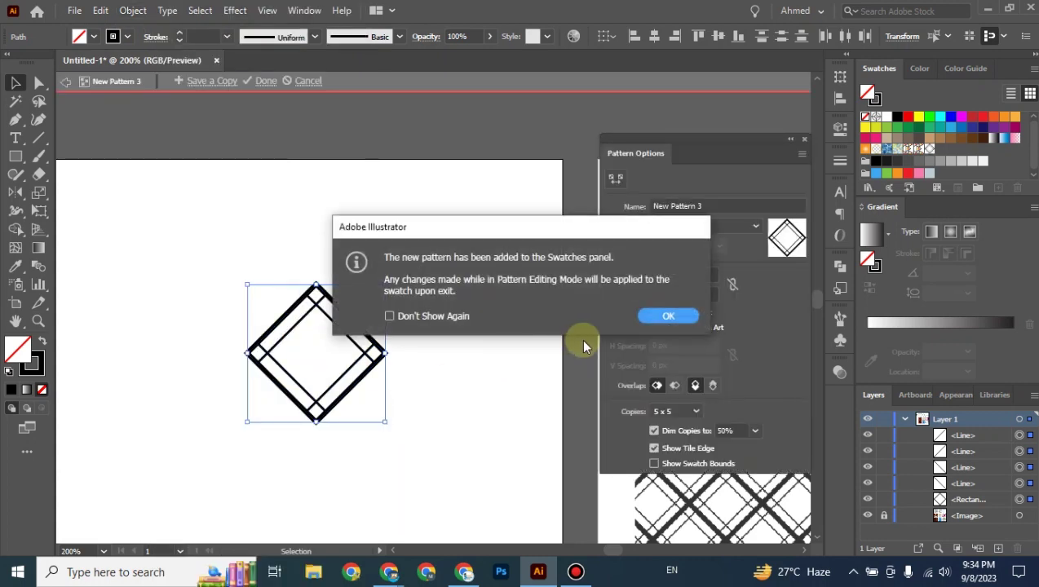
pyautogui.click(667, 318)
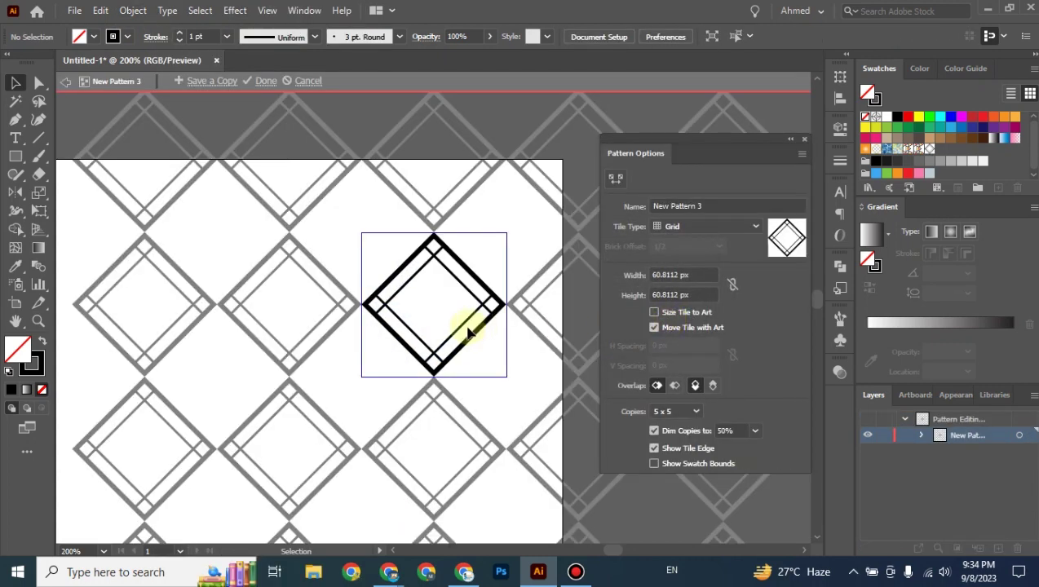
# Step: Open the tile type choices for the new diamond pattern
pyautogui.click(683, 229)
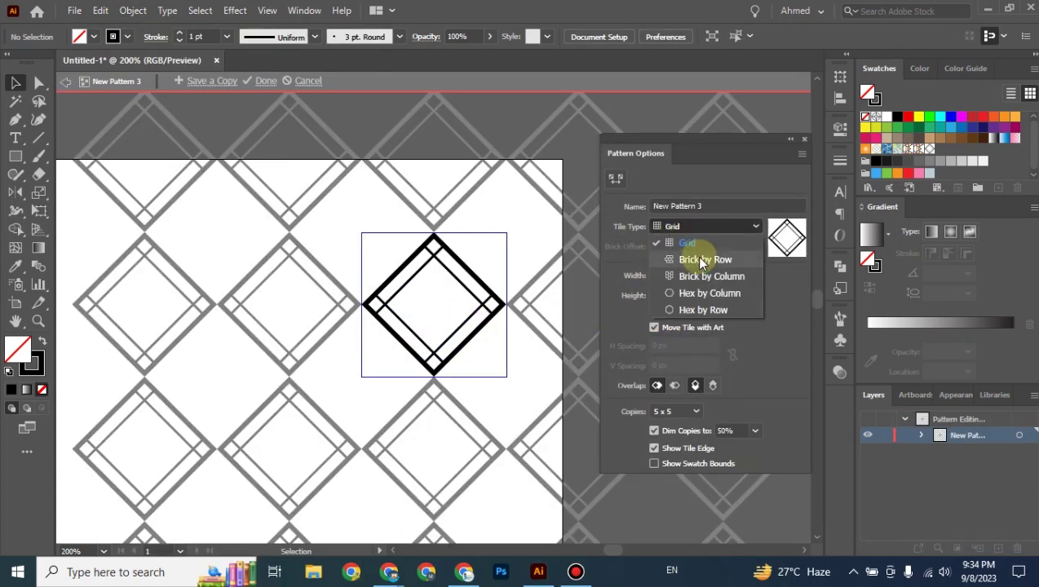
# Step: Set New Pattern 3 to the Brick by Row tile type with a tile height of 30 px and finish pattern editing
pyautogui.click(698, 260)
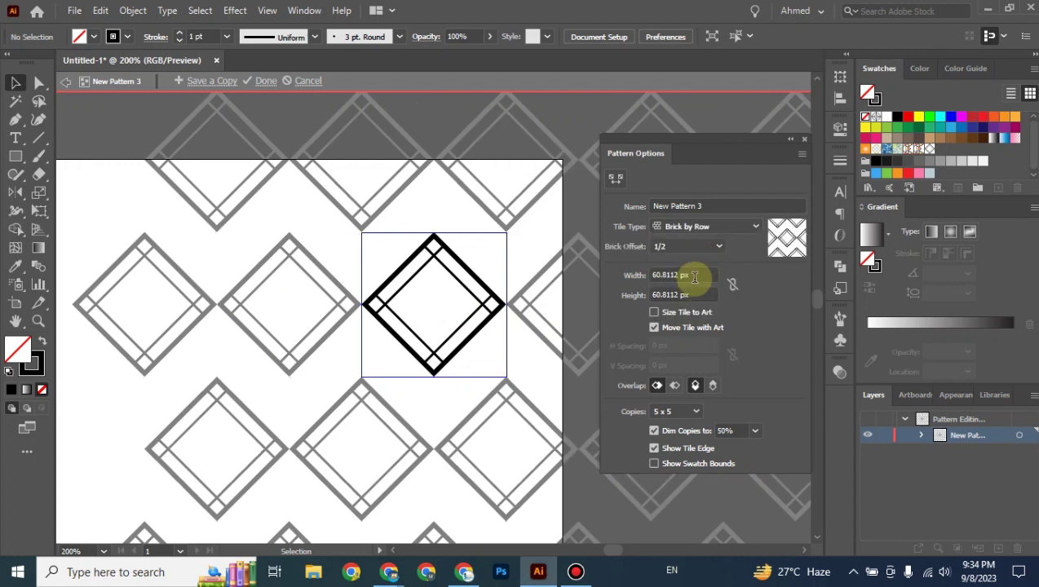
pyautogui.click(697, 295)
pyautogui.write('51')
pyautogui.press('Return')
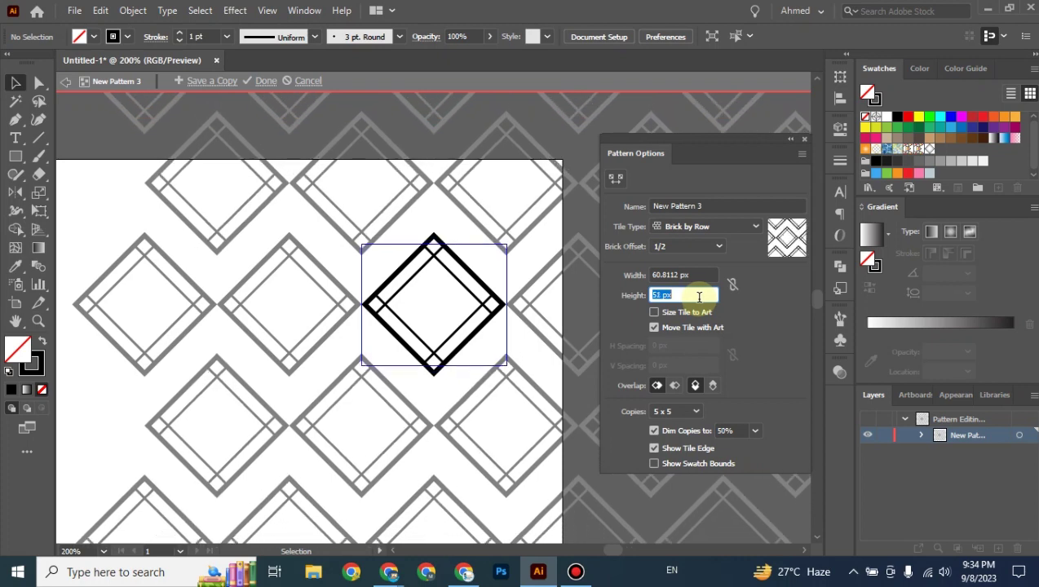
pyautogui.write('34')
pyautogui.press('Return')
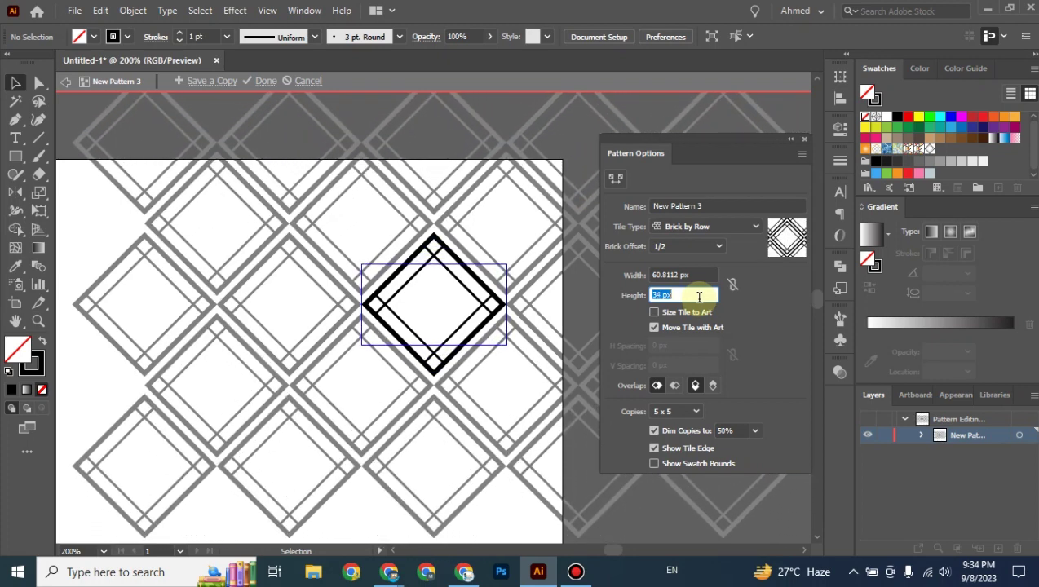
pyautogui.press('Down')
pyautogui.press('Down')
pyautogui.press('Down')
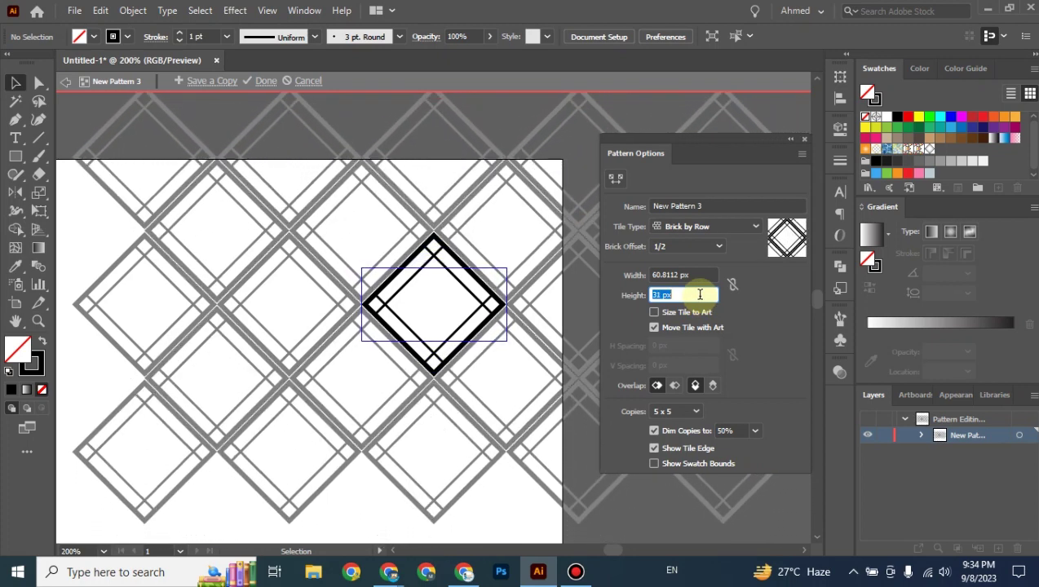
pyautogui.press('Down')
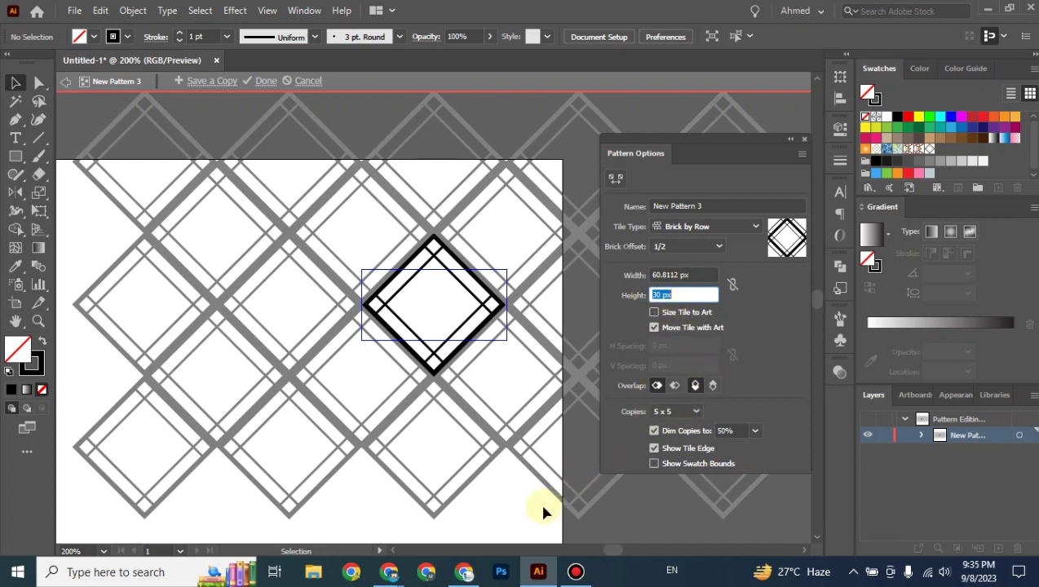
pyautogui.click(261, 82)
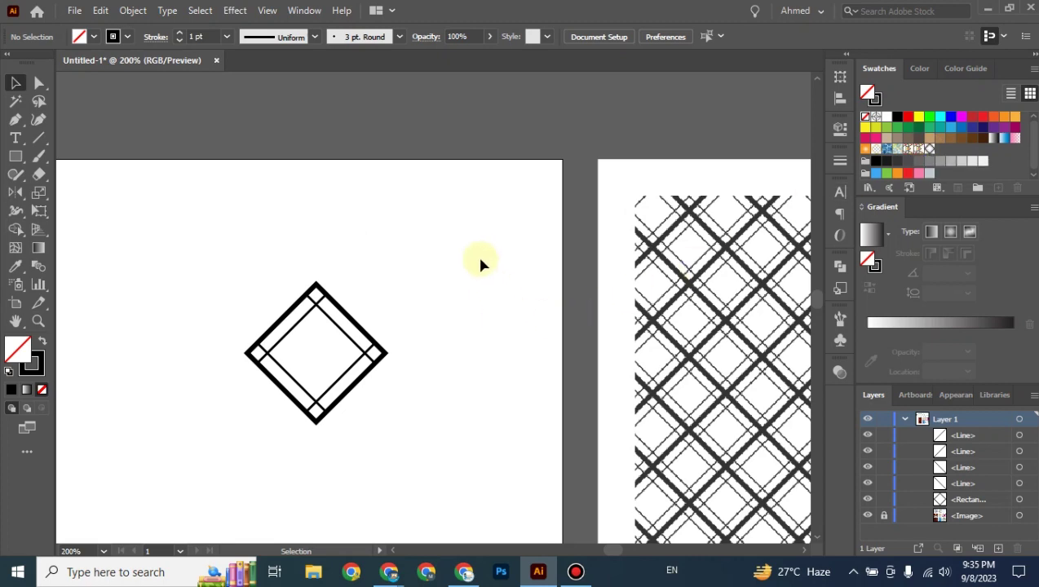
# Step: Delete the original diamond artwork from the artboard
pyautogui.moveTo(480, 259); pyautogui.dragTo(243, 444)
pyautogui.press('Delete')
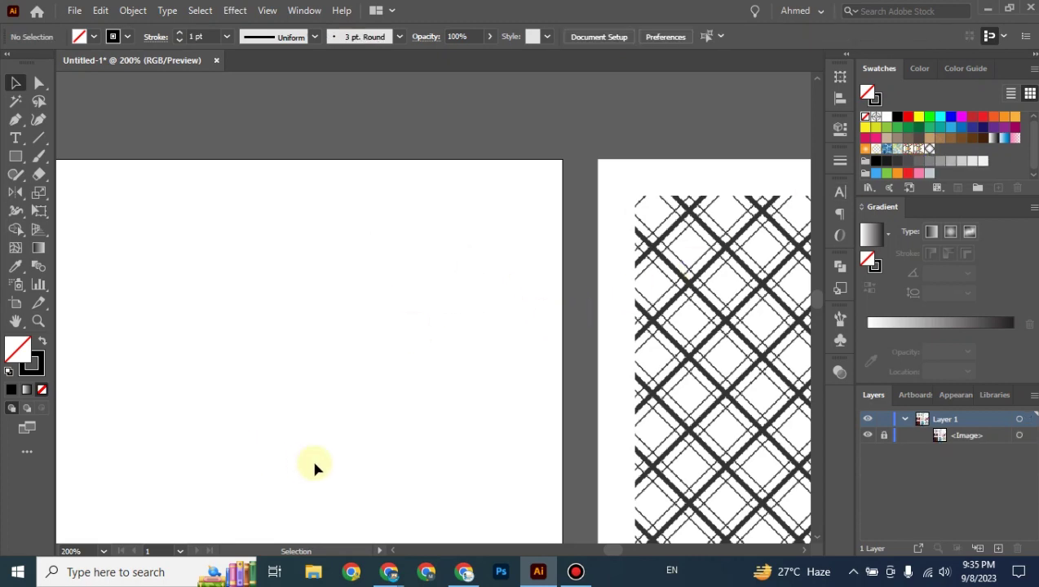
# Step: Draw a rectangle that covers the whole blank artboard
pyautogui.hotkey('ctrl', '-')
pyautogui.hotkey('ctrl', '-')
pyautogui.hotkey('ctrl', '-')
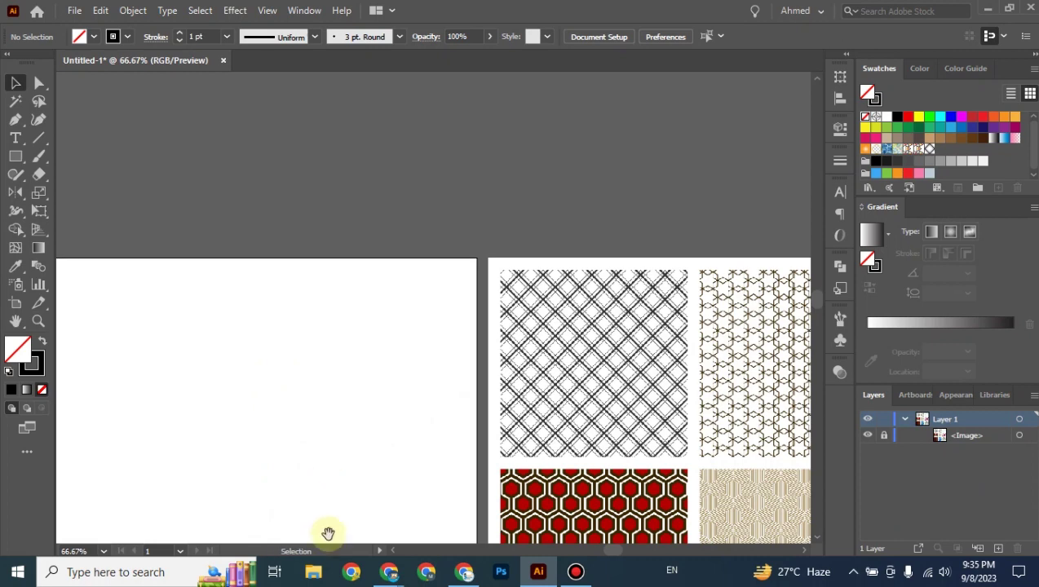
pyautogui.moveTo(327, 534); pyautogui.dragTo(687, 381)
pyautogui.moveTo(454, 348); pyautogui.dragTo(617, 330)
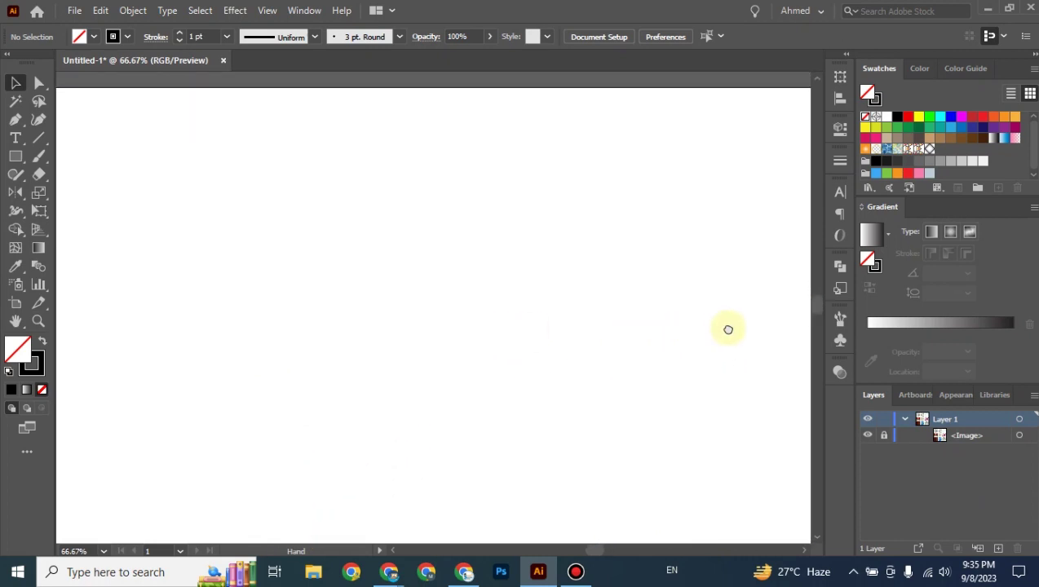
pyautogui.moveTo(410, 295); pyautogui.dragTo(377, 274)
pyautogui.hotkey('ctrl', '-')
pyautogui.hotkey('ctrl', '-')
pyautogui.click(19, 155)
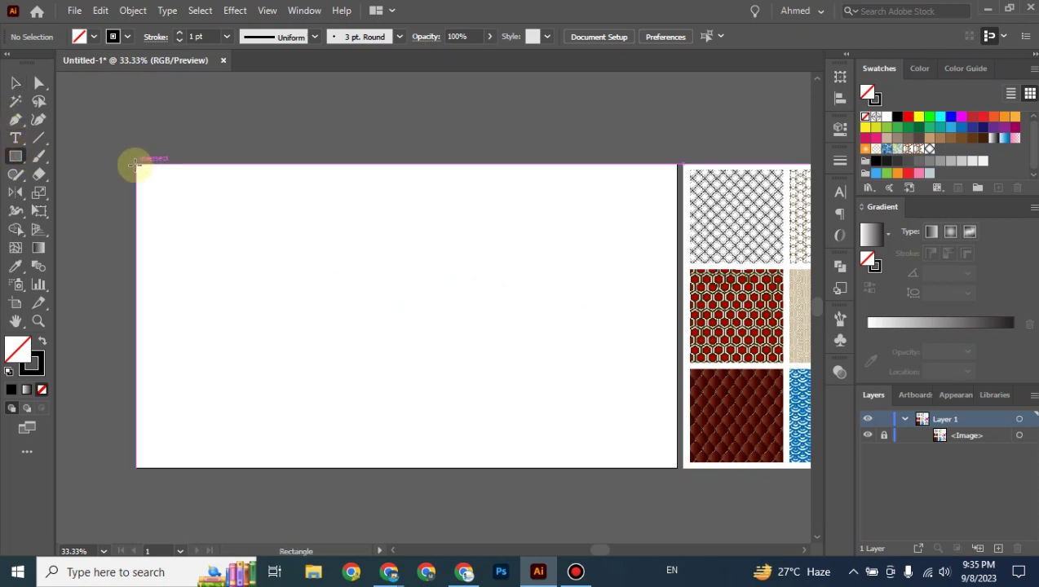
pyautogui.moveTo(140, 163); pyautogui.dragTo(677, 468)
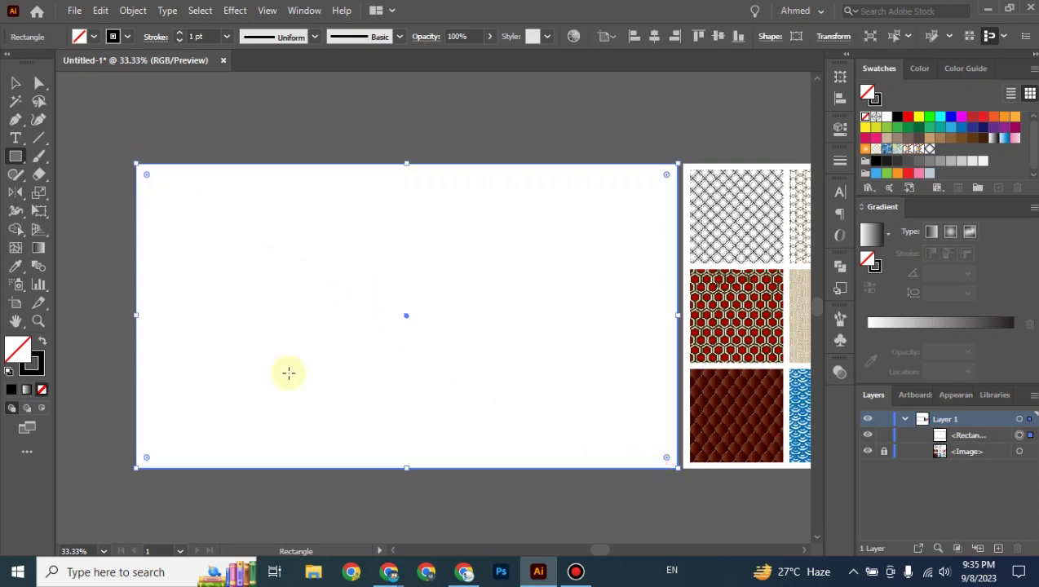
# Step: Swap the rectangle's fill and stroke, fill it with the New Pattern 3 swatch and deselect it
pyautogui.click(42, 341)
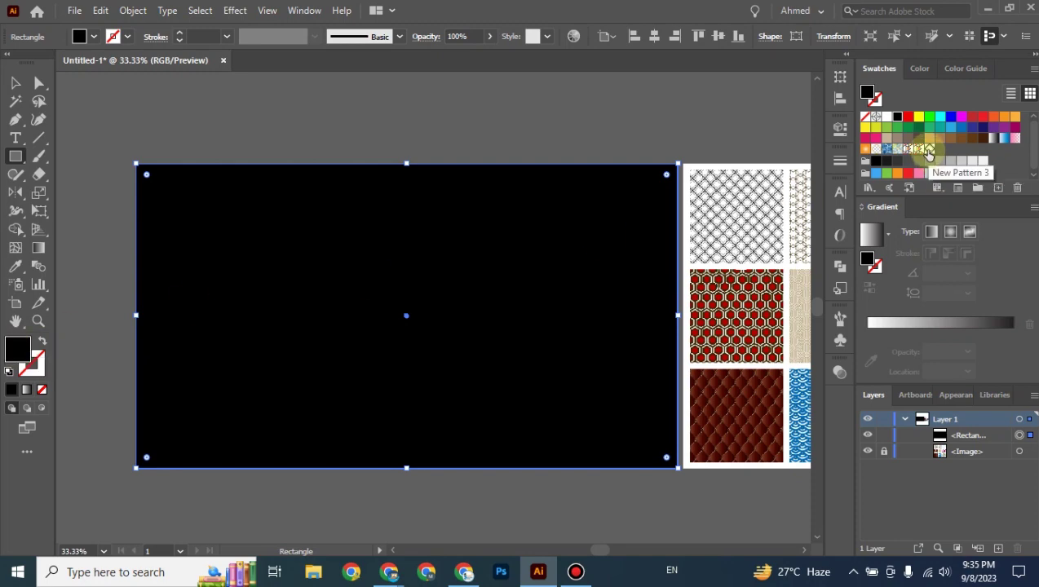
pyautogui.click(928, 150)
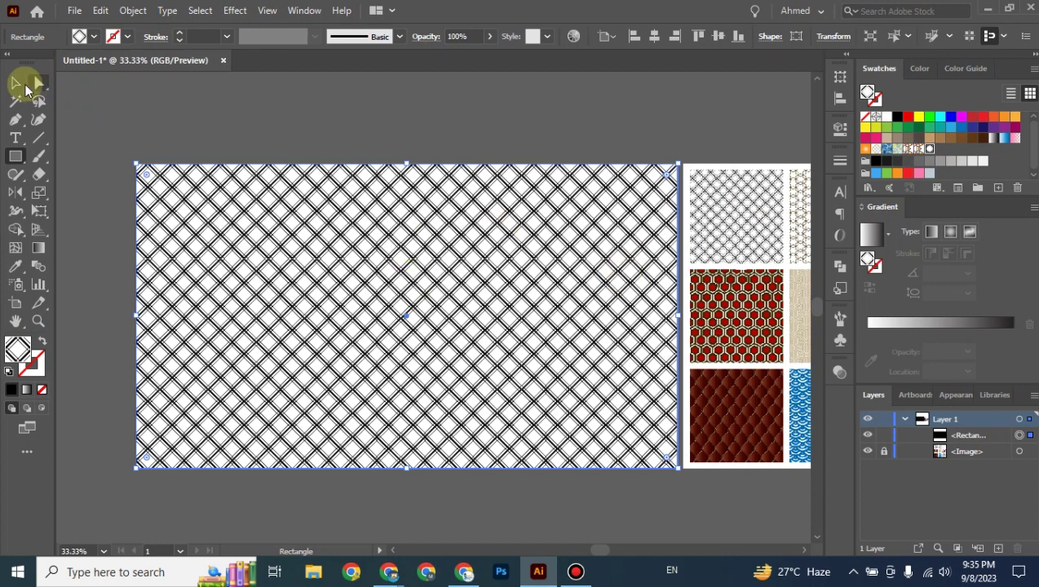
pyautogui.click(15, 82)
pyautogui.click(168, 117)
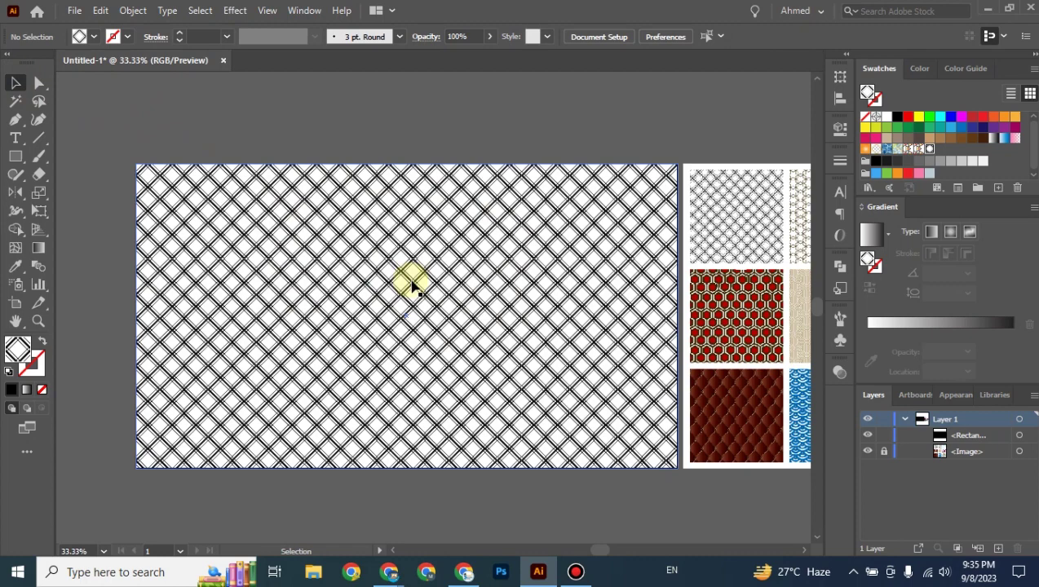
# Step: Examine the pattern fill up close and preview it in Save for Web at 200% and 100% without exporting
pyautogui.hotkey('ctrl', '1')
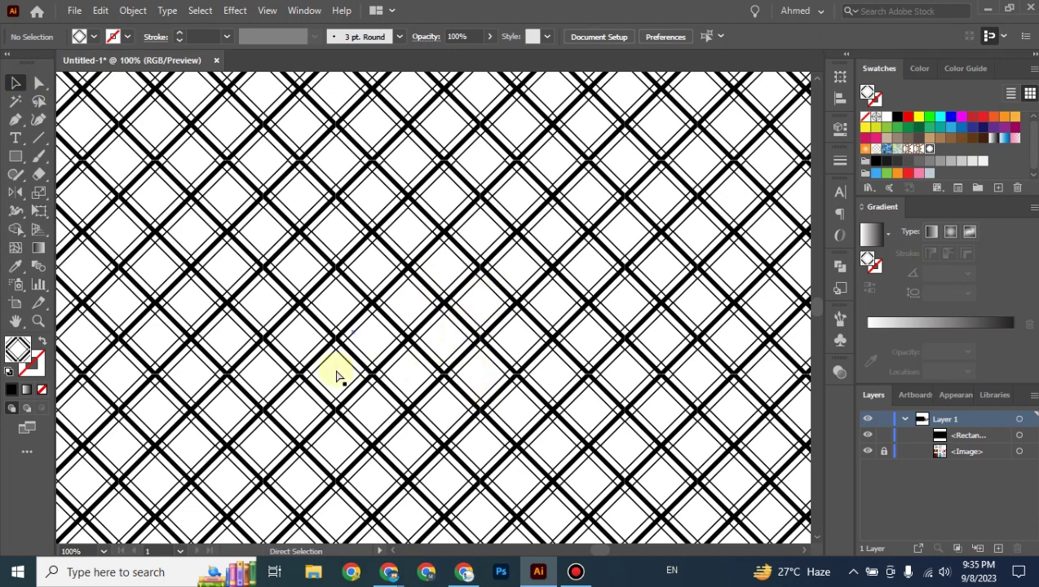
pyautogui.hotkey('ctrl', '-')
pyautogui.hotkey('ctrl', '-')
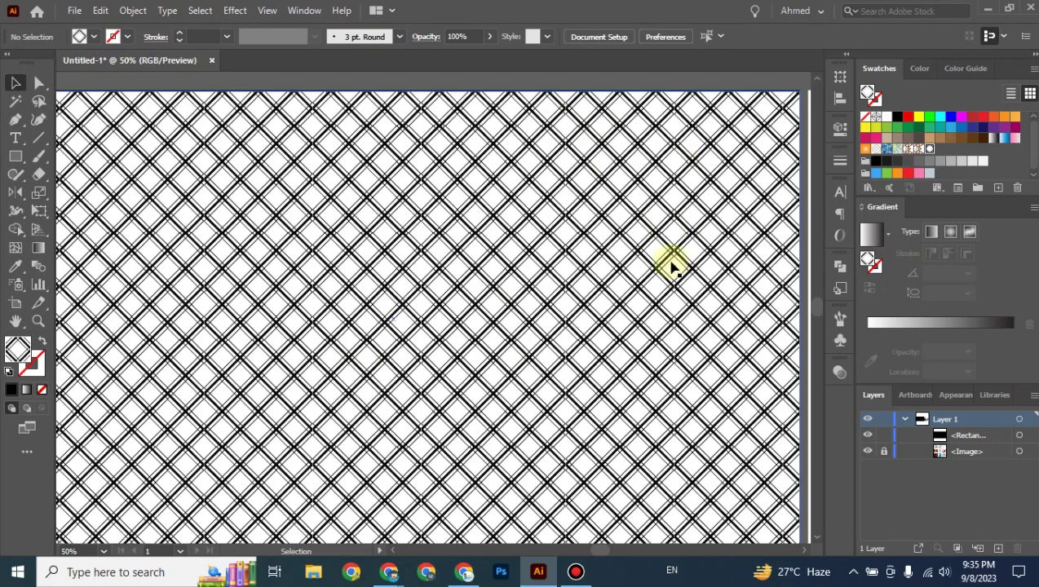
pyautogui.hotkey('ctrl', '-')
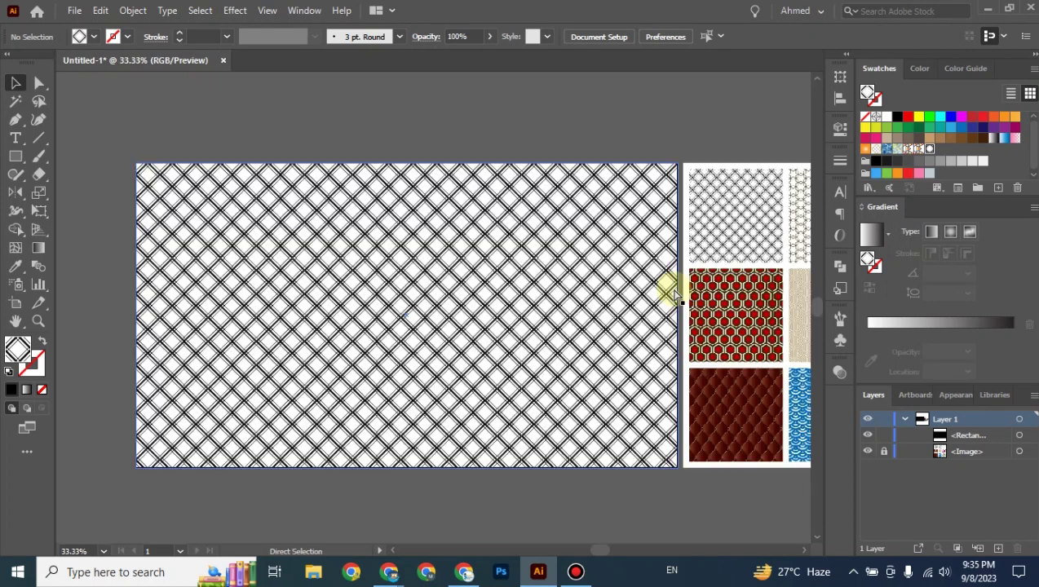
pyautogui.hotkey('ctrl', '+')
pyautogui.click(74, 10)
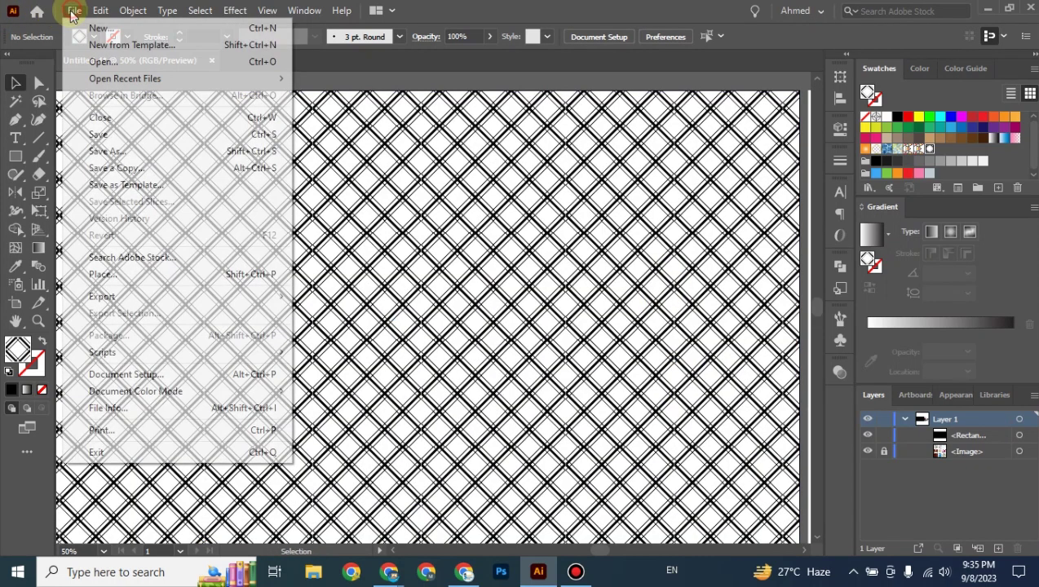
pyautogui.moveTo(167, 296)
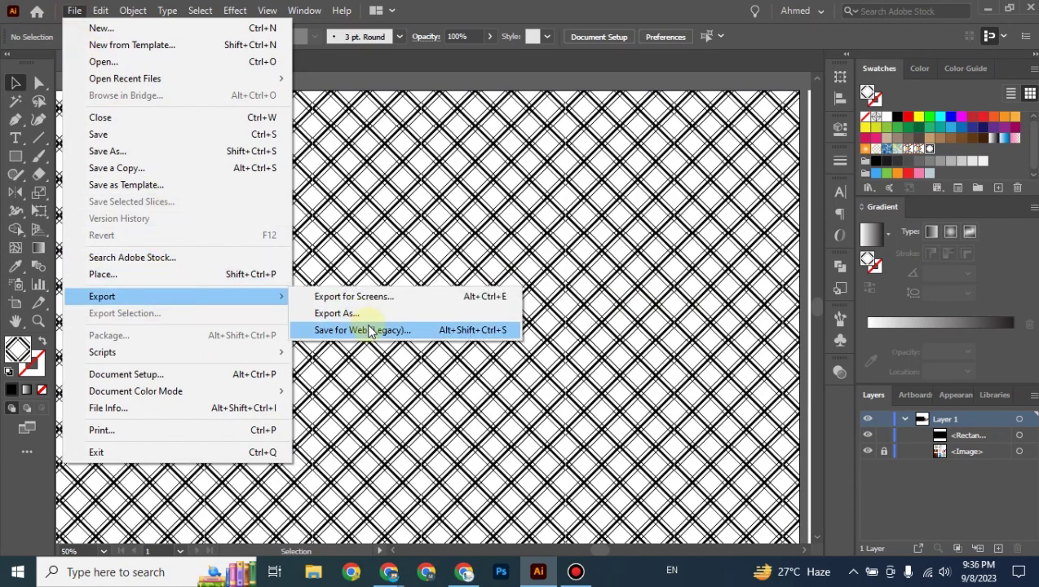
pyautogui.click(369, 330)
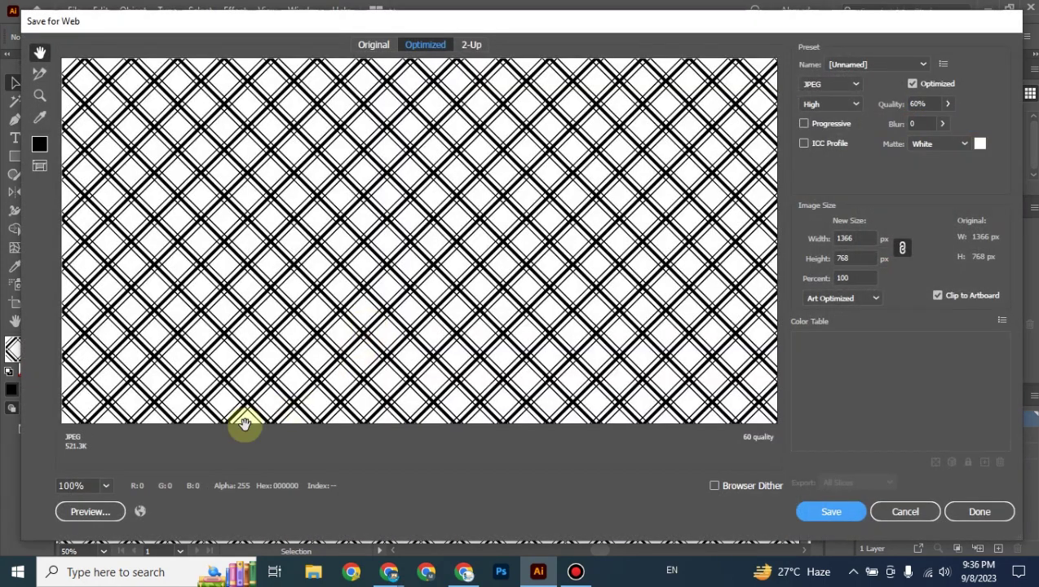
pyautogui.click(104, 484)
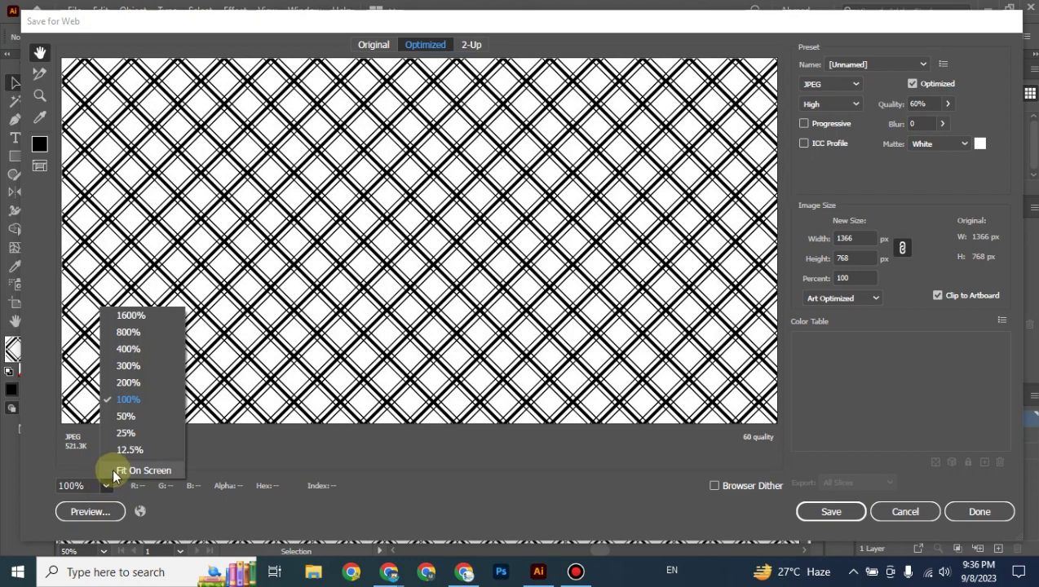
pyautogui.click(128, 381)
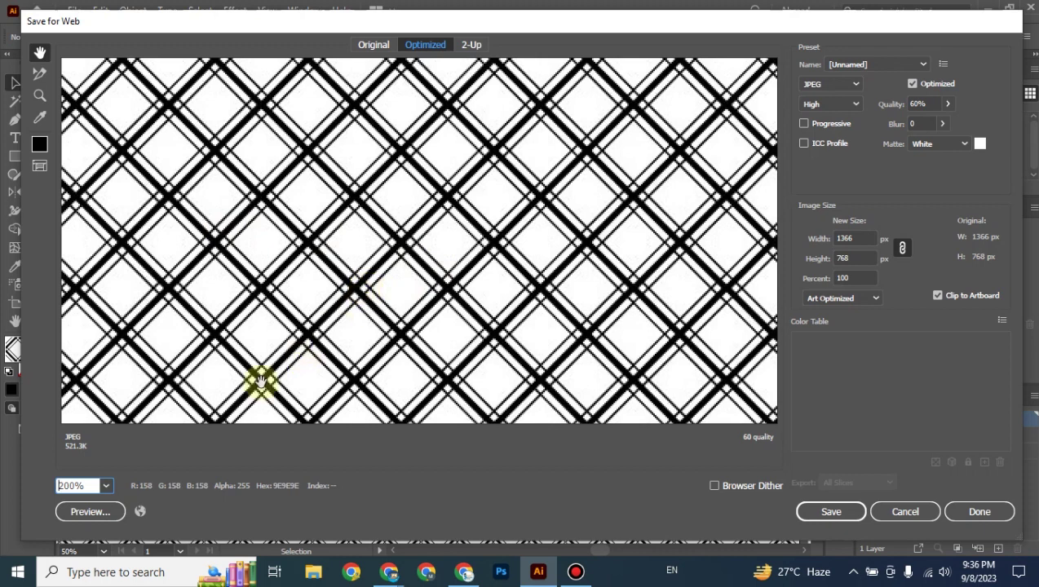
pyautogui.click(105, 486)
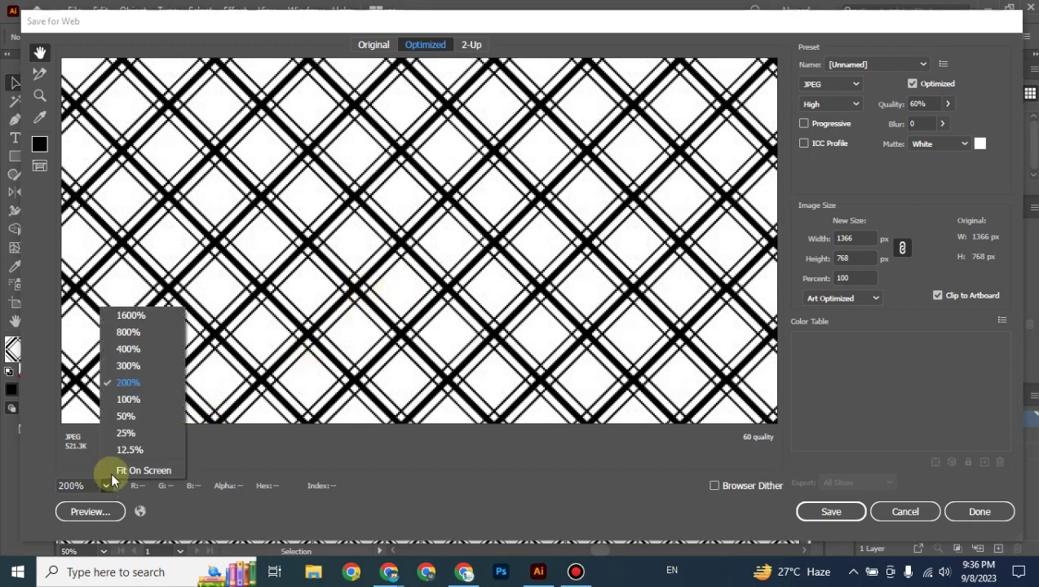
pyautogui.click(141, 400)
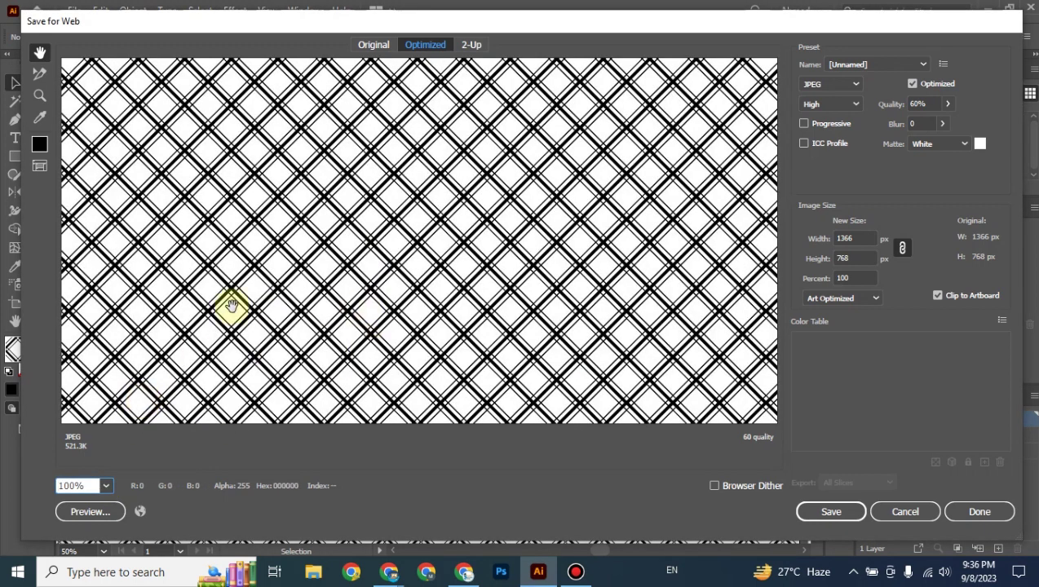
pyautogui.click(901, 508)
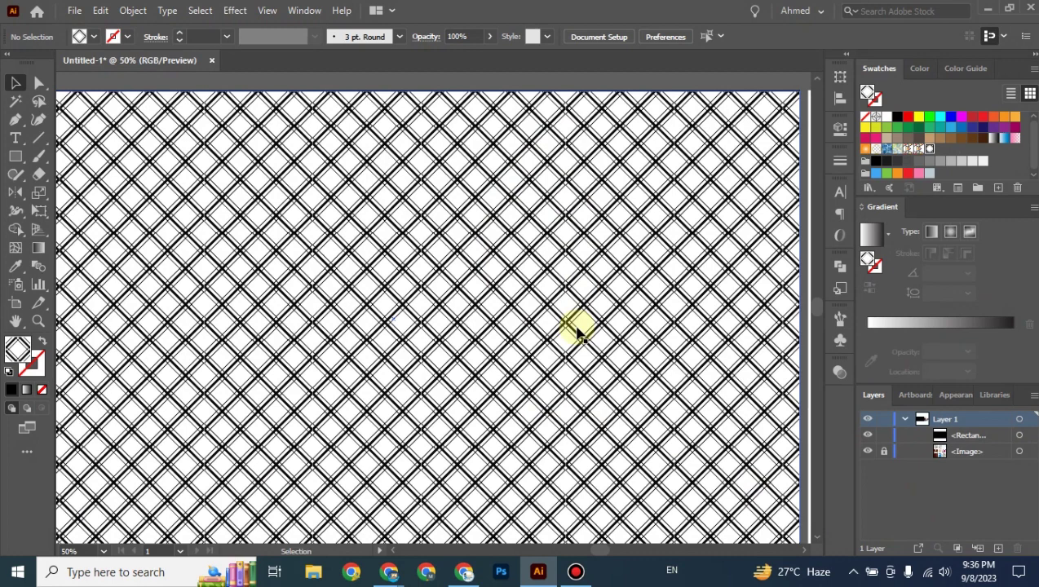
# Step: Delete the pattern-filled rectangle from the artboard
pyautogui.hotkey('ctrl', '-')
pyautogui.hotkey('ctrl', '-')
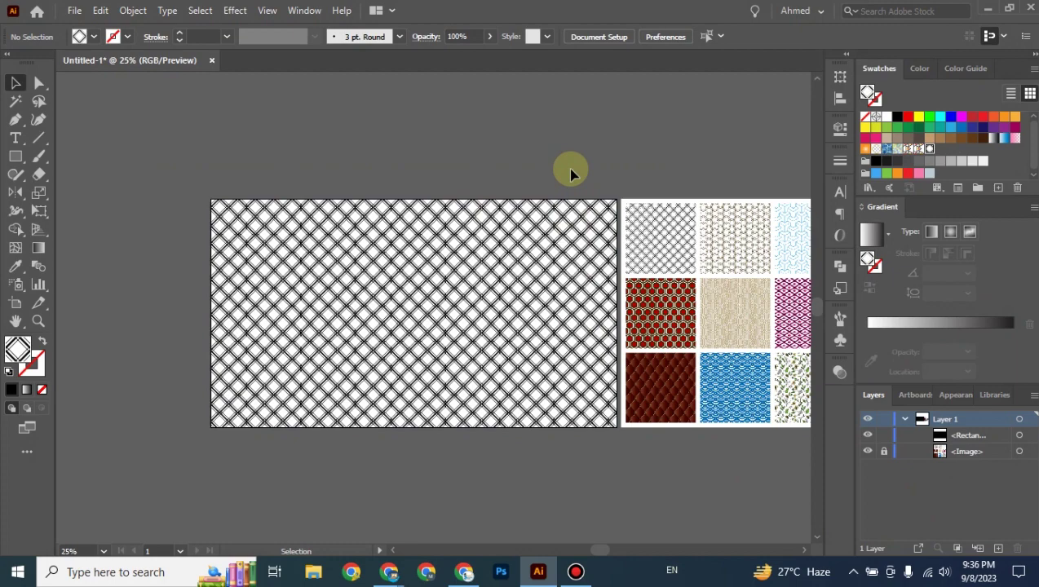
pyautogui.hotkey('ctrl', '+')
pyautogui.hotkey('ctrl', '+')
pyautogui.hotkey('ctrl', '+')
pyautogui.hotkey('ctrl', '+')
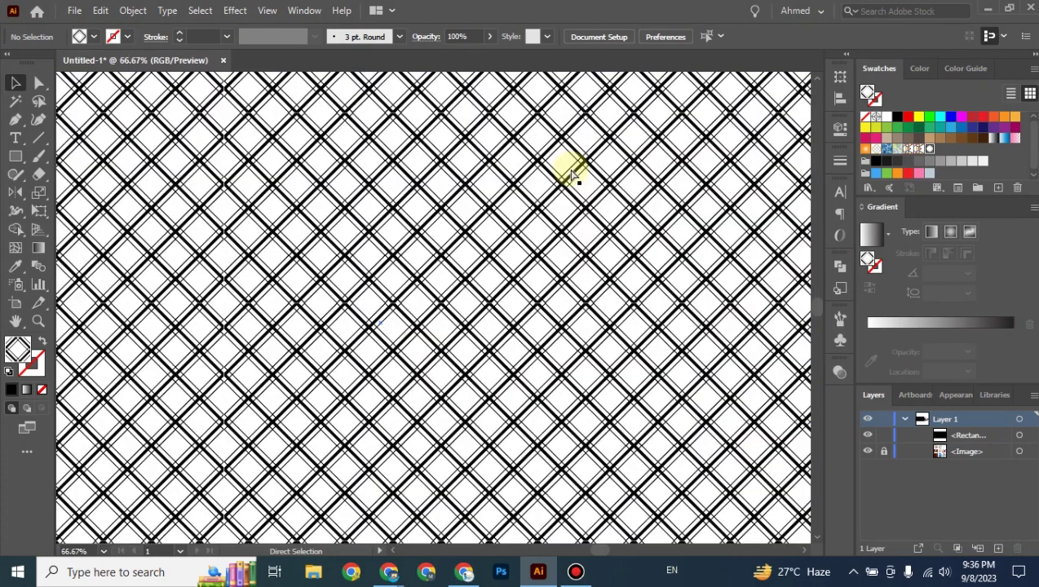
pyautogui.hotkey('ctrl', '-')
pyautogui.hotkey('ctrl', '-')
pyautogui.hotkey('ctrl', '-')
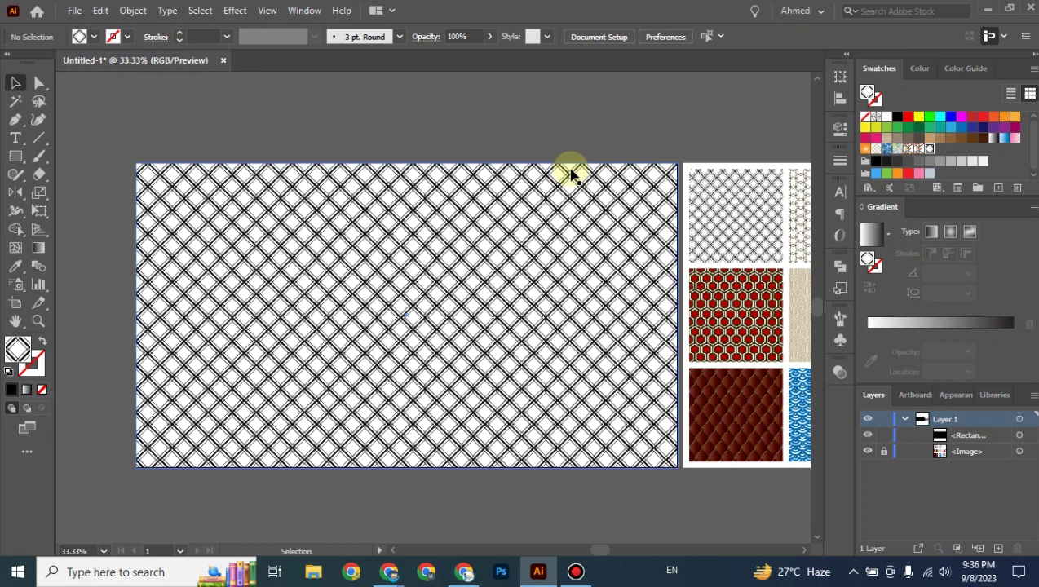
pyautogui.click(522, 281)
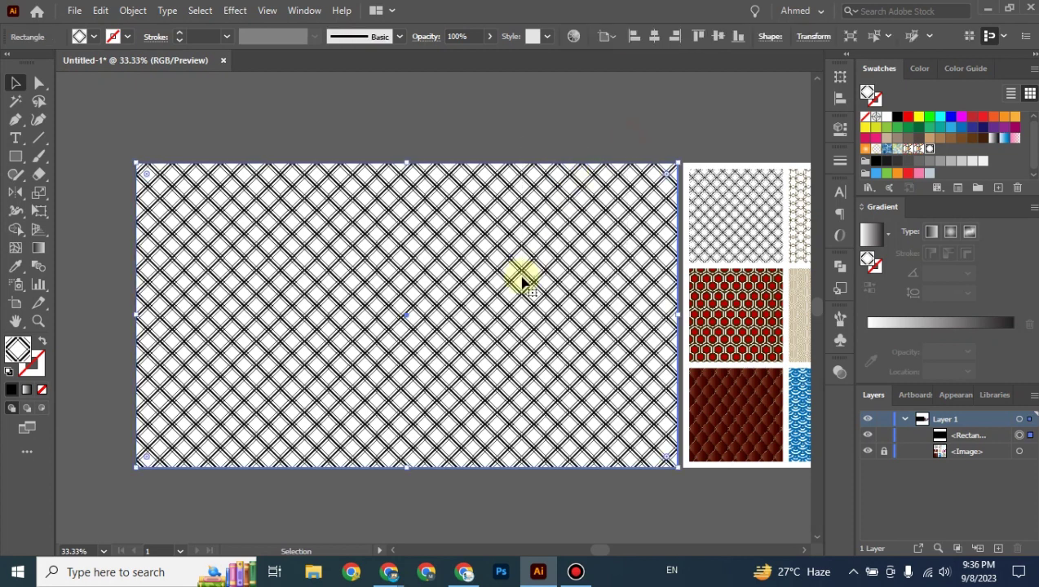
pyautogui.press('Delete')
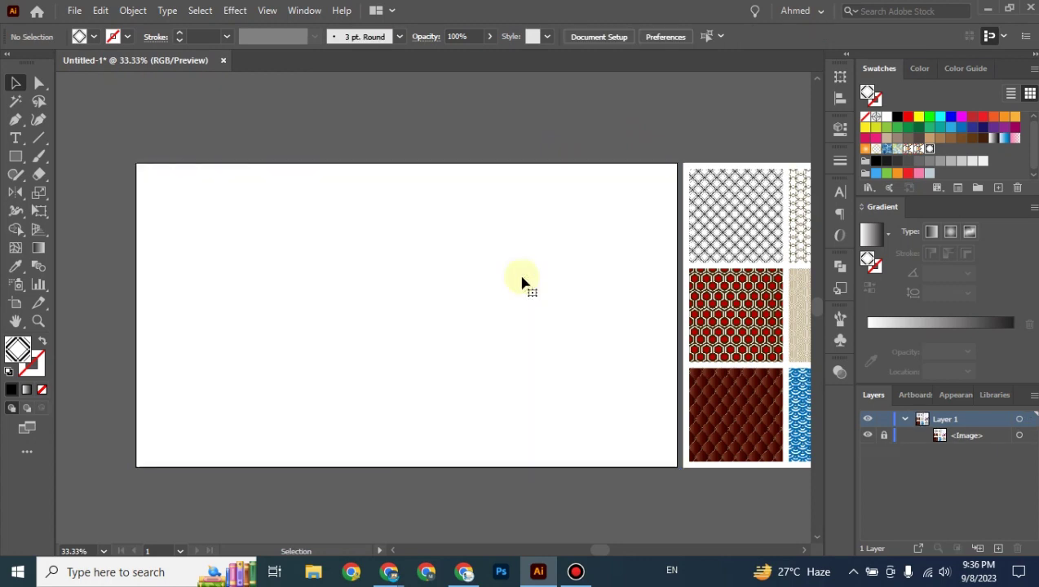
# Step: Examine the diagonal plaid pattern and the neighbouring brown star-and-hexagon line pattern in the reference image at 150% zoom
pyautogui.hscroll(5, 532, 298)
pyautogui.scroll(2, 532, 299)
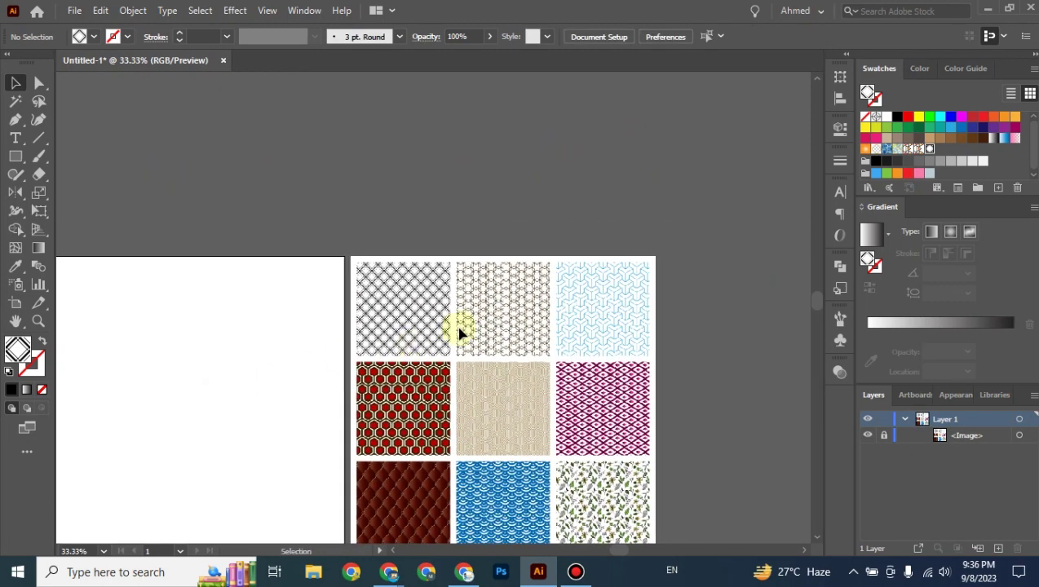
pyautogui.hotkey('ctrl', '+')
pyautogui.hotkey('ctrl', '+')
pyautogui.hotkey('ctrl', '+')
pyautogui.hotkey('ctrl', '+')
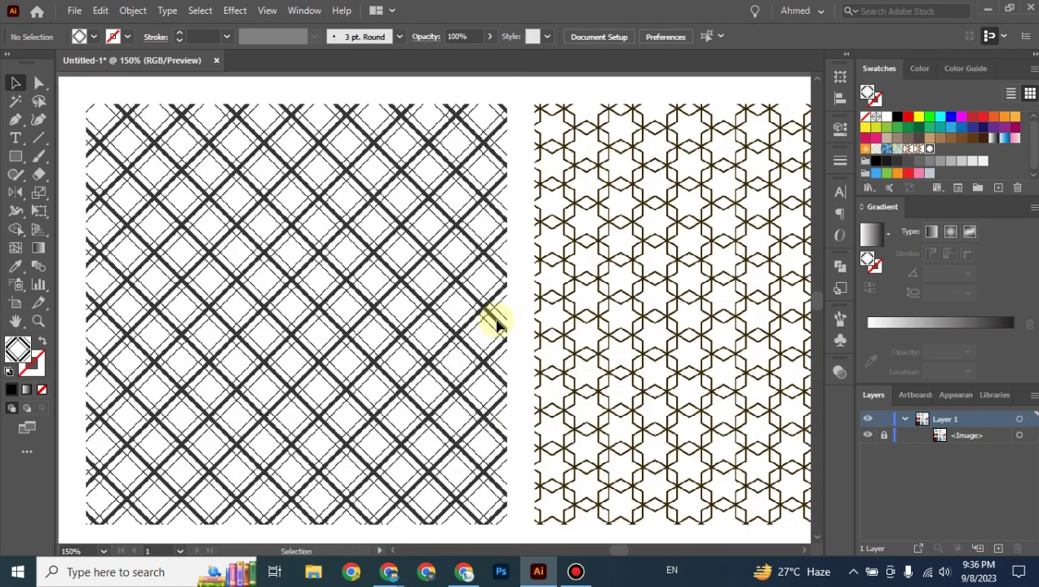
pyautogui.moveTo(644, 326); pyautogui.dragTo(330, 355)
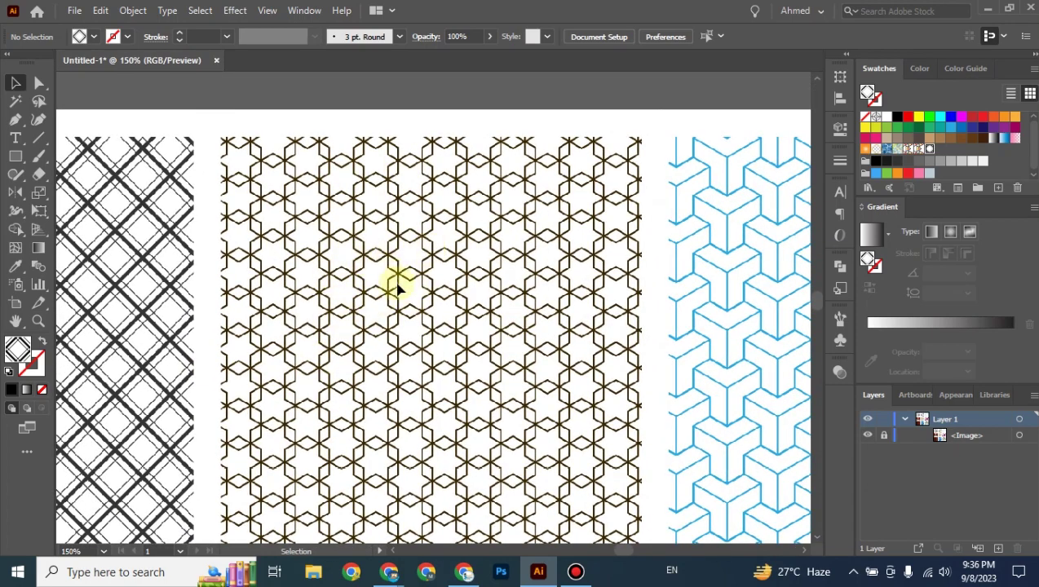
pyautogui.moveTo(400, 303); pyautogui.dragTo(415, 248)
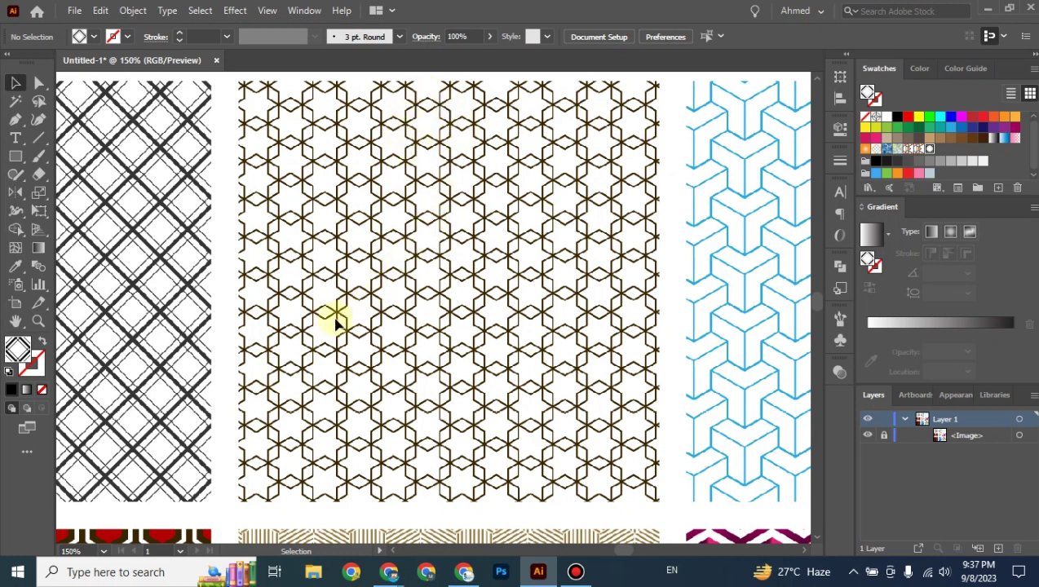
pyautogui.hscroll(-6, 297, 330)
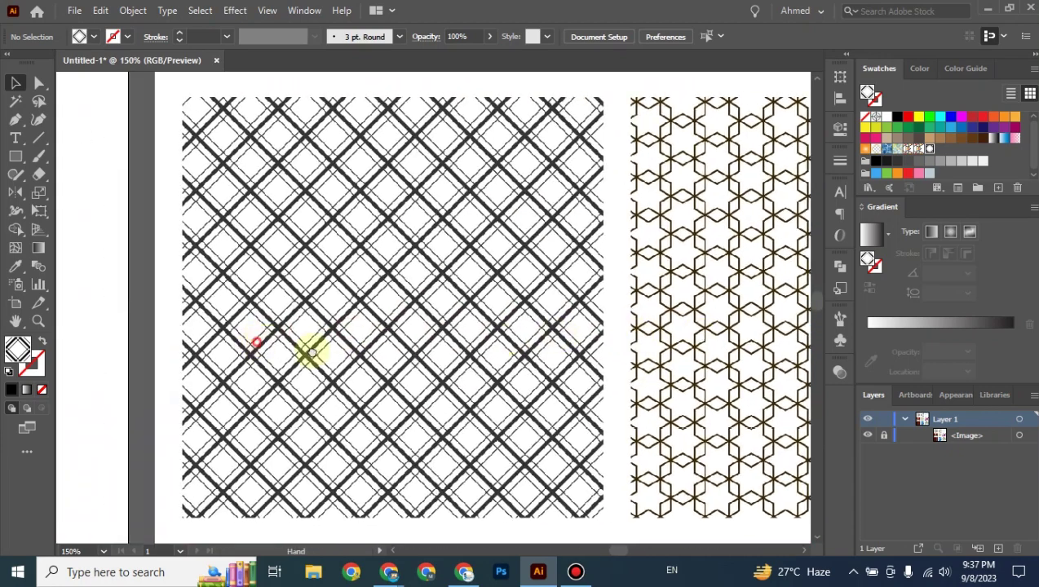
# Step: Create a six-sided polygon with a 50 px radius on the blank artboard beside the reference image
pyautogui.hscroll(-5, 310, 351)
pyautogui.moveTo(355, 342); pyautogui.dragTo(654, 347)
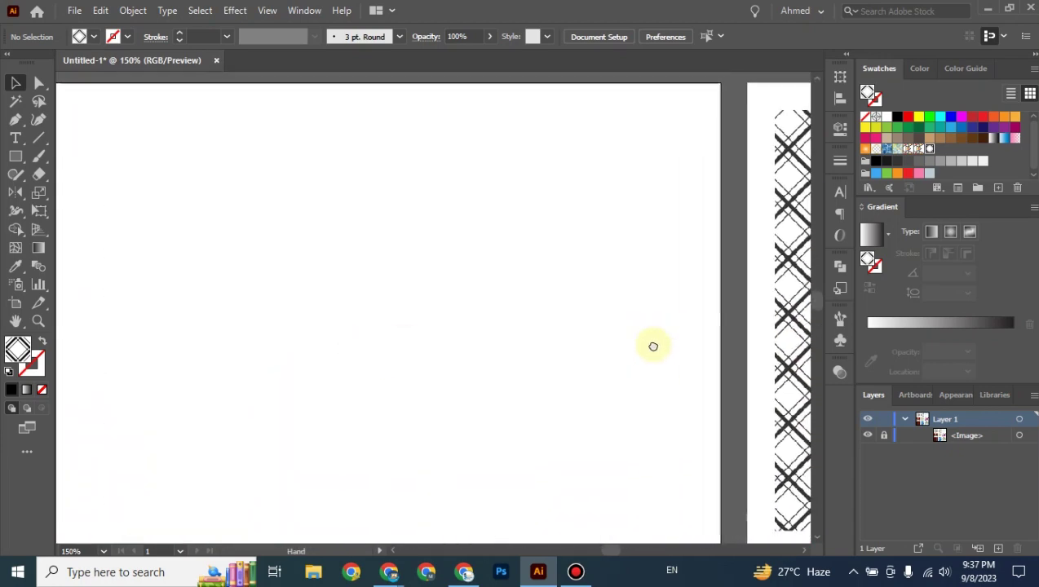
pyautogui.click(15, 156)
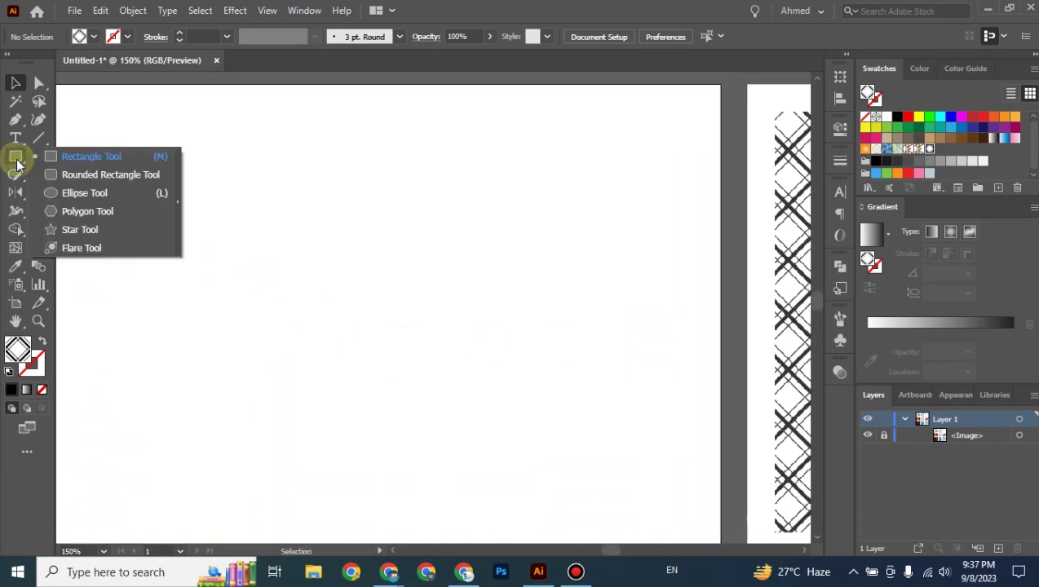
pyautogui.click(95, 215)
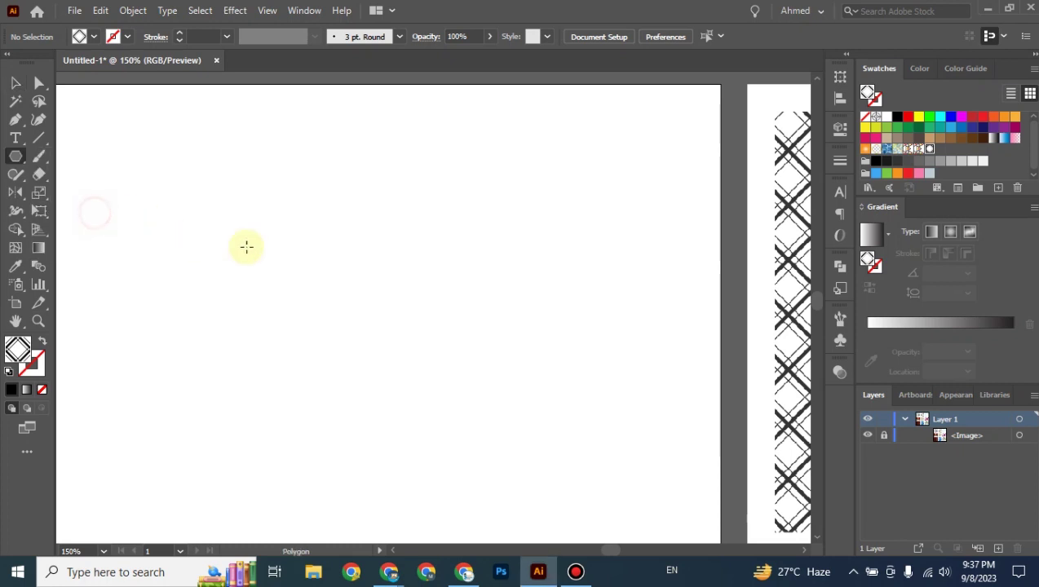
pyautogui.click(389, 262)
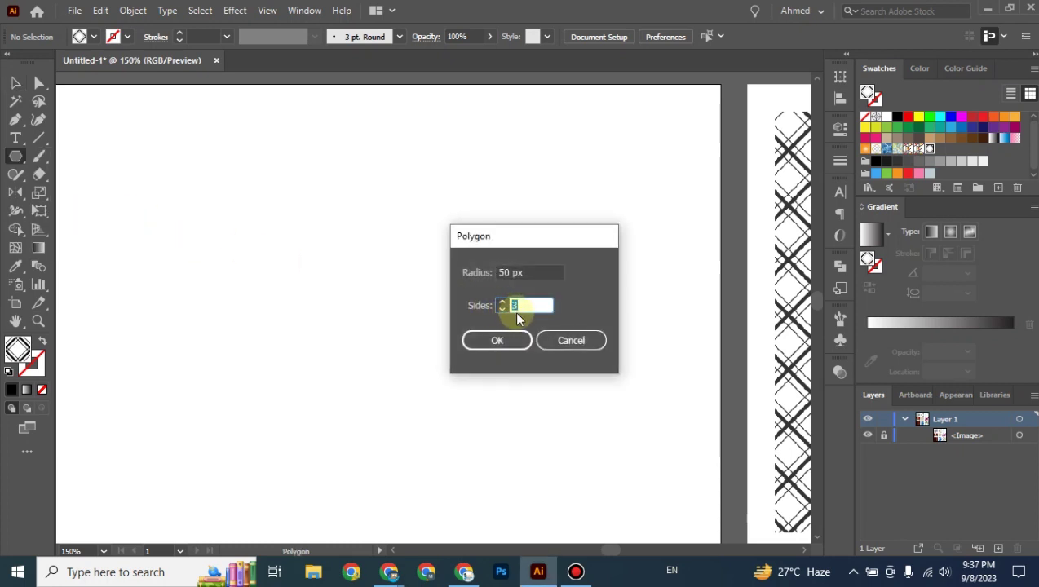
pyautogui.write('6')
pyautogui.click(511, 342)
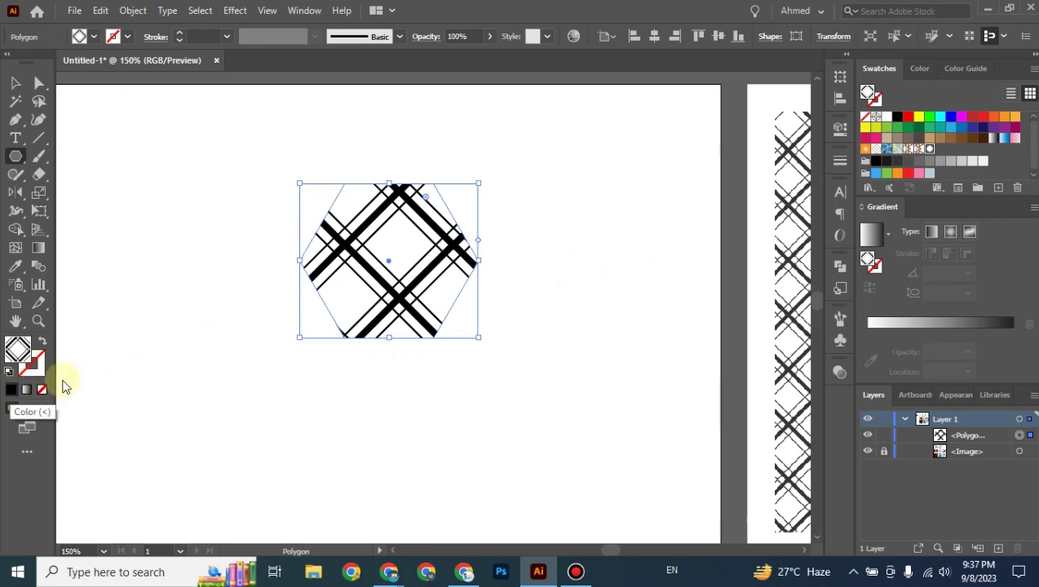
# Step: Give the hexagon black colour and swap it to the stroke, leaving a black outline with no fill
pyautogui.click(876, 161)
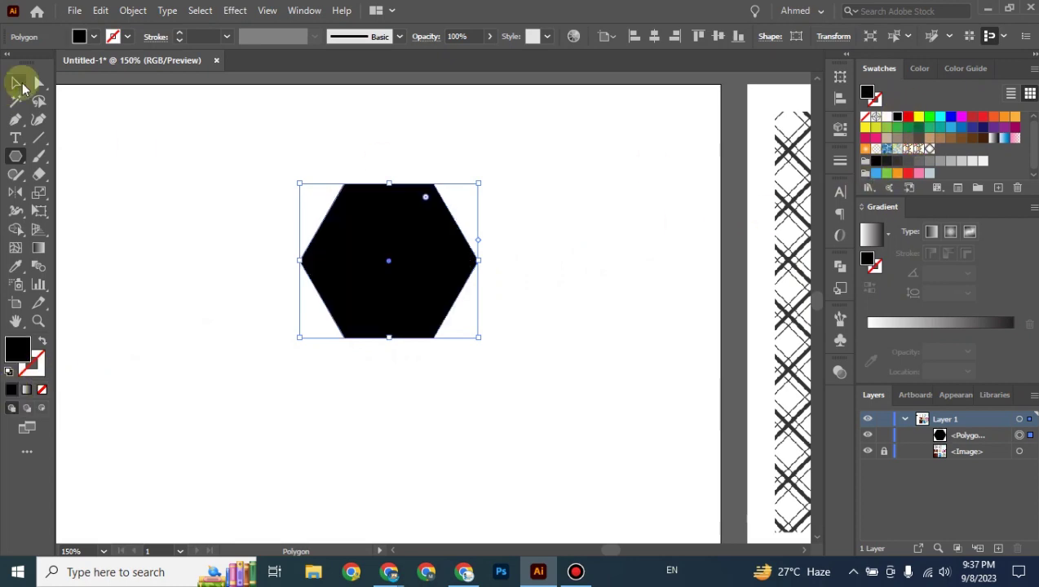
pyautogui.click(15, 82)
pyautogui.click(677, 278)
pyautogui.moveTo(659, 295); pyautogui.dragTo(251, 335)
pyautogui.moveTo(700, 352); pyautogui.dragTo(764, 362)
pyautogui.moveTo(366, 362); pyautogui.dragTo(674, 389)
pyautogui.click(388, 351)
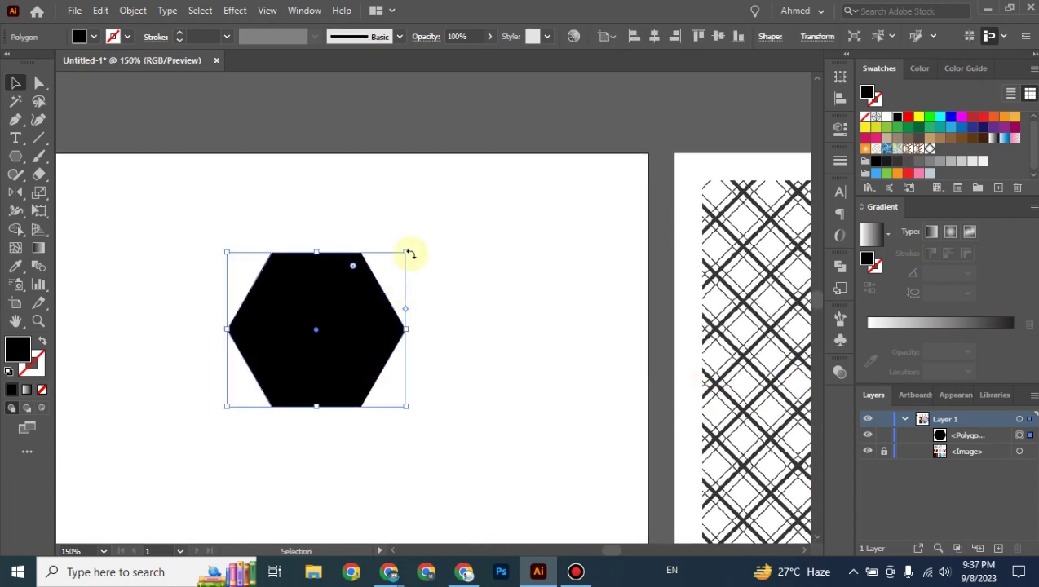
pyautogui.click(40, 340)
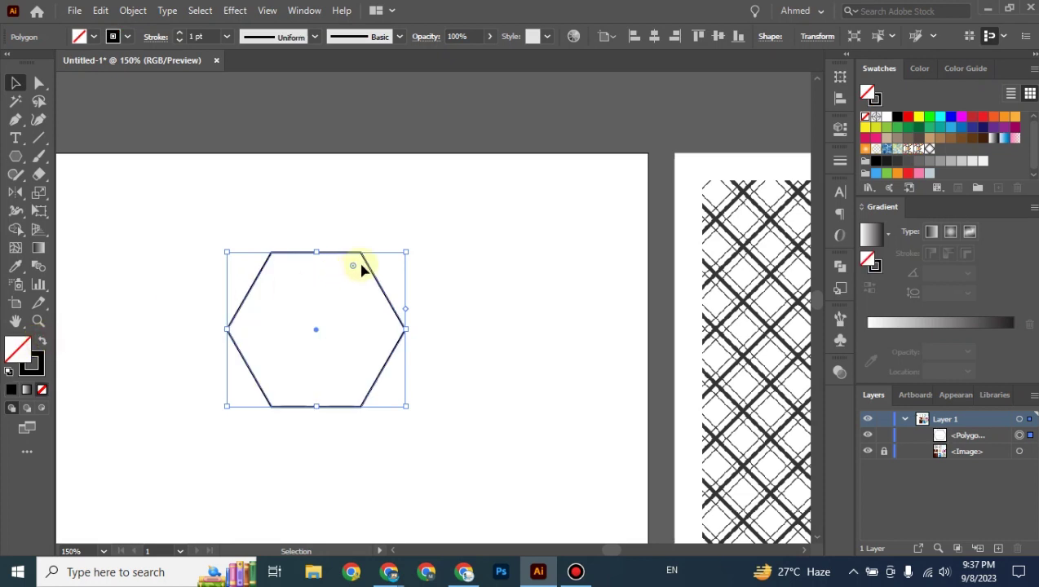
# Step: Rotate the outlined hexagon a quarter turn so its corners point up and down, and deselect it
pyautogui.moveTo(409, 244); pyautogui.dragTo(427, 419)
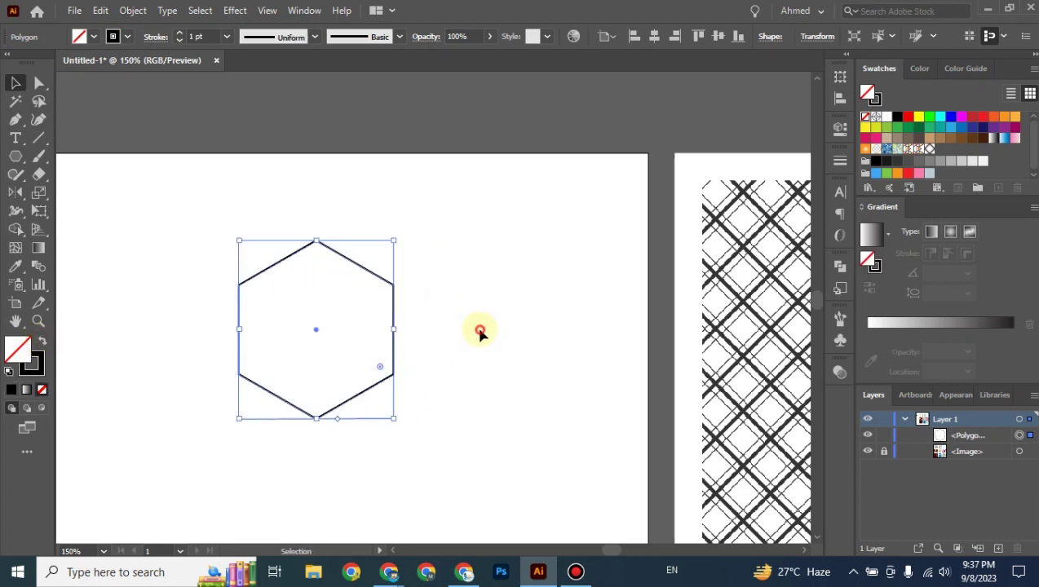
pyautogui.click(479, 334)
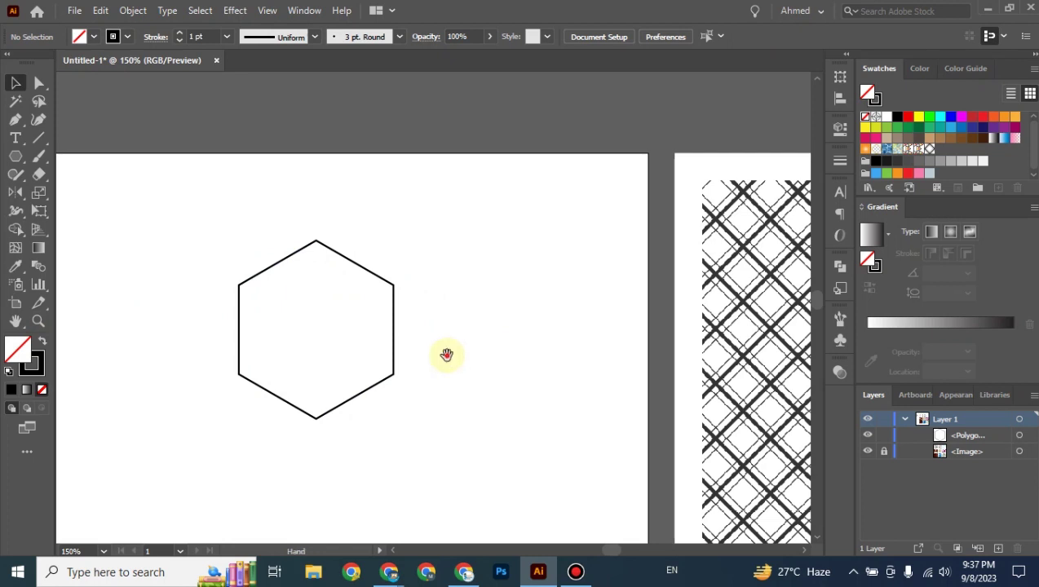
pyautogui.moveTo(447, 355); pyautogui.dragTo(487, 381)
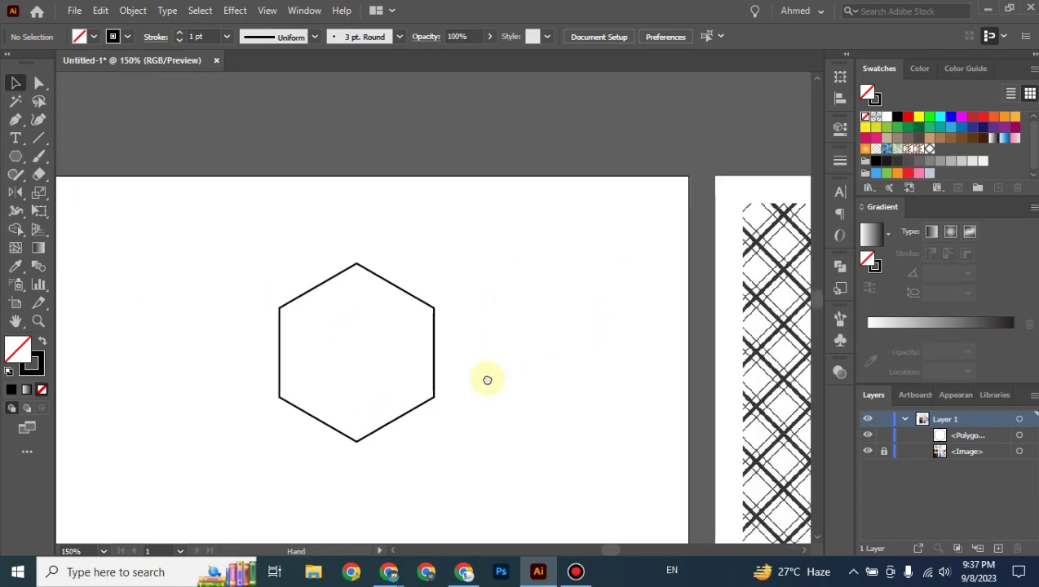
# Step: Make a new pattern from the outlined hexagon and enter pattern editing mode
pyautogui.click(434, 373)
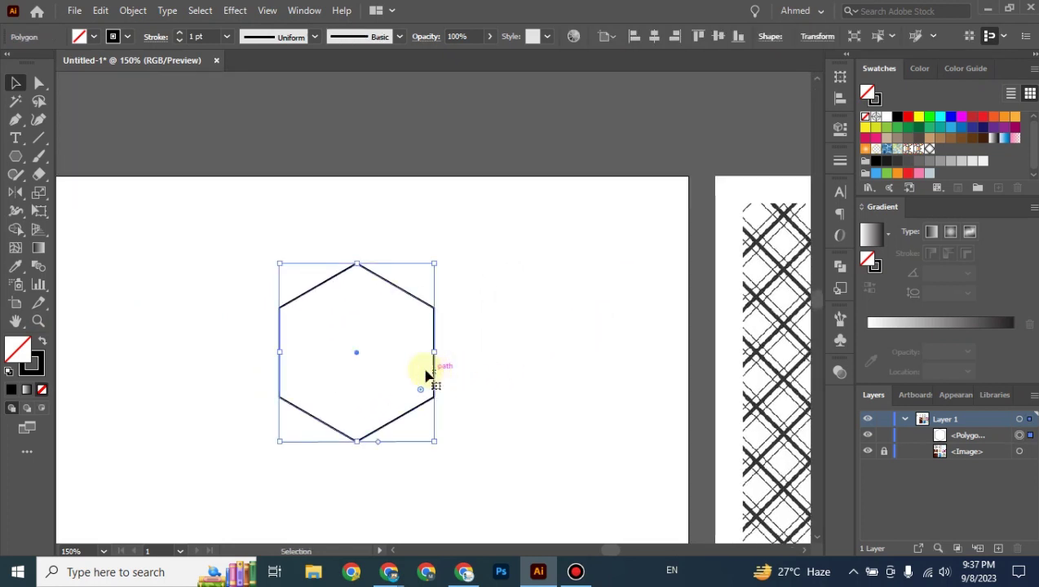
pyautogui.click(133, 11)
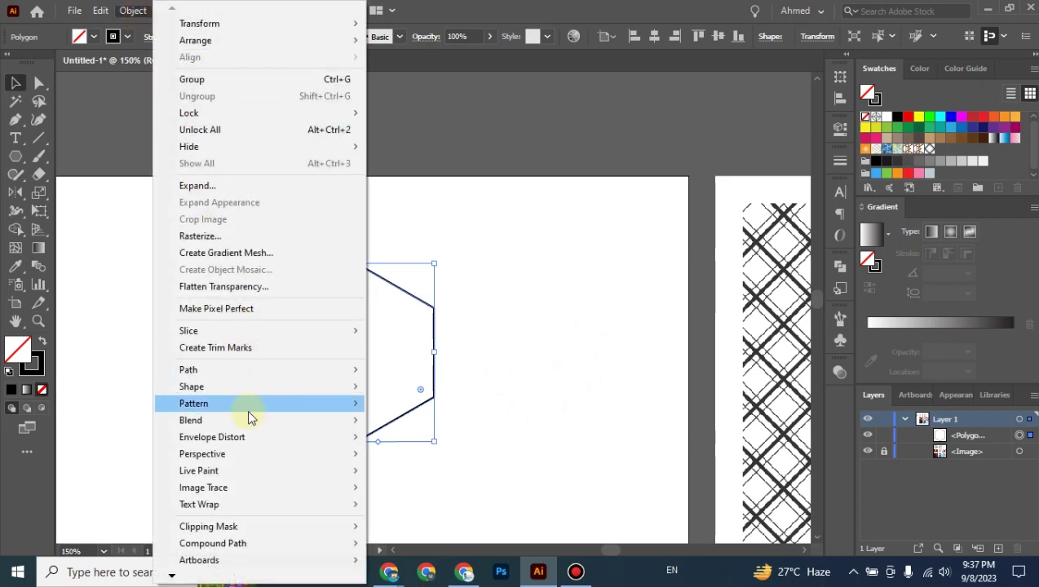
pyautogui.moveTo(248, 405)
pyautogui.click(395, 403)
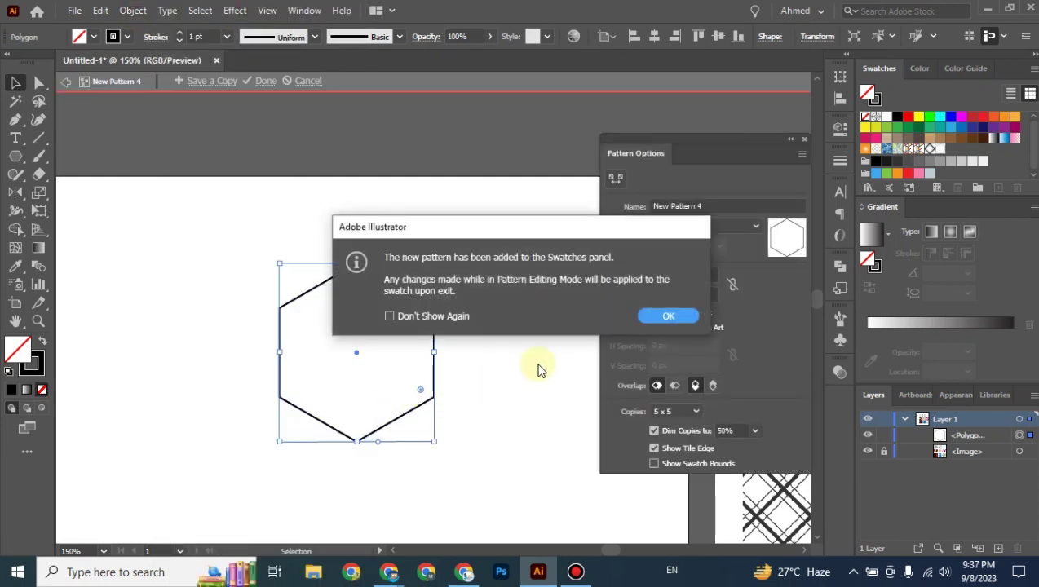
pyautogui.click(670, 316)
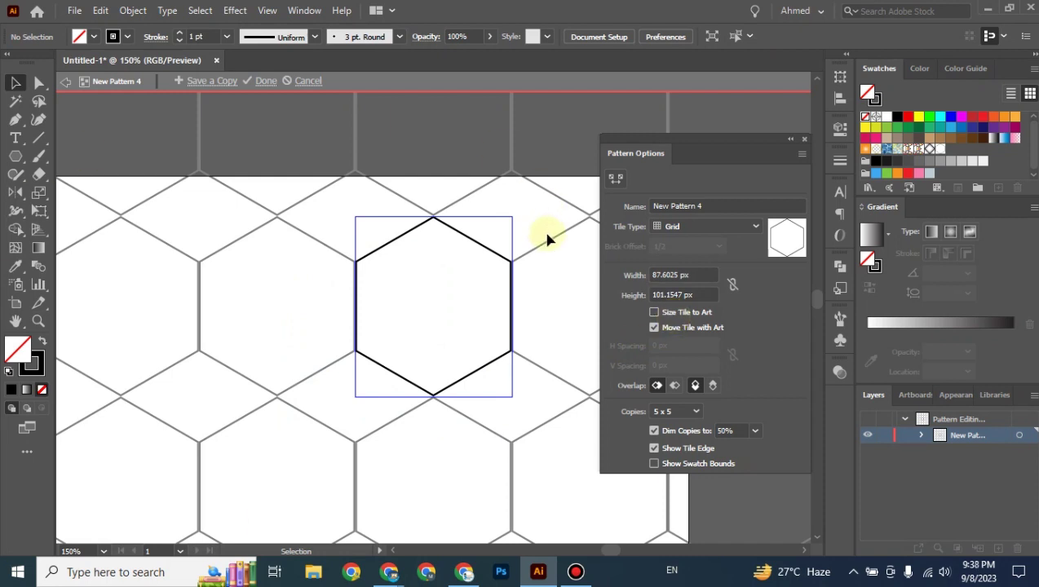
# Step: Try the Brick by Row tile type and settle on Brick by Column for the hexagon pattern
pyautogui.click(688, 229)
pyautogui.click(696, 259)
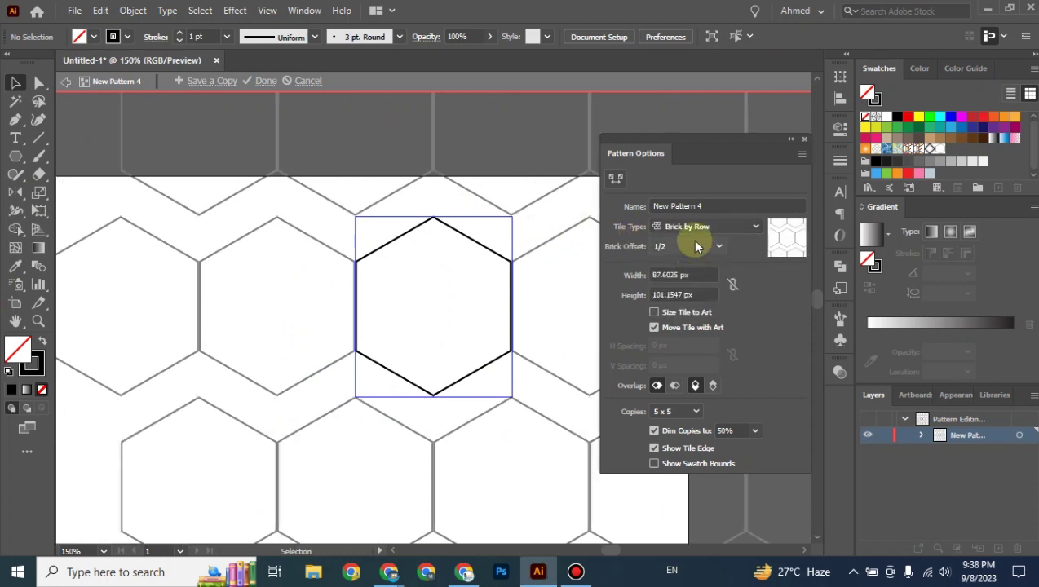
pyautogui.click(693, 227)
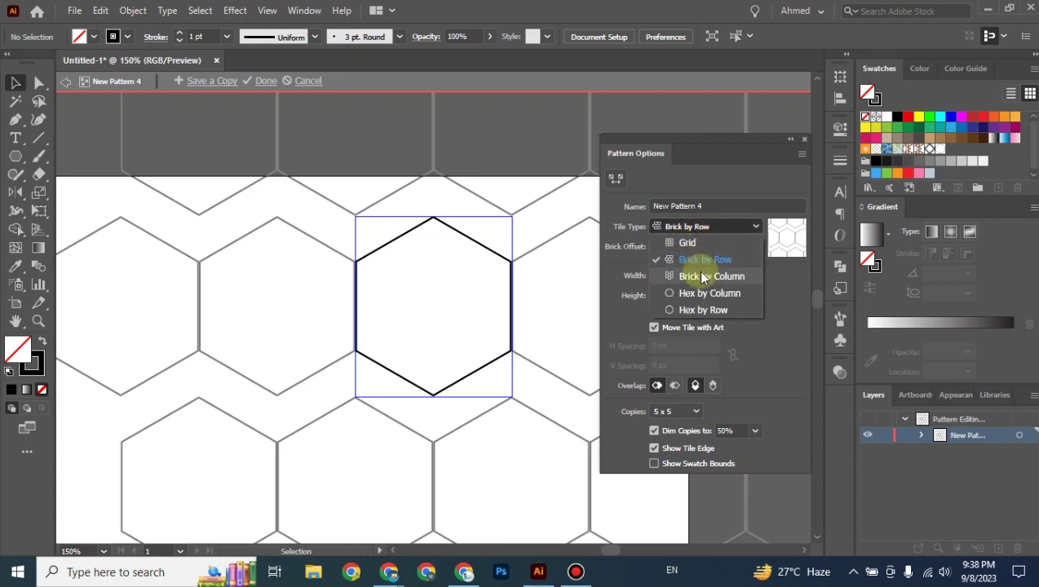
pyautogui.click(700, 275)
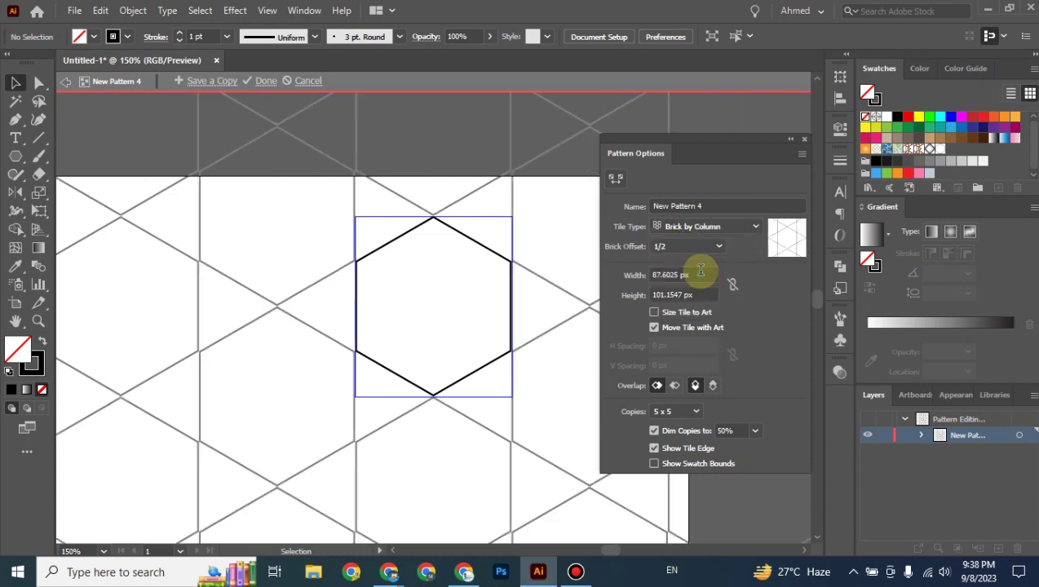
# Step: Reduce the pattern tile's height and width to 69 px each so the hexagons overlap
pyautogui.click(702, 274)
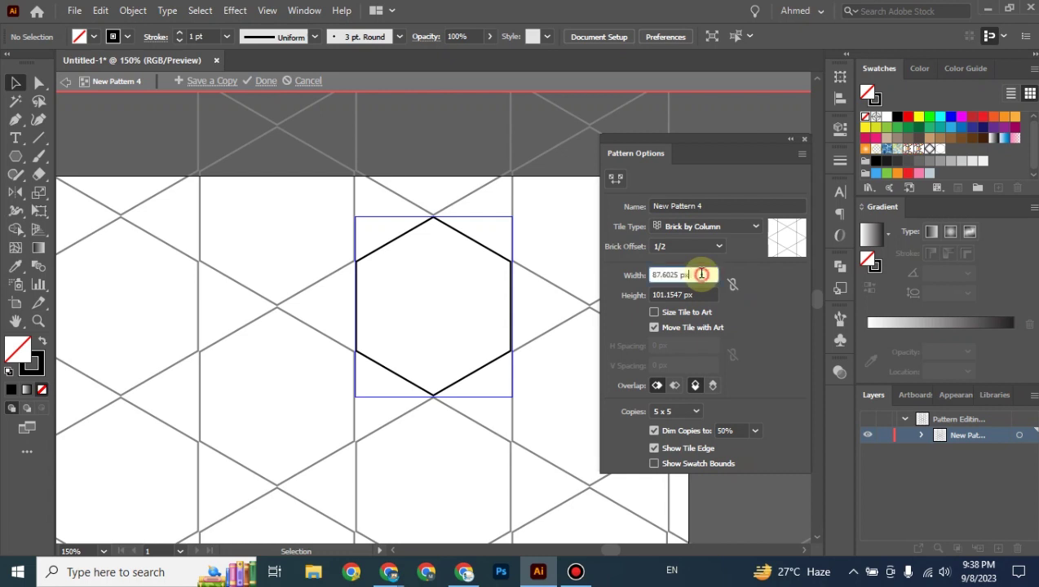
pyautogui.click(703, 294)
pyautogui.hotkey('ctrl', 'a')
pyautogui.write('77')
pyautogui.press('Return')
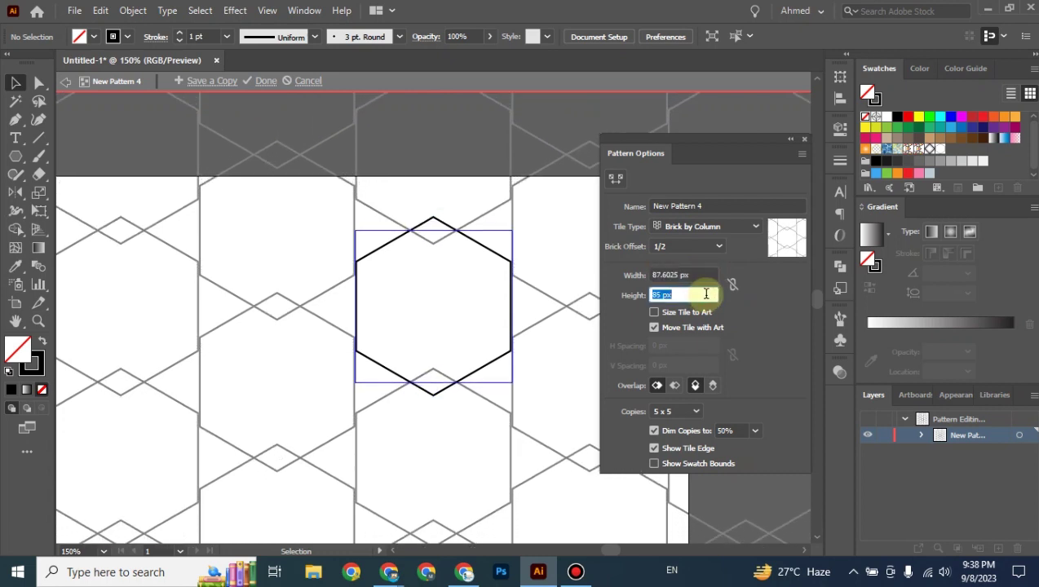
pyautogui.press('Down')
pyautogui.press('Down')
pyautogui.press('Down')
pyautogui.press('Down')
pyautogui.press('Down')
pyautogui.press('Down')
pyautogui.press('Down')
pyautogui.press('Down')
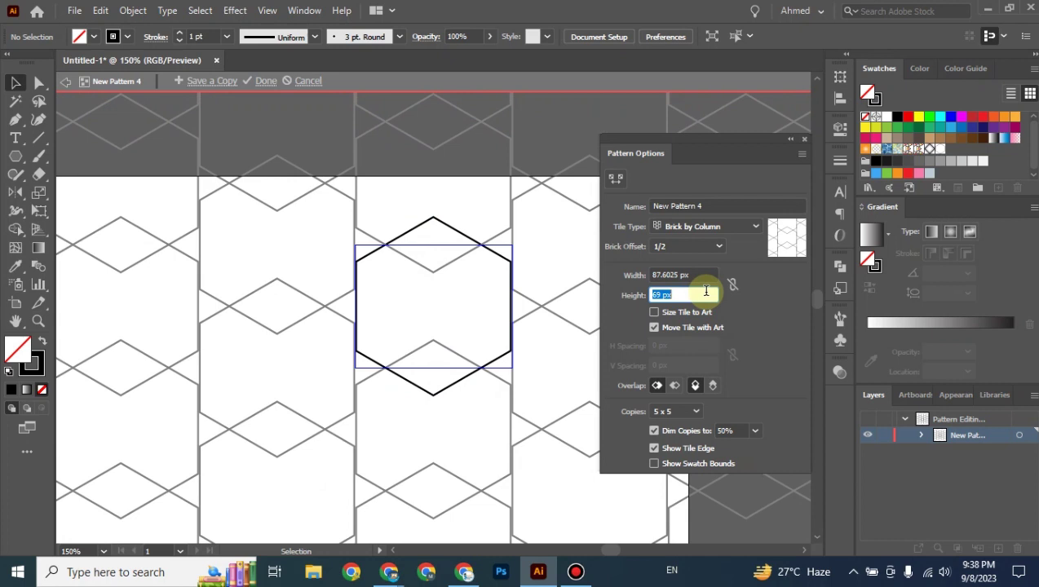
pyautogui.click(701, 274)
pyautogui.write('76')
pyautogui.press('Return')
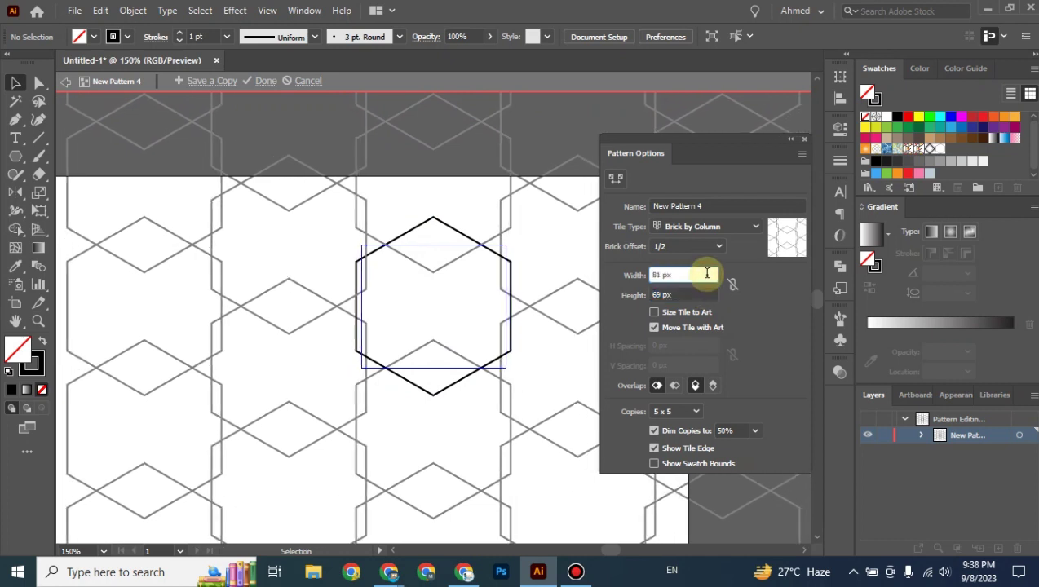
pyautogui.press('Down')
pyautogui.press('Down')
pyautogui.press('Down')
pyautogui.press('Down')
pyautogui.press('Down')
pyautogui.press('Down')
pyautogui.press('Down')
pyautogui.press('Down')
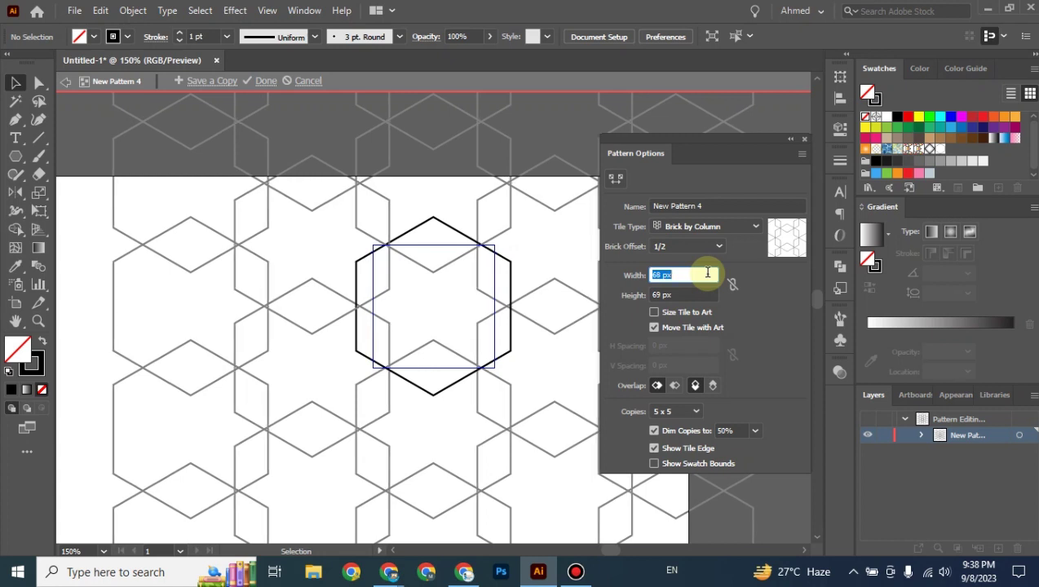
pyautogui.press('Up')
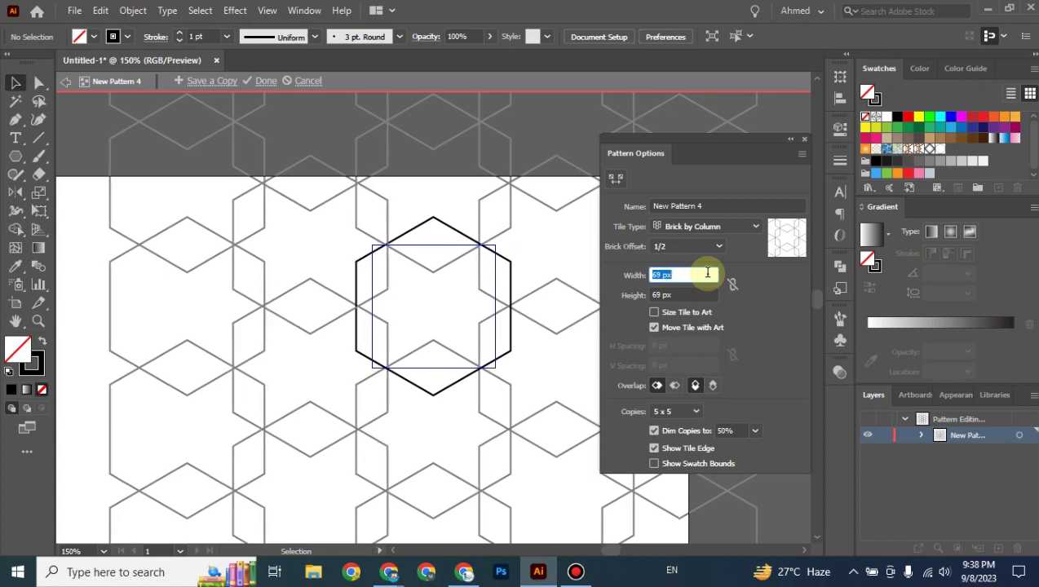
# Step: Try the Brick by Row tile type on the overlapping hexagons and switch back to Brick by Column
pyautogui.click(707, 228)
pyautogui.click(705, 259)
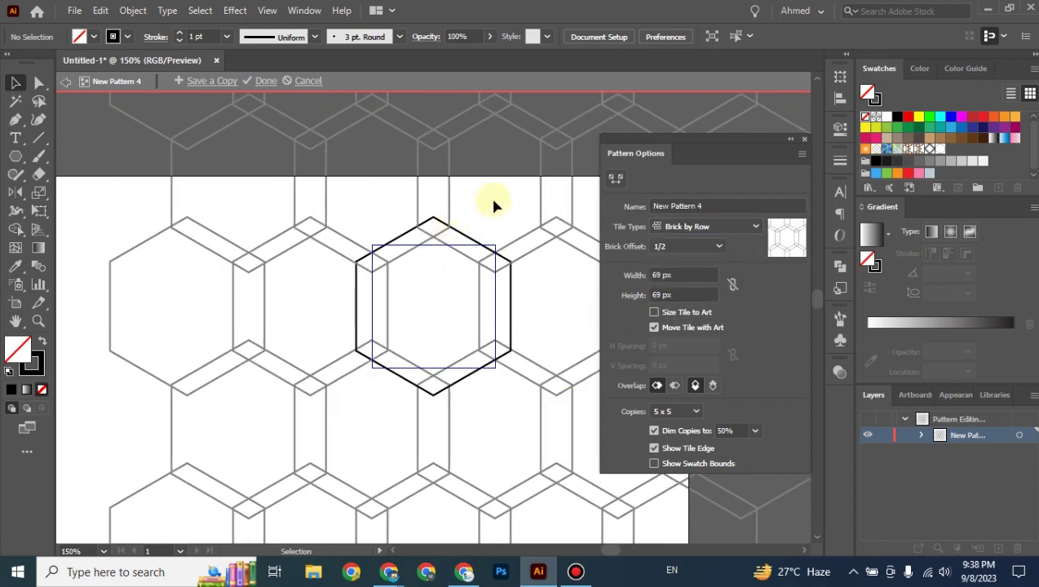
pyautogui.moveTo(504, 210); pyautogui.dragTo(402, 165)
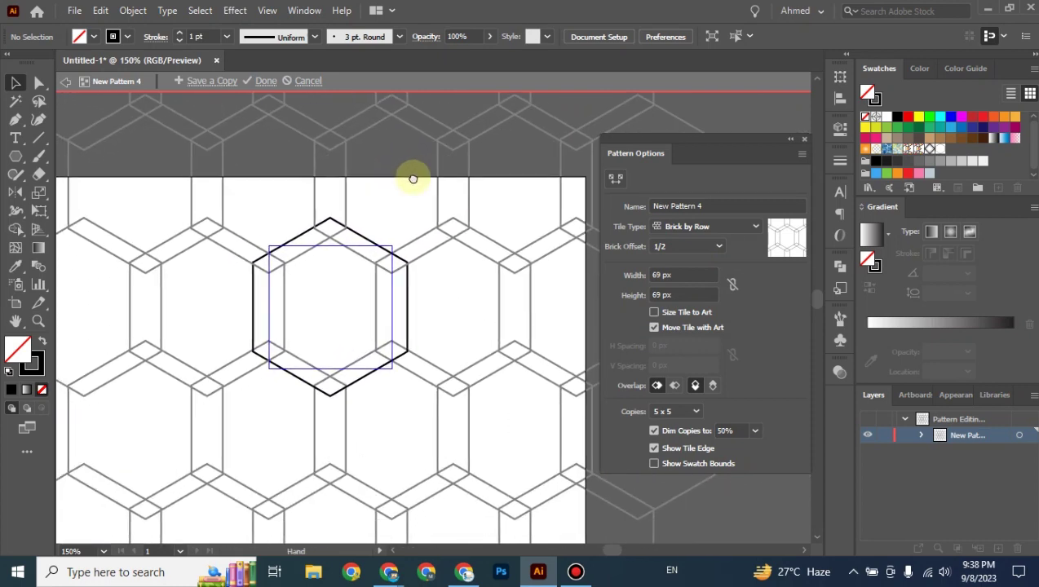
pyautogui.click(683, 225)
pyautogui.click(708, 276)
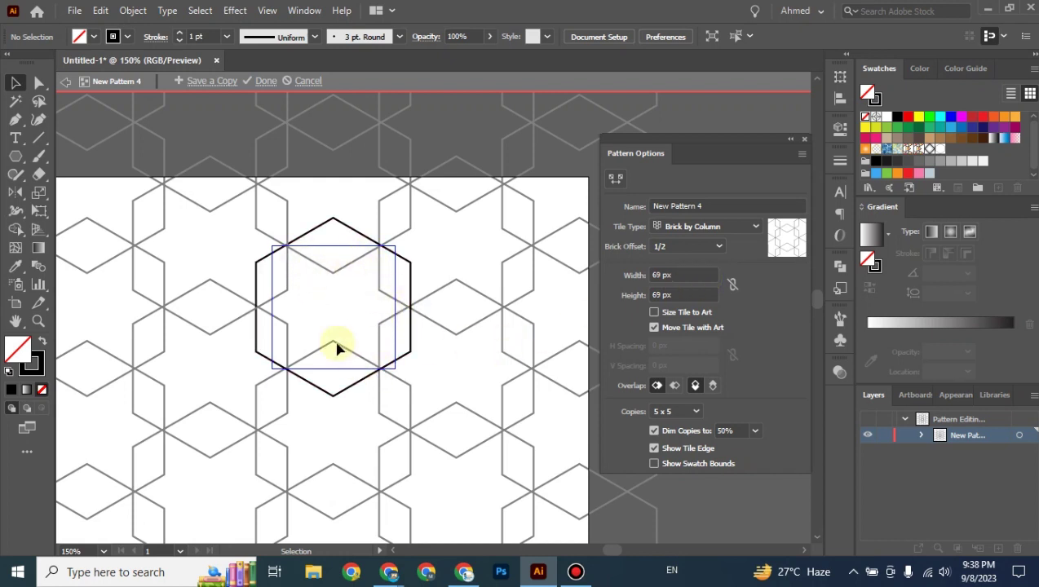
# Step: Try tile widths of 66 and 67 px and return the tile width to 69 px
pyautogui.click(691, 275)
pyautogui.press('Down')
pyautogui.press('Down')
pyautogui.press('Down')
pyautogui.press('Down')
pyautogui.press('Down')
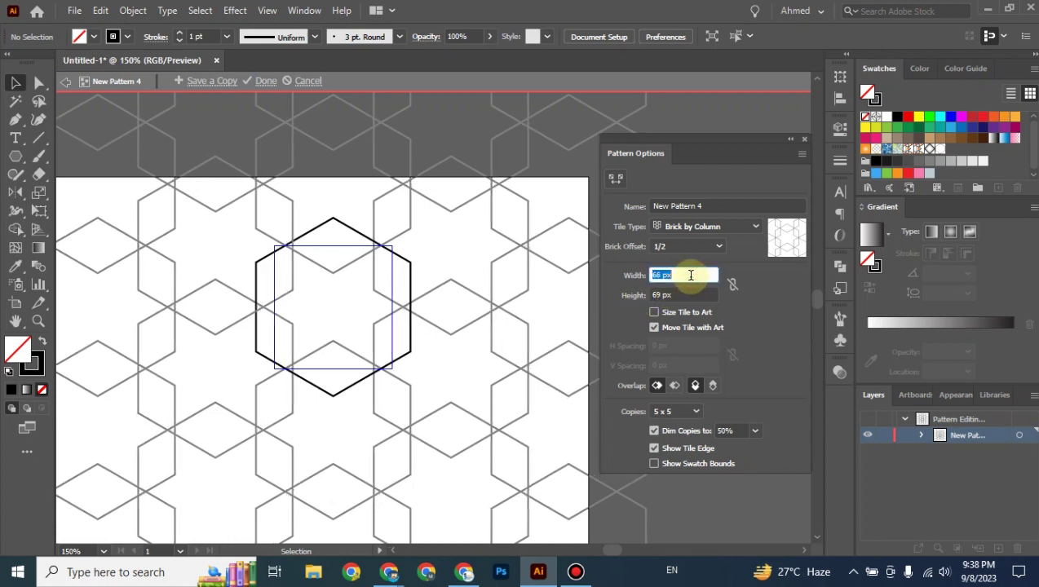
pyautogui.press('Up')
pyautogui.press('Up')
pyautogui.press('Up')
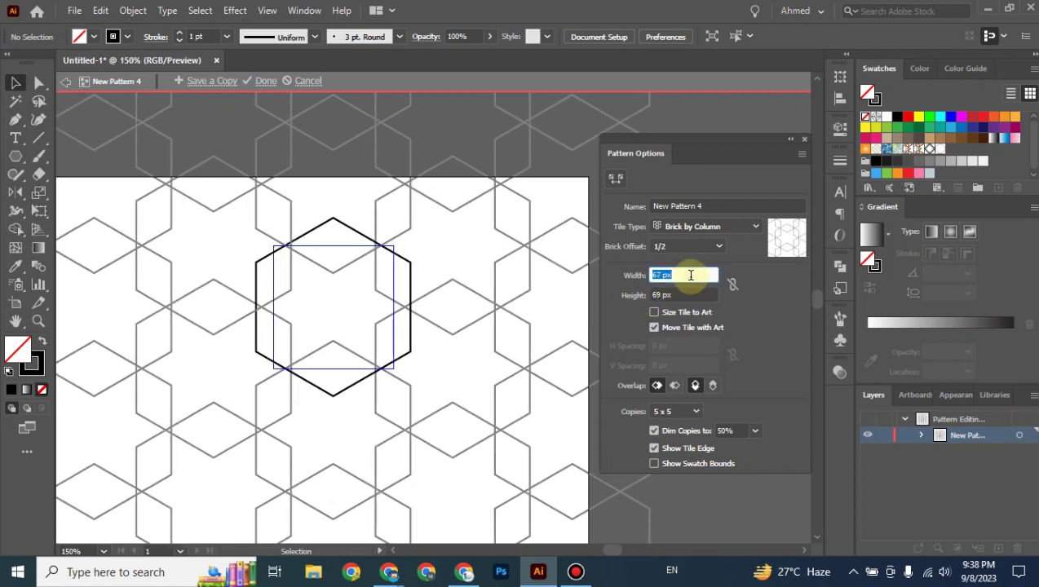
pyautogui.press('Up')
pyautogui.press('Up')
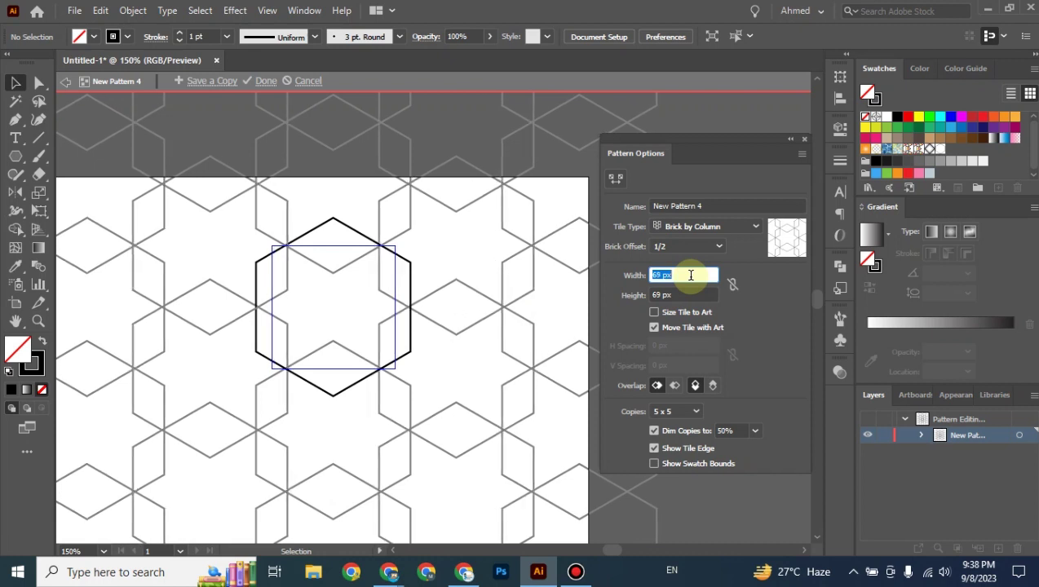
# Step: Fine-tune the pattern tile's height by trying values between 67 and 75 px and set it to 70 px
pyautogui.click(687, 293)
pyautogui.press('Down')
pyautogui.press('Down')
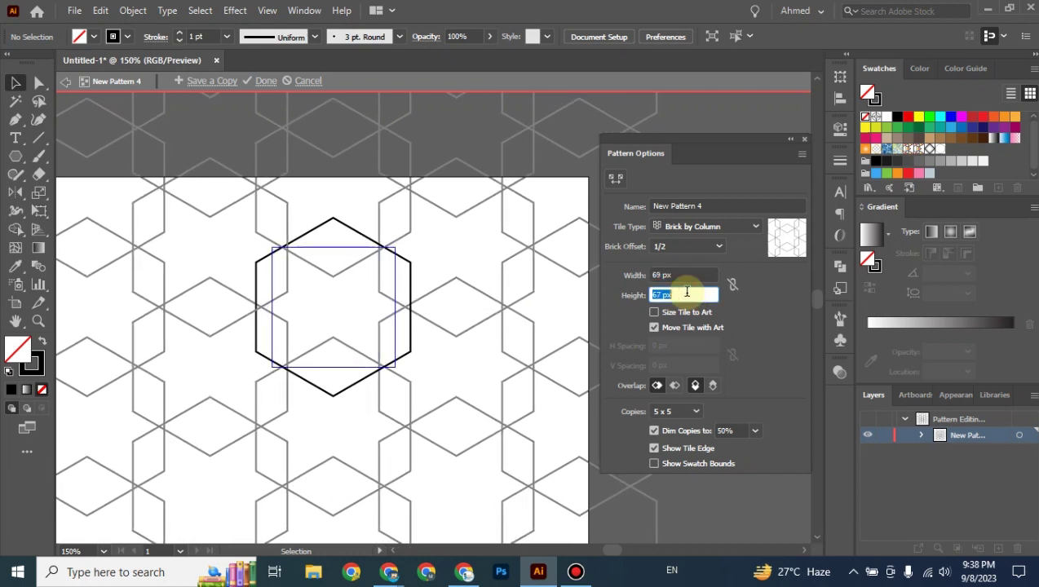
pyautogui.press('Up')
pyautogui.press('Up')
pyautogui.press('Up')
pyautogui.press('Up')
pyautogui.press('Up')
pyautogui.press('Up')
pyautogui.press('Up')
pyautogui.press('Up')
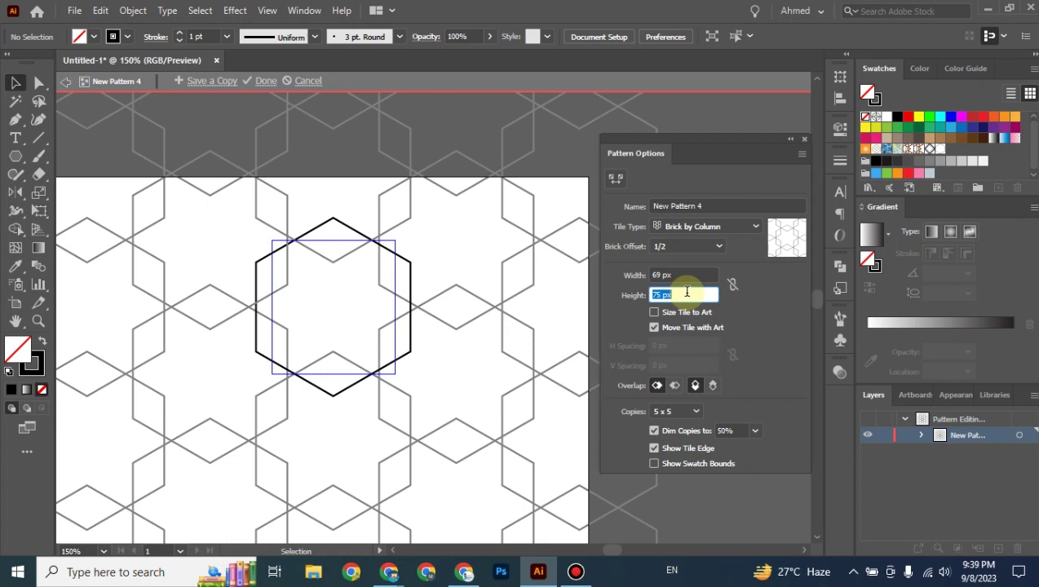
pyautogui.press('Down')
pyautogui.press('Down')
pyautogui.press('Down')
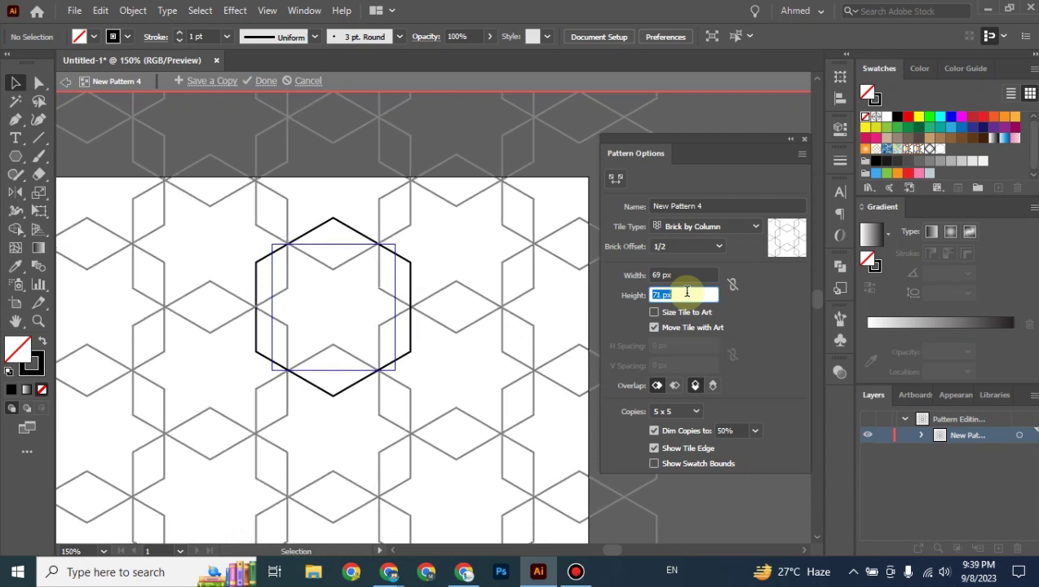
pyautogui.press('Down')
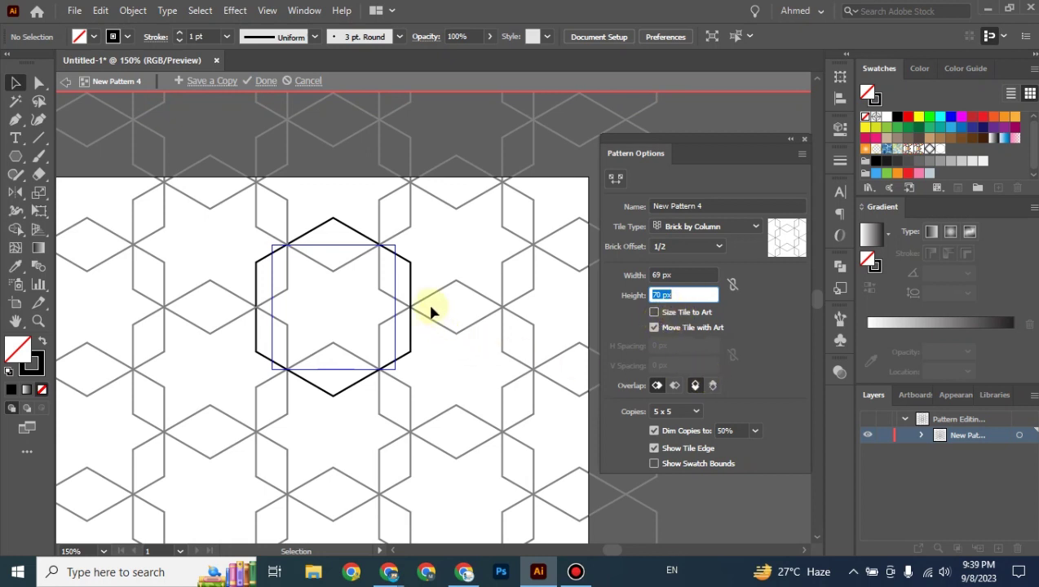
# Step: Recolour the pattern hexagon's outline orange (FF6024), keeping it without fill, and finish editing the pattern
pyautogui.click(409, 280)
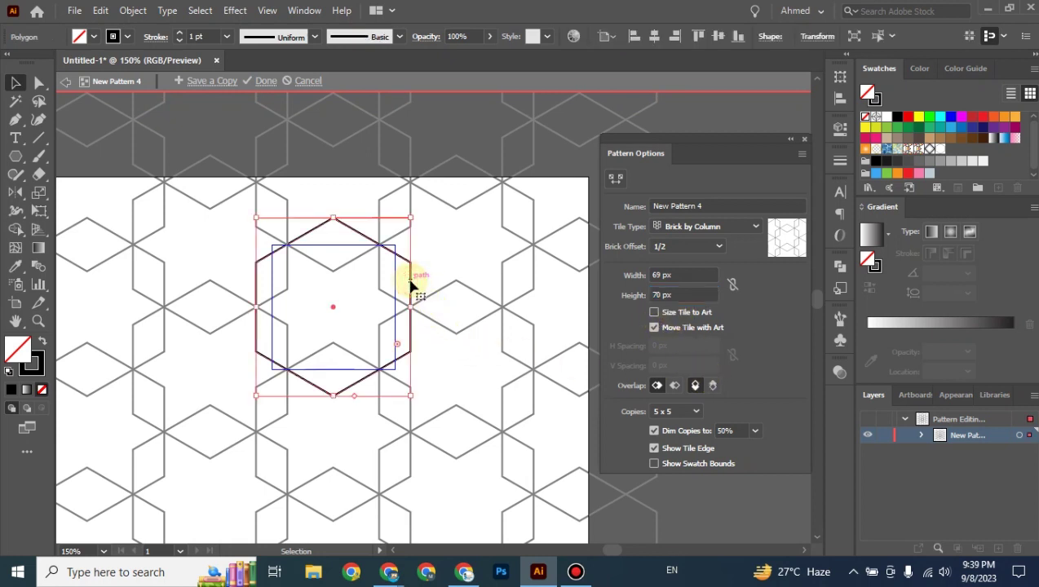
pyautogui.click(908, 119)
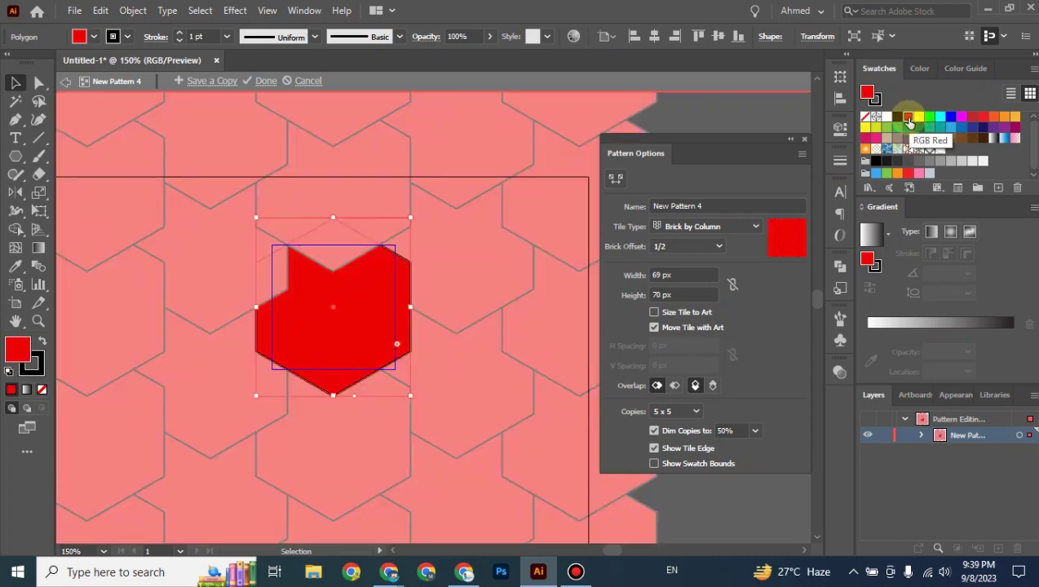
pyautogui.hotkey('ctrl', 'z')
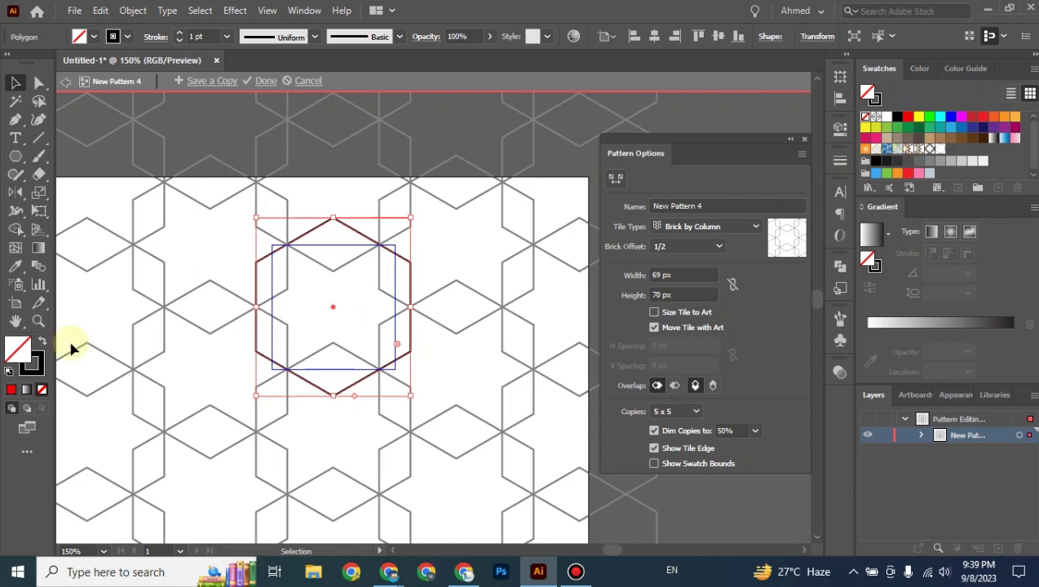
pyautogui.click(33, 364)
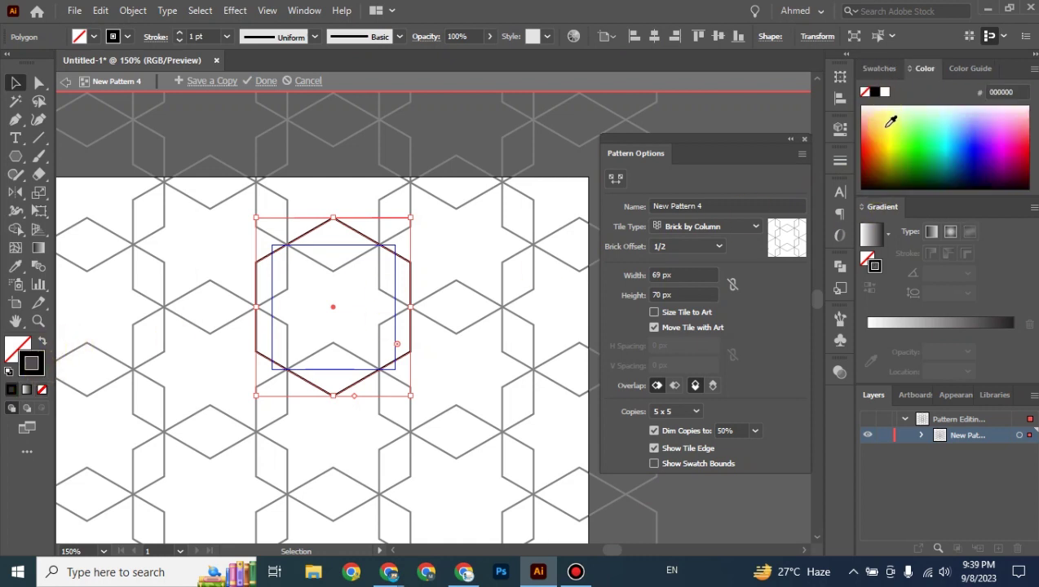
pyautogui.click(874, 134)
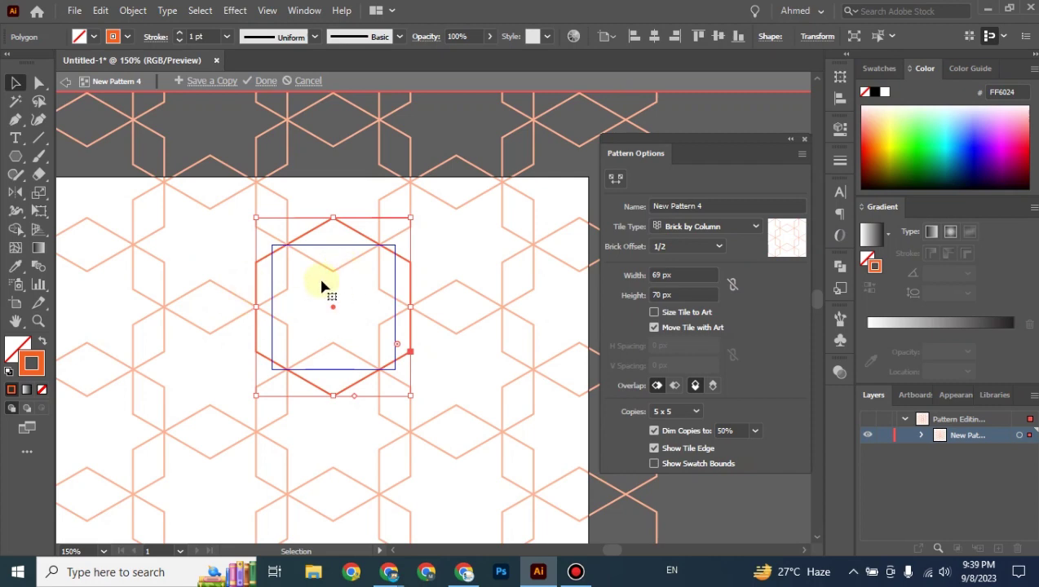
pyautogui.click(263, 82)
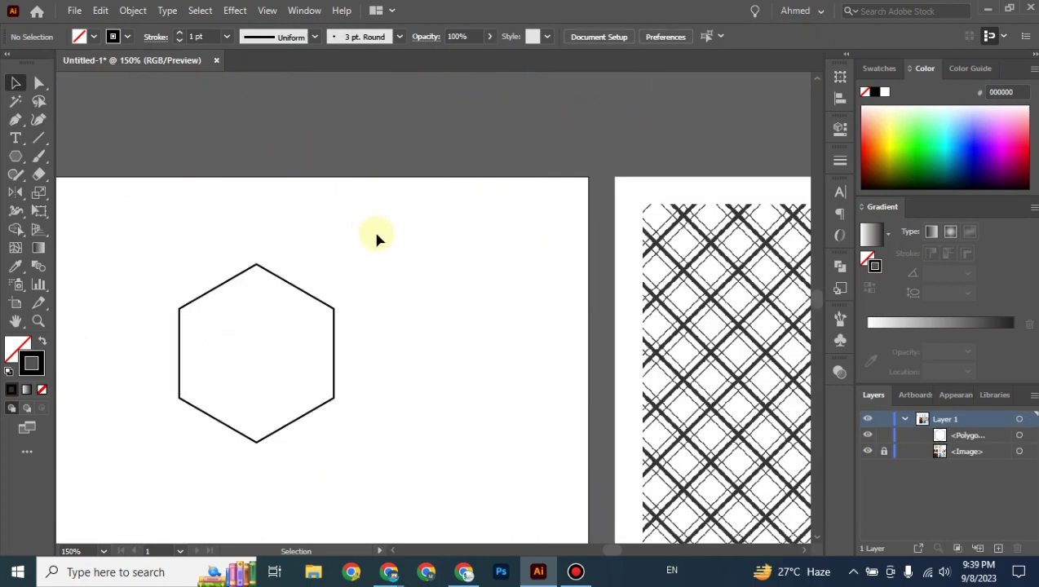
# Step: Delete the original black outlined hexagon from the artboard
pyautogui.click(879, 68)
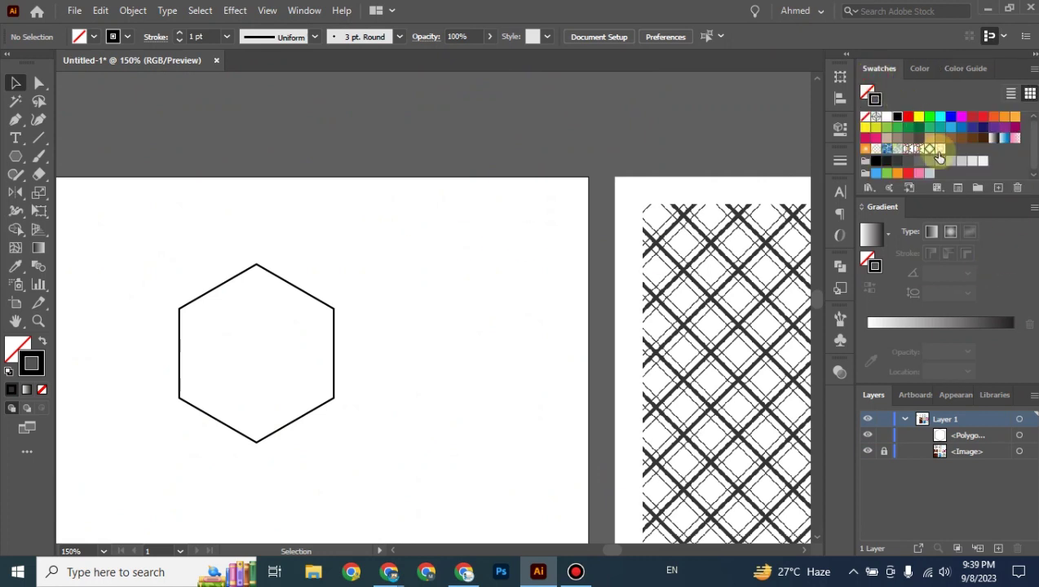
pyautogui.moveTo(360, 239); pyautogui.dragTo(261, 424)
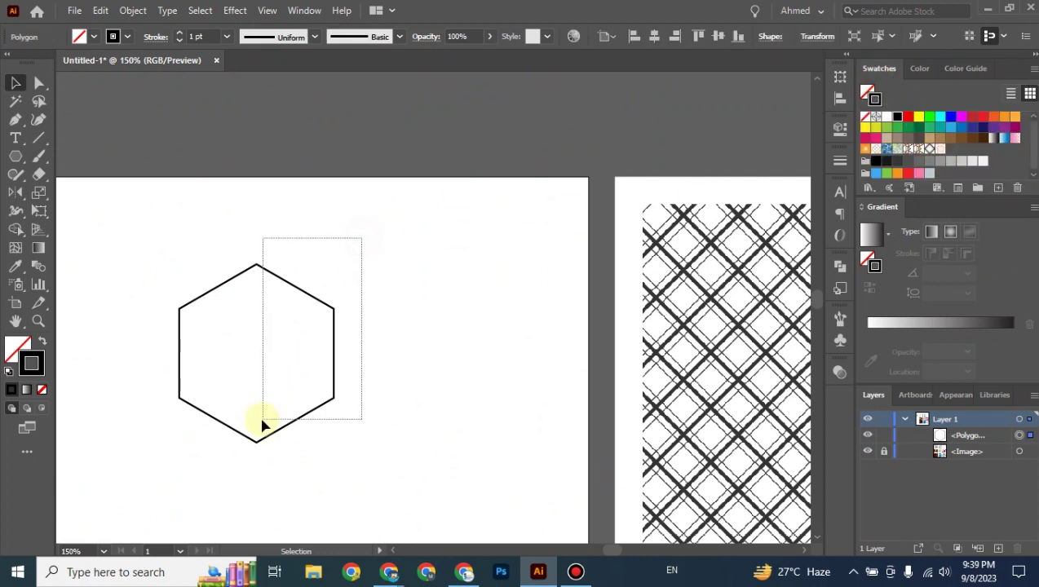
pyautogui.press('Delete')
# Step: Draw a large square with the Rectangle tool over the left half of the blank artboard
pyautogui.hotkey('ctrl', '-')
pyautogui.hotkey('ctrl', '-')
pyautogui.hotkey('ctrl', '-')
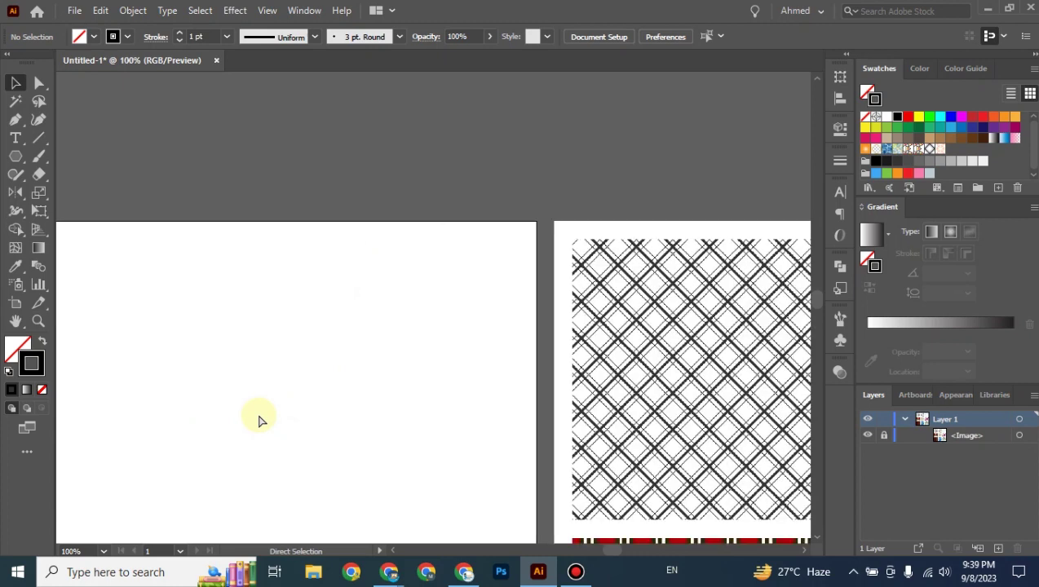
pyautogui.hotkey('ctrl', '-')
pyautogui.hotkey('ctrl', '-')
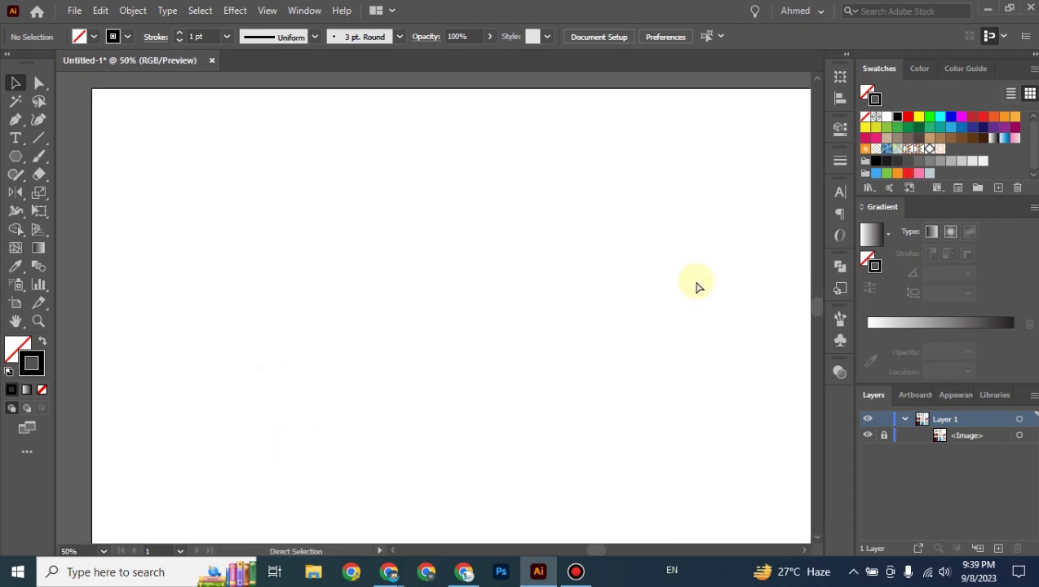
pyautogui.moveTo(16, 155); pyautogui.dragTo(65, 156)
pyautogui.click(65, 156)
pyautogui.moveTo(270, 203); pyautogui.dragTo(475, 374)
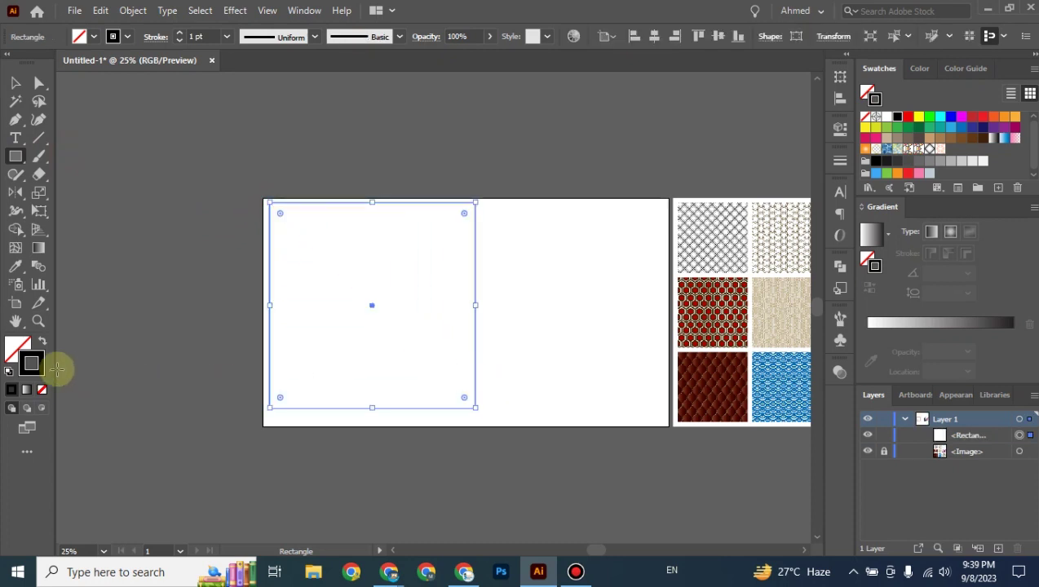
# Step: Fill the square with the new orange star-and-hexagon pattern swatch and leave its stroke empty
pyautogui.click(41, 342)
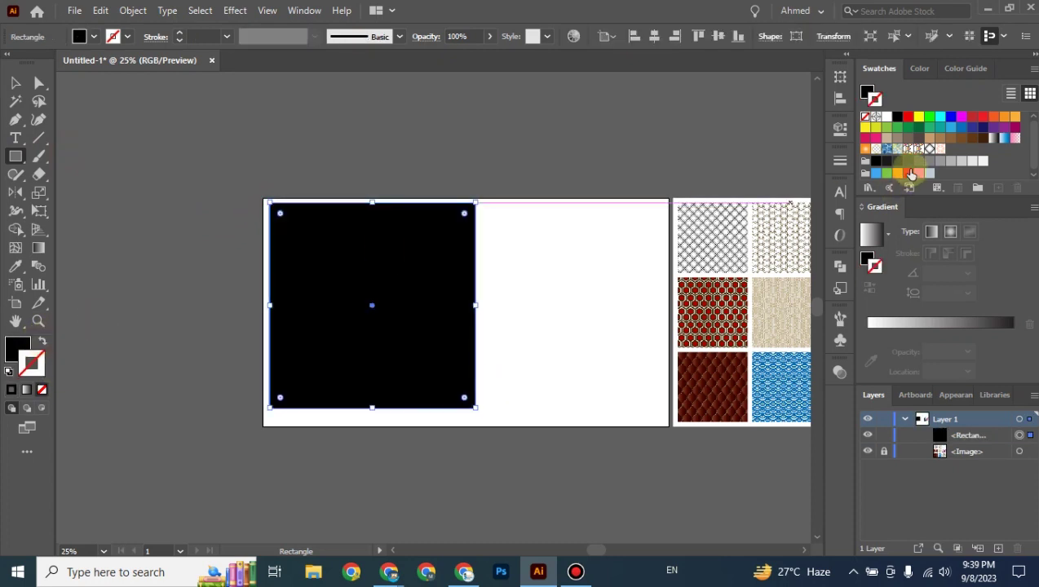
pyautogui.click(18, 356)
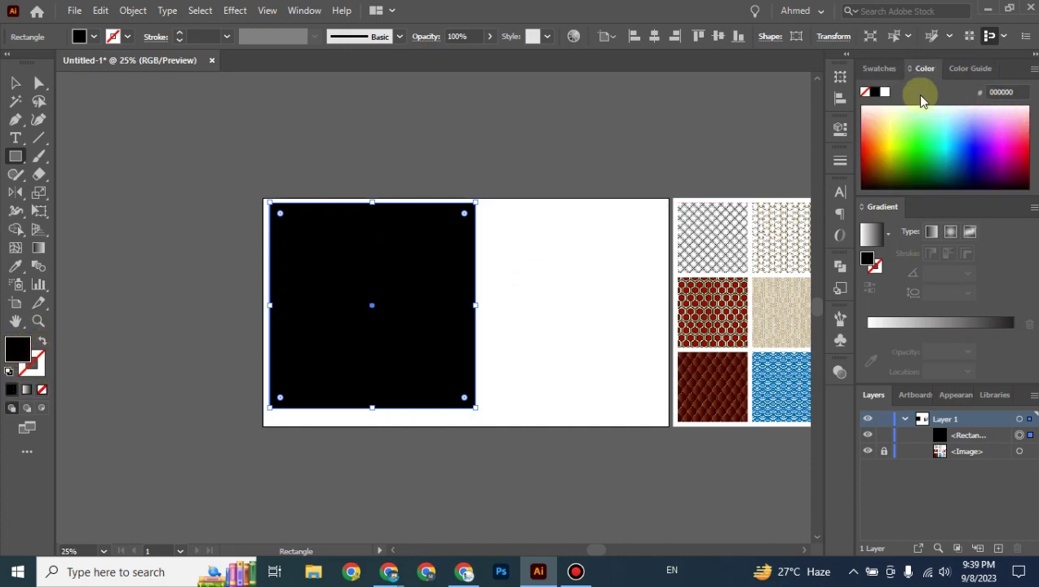
pyautogui.click(879, 68)
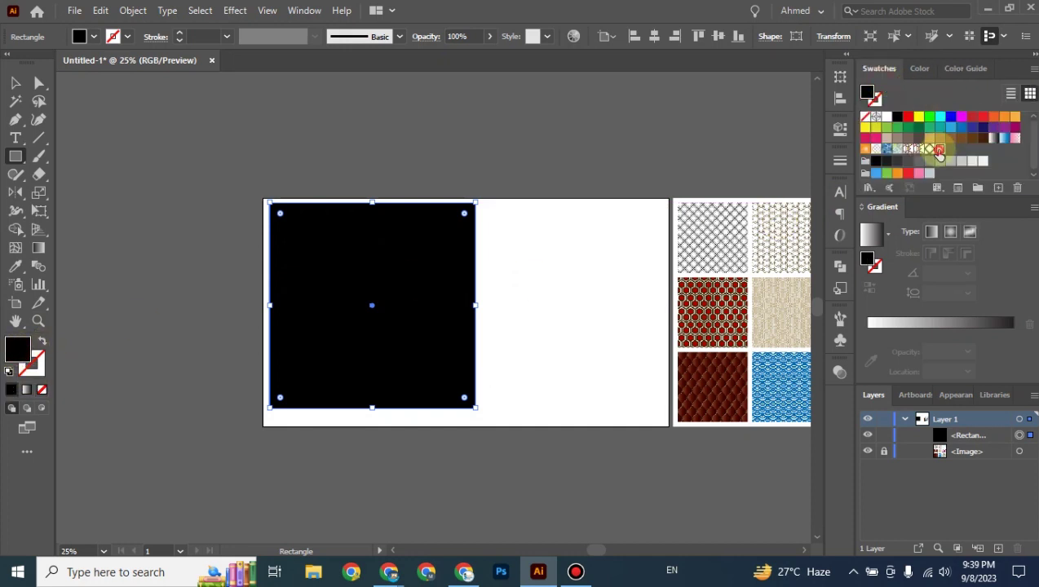
pyautogui.click(939, 148)
pyautogui.click(16, 83)
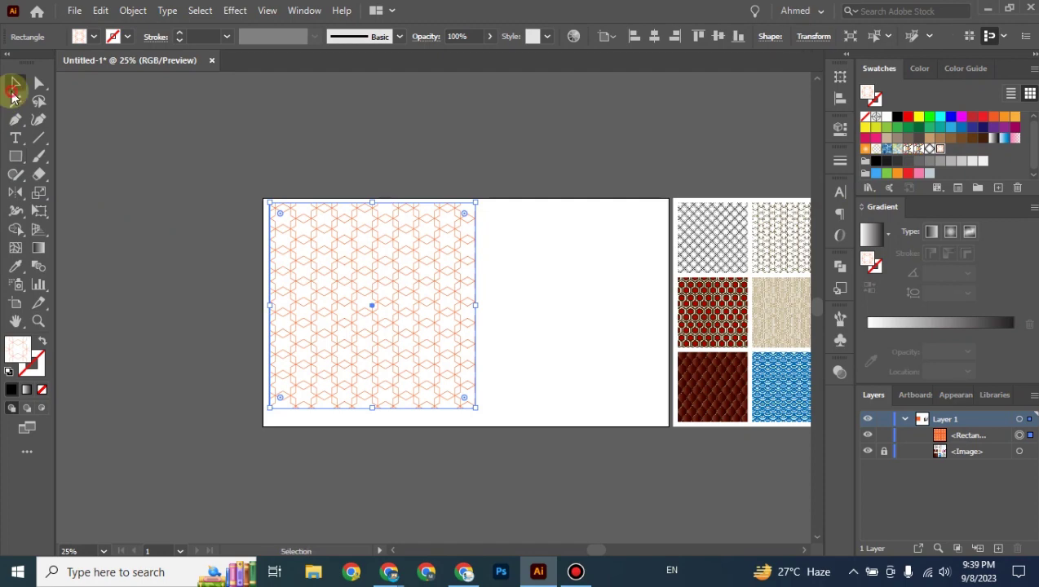
pyautogui.click(424, 105)
pyautogui.moveTo(571, 163); pyautogui.dragTo(529, 308)
pyautogui.click(522, 322)
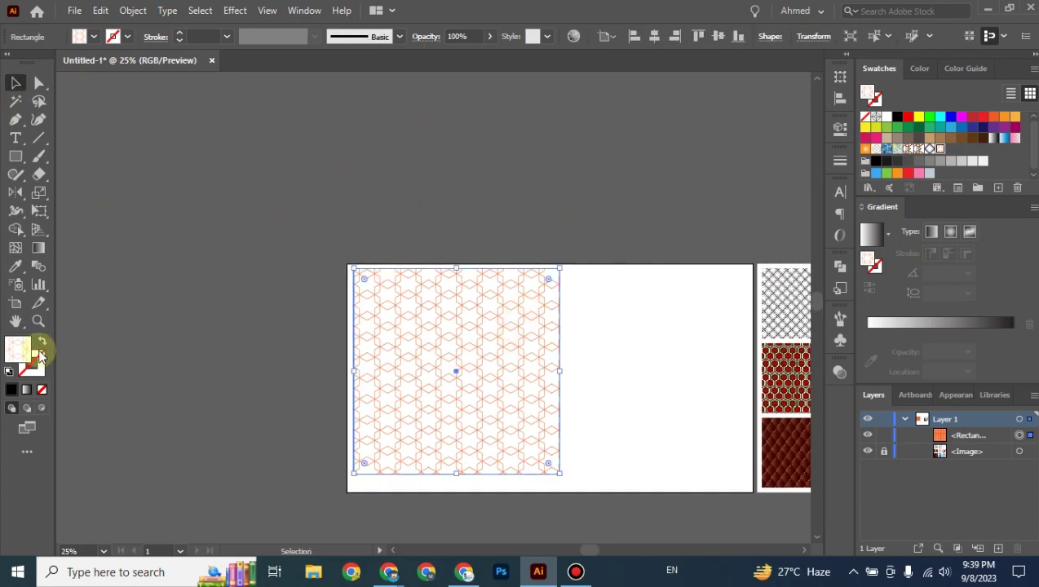
# Step: Try the star-and-hexagon pattern on the square's stroke and swap it back to the fill
pyautogui.click(43, 341)
pyautogui.click(135, 351)
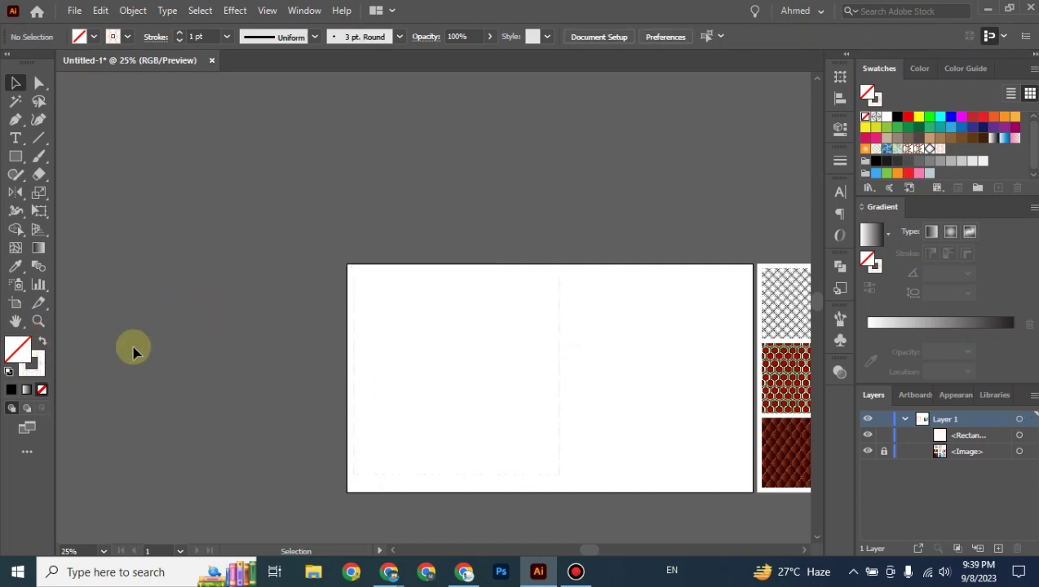
pyautogui.click(43, 341)
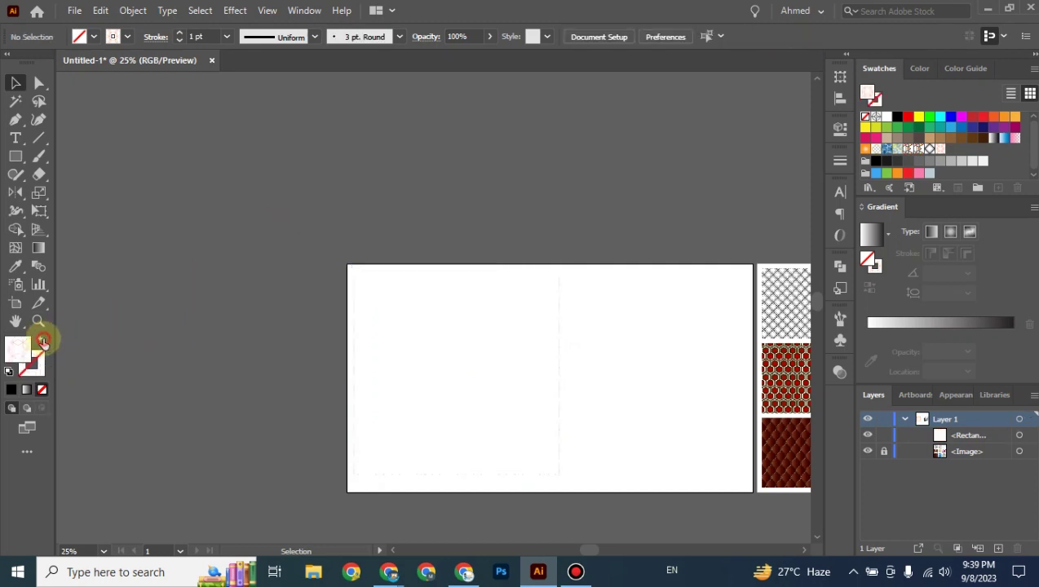
pyautogui.click(559, 367)
pyautogui.click(43, 340)
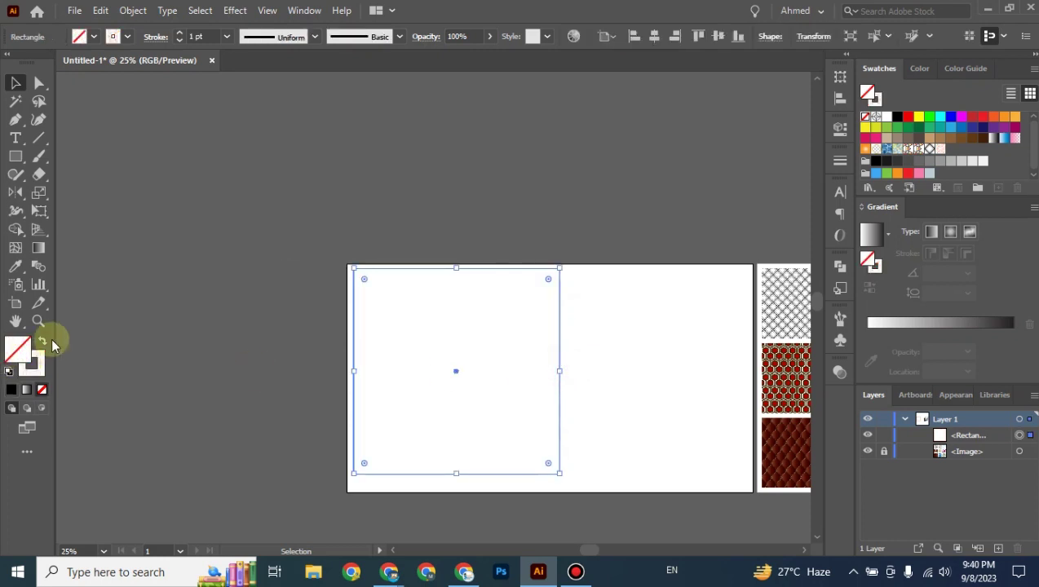
pyautogui.click(44, 340)
pyautogui.click(262, 274)
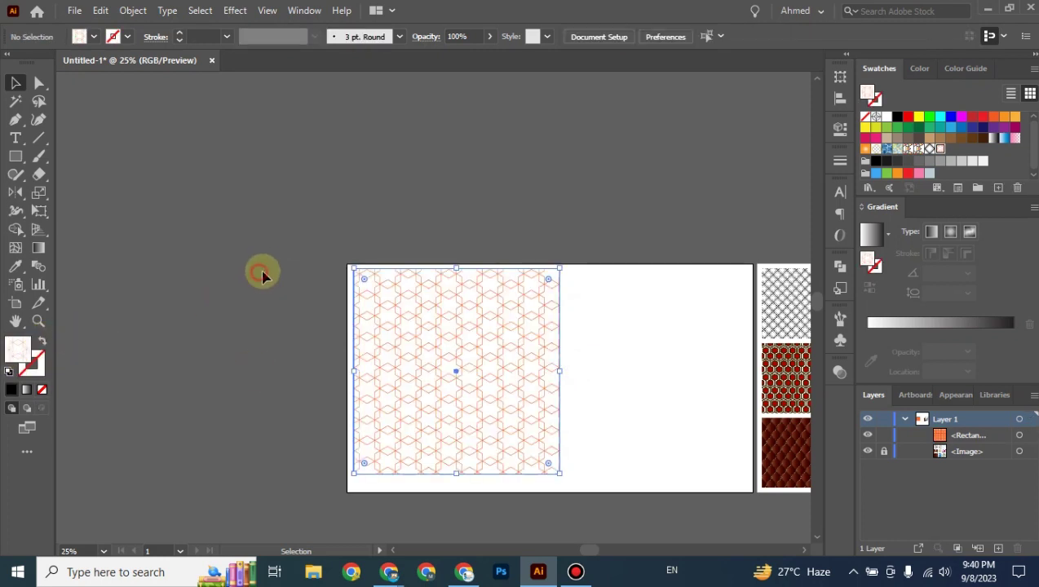
# Step: Move the pattern-filled square off the artboard to the area above it and delete it
pyautogui.moveTo(515, 439); pyautogui.dragTo(563, 489)
pyautogui.moveTo(587, 425); pyautogui.dragTo(607, 455)
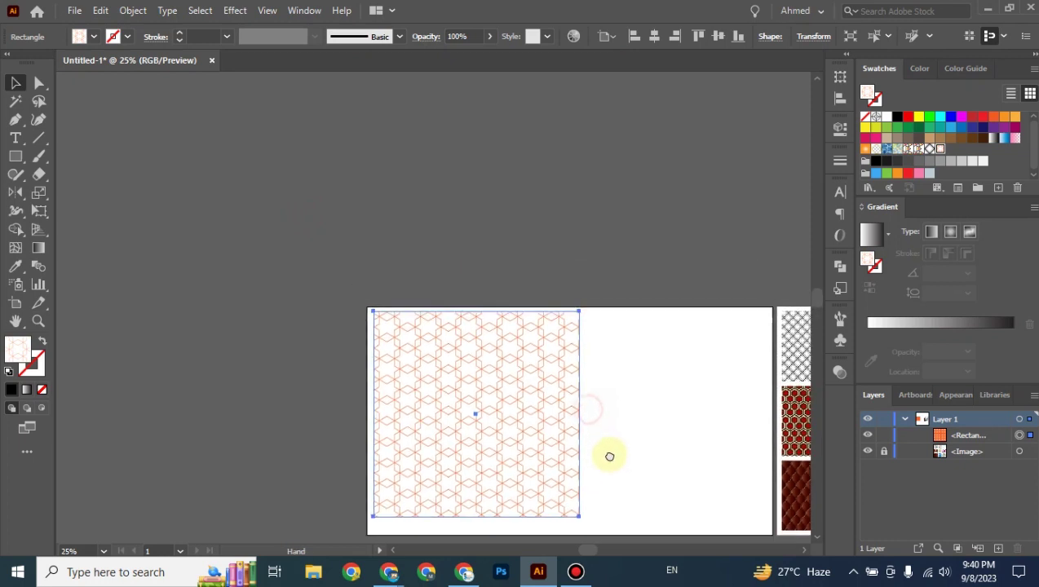
pyautogui.moveTo(505, 471); pyautogui.dragTo(562, 265)
pyautogui.click(608, 255)
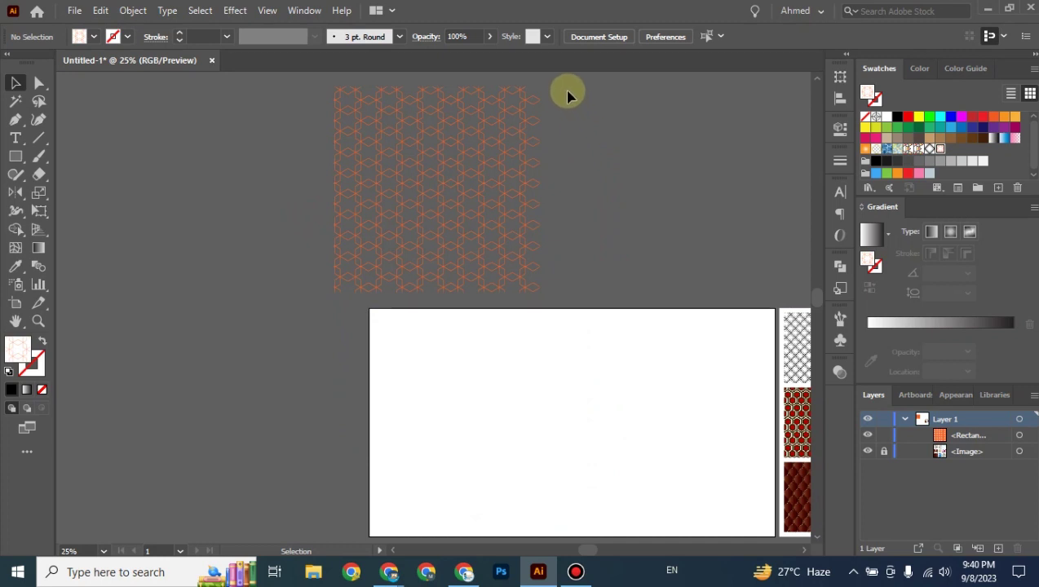
pyautogui.moveTo(568, 88); pyautogui.dragTo(272, 309)
pyautogui.press('Delete')
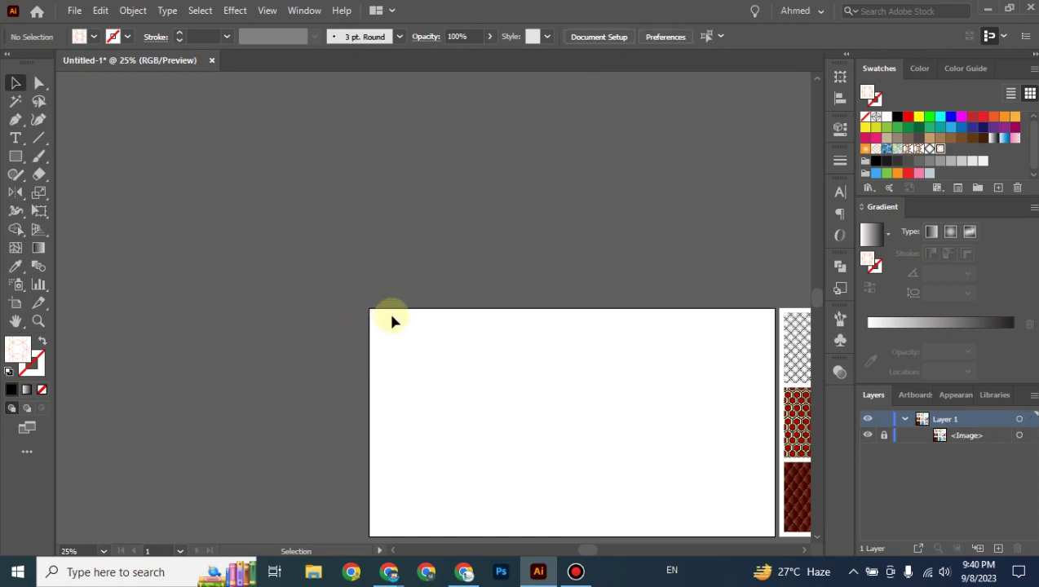
# Step: Draw a hexagon with the Polygon tool in the empty area beside the reference's blue interlocking cube pattern
pyautogui.hscroll(5, 374, 342)
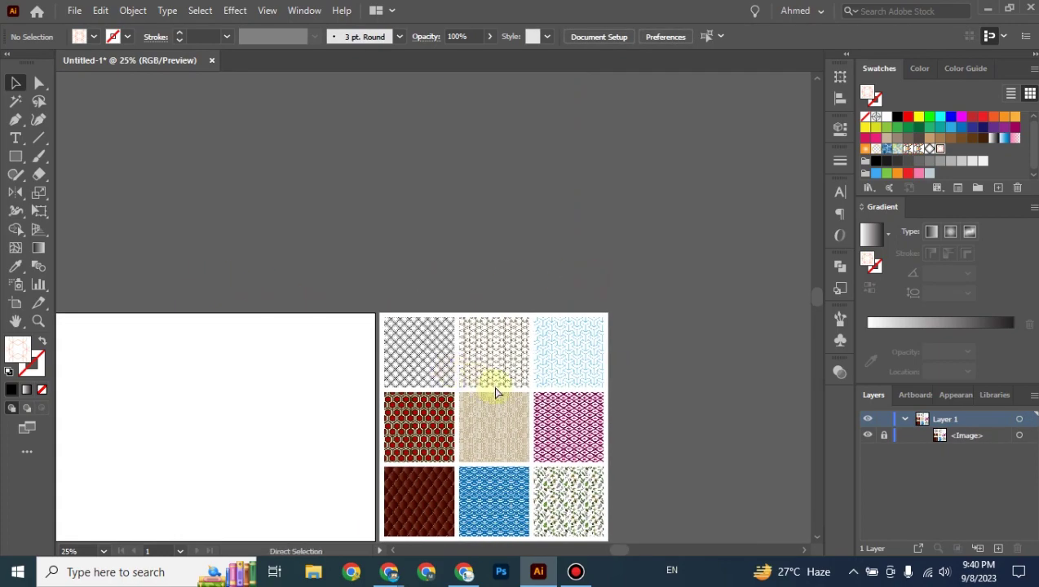
pyautogui.hotkey('ctrl', '+')
pyautogui.hotkey('ctrl', '+')
pyautogui.moveTo(659, 437); pyautogui.dragTo(304, 294)
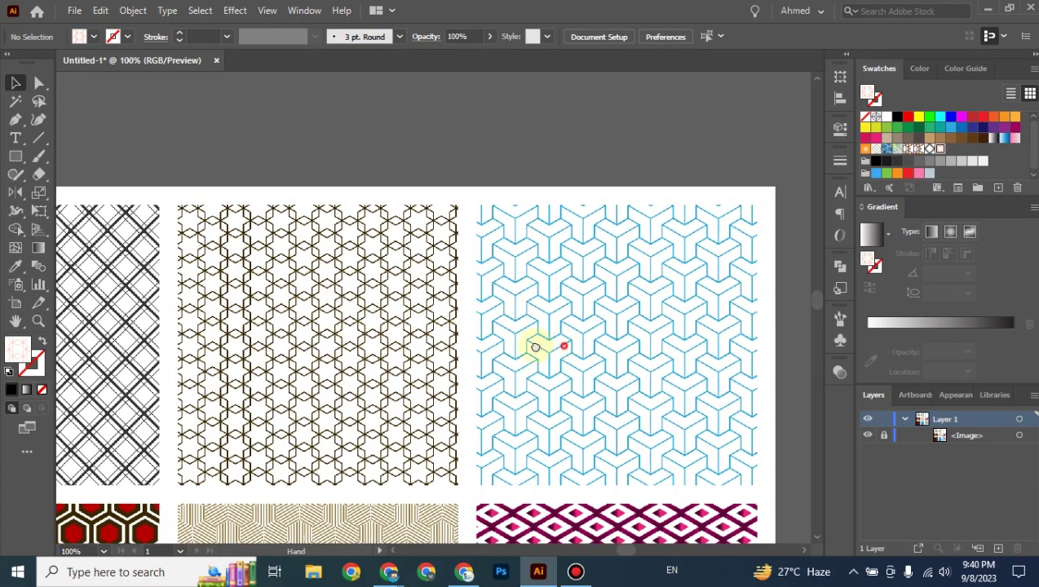
pyautogui.moveTo(535, 347); pyautogui.dragTo(386, 281)
pyautogui.moveTo(391, 356); pyautogui.dragTo(314, 327)
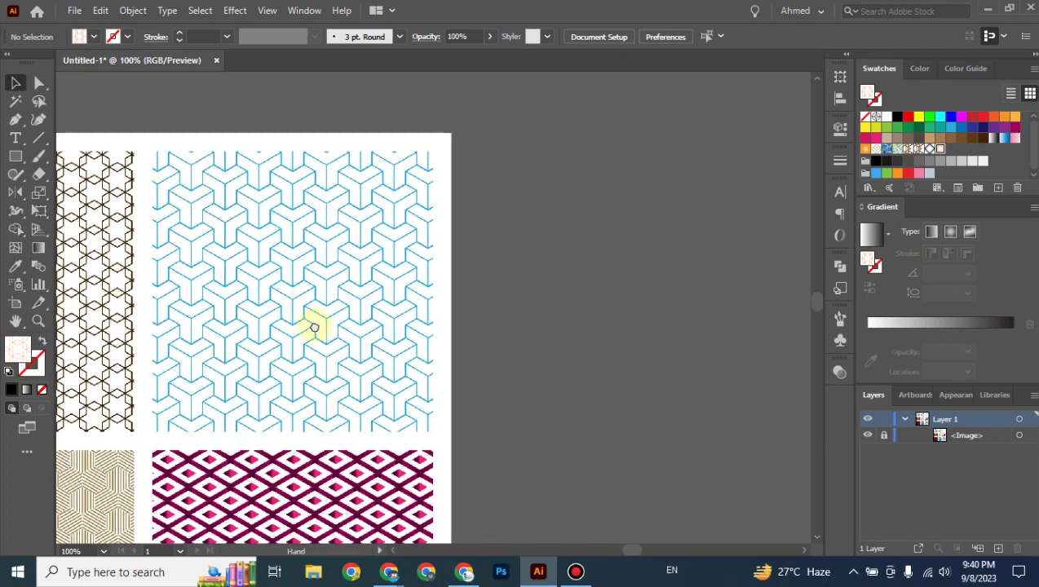
pyautogui.click(15, 155)
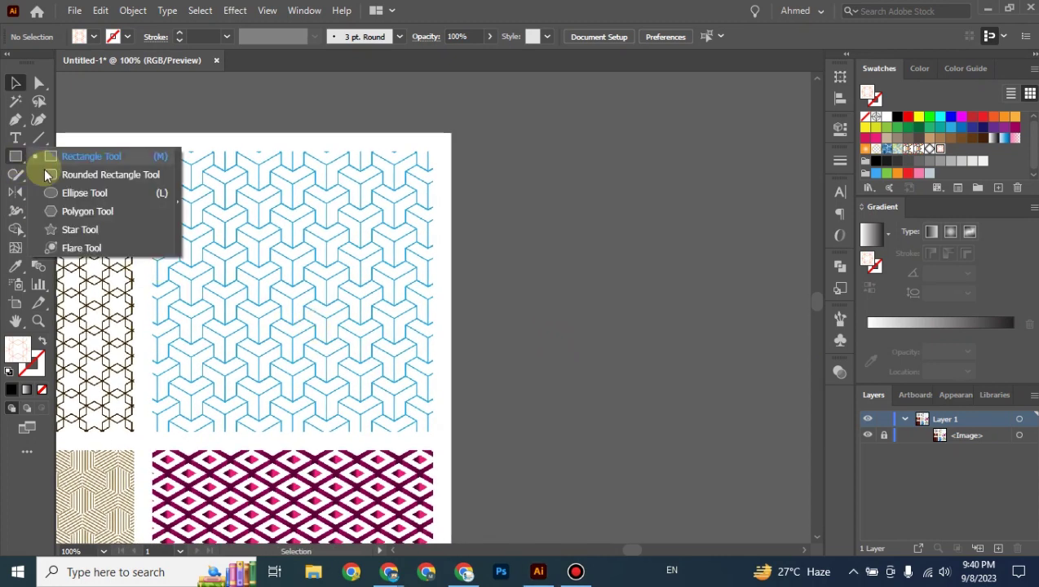
pyautogui.click(66, 212)
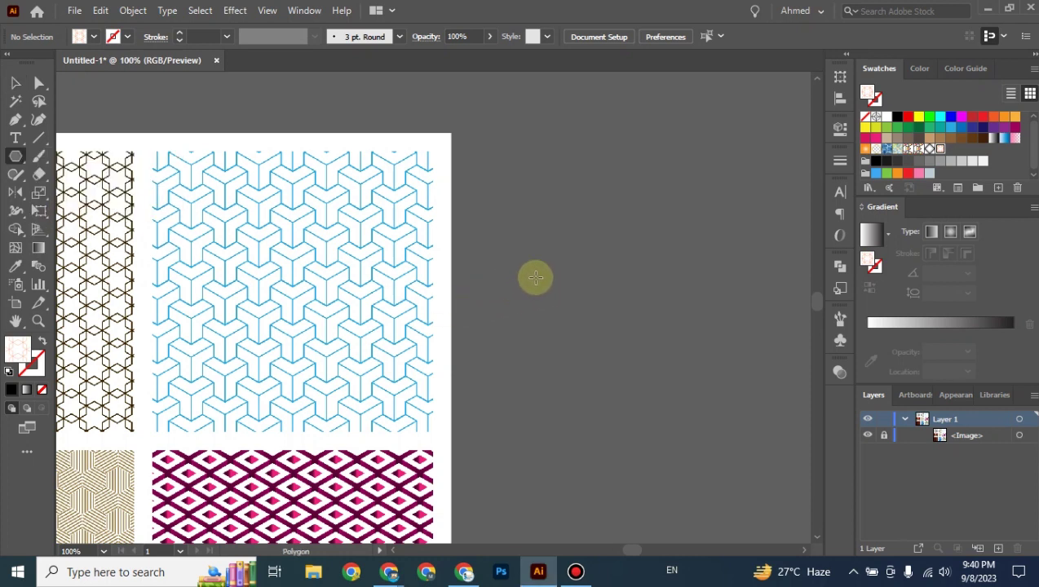
pyautogui.moveTo(571, 269); pyautogui.dragTo(575, 341)
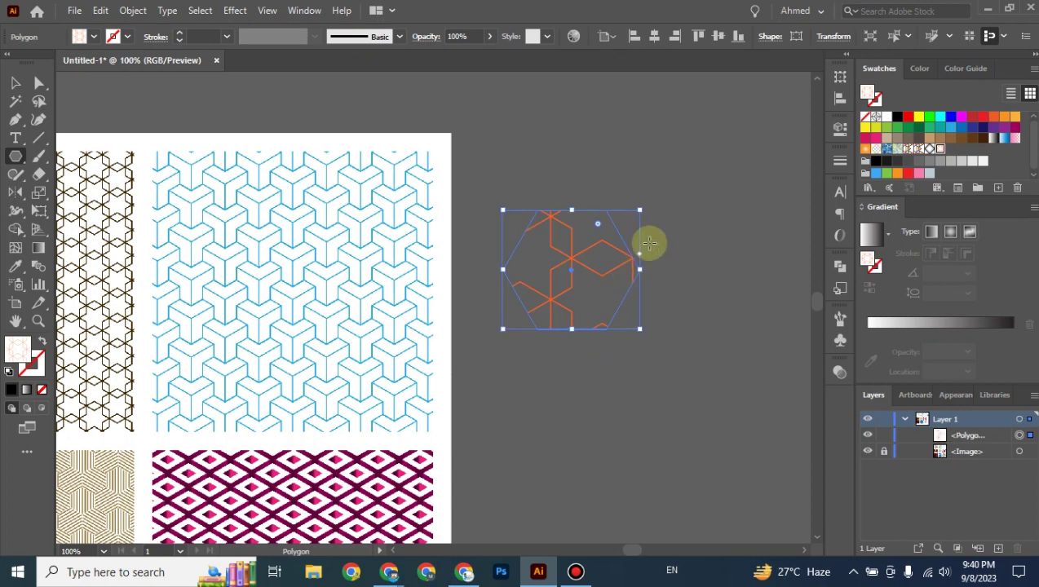
# Step: Fill the hexagon with black and rotate it so that one corner points straight up
pyautogui.click(897, 116)
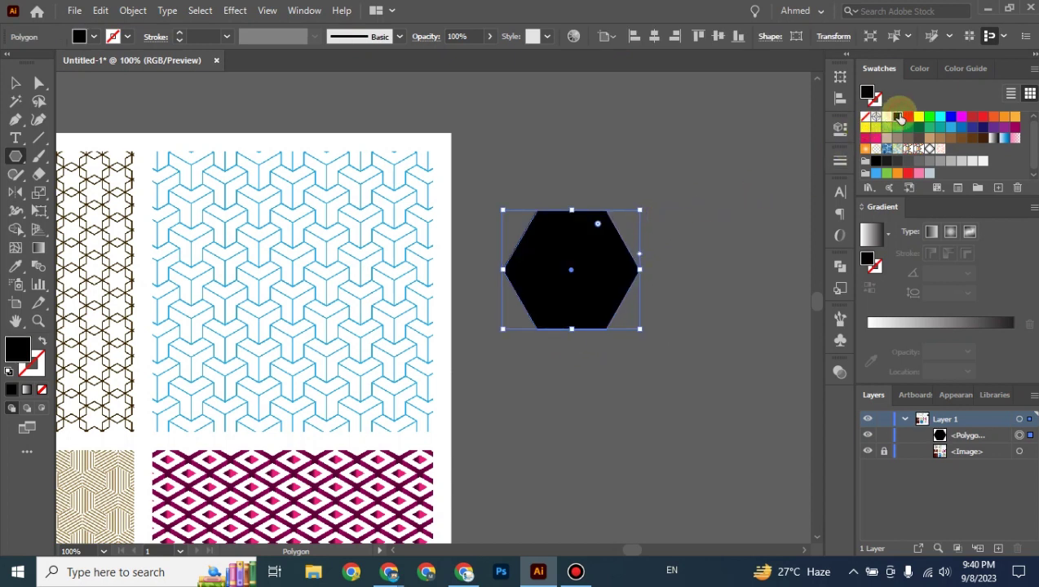
pyautogui.click(13, 83)
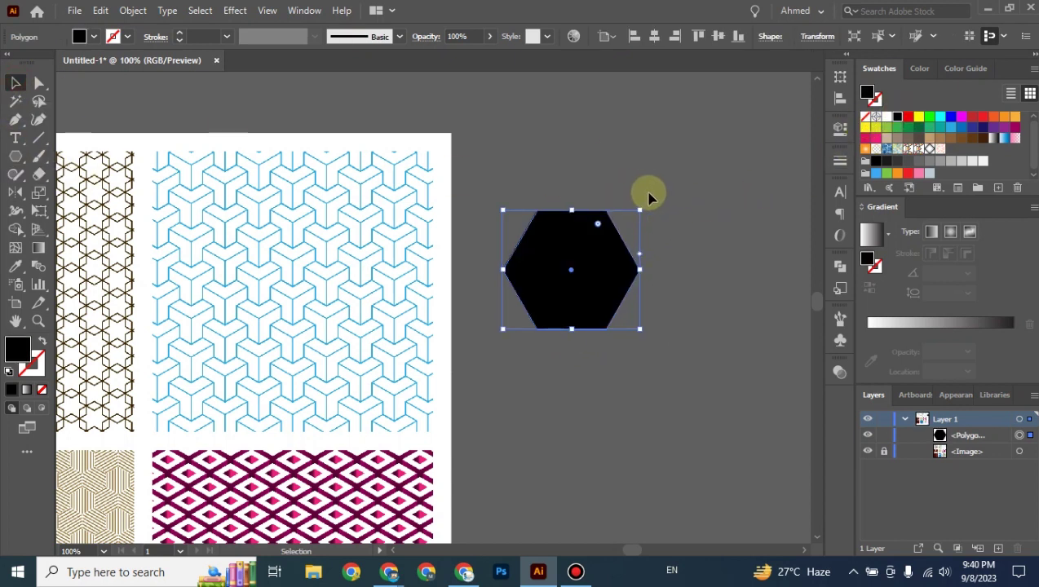
pyautogui.moveTo(645, 203); pyautogui.dragTo(538, 179)
pyautogui.click(698, 190)
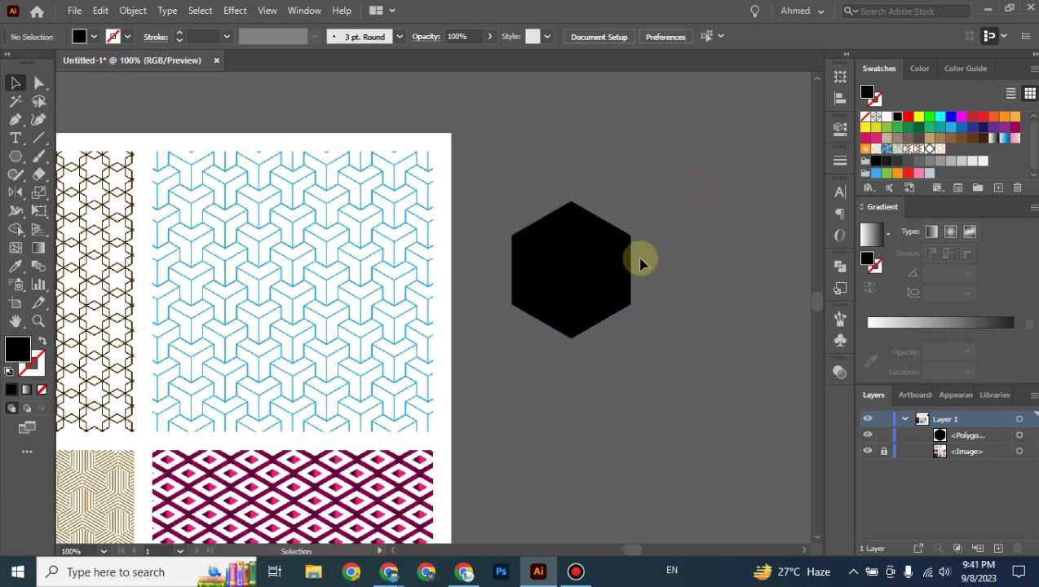
# Step: Swap the hexagon's fill and stroke so it has a black outline and no fill
pyautogui.click(600, 268)
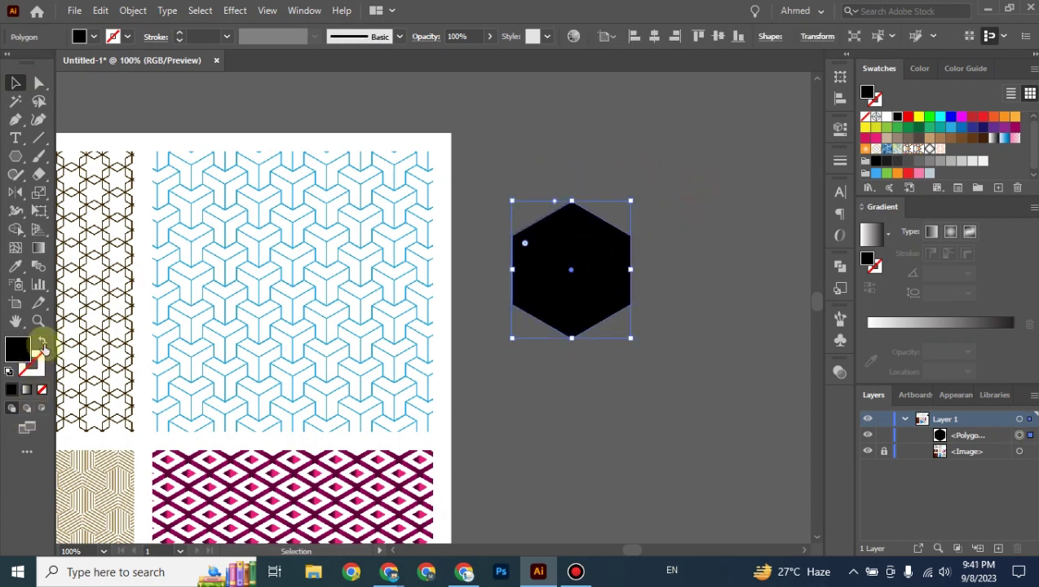
pyautogui.click(42, 343)
pyautogui.click(626, 406)
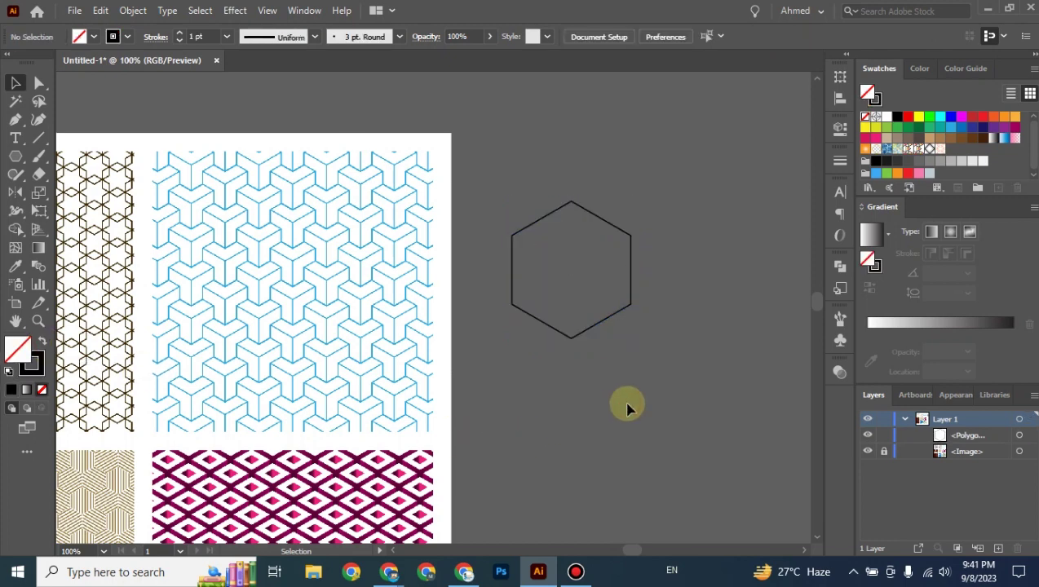
pyautogui.hotkey('ctrl', '+')
pyautogui.moveTo(769, 406); pyautogui.dragTo(600, 484)
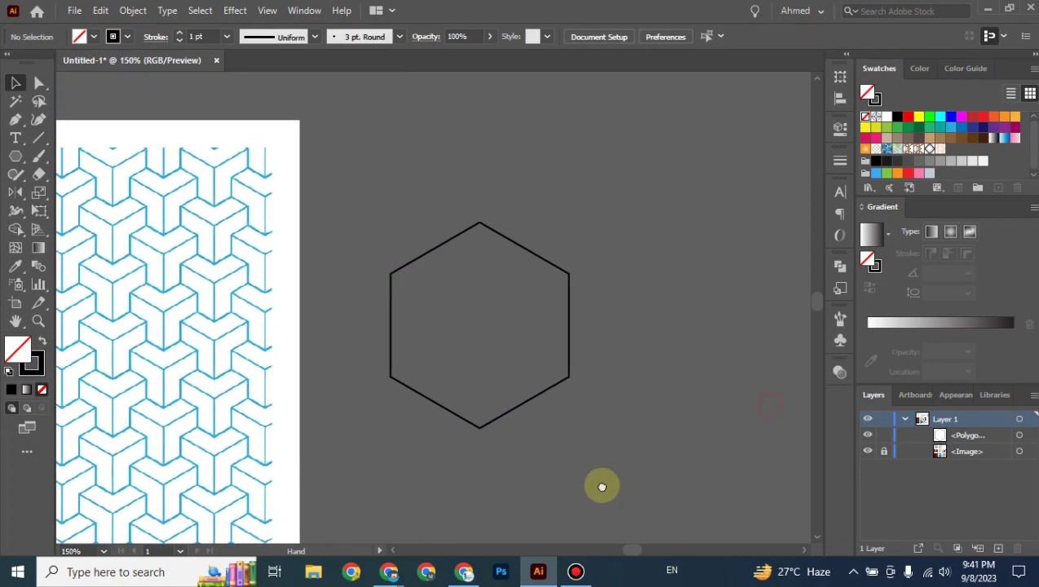
# Step: Draw three line segments from the hexagon's centre to its bottom, upper-right and upper-left corners so that it forms a cube
pyautogui.click(38, 137)
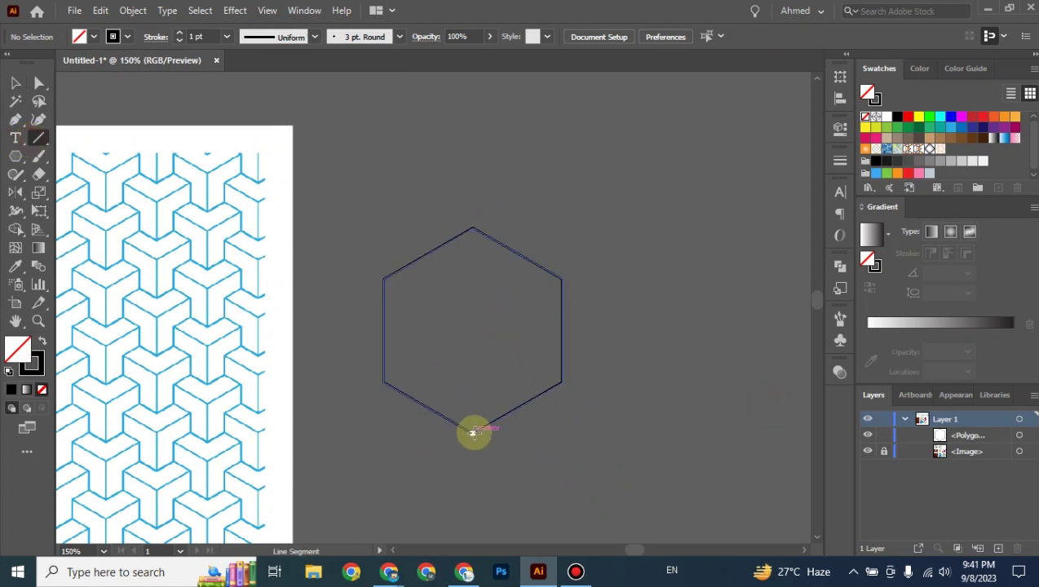
pyautogui.moveTo(473, 433); pyautogui.dragTo(472, 330)
pyautogui.click(16, 83)
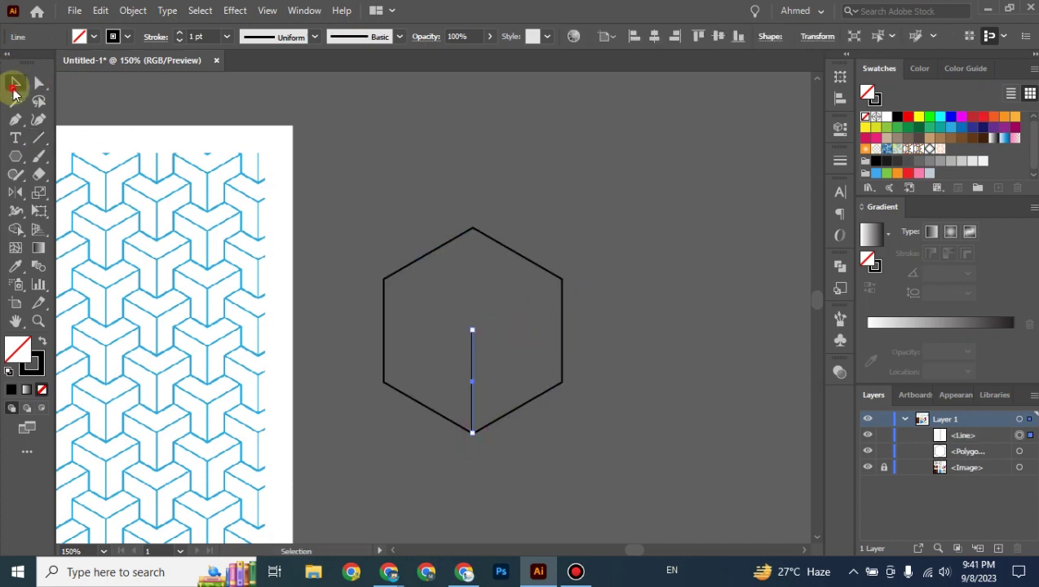
pyautogui.click(419, 132)
pyautogui.click(39, 137)
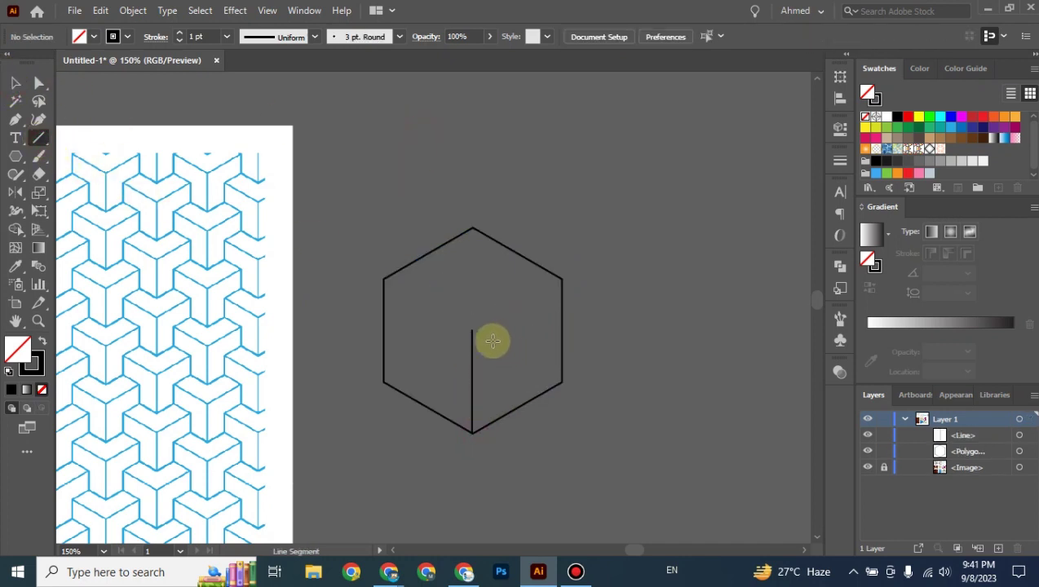
pyautogui.moveTo(471, 330); pyautogui.dragTo(561, 280)
pyautogui.click(14, 82)
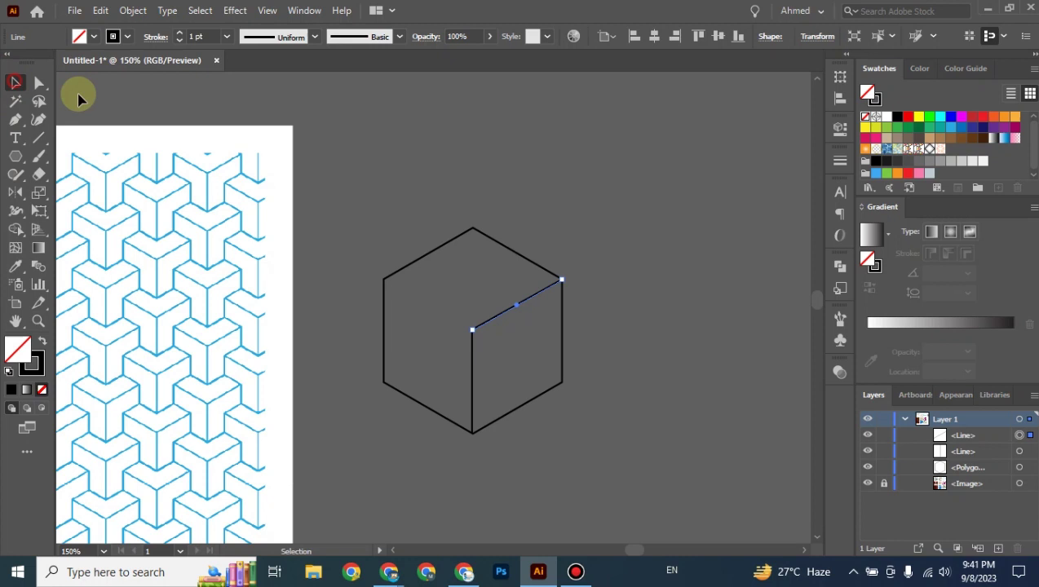
pyautogui.click(676, 244)
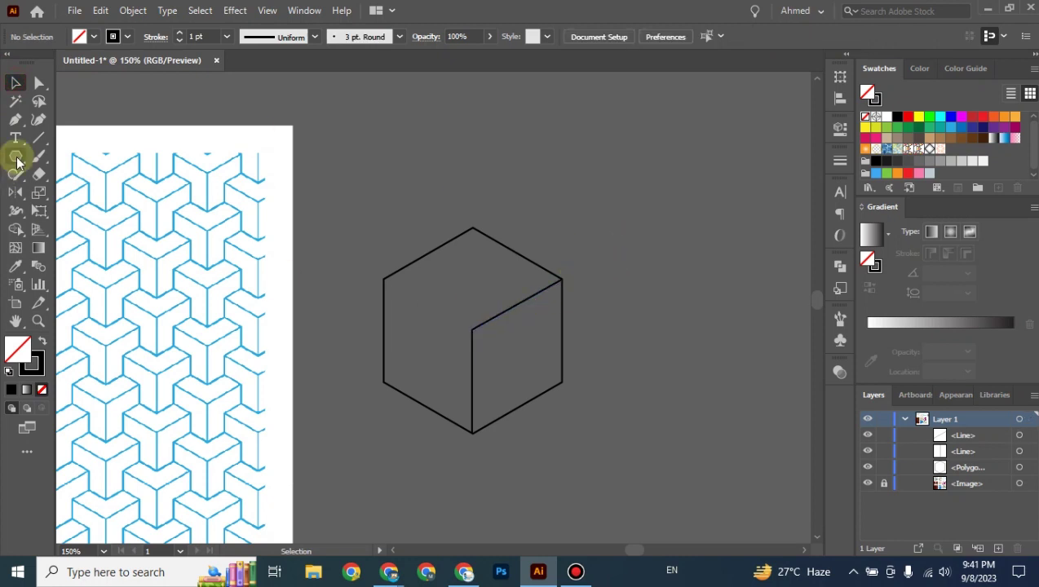
pyautogui.click(39, 137)
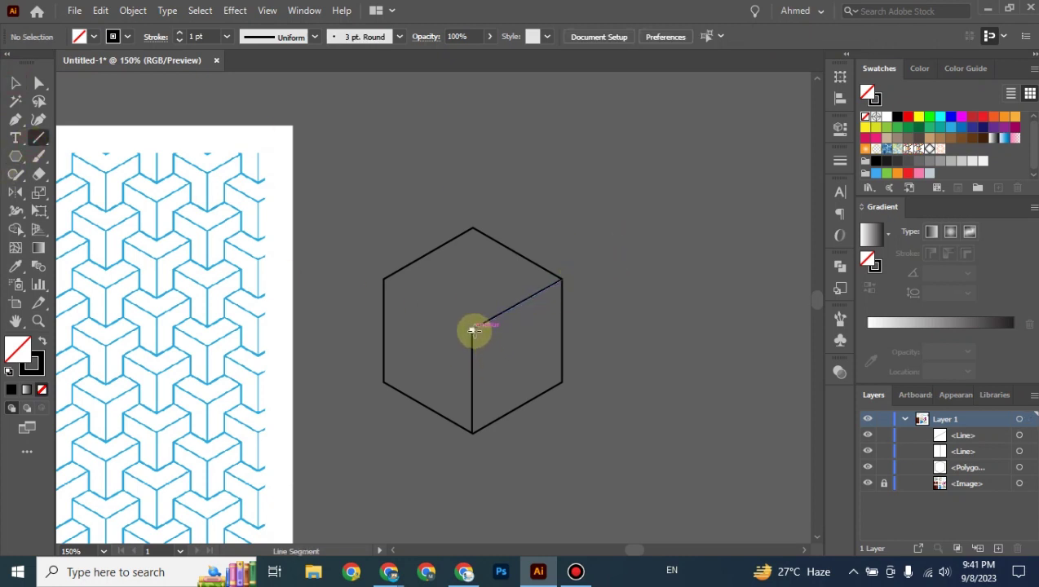
pyautogui.moveTo(471, 330); pyautogui.dragTo(384, 279)
pyautogui.click(16, 83)
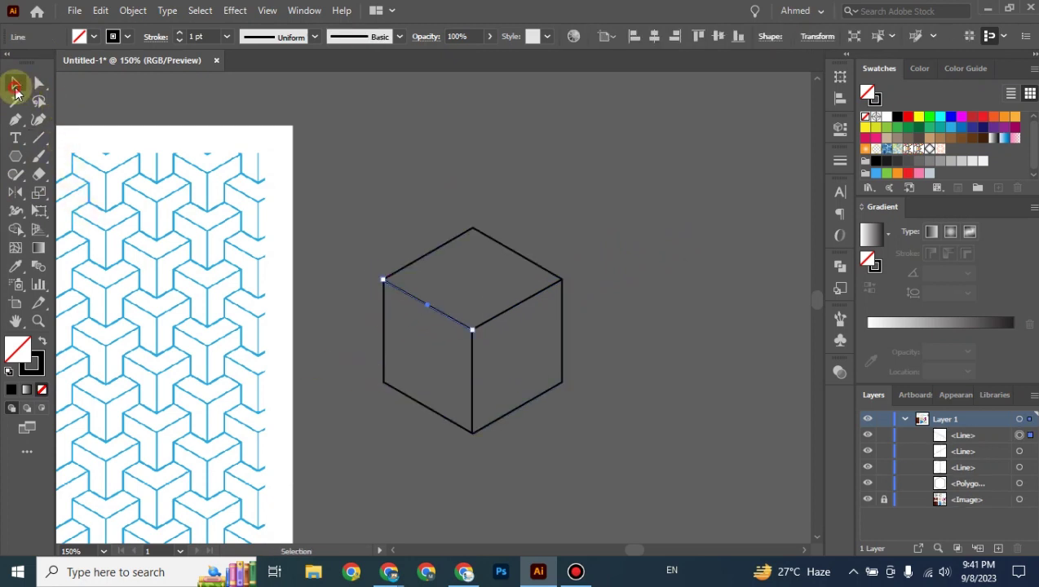
pyautogui.click(484, 199)
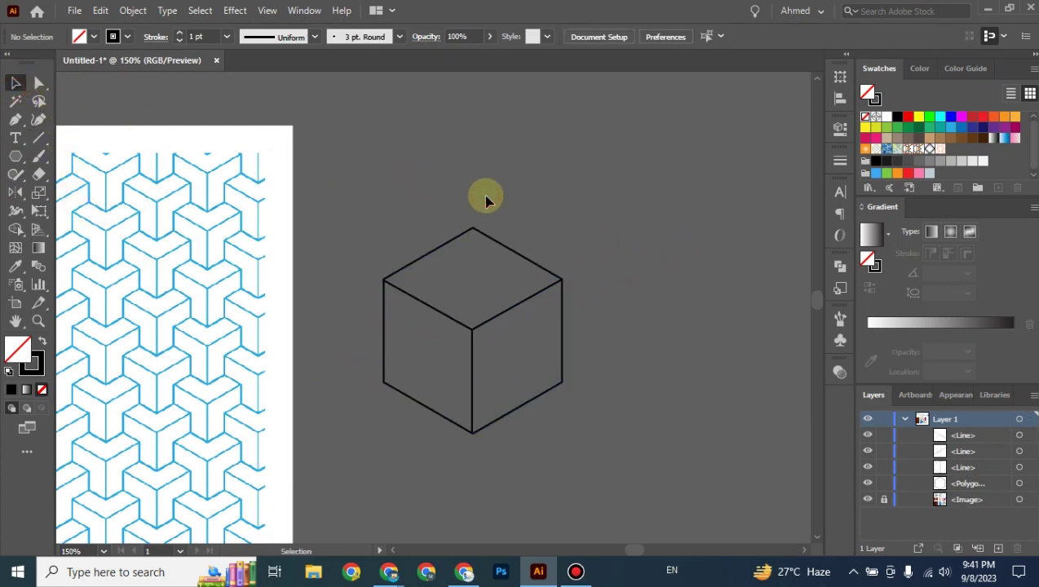
# Step: Make a Live Paint group of the hexagon and lines, filling the top face red, the right face yellow and the left face green
pyautogui.moveTo(385, 204); pyautogui.dragTo(571, 436)
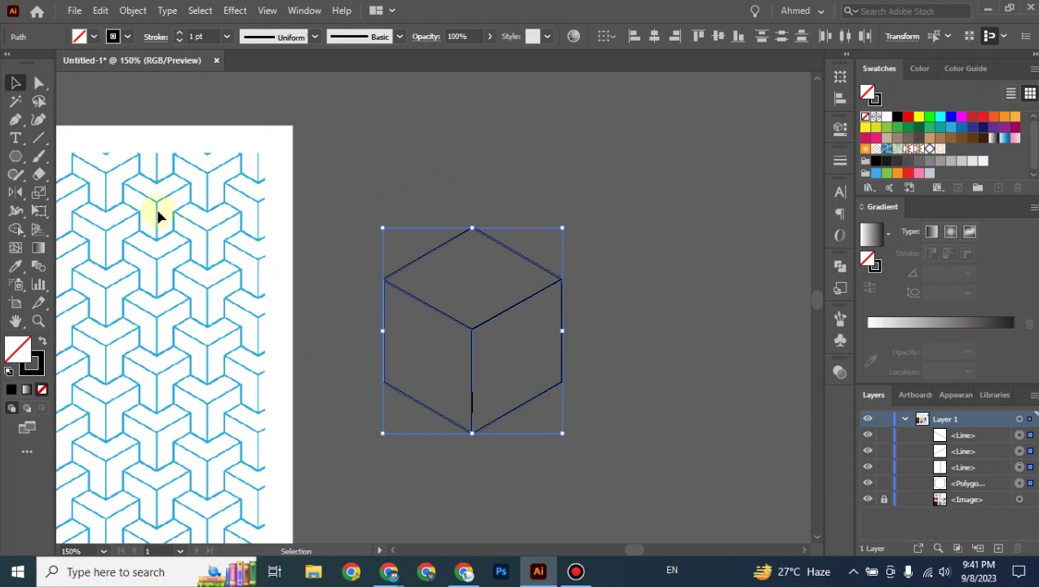
pyautogui.click(15, 230)
pyautogui.click(94, 251)
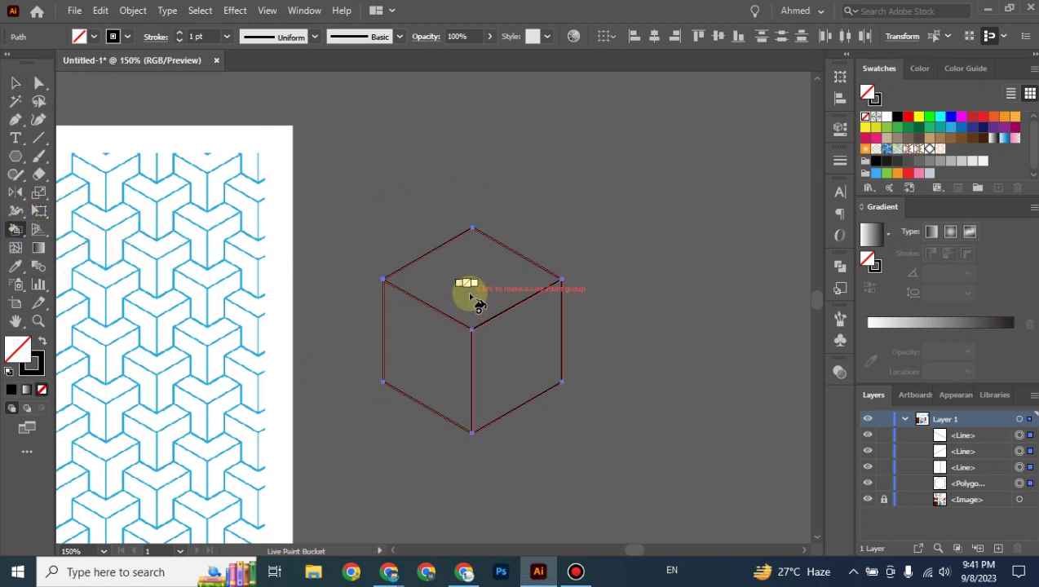
pyautogui.click(908, 116)
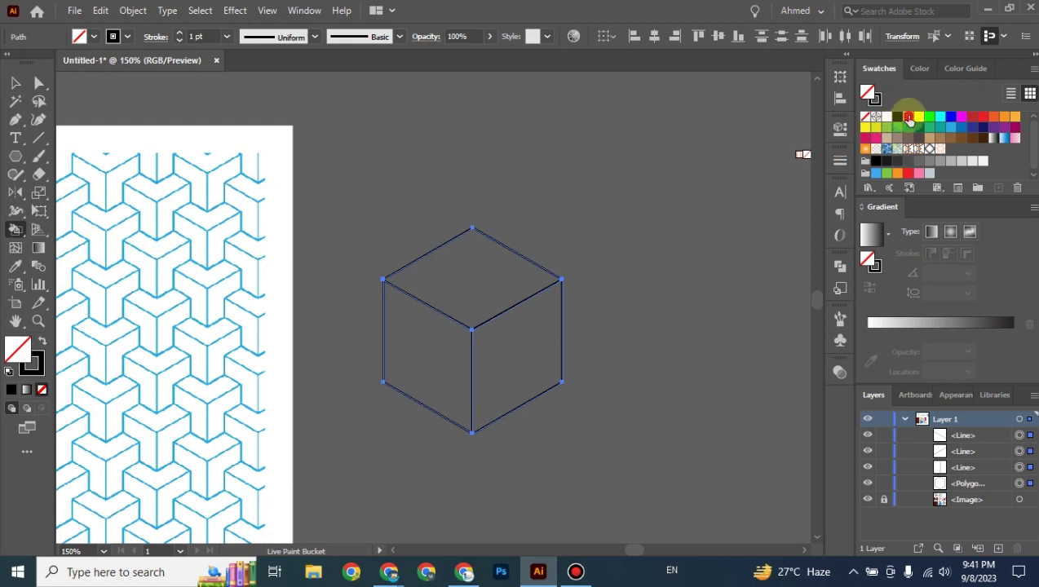
pyautogui.click(457, 272)
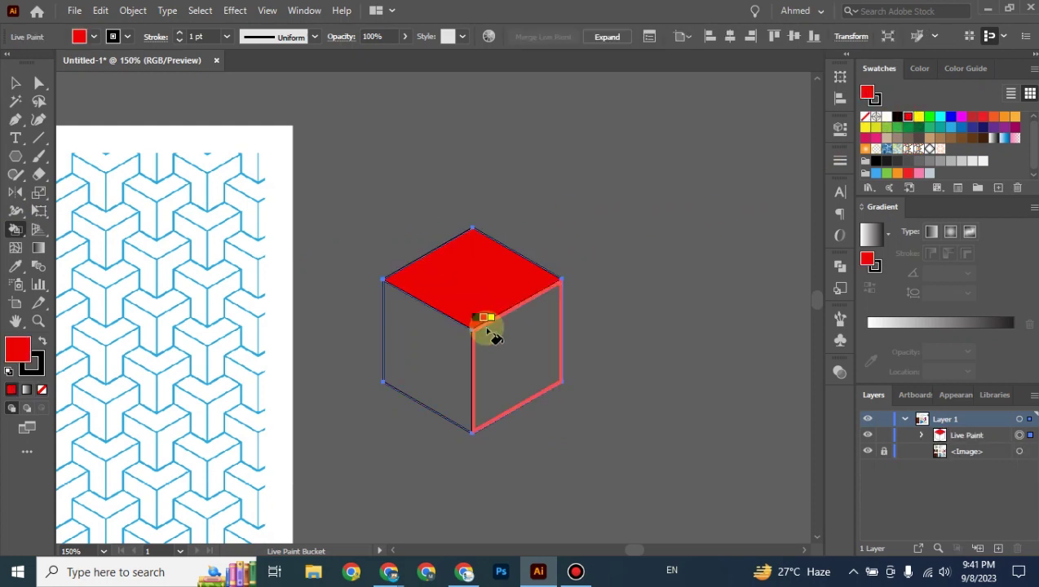
pyautogui.press('Right')
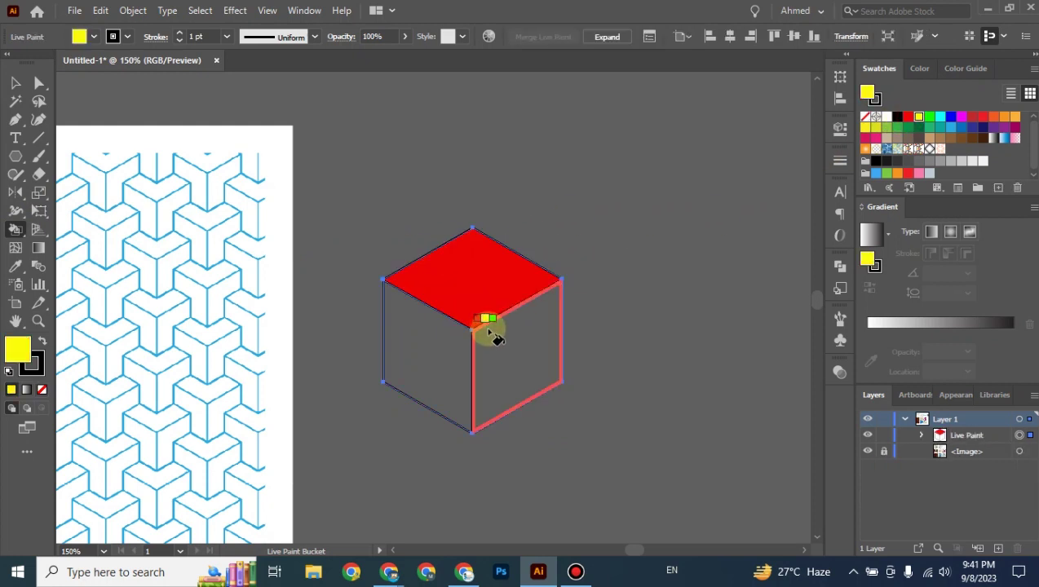
pyautogui.click(494, 336)
pyautogui.press('Right')
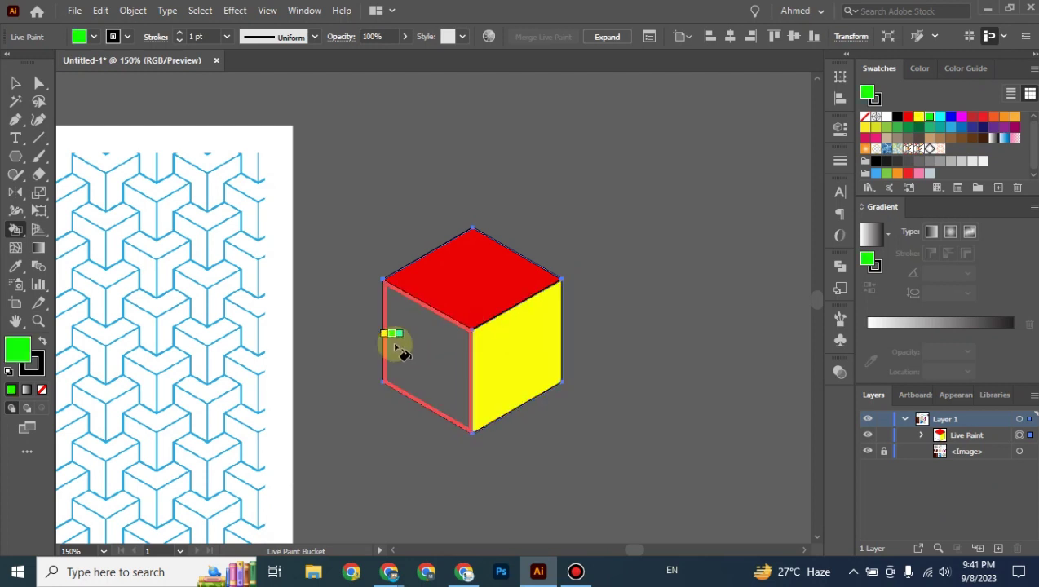
pyautogui.click(398, 349)
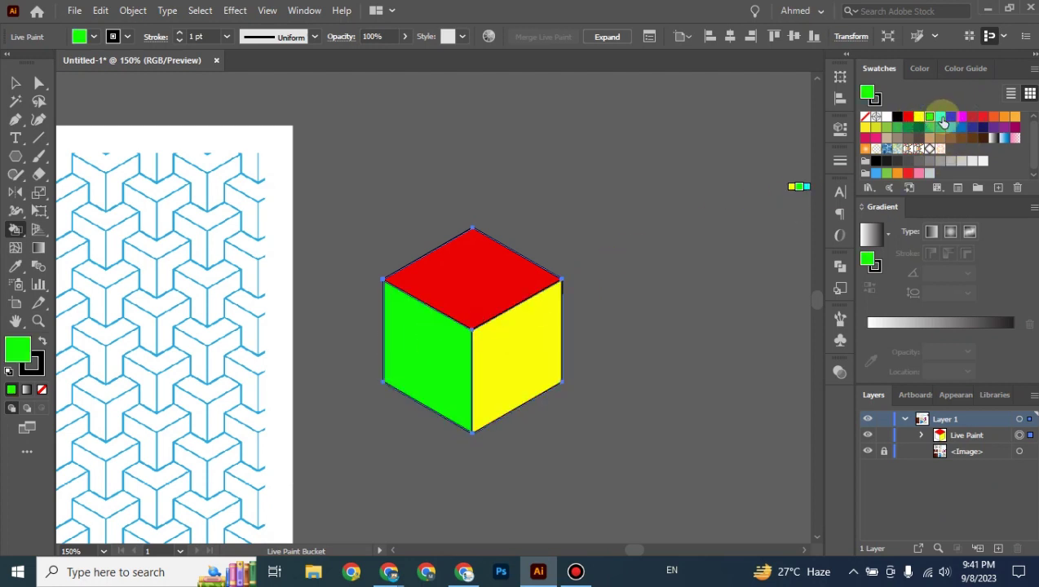
# Step: Expand the Live Paint cube with Object, Fill and Stroke included
pyautogui.click(14, 82)
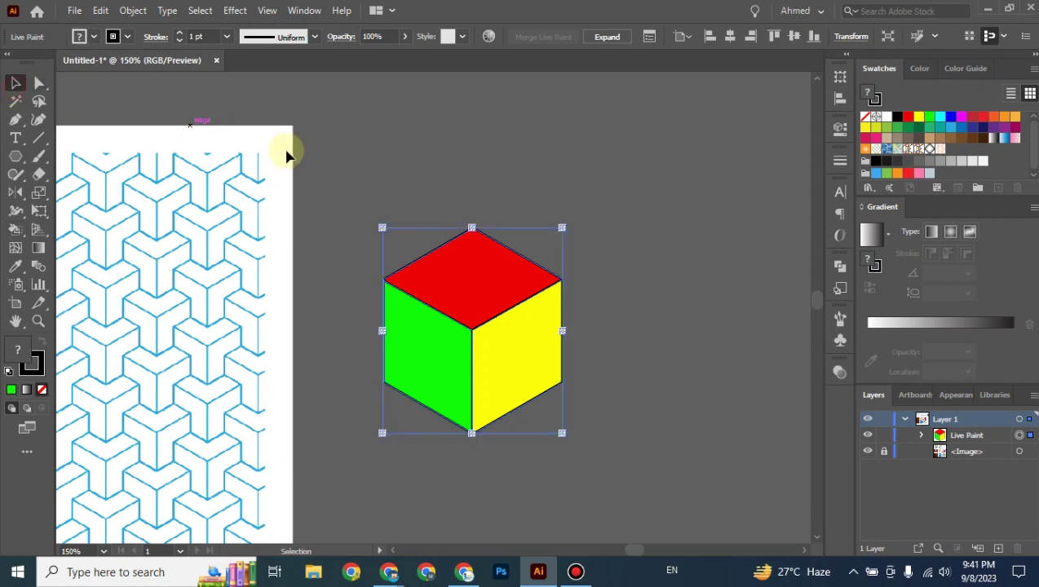
pyautogui.click(922, 436)
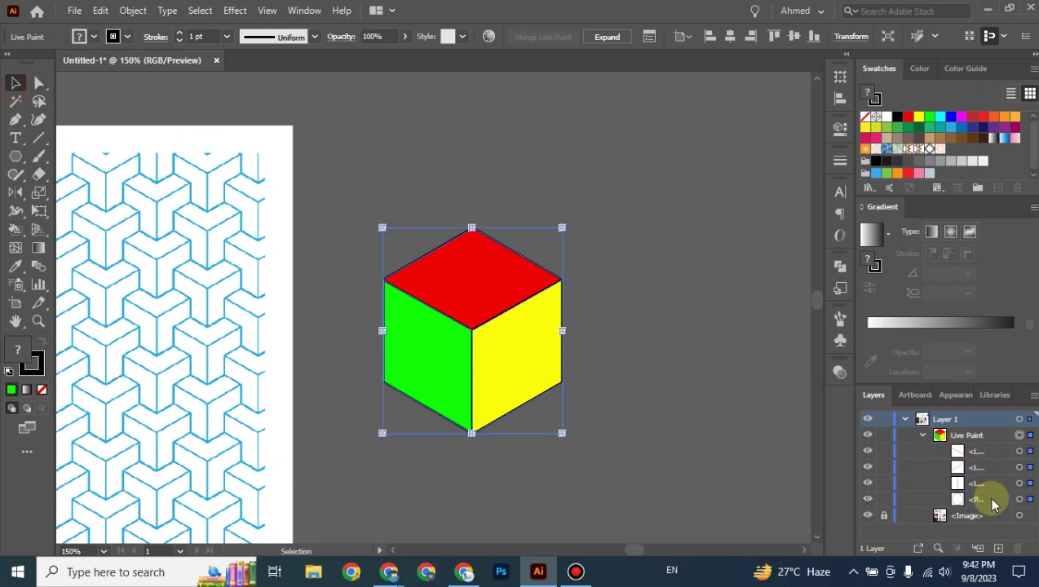
pyautogui.click(922, 436)
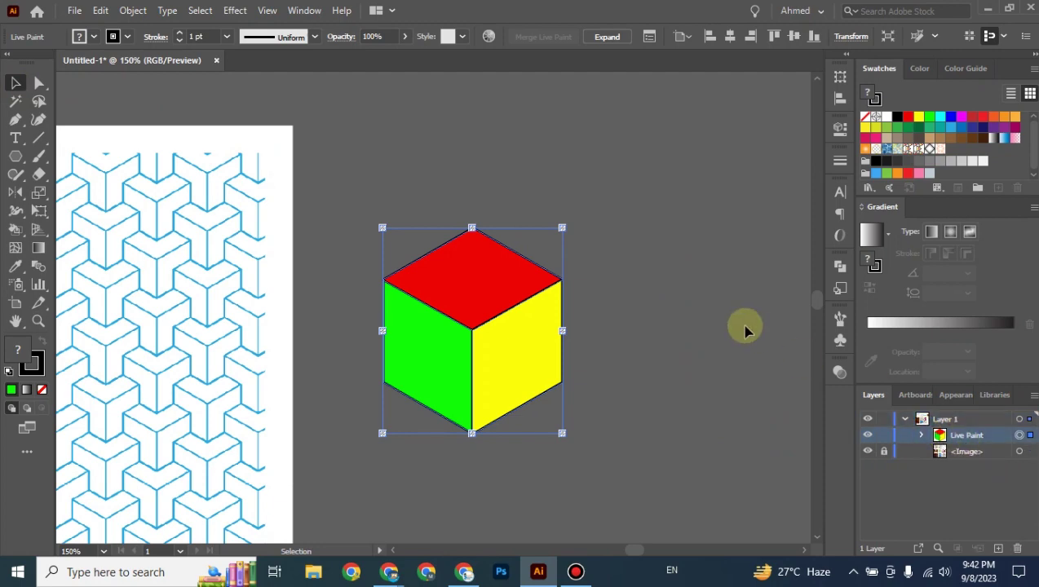
pyautogui.click(132, 11)
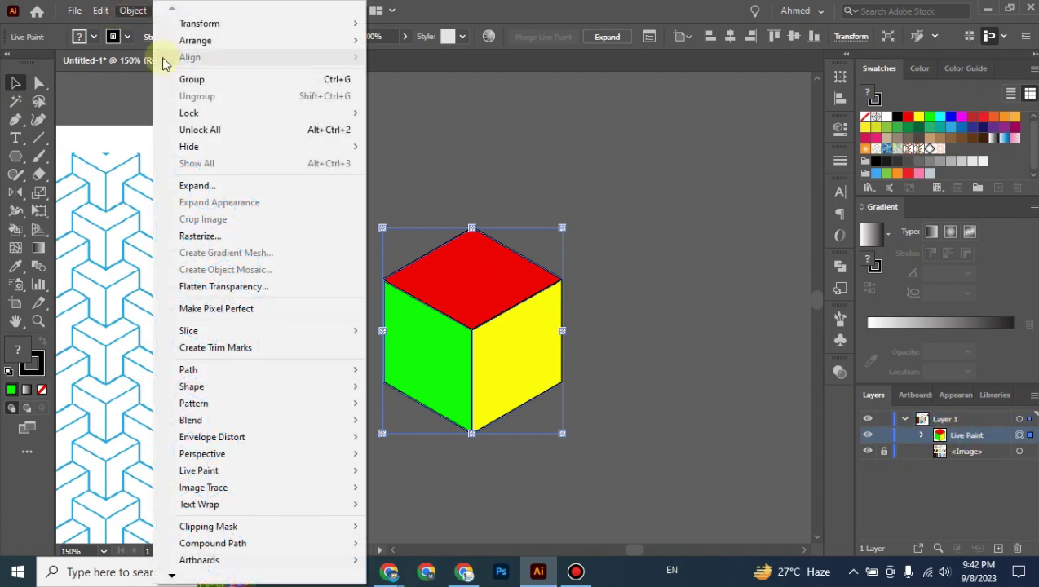
pyautogui.click(236, 193)
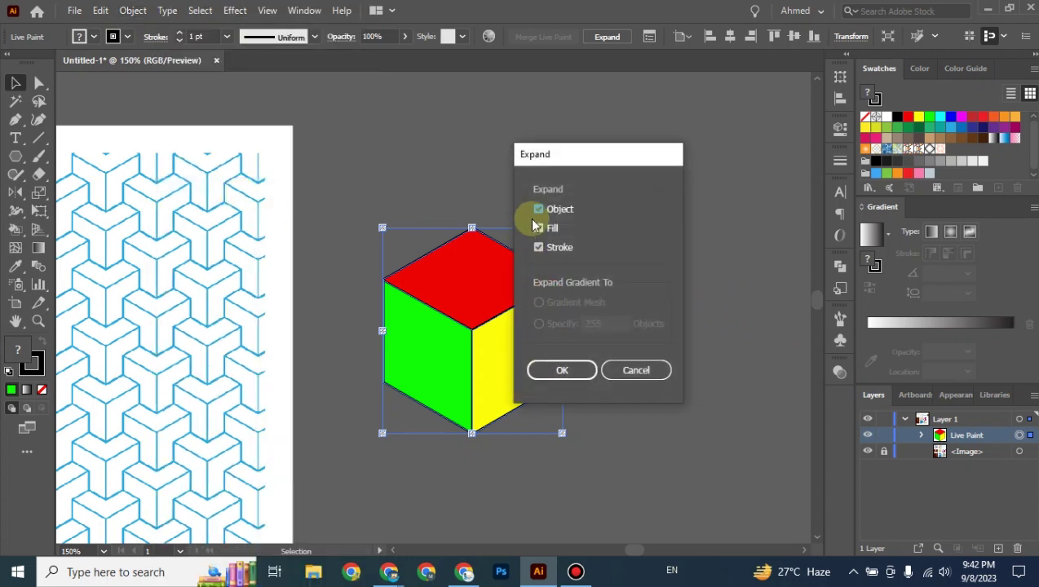
pyautogui.click(579, 368)
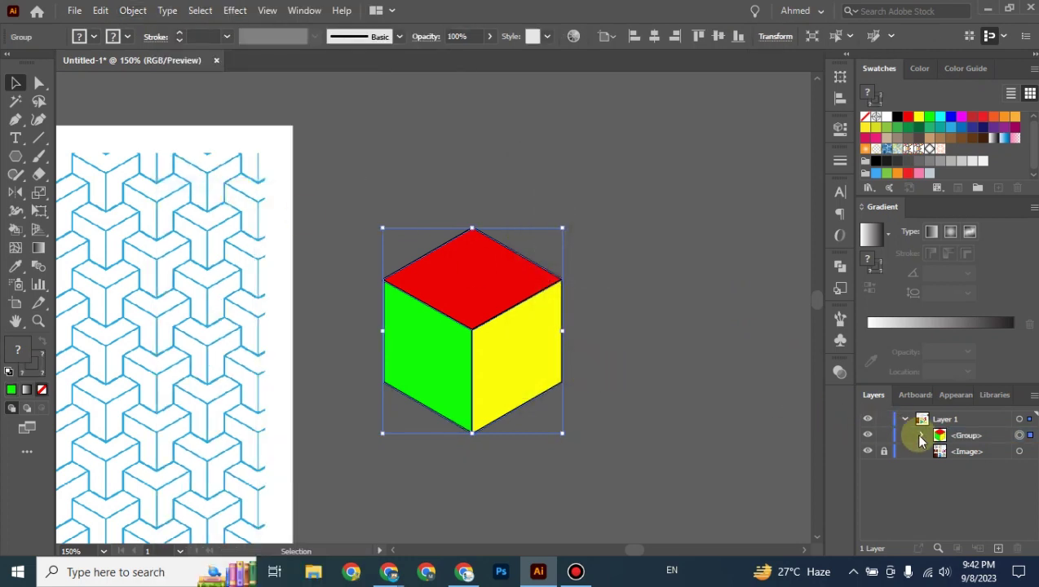
# Step: Ungroup the expanded cube, separate its coloured faces from the black outline, and delete the outline
pyautogui.rightClick(524, 355)
pyautogui.click(564, 214)
pyautogui.click(641, 295)
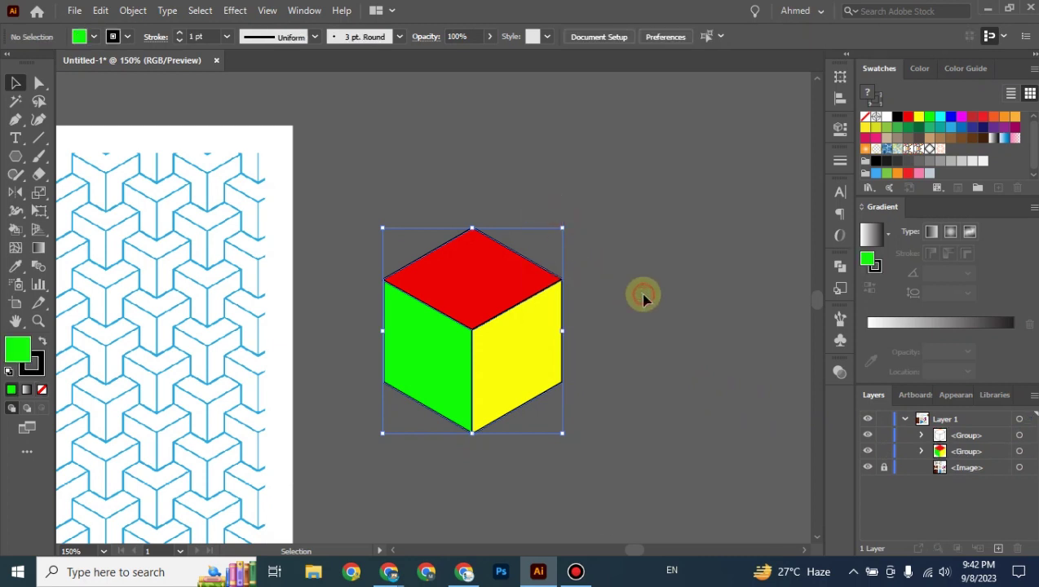
pyautogui.moveTo(510, 359); pyautogui.dragTo(716, 372)
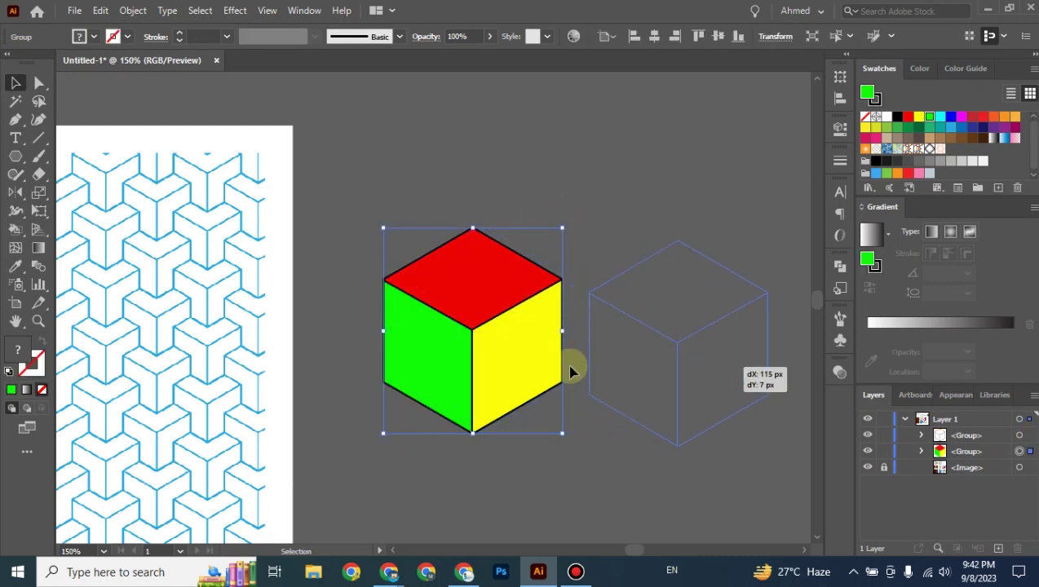
pyautogui.moveTo(500, 324); pyautogui.dragTo(486, 337)
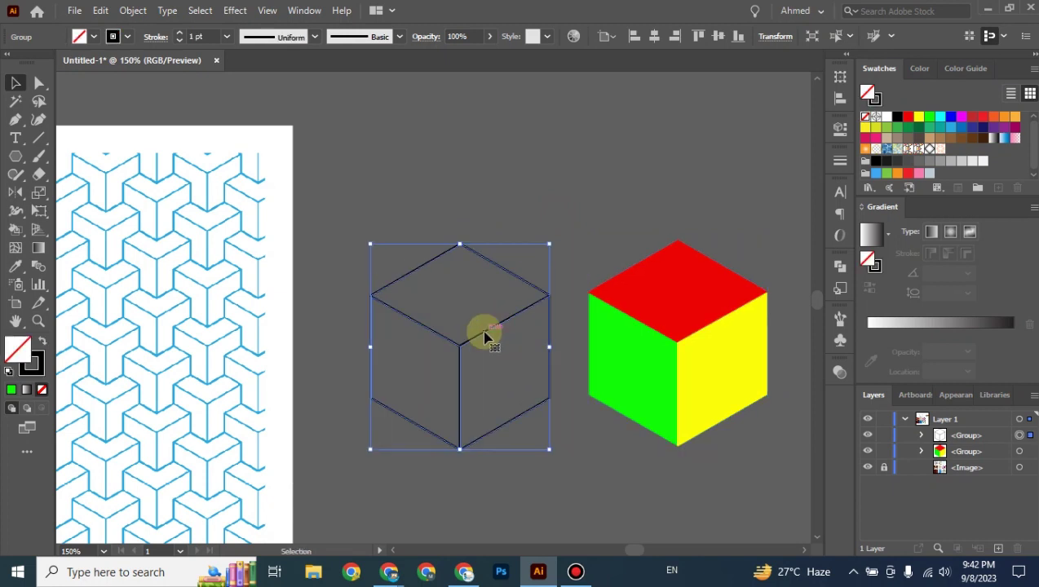
pyautogui.press('Delete')
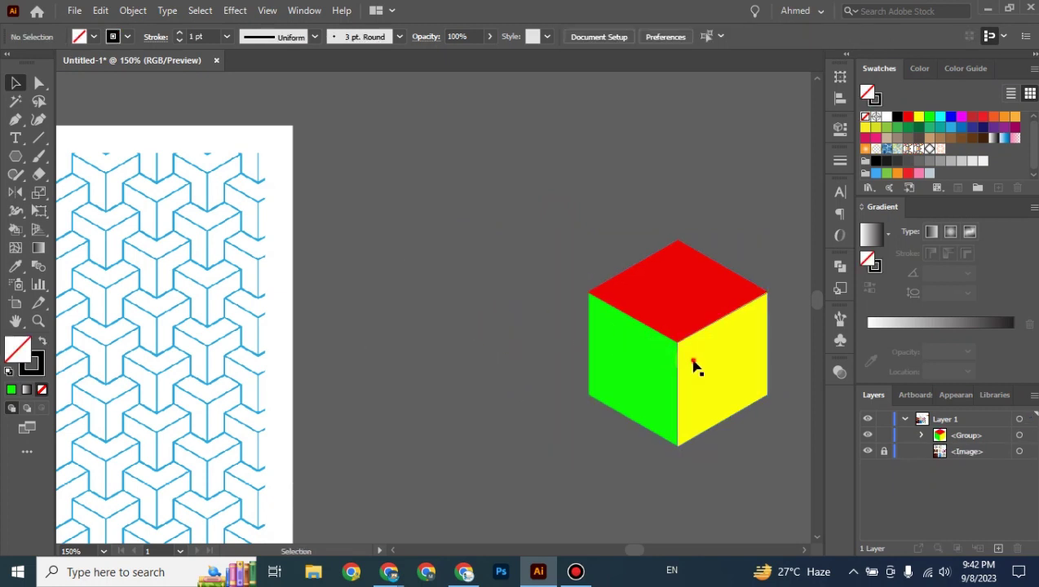
# Step: Move the coloured cube back closer to the reference image and ungroup its three faces
pyautogui.moveTo(590, 353); pyautogui.dragTo(513, 344)
pyautogui.rightClick(513, 343)
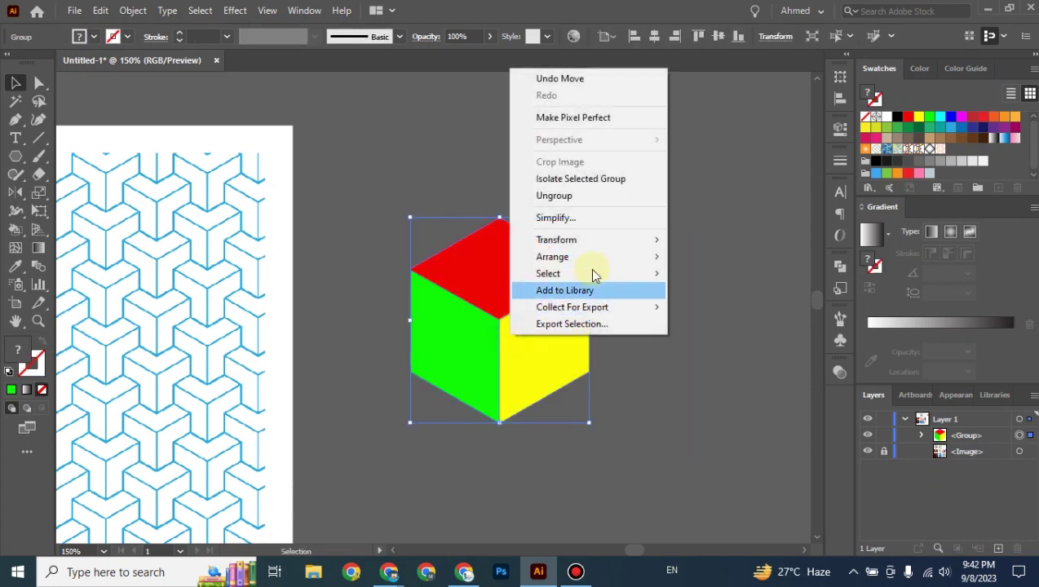
pyautogui.click(575, 195)
pyautogui.click(702, 283)
# Step: Recolour the cube with shades of one pink: dark for the top face, bright for the right face and lighter for the left face
pyautogui.click(539, 281)
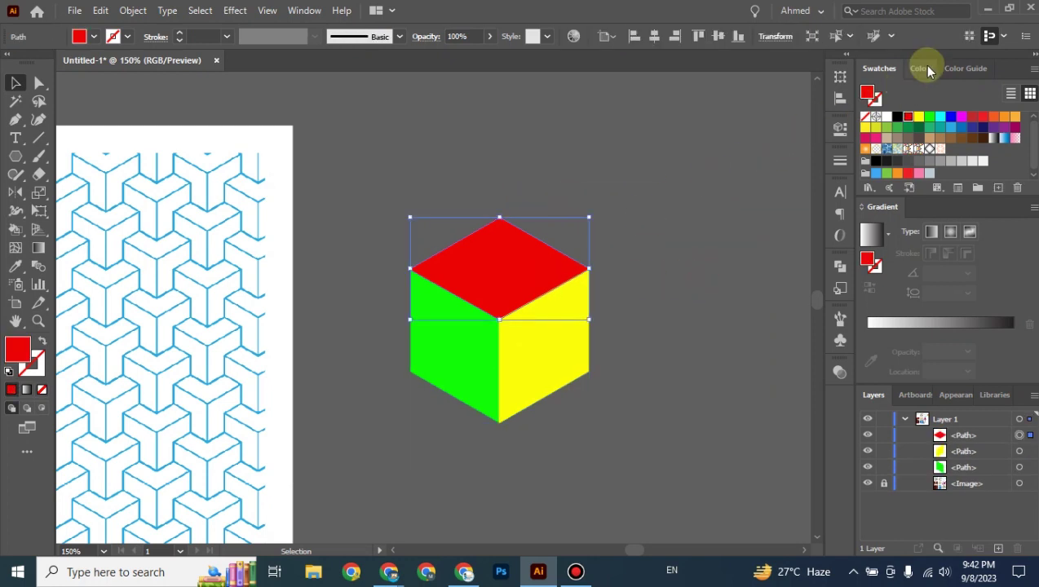
pyautogui.click(952, 69)
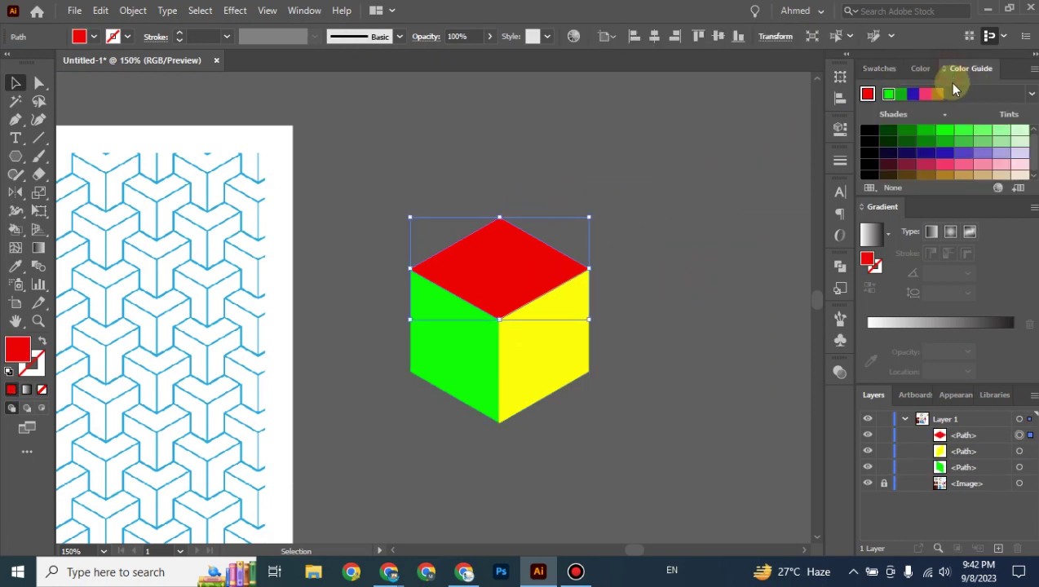
pyautogui.click(928, 167)
pyautogui.click(574, 352)
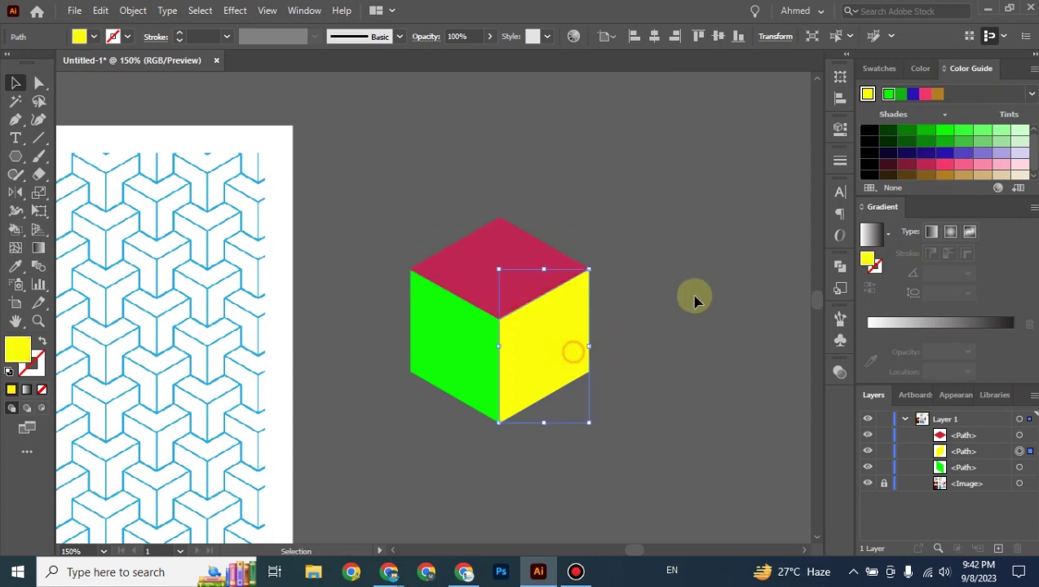
pyautogui.click(946, 174)
pyautogui.click(479, 360)
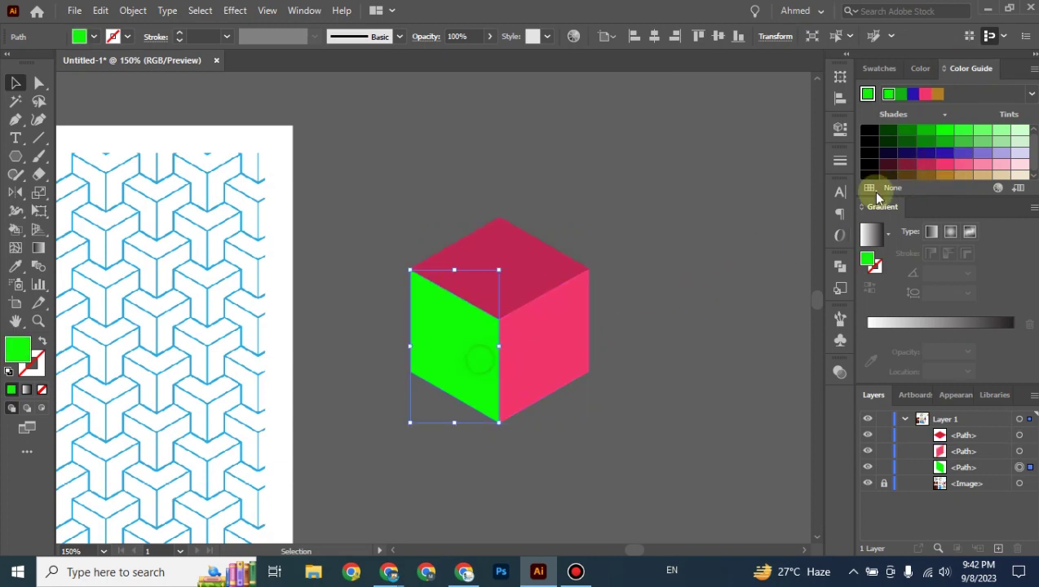
pyautogui.click(968, 167)
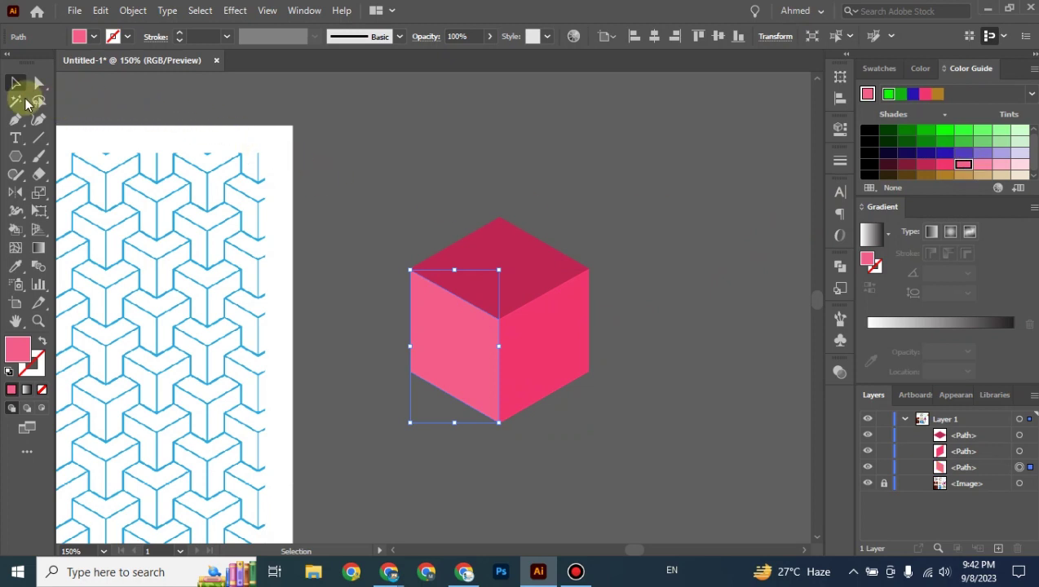
# Step: Make a new pattern from the three cube faces and accept the notice to start editing it
pyautogui.moveTo(377, 204); pyautogui.dragTo(632, 431)
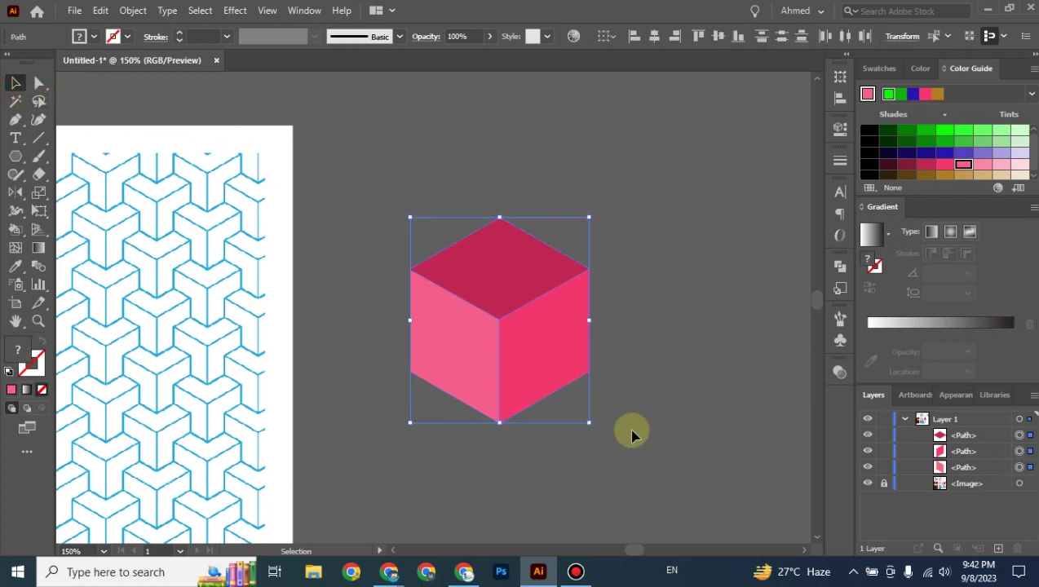
pyautogui.click(133, 9)
pyautogui.moveTo(245, 403)
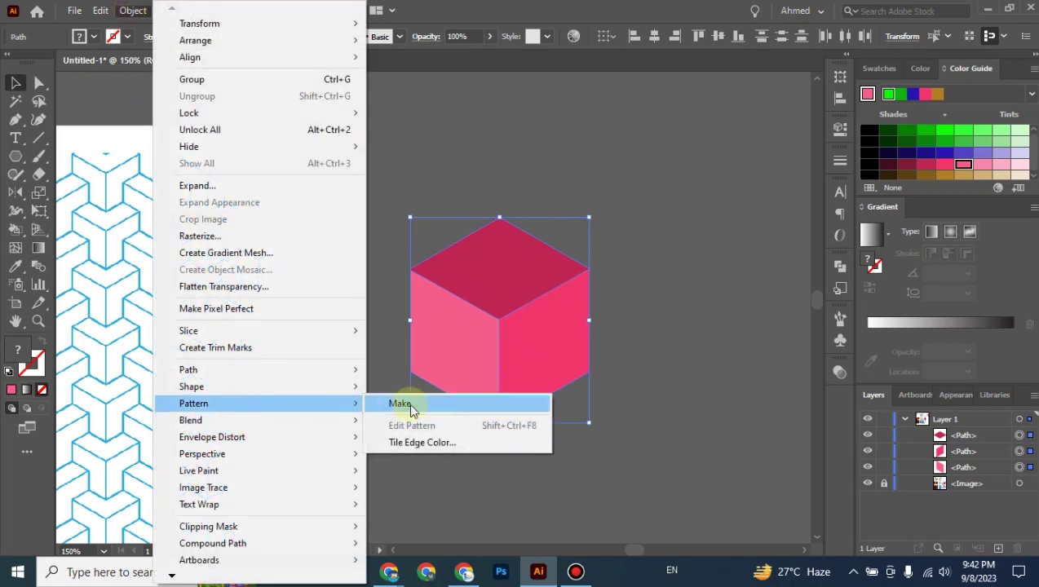
pyautogui.click(408, 402)
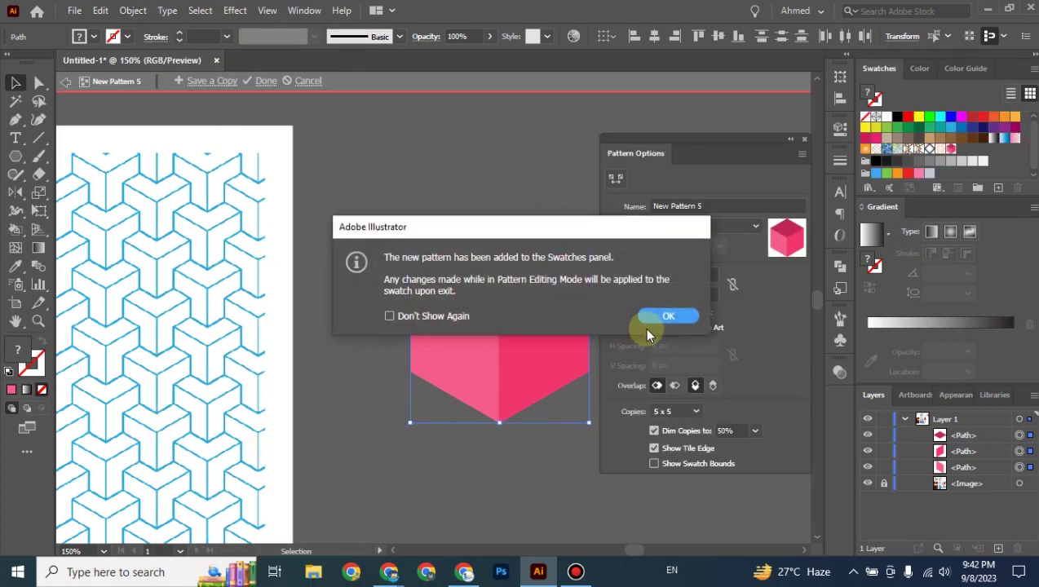
pyautogui.click(664, 318)
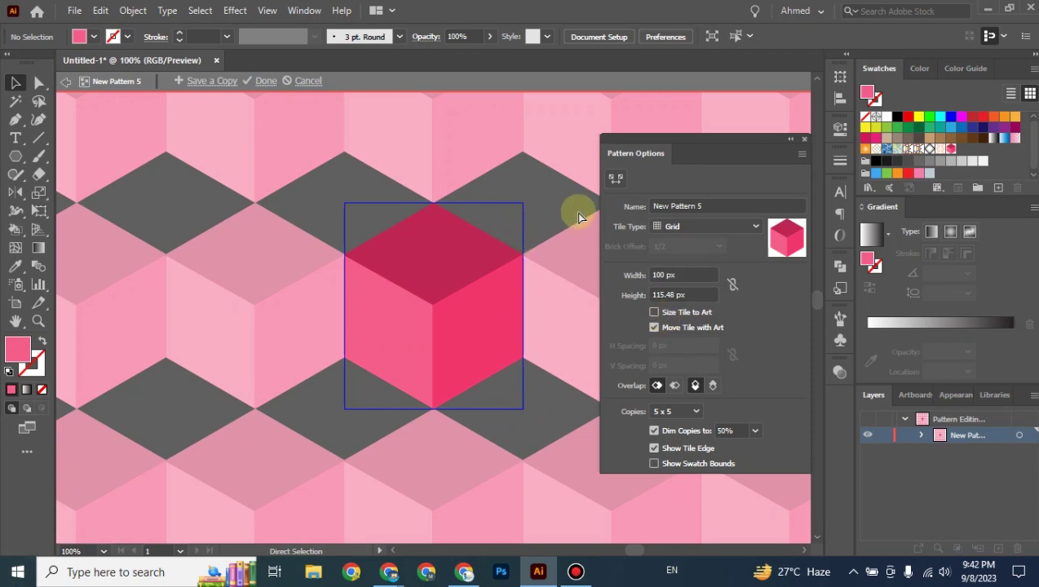
# Step: Set the cube pattern's tile type to Brick by Row and its tile width to 85 px
pyautogui.hotkey('ctrl', '-')
pyautogui.click(699, 229)
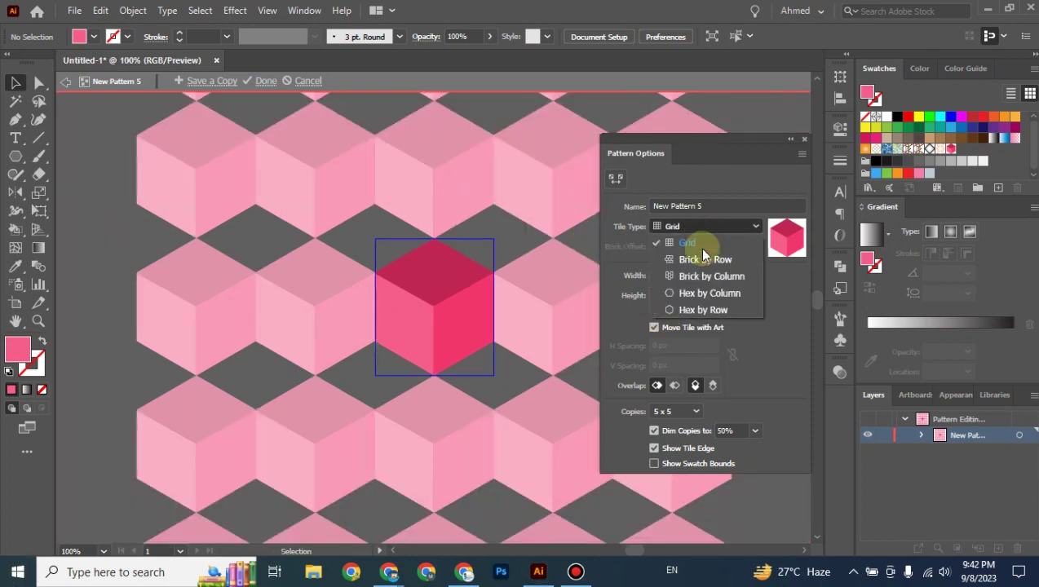
pyautogui.click(704, 261)
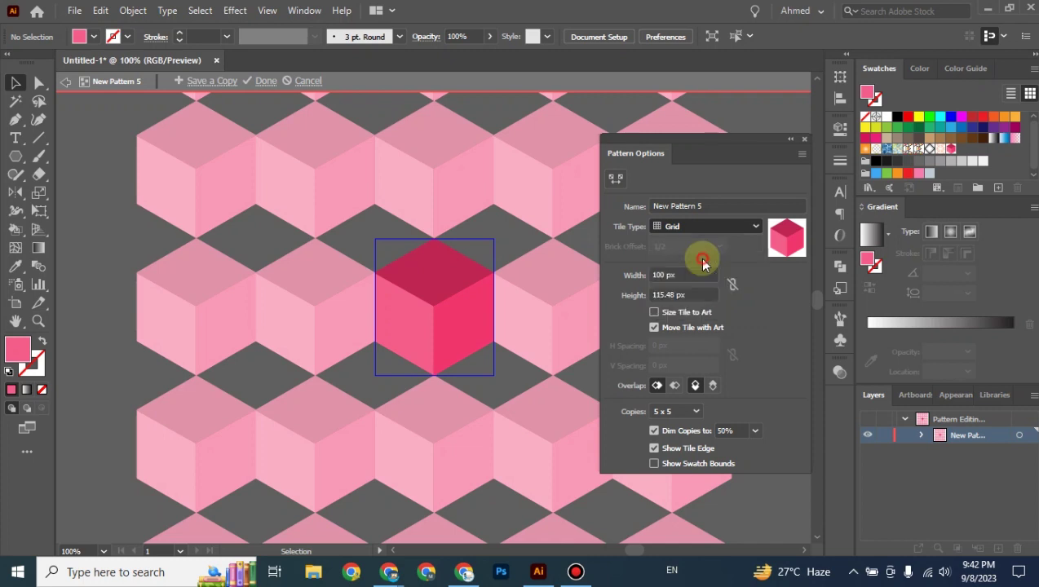
pyautogui.click(693, 274)
pyautogui.write('85')
pyautogui.press('Return')
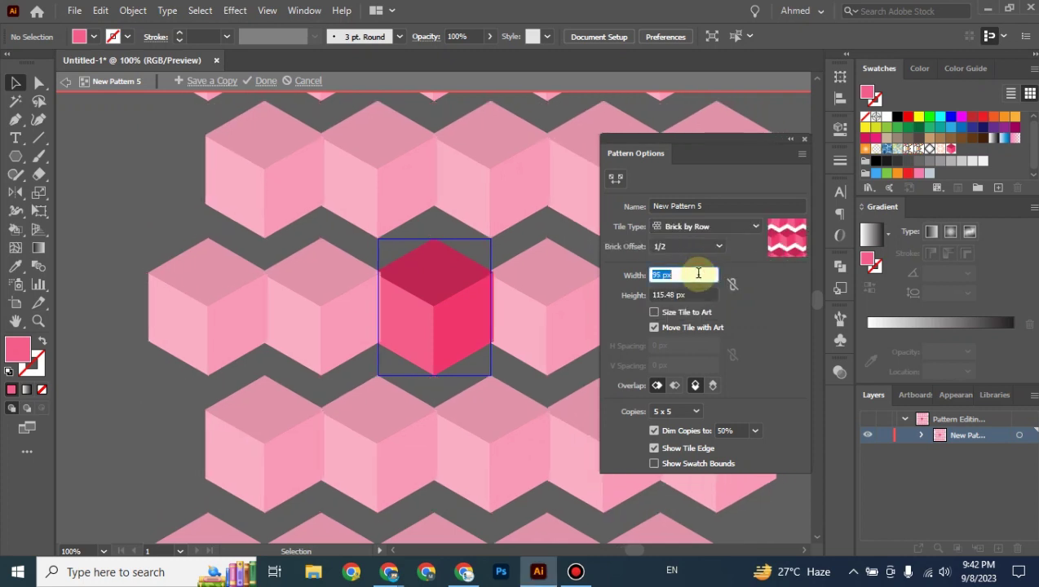
# Step: Reduce the tile height to 83 px and set the overlap to right in front and bottom in front
pyautogui.click(694, 295)
pyautogui.write('95')
pyautogui.press('Return')
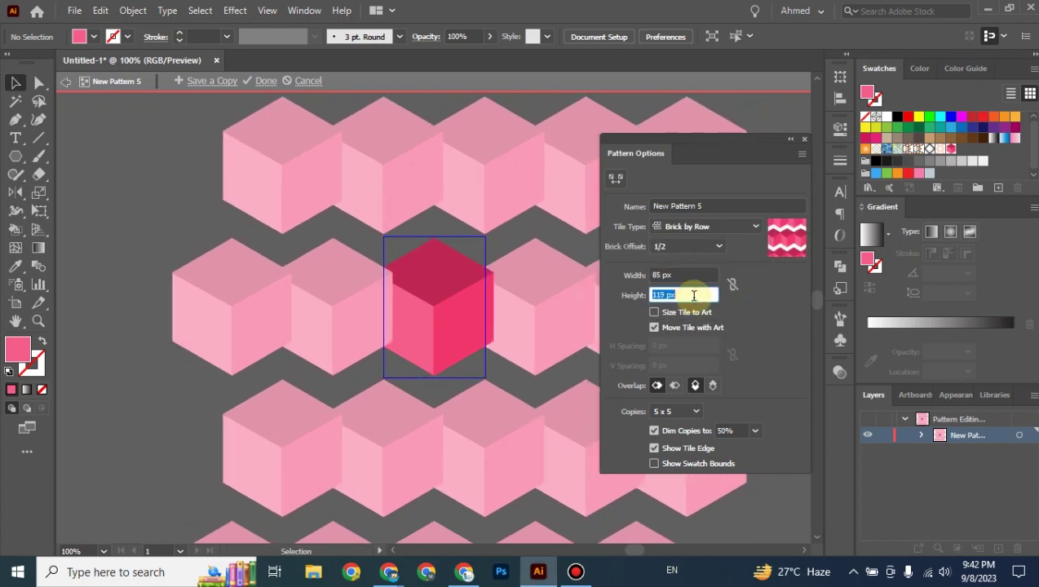
pyautogui.press('Down')
pyautogui.press('Down')
pyautogui.press('Down')
pyautogui.press('Down')
pyautogui.press('Down')
pyautogui.press('Down')
pyautogui.press('Down')
pyautogui.press('Down')
pyautogui.press('Down')
pyautogui.press('Down')
pyautogui.press('Down')
pyautogui.press('Down')
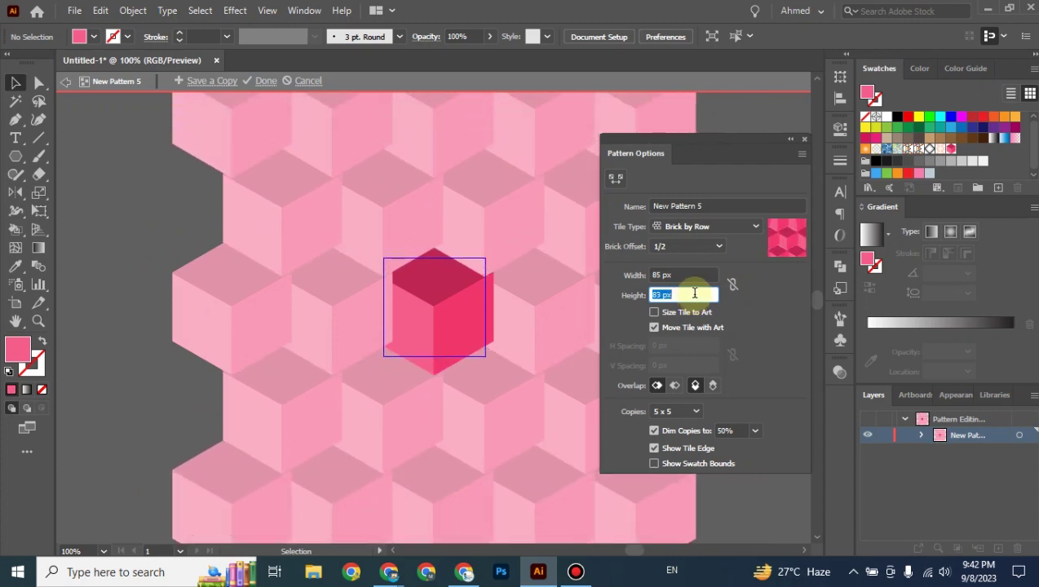
pyautogui.click(675, 388)
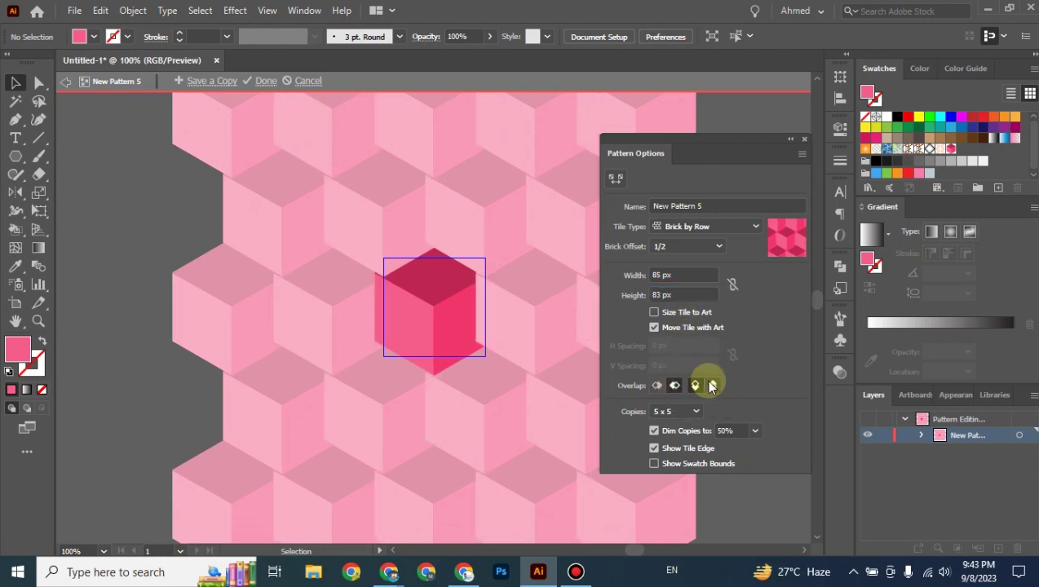
pyautogui.click(713, 387)
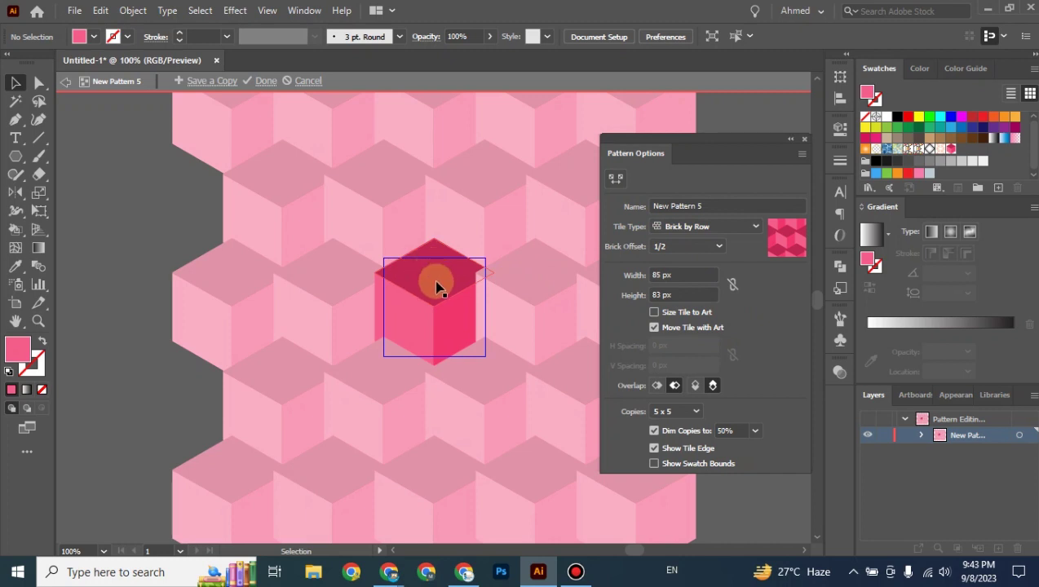
# Step: Finish editing the cube pattern and delete the original three cube faces beside the reference image
pyautogui.click(267, 82)
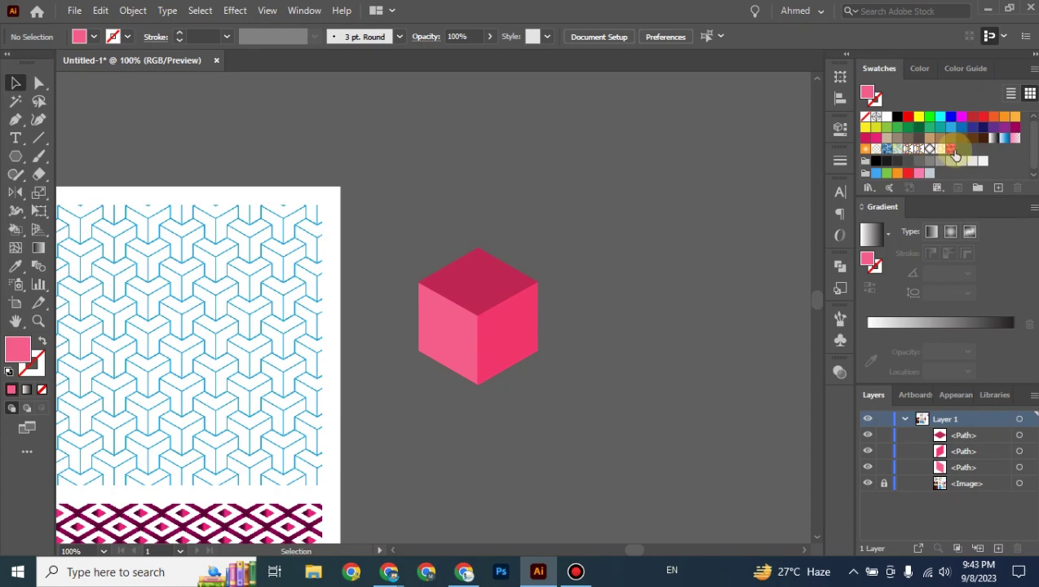
pyautogui.moveTo(580, 240); pyautogui.dragTo(453, 432)
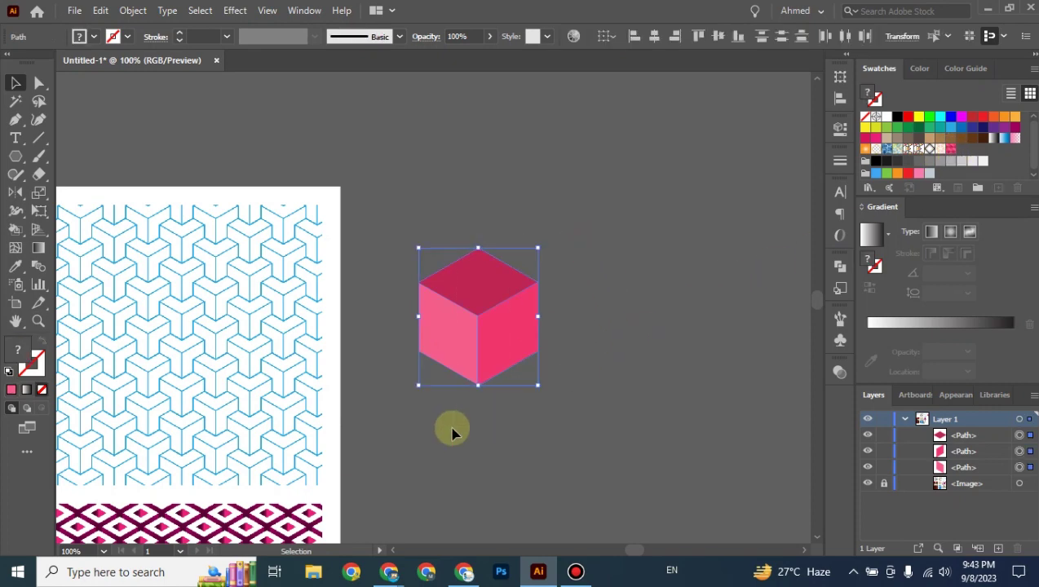
pyautogui.press('Delete')
# Step: Cover the blank artboard with a rectangle and fill it with the new pink cube pattern swatch
pyautogui.hscroll(-15, 383, 359)
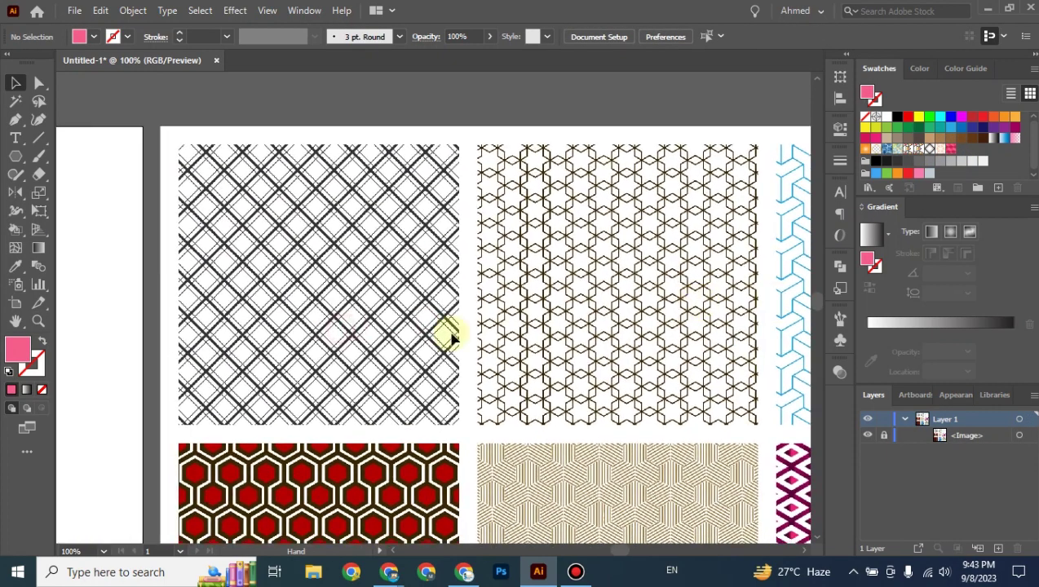
pyautogui.hscroll(-5, 451, 337)
pyautogui.keyDown('alt'); pyautogui.scroll(-2, 540, 343); pyautogui.keyUp('alt')
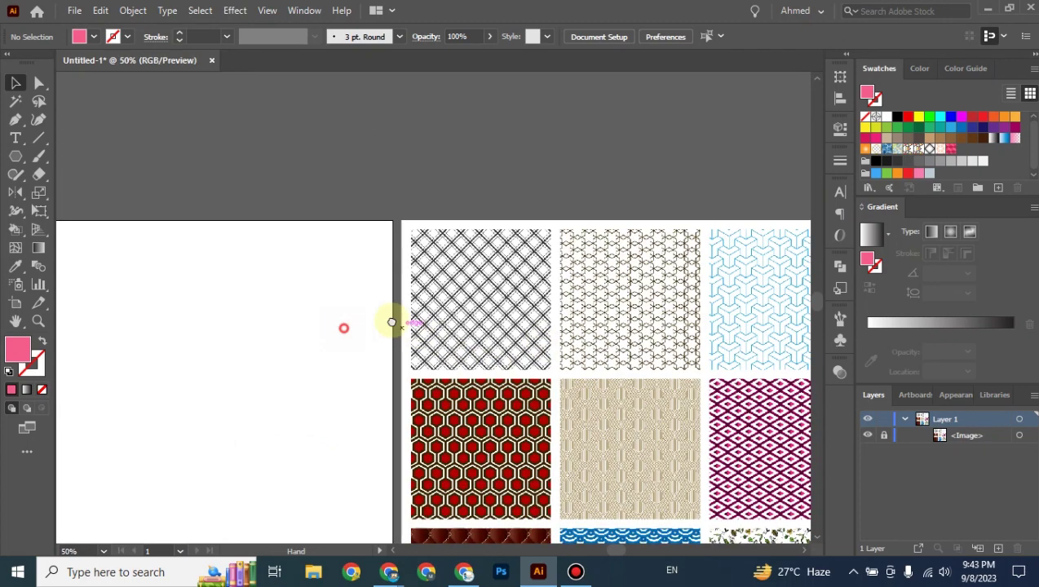
pyautogui.moveTo(392, 322); pyautogui.dragTo(696, 192)
pyautogui.keyDown('alt'); pyautogui.scroll(-2, 600, 237); pyautogui.keyUp('alt')
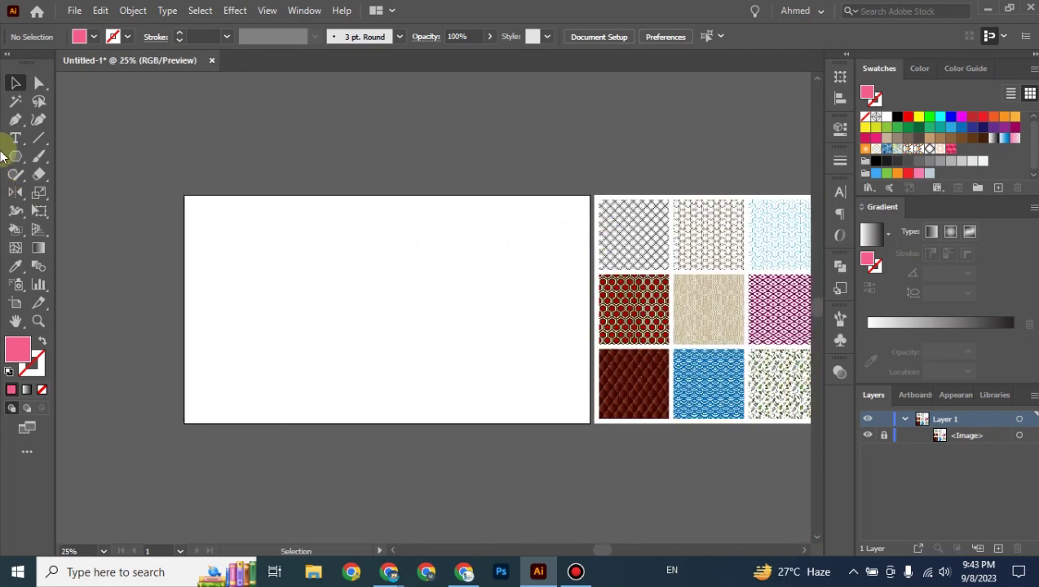
pyautogui.moveTo(15, 155); pyautogui.dragTo(82, 151)
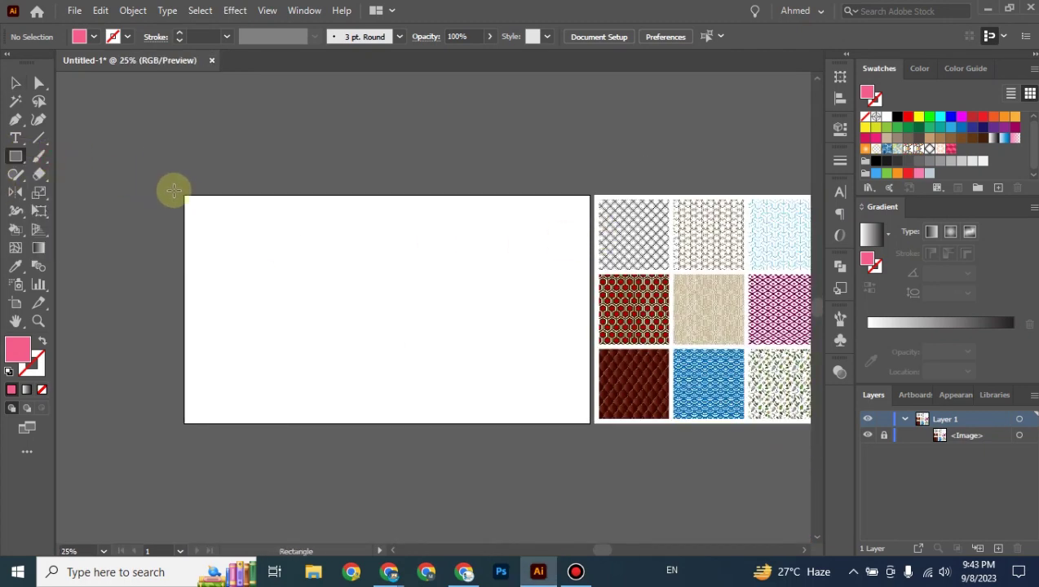
pyautogui.moveTo(185, 197); pyautogui.dragTo(590, 423)
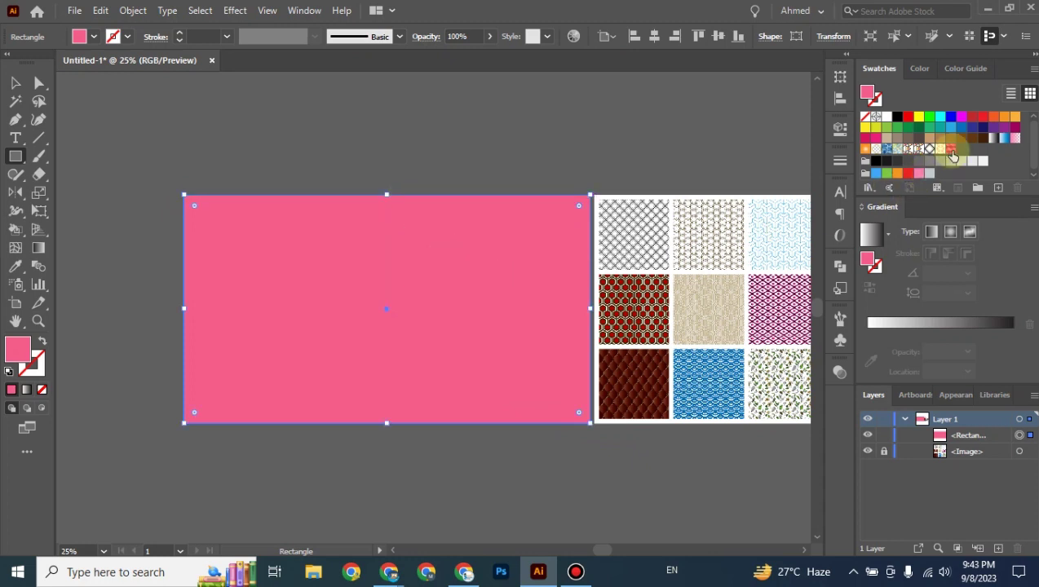
pyautogui.click(951, 148)
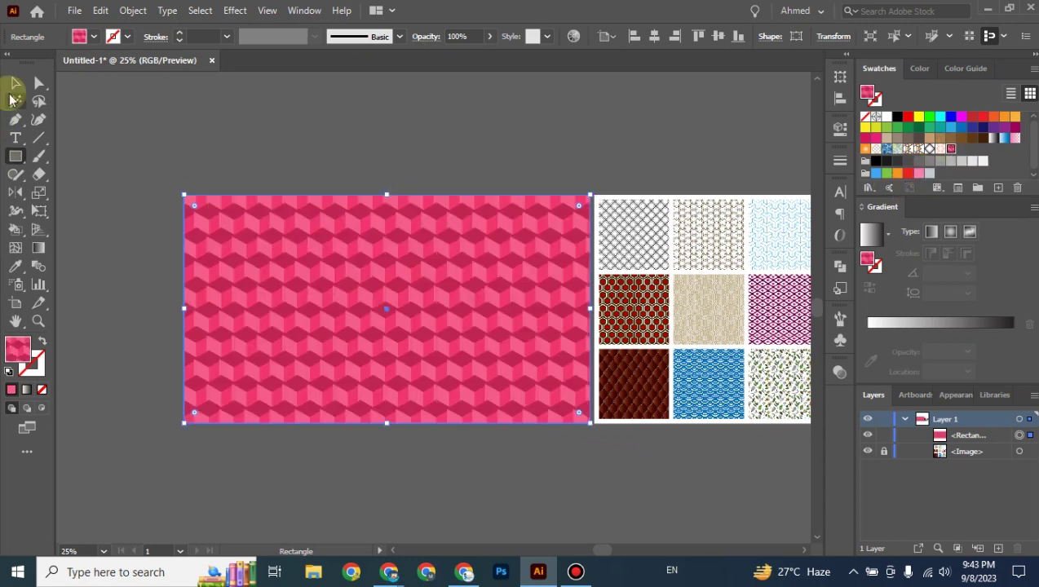
pyautogui.click(16, 83)
pyautogui.click(353, 176)
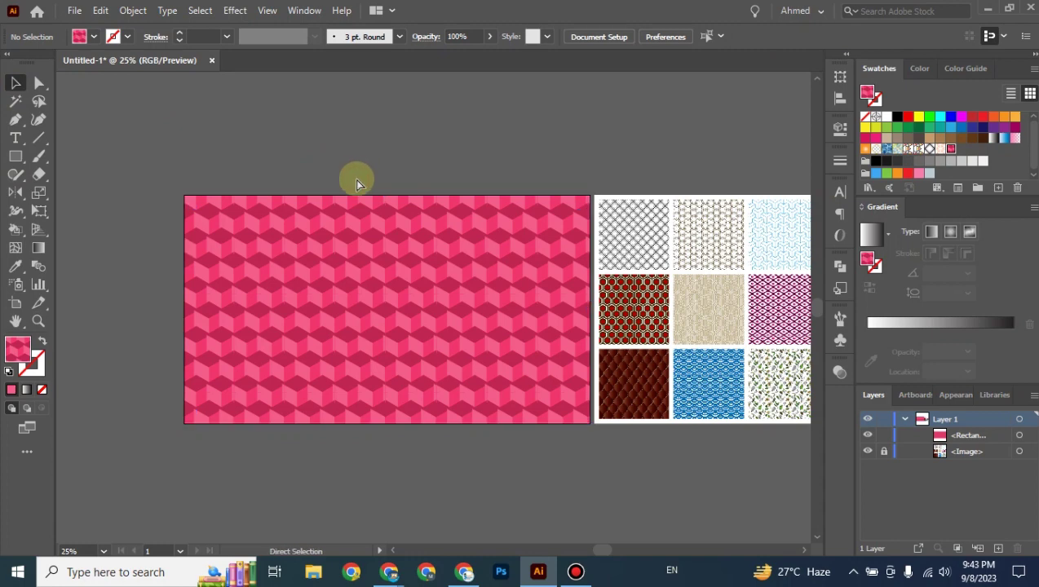
# Step: Examine the cube pattern up close and across the whole artboard to check how the tiles interlock
pyautogui.scroll(5, 373, 238)
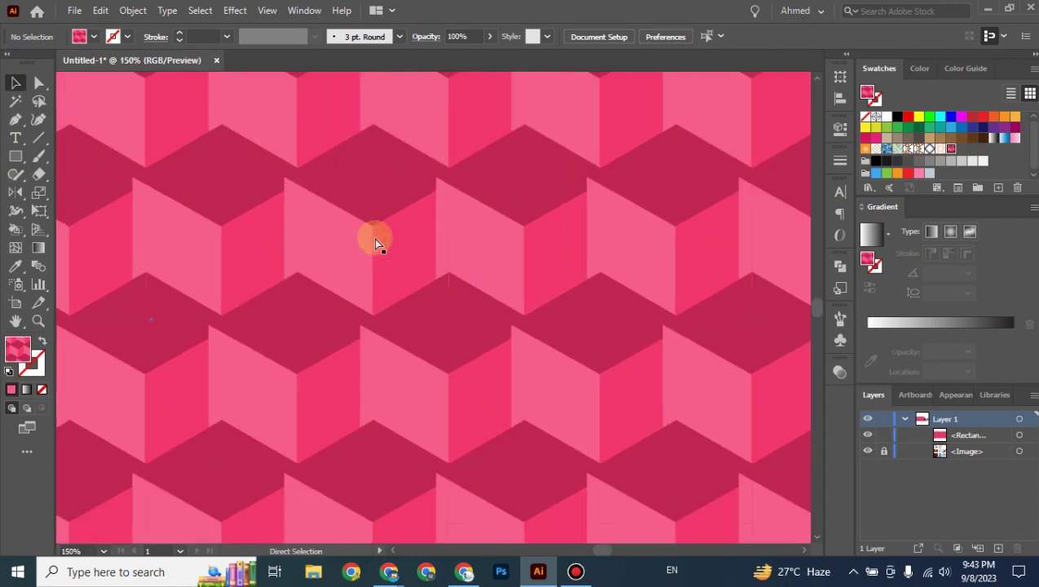
pyautogui.scroll(-5, 374, 238)
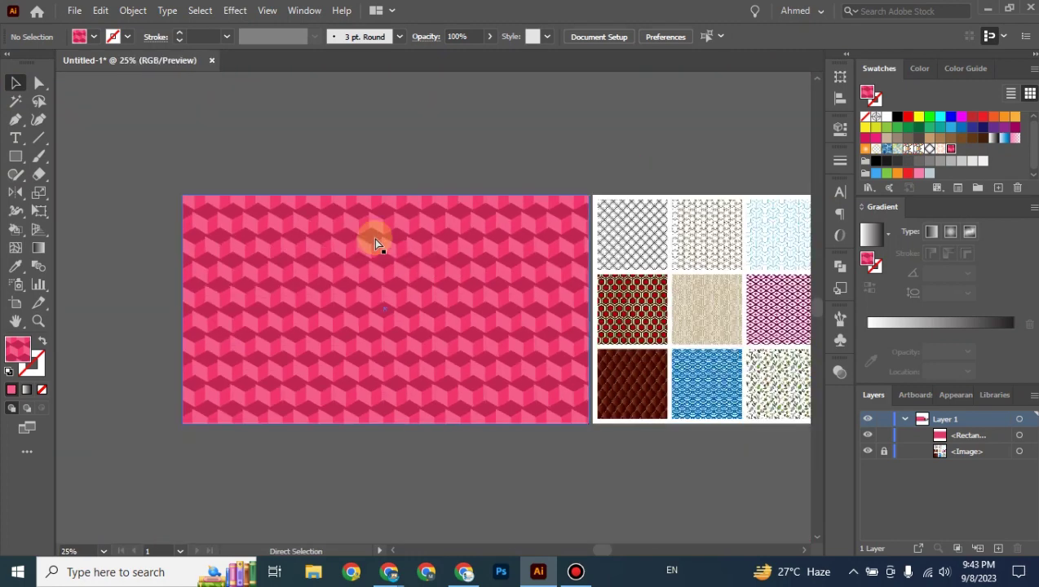
pyautogui.scroll(-1, 374, 238)
pyautogui.scroll(2, 374, 238)
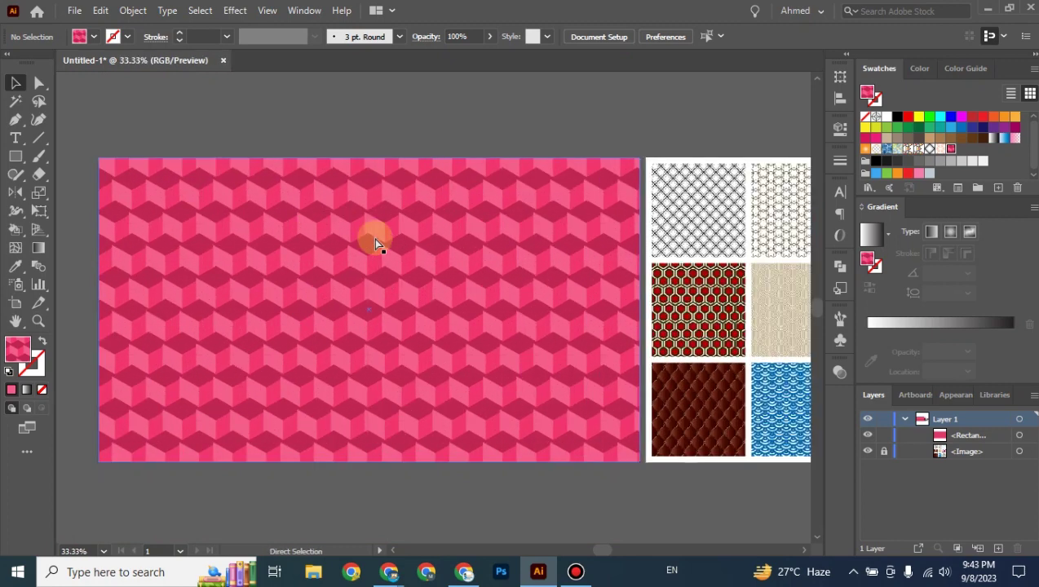
pyautogui.scroll(-1, 373, 238)
pyautogui.scroll(1, 462, 351)
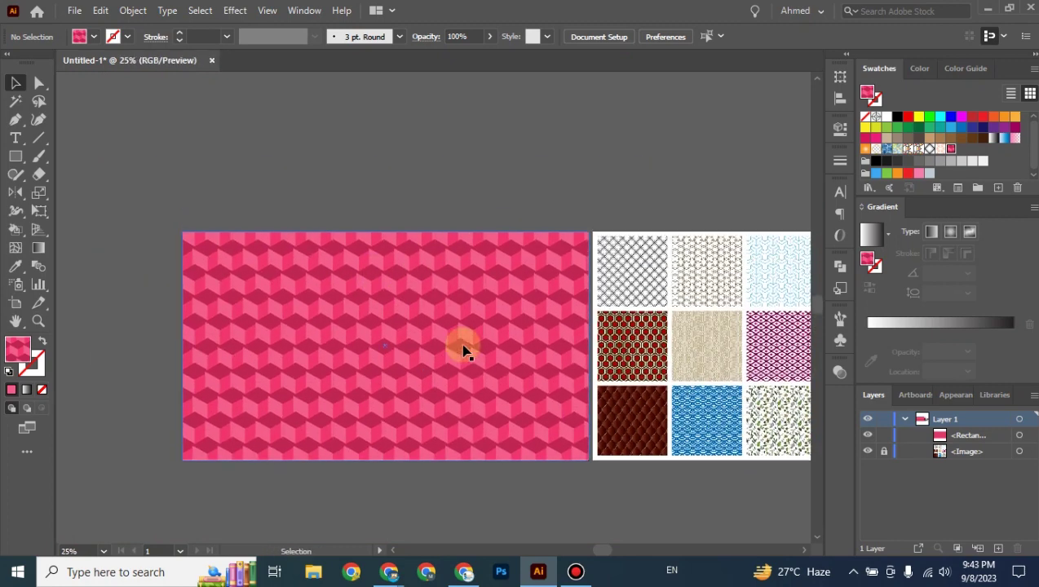
pyautogui.scroll(-1, 462, 350)
pyautogui.scroll(1, 463, 349)
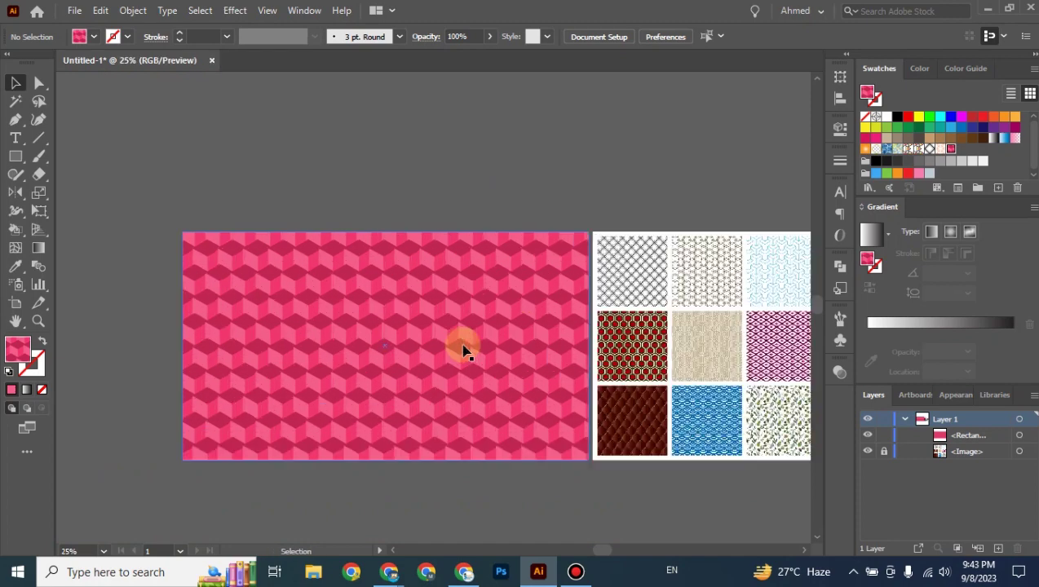
# Step: Delete the pattern-filled rectangle from the artboard
pyautogui.click(463, 351)
pyautogui.moveTo(462, 359); pyautogui.dragTo(394, 131)
pyautogui.press('Delete')
# Step: Draw a hexagon beside the blue line pattern in the reference image and fill it with black
pyautogui.hscroll(5, 406, 349)
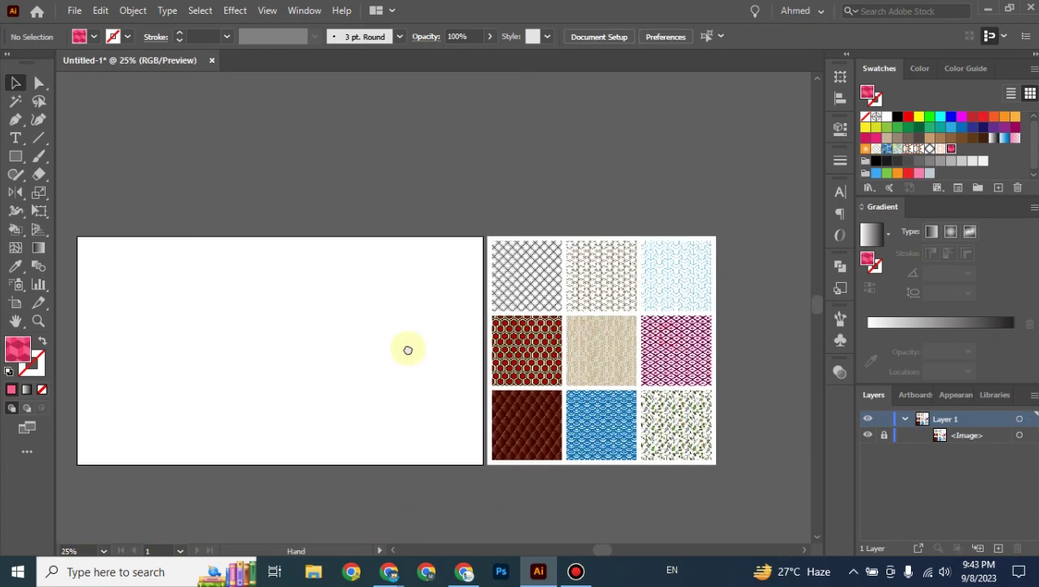
pyautogui.scroll(4, 393, 316)
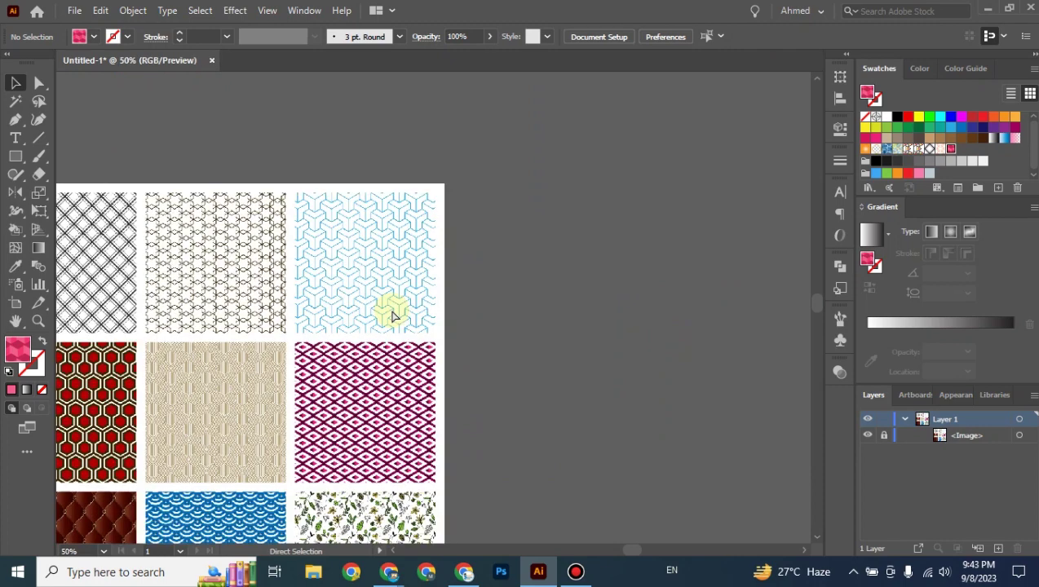
pyautogui.scroll(3, 334, 326)
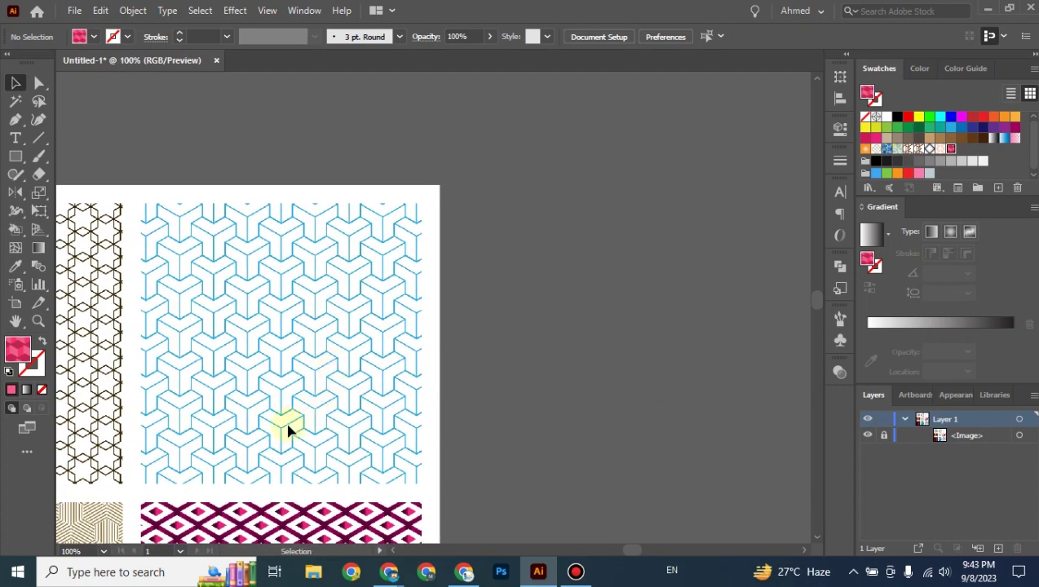
pyautogui.click(15, 159)
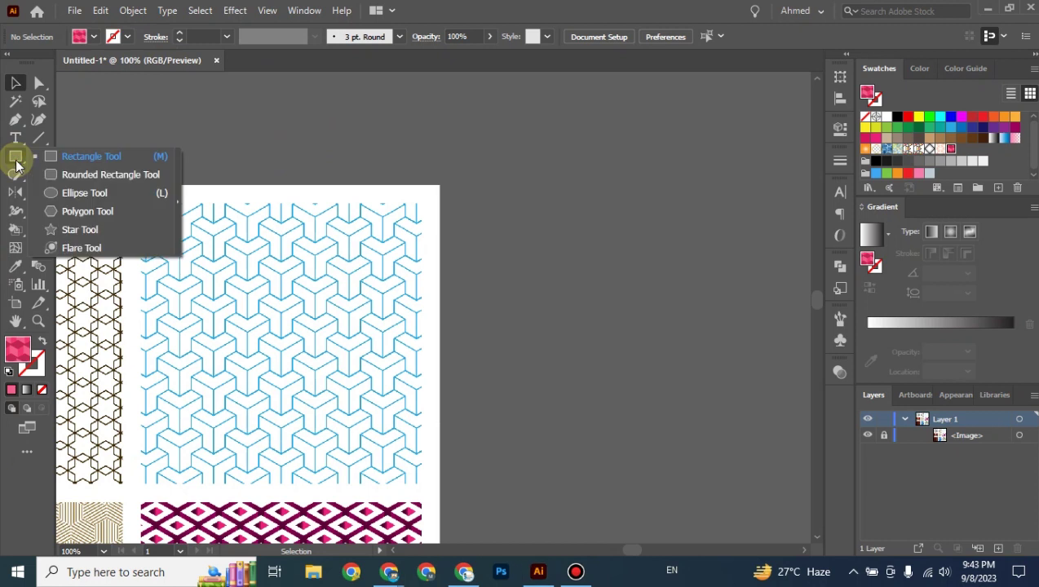
pyautogui.click(69, 211)
pyautogui.moveTo(624, 260); pyautogui.dragTo(617, 367)
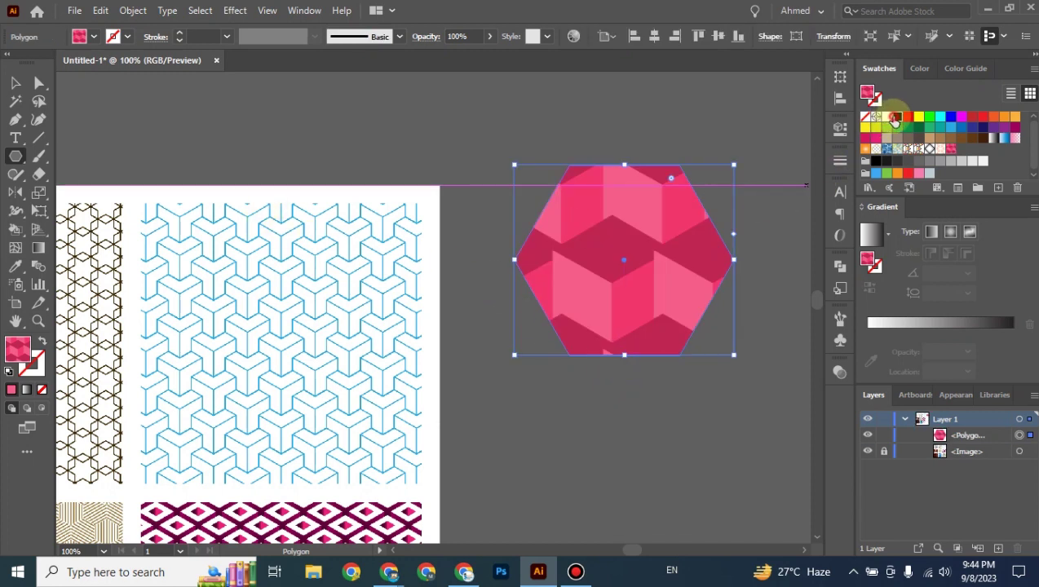
pyautogui.click(897, 117)
# Step: Rotate the black hexagon so a corner points straight up, scale it down to about a quarter, and deselect it
pyautogui.moveTo(739, 163); pyautogui.dragTo(735, 378)
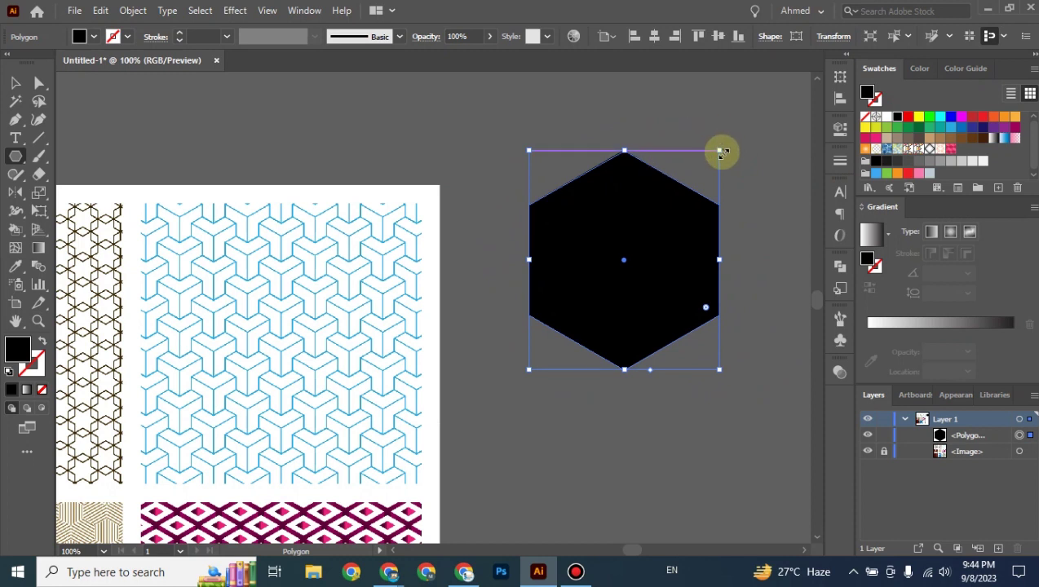
pyautogui.moveTo(722, 152); pyautogui.dragTo(613, 316)
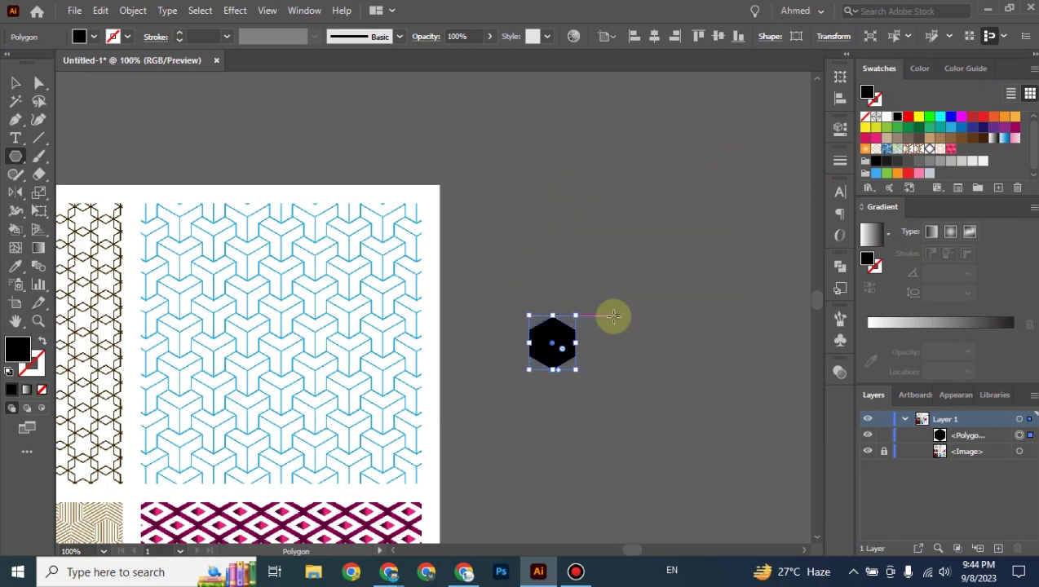
pyautogui.click(16, 83)
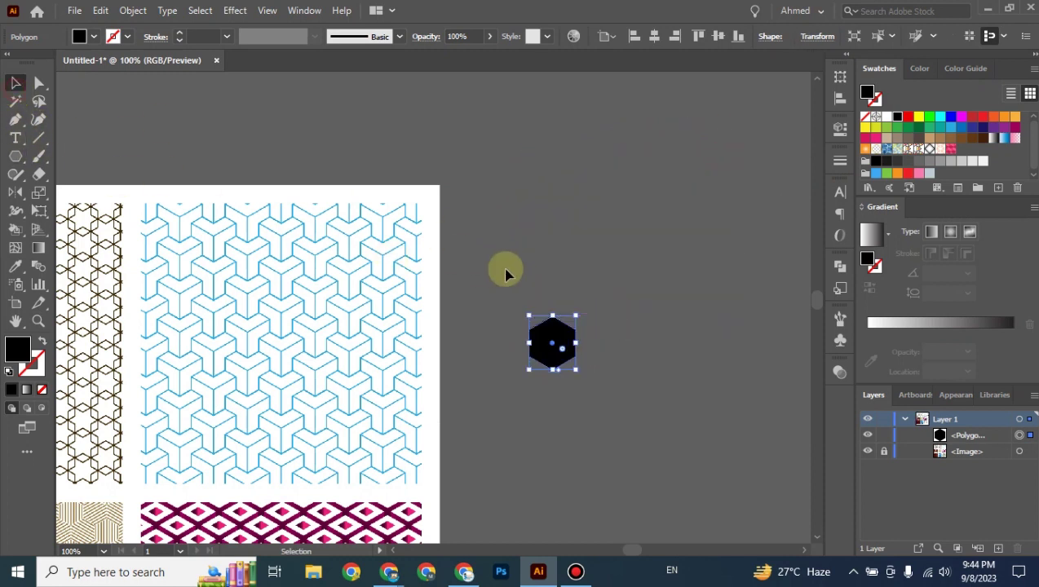
pyautogui.click(600, 293)
# Step: Place a copy of the hexagon diagonally up and to the right, nudging it up so their sloping edges meet
pyautogui.hotkey('ctrl', '+')
pyautogui.hotkey('ctrl', '+')
pyautogui.hotkey('ctrl', '+')
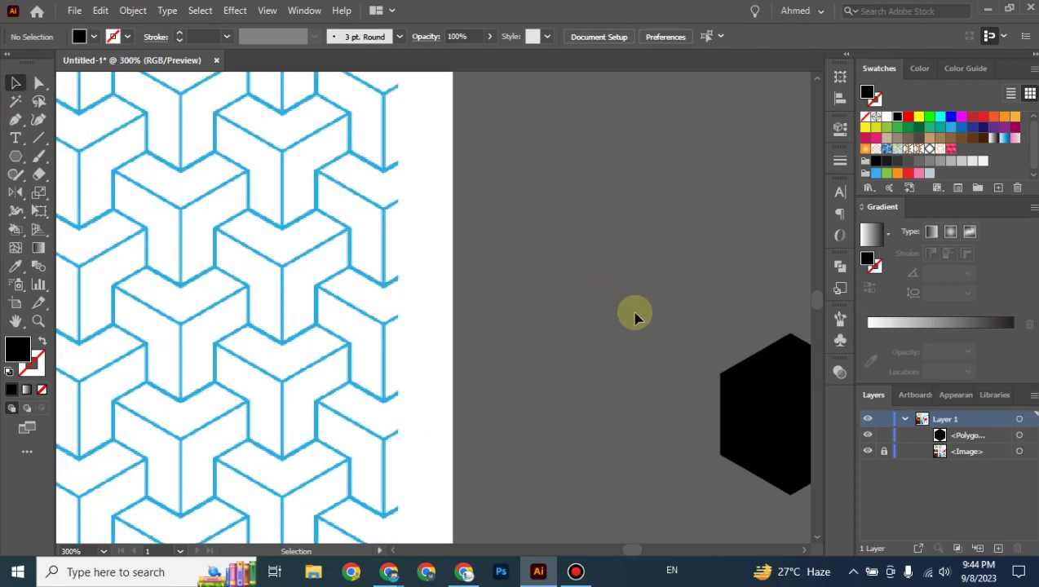
pyautogui.moveTo(635, 314); pyautogui.dragTo(312, 397)
pyautogui.moveTo(458, 465); pyautogui.dragTo(530, 347)
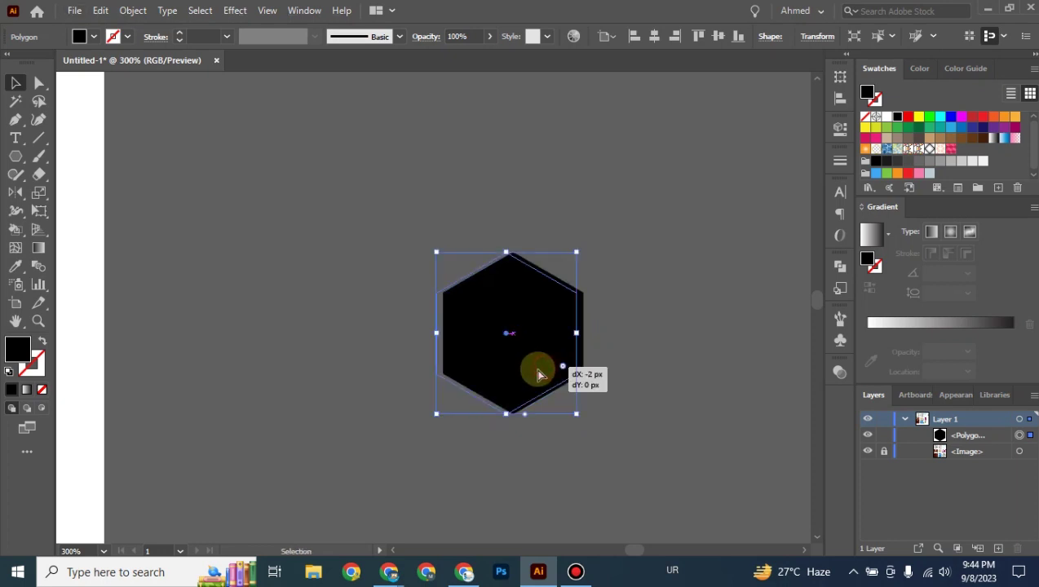
pyautogui.hotkey('ctrl', 'z')
pyautogui.moveTo(485, 434); pyautogui.dragTo(554, 324)
pyautogui.press('Up')
pyautogui.press('Up')
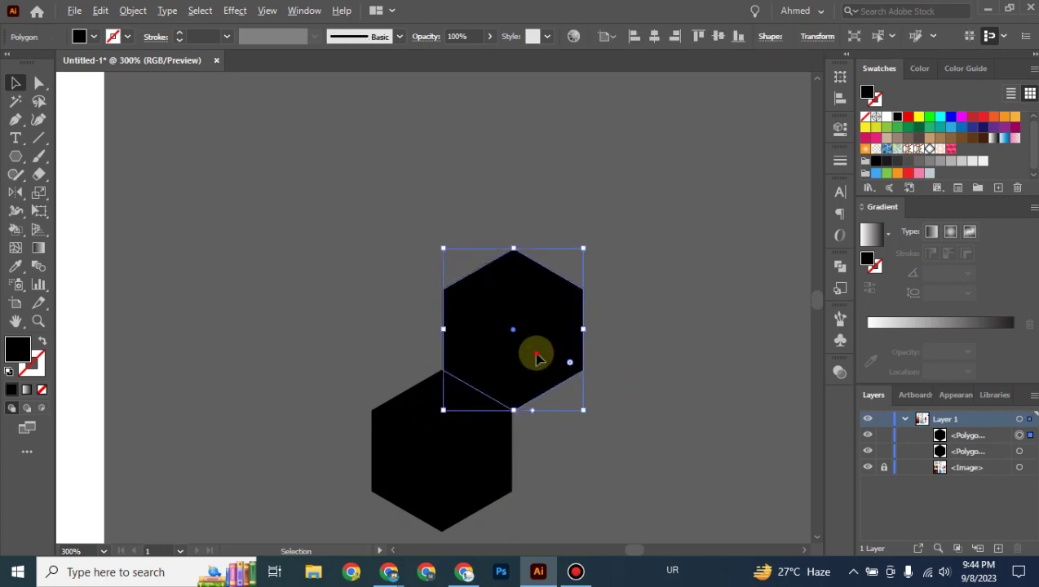
# Step: Duplicate the upper hexagon to its left and nudge the copy and the lower hexagon to close the gaps between all three
pyautogui.moveTo(536, 353); pyautogui.dragTo(392, 355)
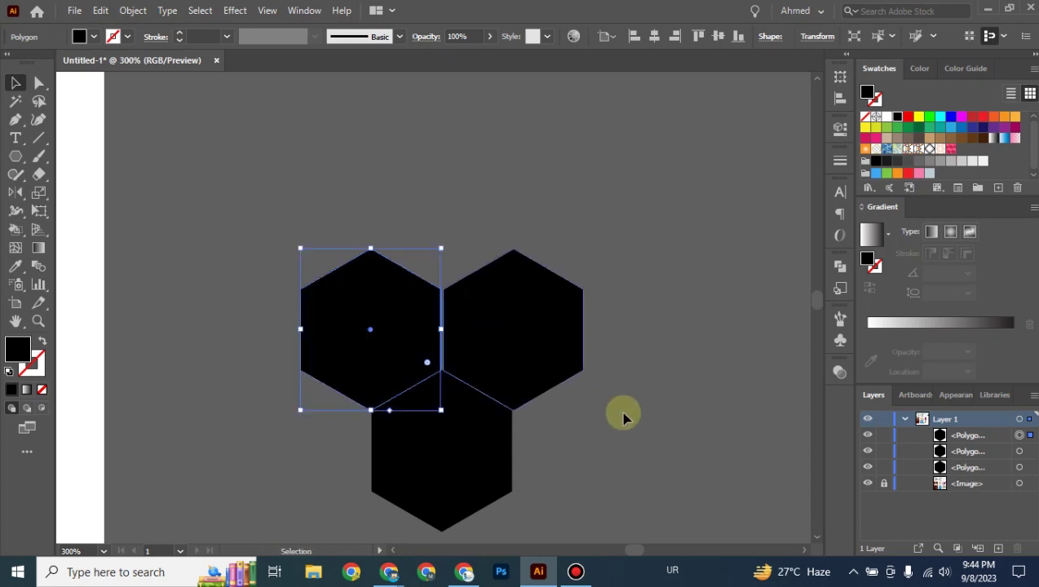
pyautogui.press('Right')
pyautogui.press('Right')
pyautogui.click(624, 416)
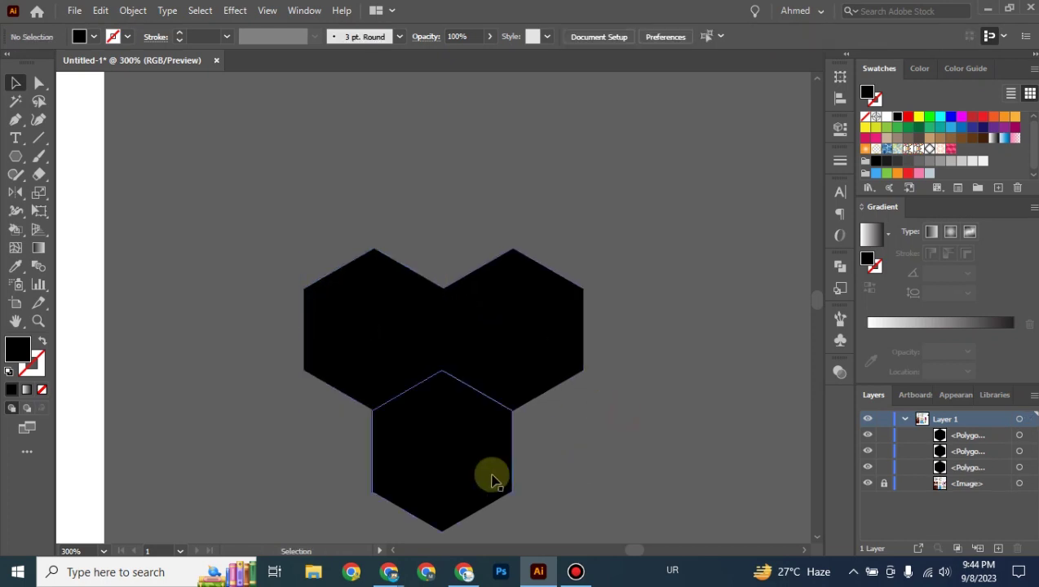
pyautogui.click(494, 485)
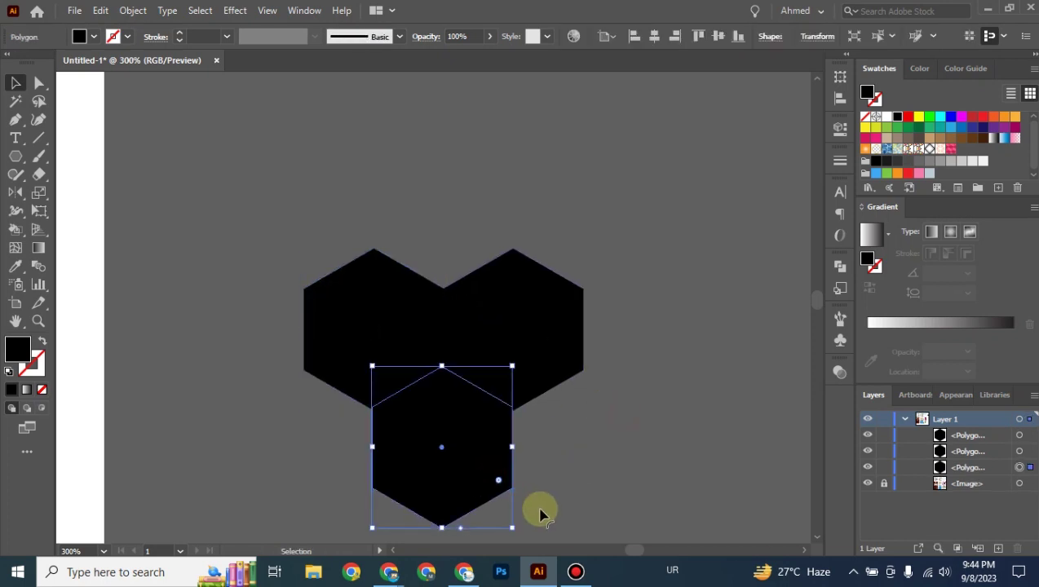
# Step: Group the two upper hexagons and centre the lower hexagon horizontally against that group
pyautogui.click(642, 373)
pyautogui.moveTo(591, 225); pyautogui.dragTo(364, 309)
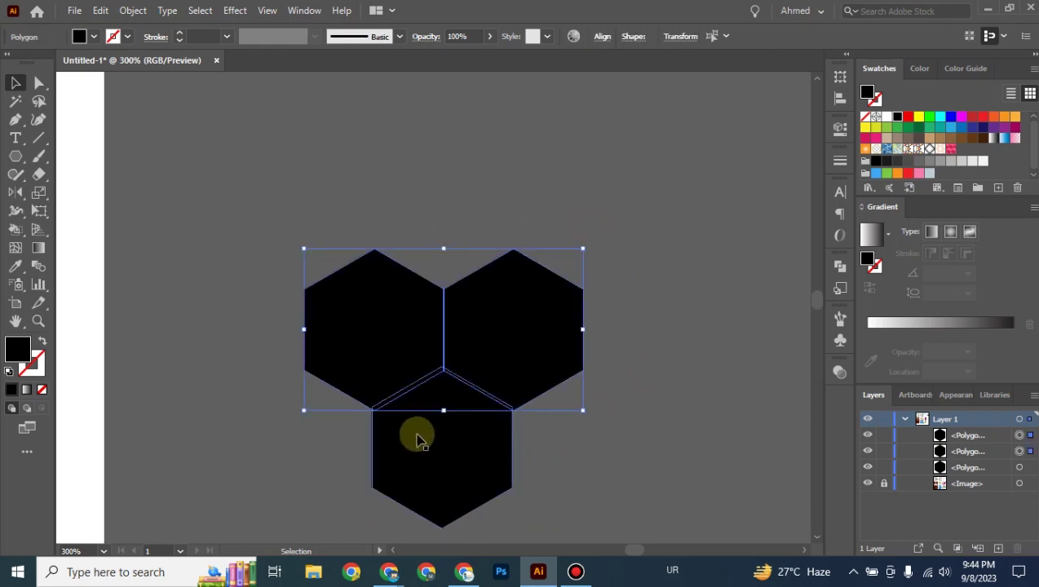
pyautogui.hotkey('ctrl', 'g')
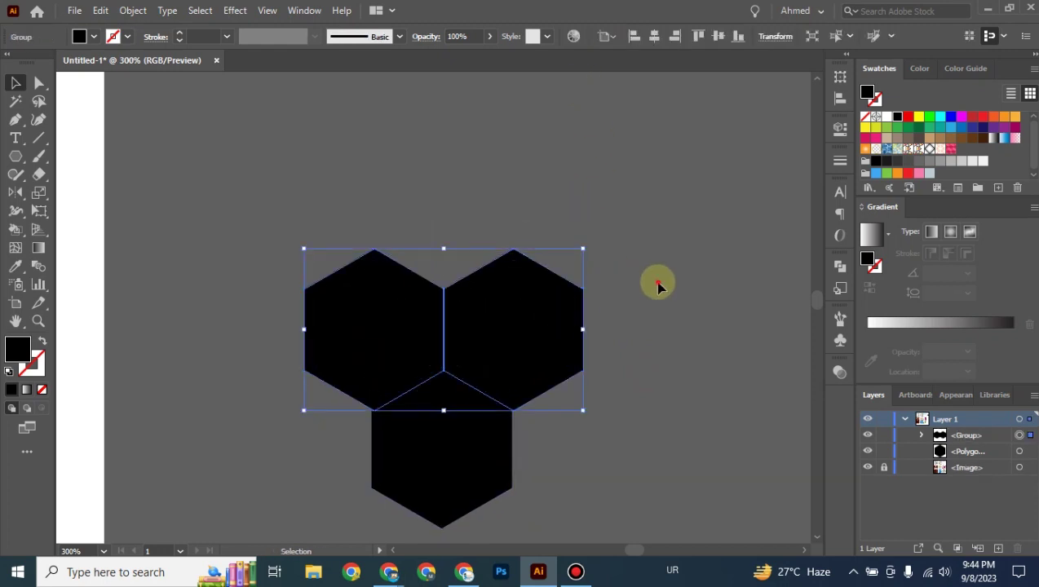
pyautogui.click(657, 285)
pyautogui.moveTo(571, 104); pyautogui.dragTo(324, 497)
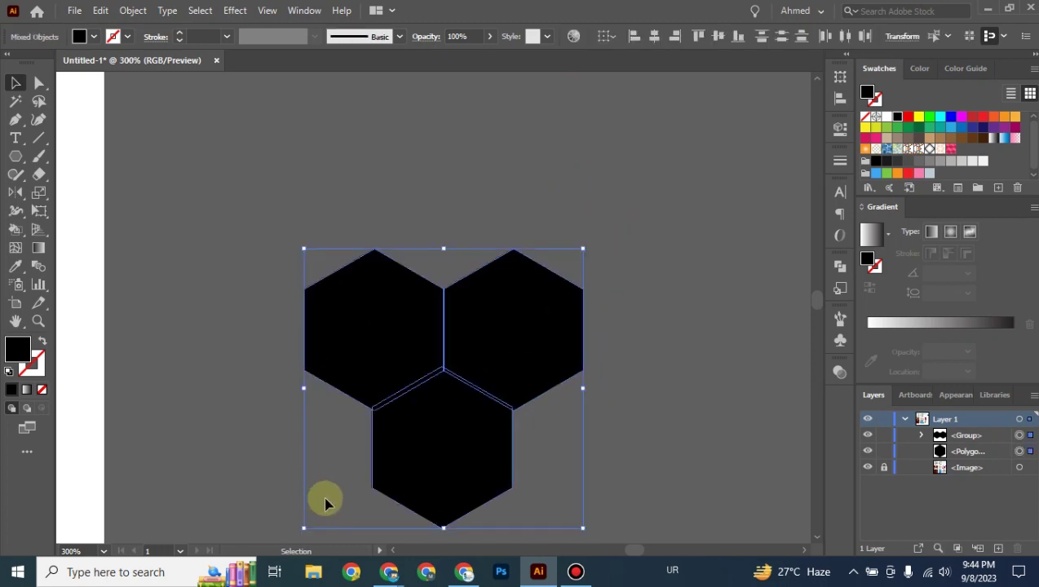
pyautogui.click(494, 341)
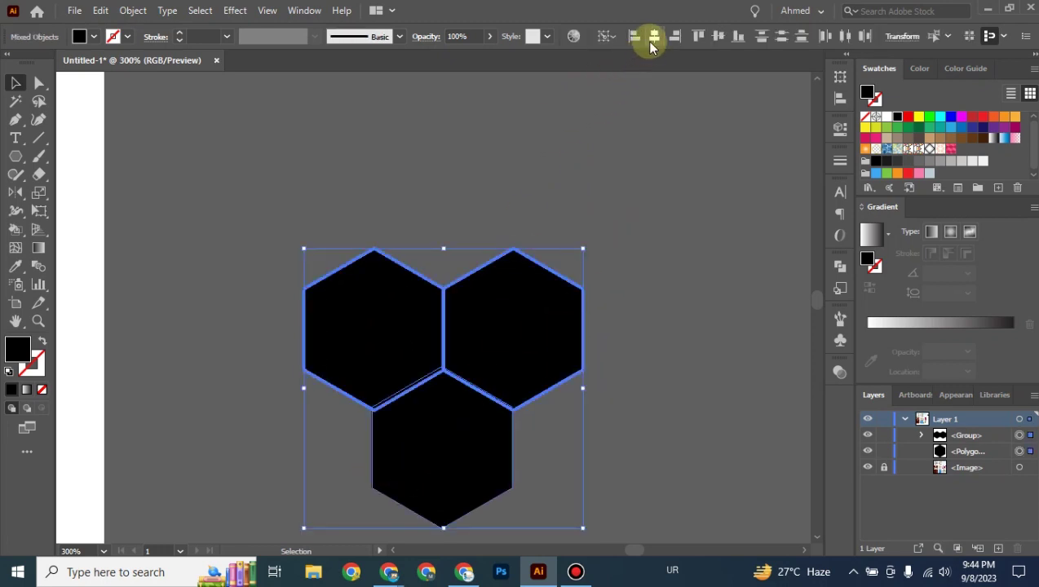
pyautogui.click(652, 41)
pyautogui.click(667, 297)
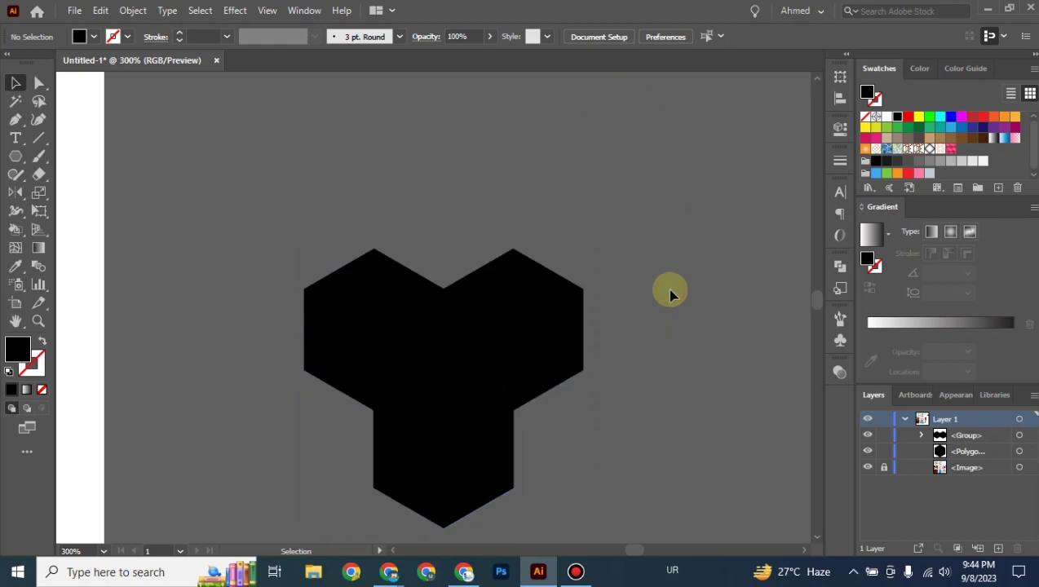
# Step: Merge the three hexagons into a single Y-shaped silhouette with the Shape Builder tool
pyautogui.moveTo(636, 246); pyautogui.dragTo(278, 506)
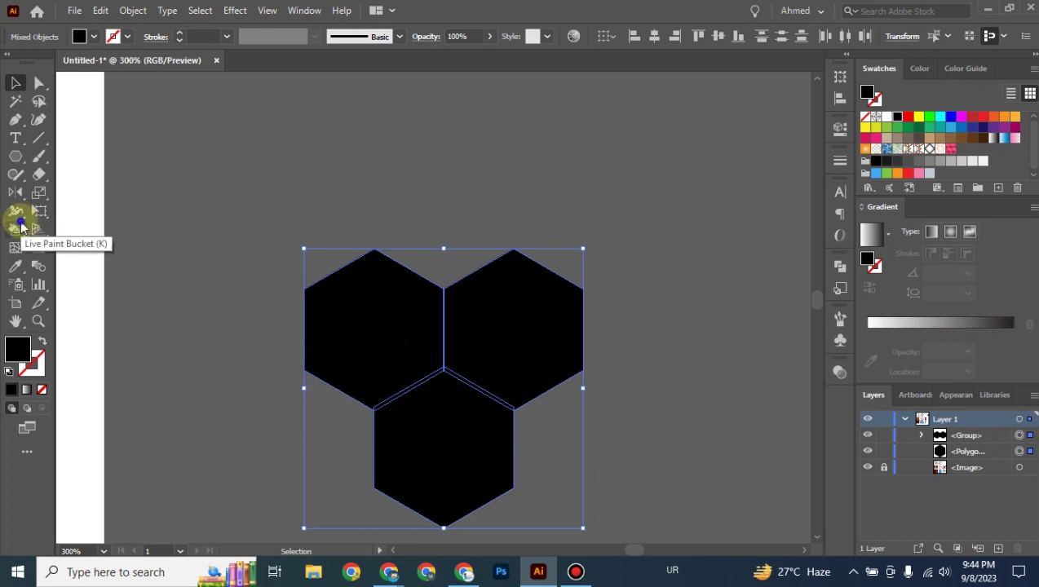
pyautogui.click(18, 216)
pyautogui.click(82, 227)
pyautogui.moveTo(392, 339)
pyautogui.mouseDown()
pyautogui.moveTo(486, 337)
pyautogui.moveTo(461, 417)
pyautogui.moveTo(424, 406)
pyautogui.moveTo(401, 357)
pyautogui.mouseUp()
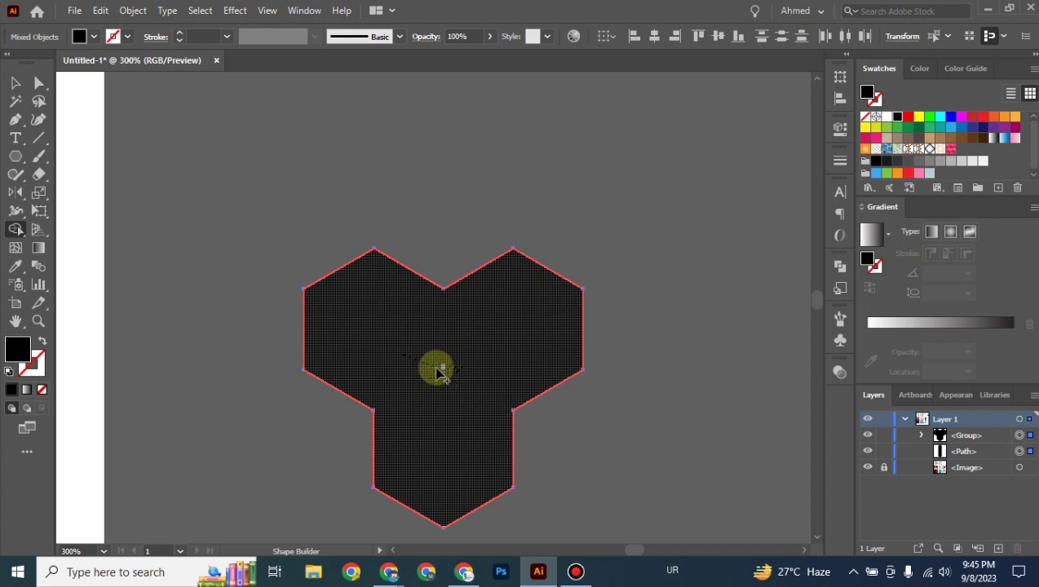
pyautogui.click(434, 363)
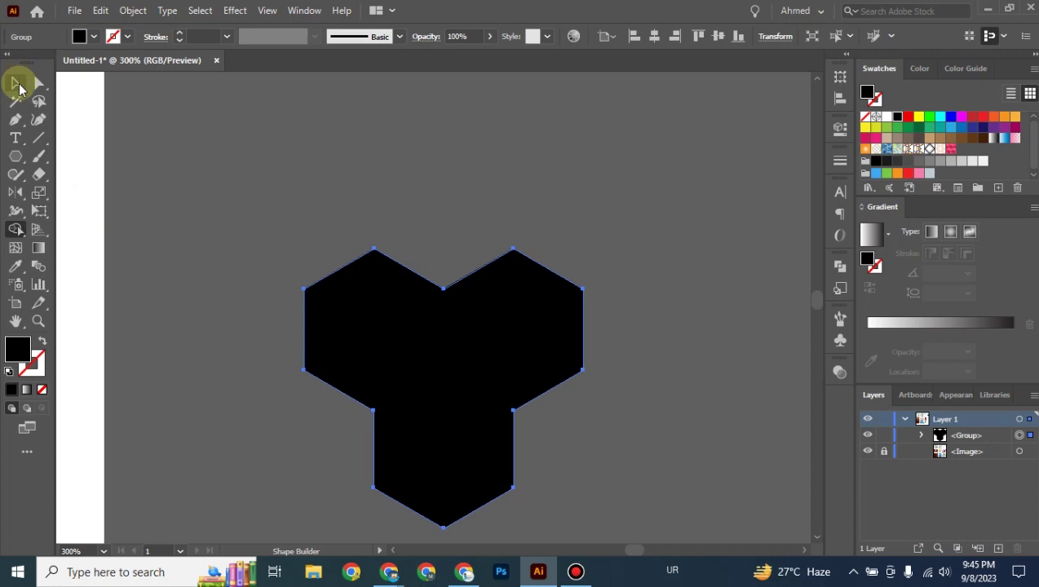
pyautogui.click(17, 84)
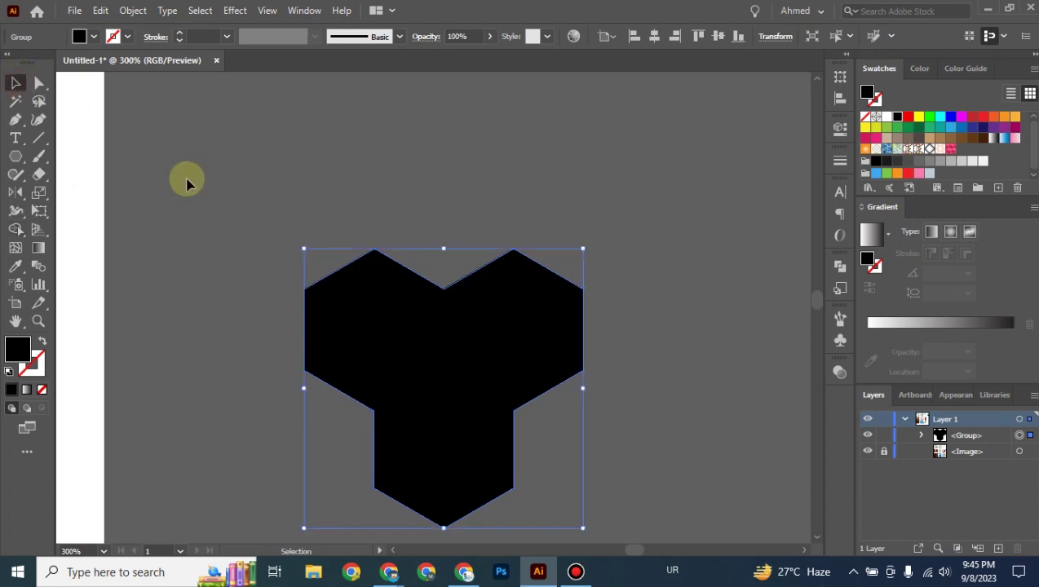
# Step: Swap fill and stroke on the merged silhouette so it has a 1 pt black outline and no fill
pyautogui.click(43, 342)
pyautogui.click(313, 173)
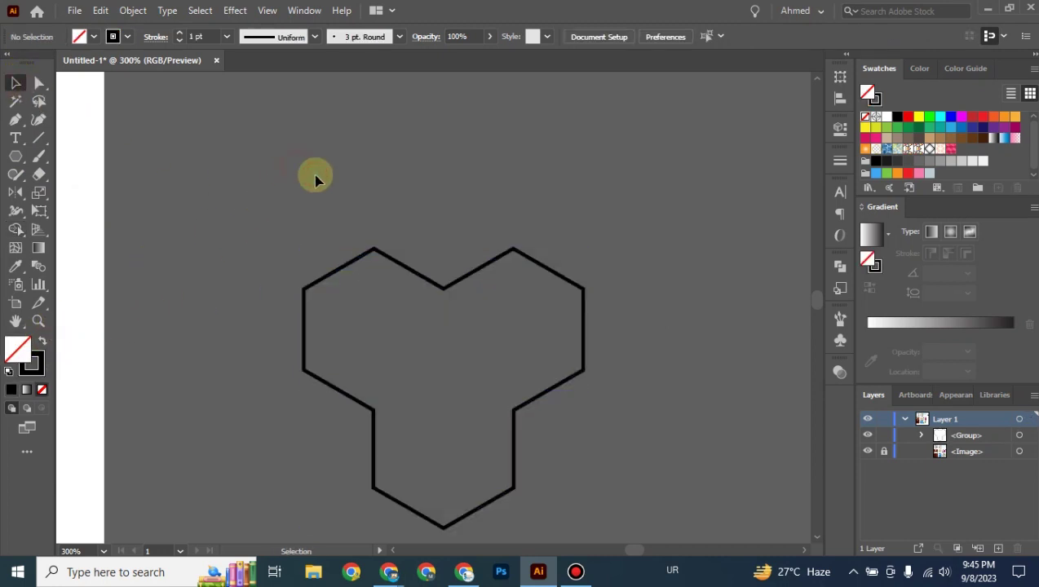
pyautogui.click(482, 270)
pyautogui.click(422, 167)
pyautogui.scroll(-3, 636, 269)
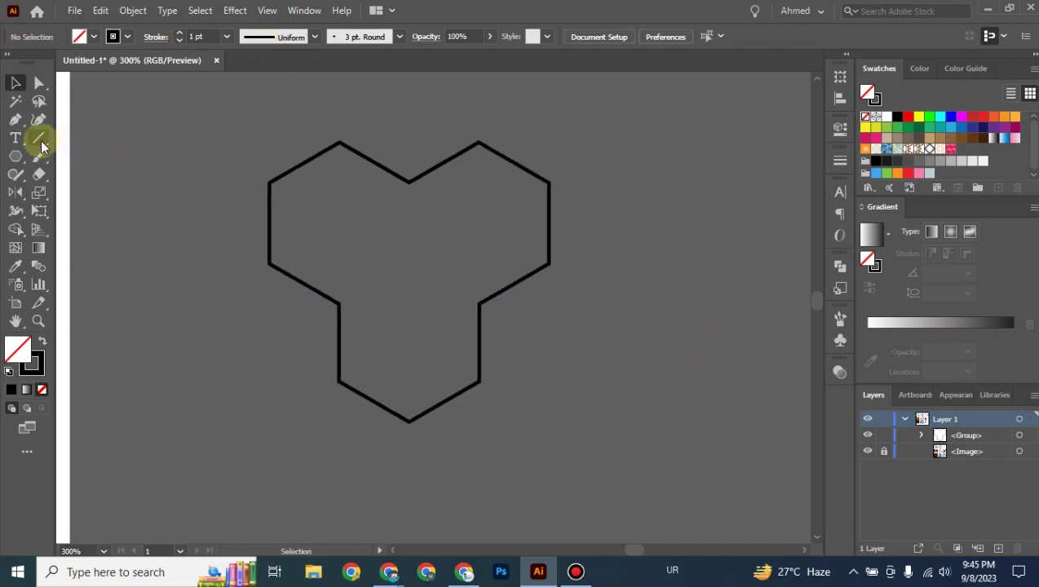
# Step: Draw a vertical line from the outline's lowest corner up to the centre of the Y shape
pyautogui.click(40, 140)
pyautogui.moveTo(410, 421); pyautogui.dragTo(410, 283)
pyautogui.click(16, 82)
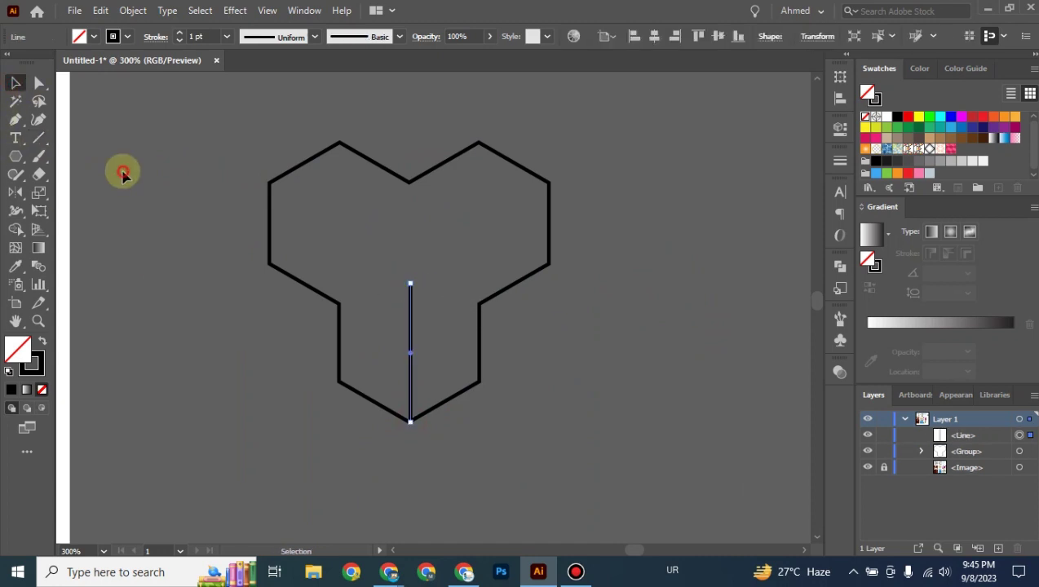
pyautogui.click(122, 173)
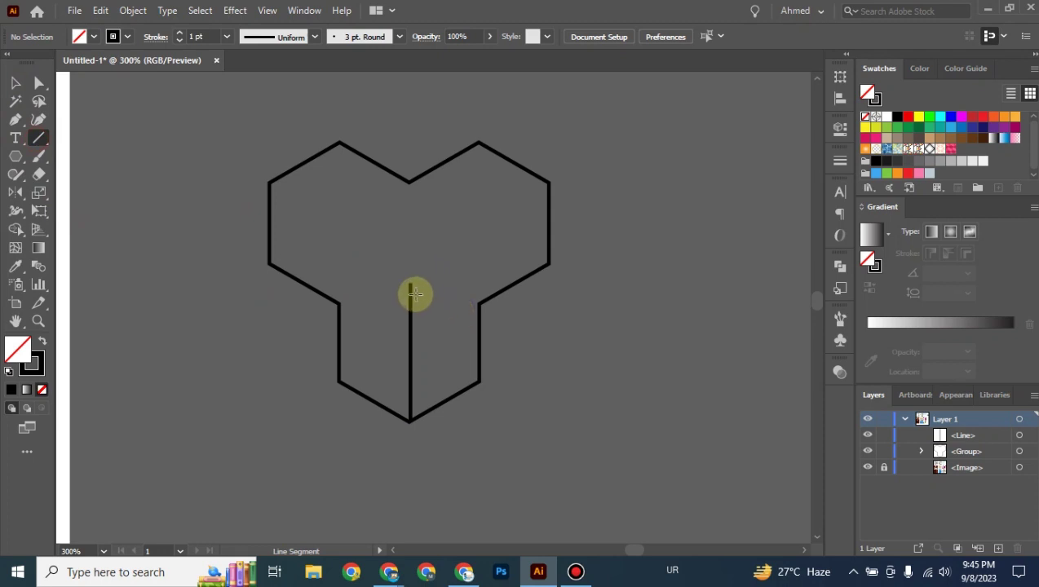
# Step: Draw two diagonal lines from the vertical line's upper end to the outline's upper outer corners on both sides
pyautogui.moveTo(410, 283); pyautogui.dragTo(550, 181)
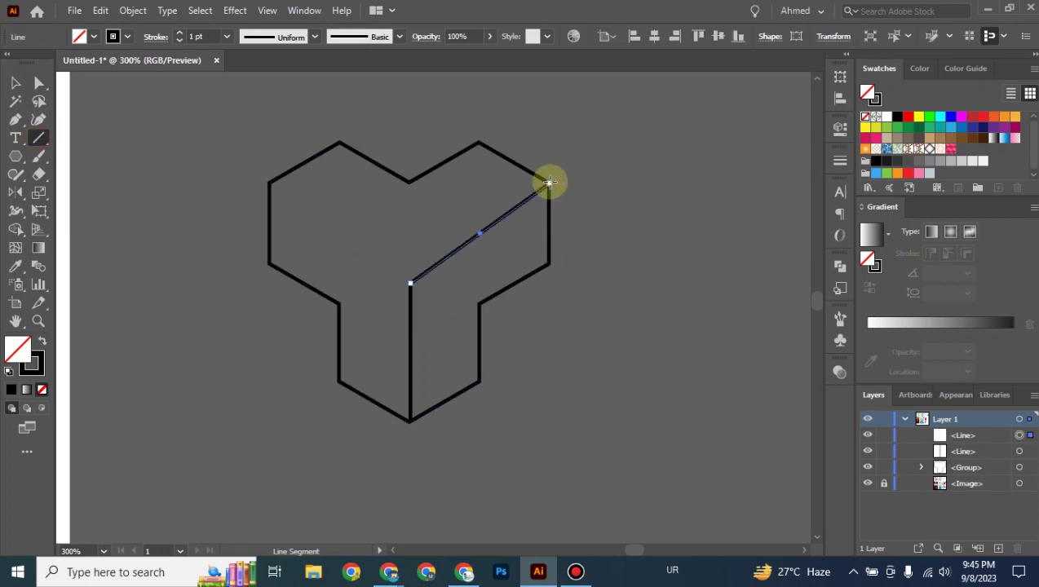
pyautogui.click(15, 82)
pyautogui.click(193, 233)
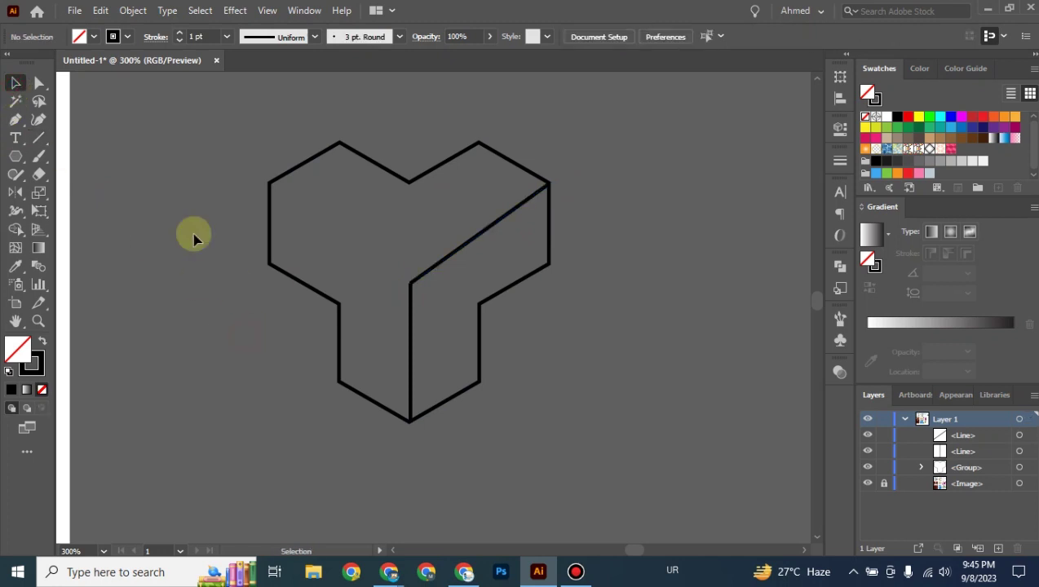
pyautogui.click(39, 135)
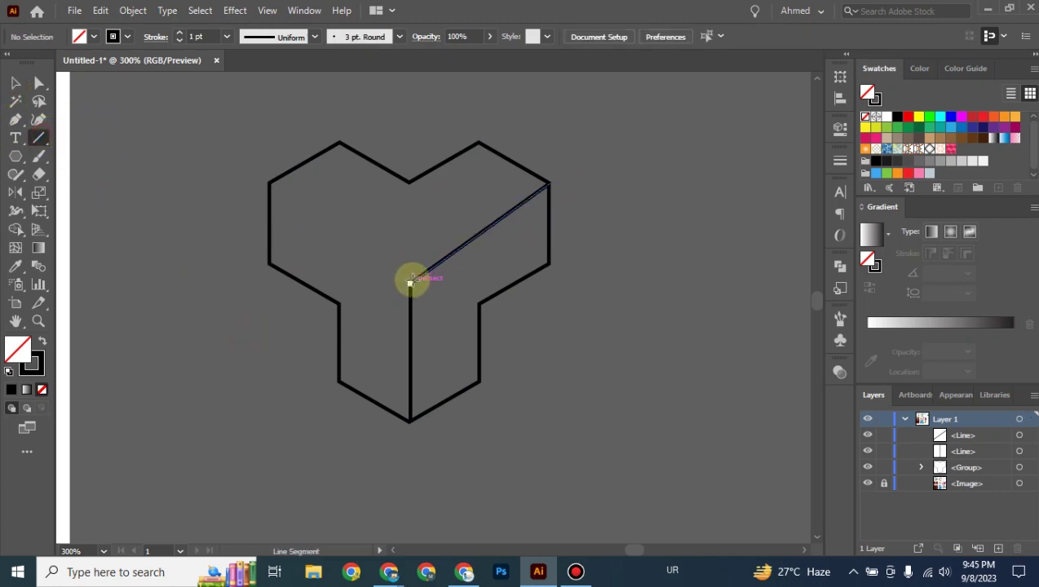
pyautogui.moveTo(410, 283); pyautogui.dragTo(268, 183)
pyautogui.click(15, 83)
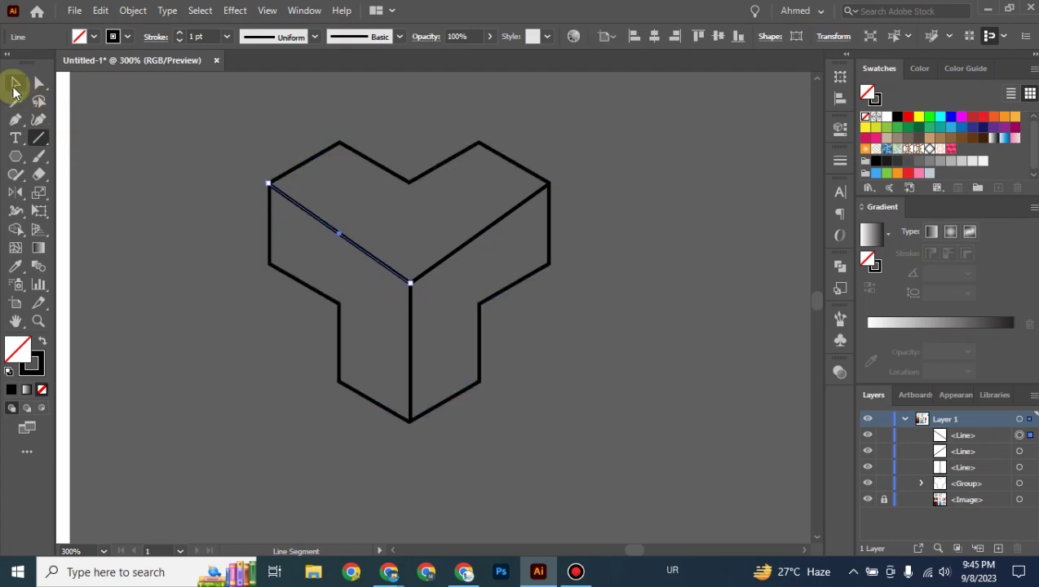
pyautogui.click(161, 214)
# Step: Scale the outline and its three inner lines down together to about 47 px wide
pyautogui.hotkey('ctrl', '-')
pyautogui.hotkey('ctrl', '-')
pyautogui.hotkey('ctrl', '-')
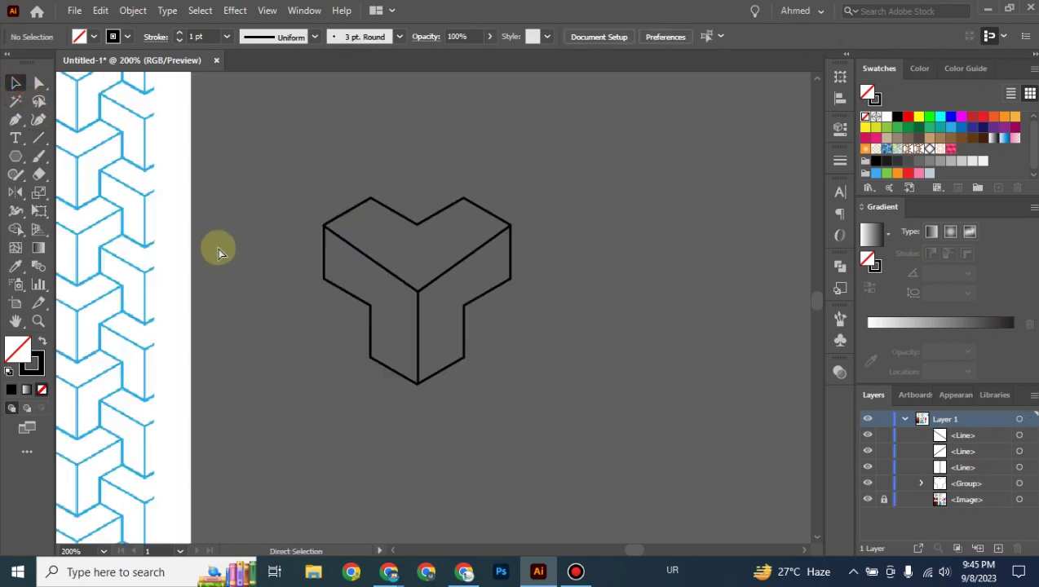
pyautogui.moveTo(519, 259); pyautogui.dragTo(371, 376)
pyautogui.moveTo(473, 248); pyautogui.dragTo(449, 272)
pyautogui.click(499, 274)
pyautogui.hotkey('ctrl', '+')
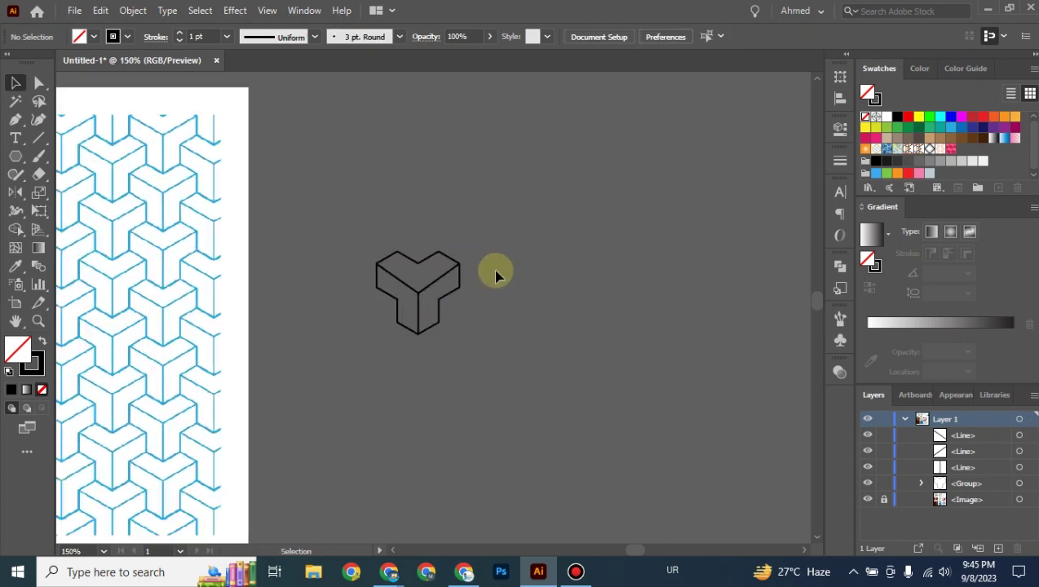
# Step: Recolour the stroke of the whole Y-shaped line artwork to cyan 00DBE8, keeping it without a fill
pyautogui.moveTo(489, 236); pyautogui.dragTo(344, 375)
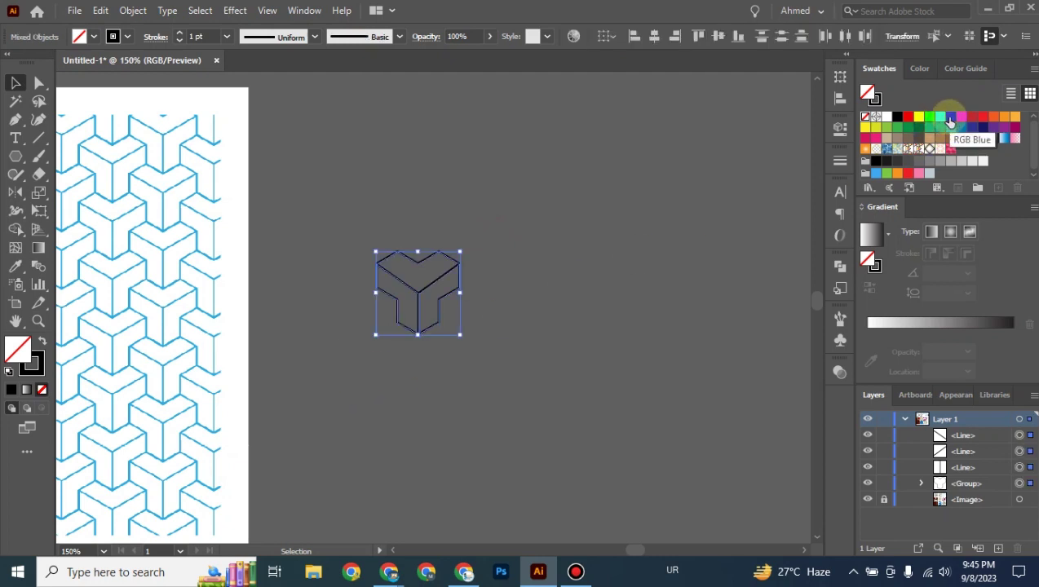
pyautogui.click(917, 67)
pyautogui.click(951, 155)
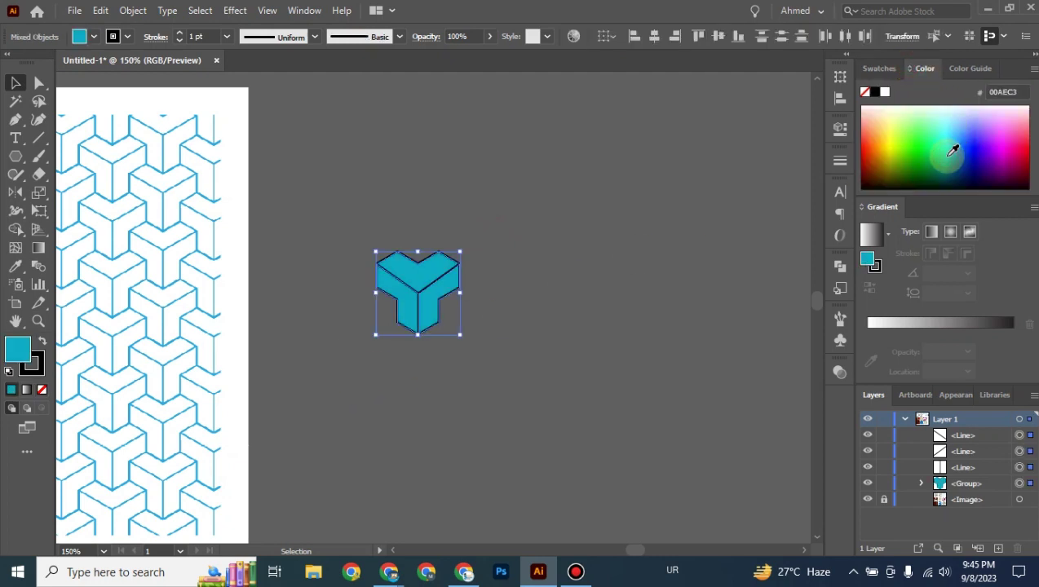
pyautogui.press('/')
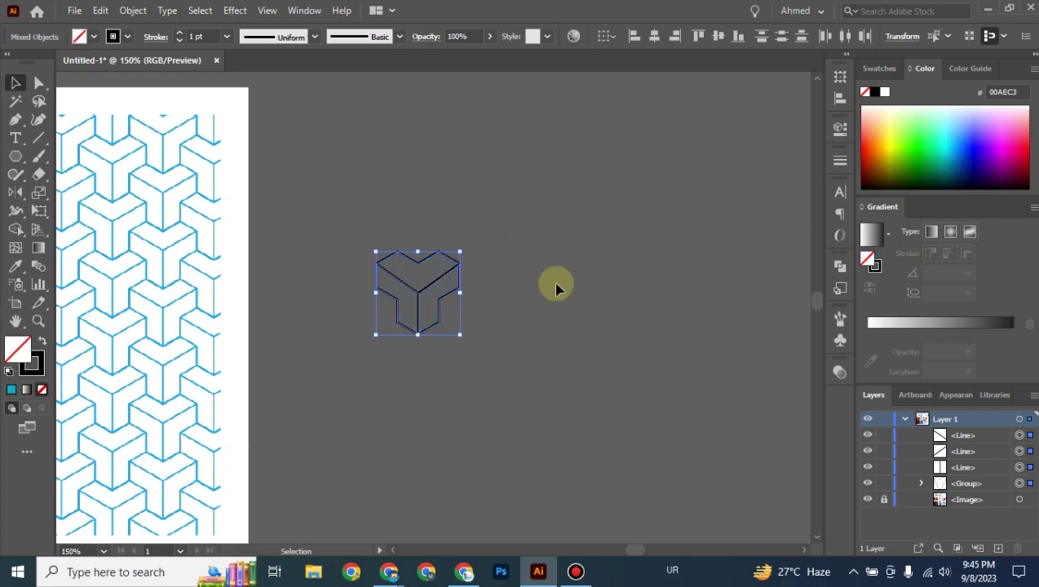
pyautogui.click(26, 372)
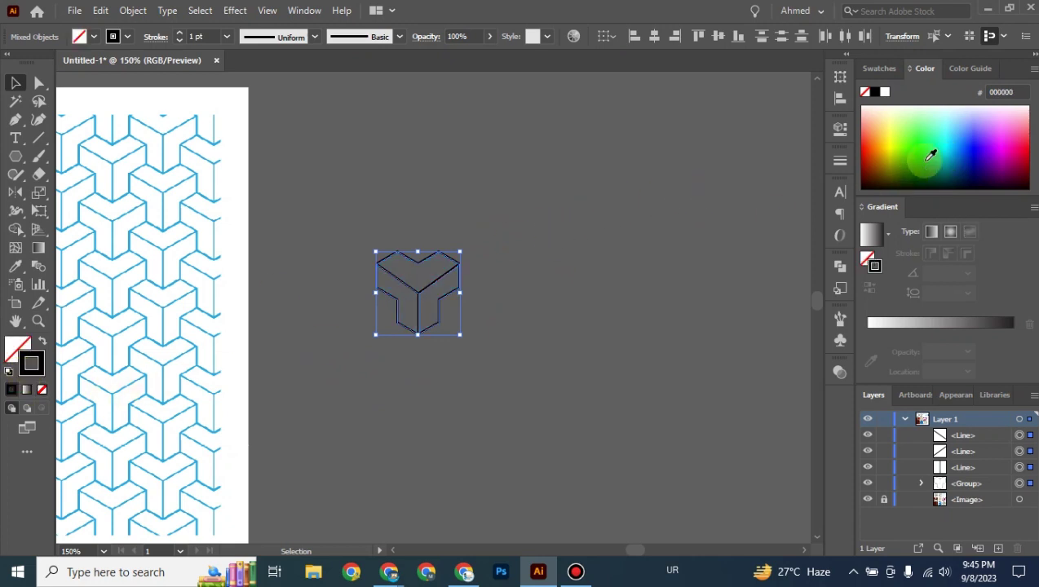
pyautogui.click(951, 145)
pyautogui.click(15, 82)
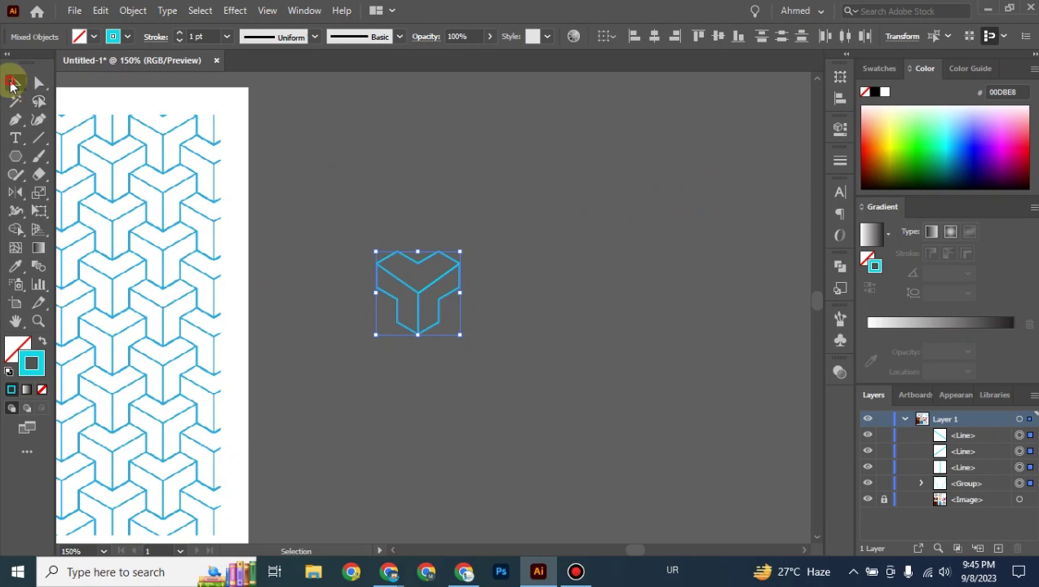
pyautogui.click(549, 300)
# Step: Make a new pattern from the cyan Y-shaped artwork and set its tile type to Brick by Row
pyautogui.click(504, 238)
pyautogui.moveTo(504, 238); pyautogui.dragTo(343, 404)
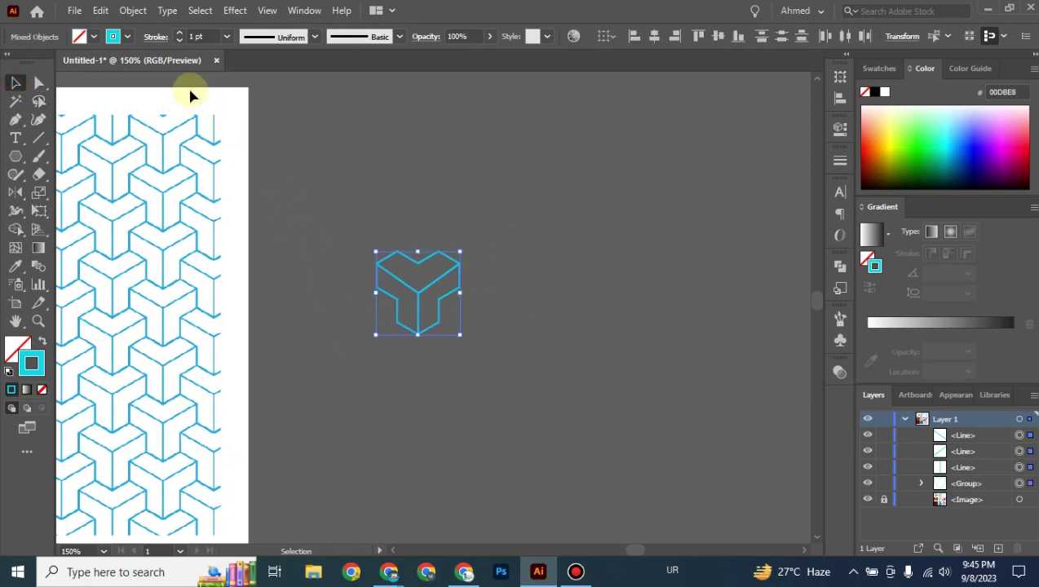
pyautogui.click(129, 12)
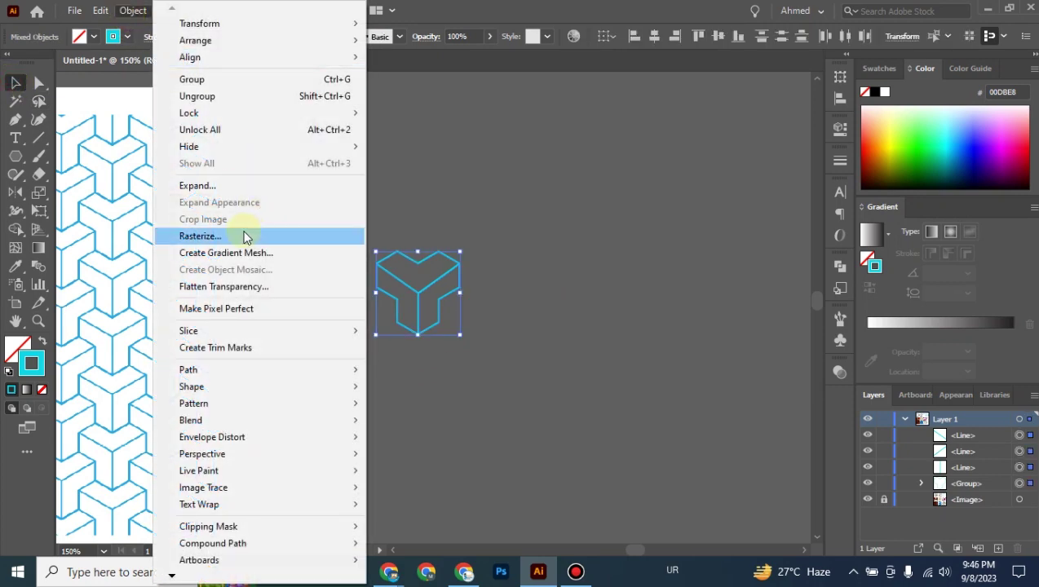
pyautogui.moveTo(203, 403)
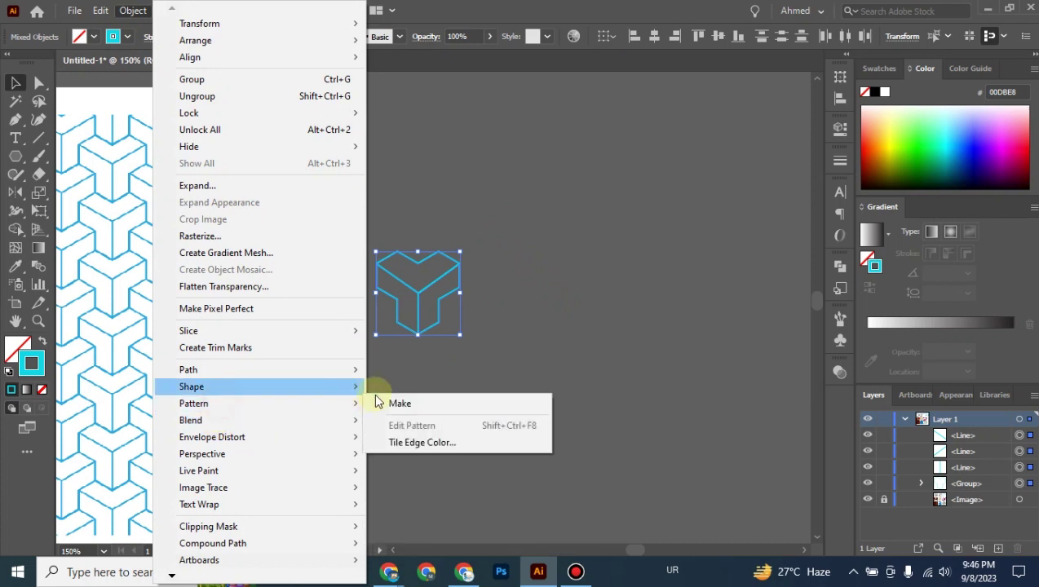
pyautogui.click(404, 405)
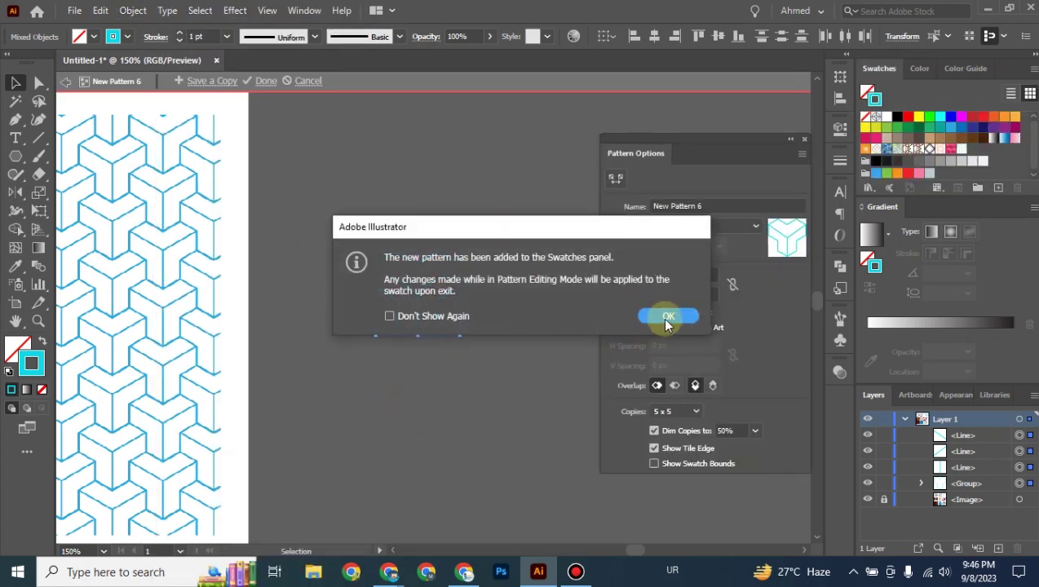
pyautogui.click(665, 318)
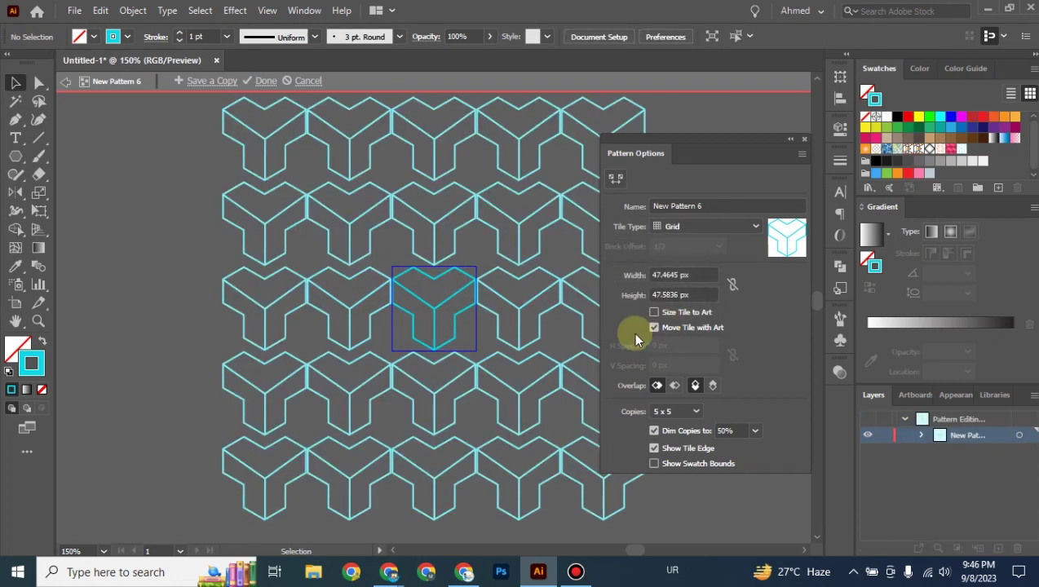
pyautogui.click(682, 229)
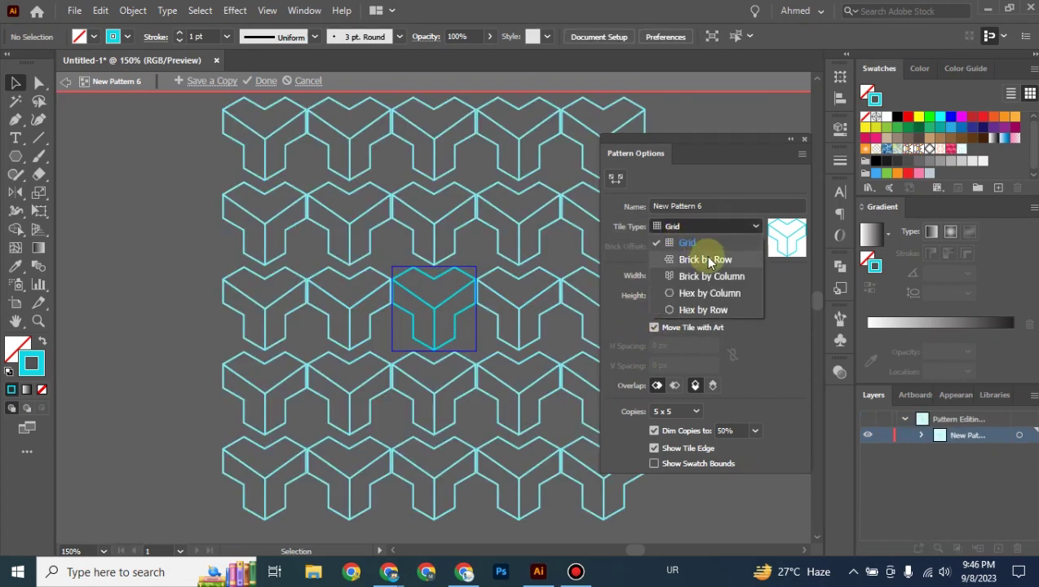
pyautogui.click(706, 260)
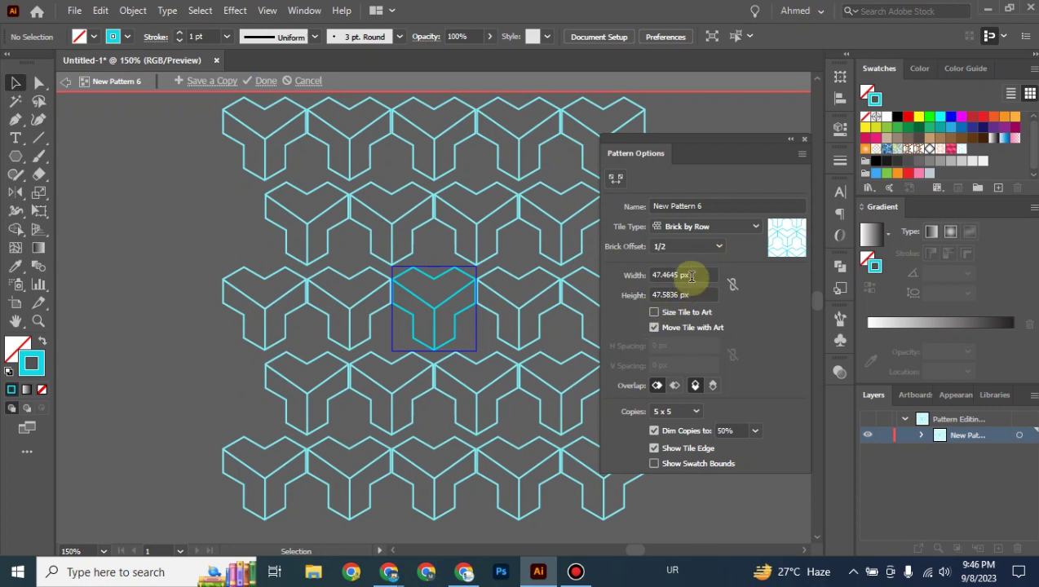
# Step: Set the pattern tile's width to 46 px and its height to 41 px
pyautogui.click(690, 277)
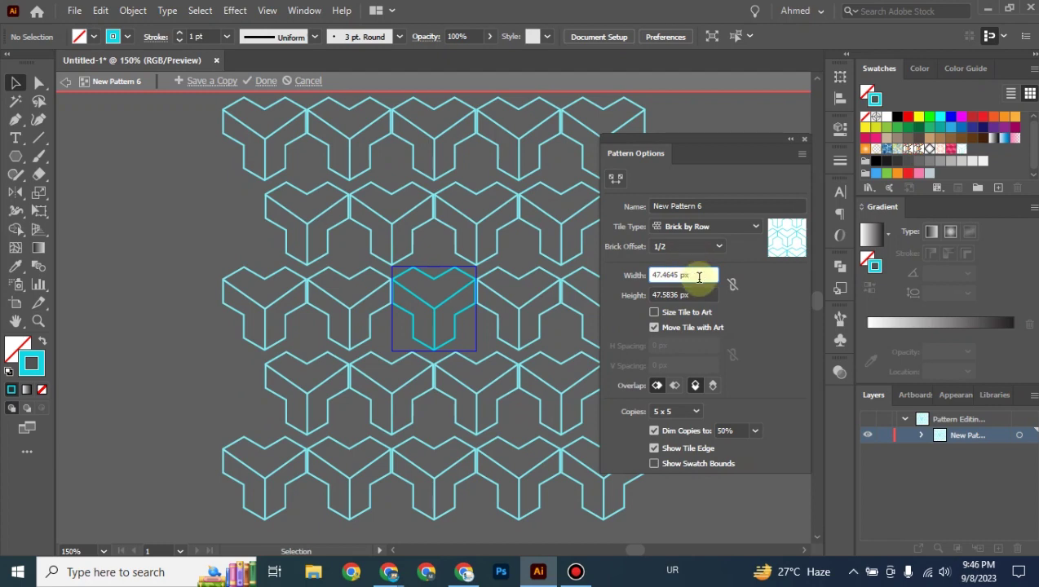
pyautogui.write('45')
pyautogui.press('Return')
pyautogui.press('Up')
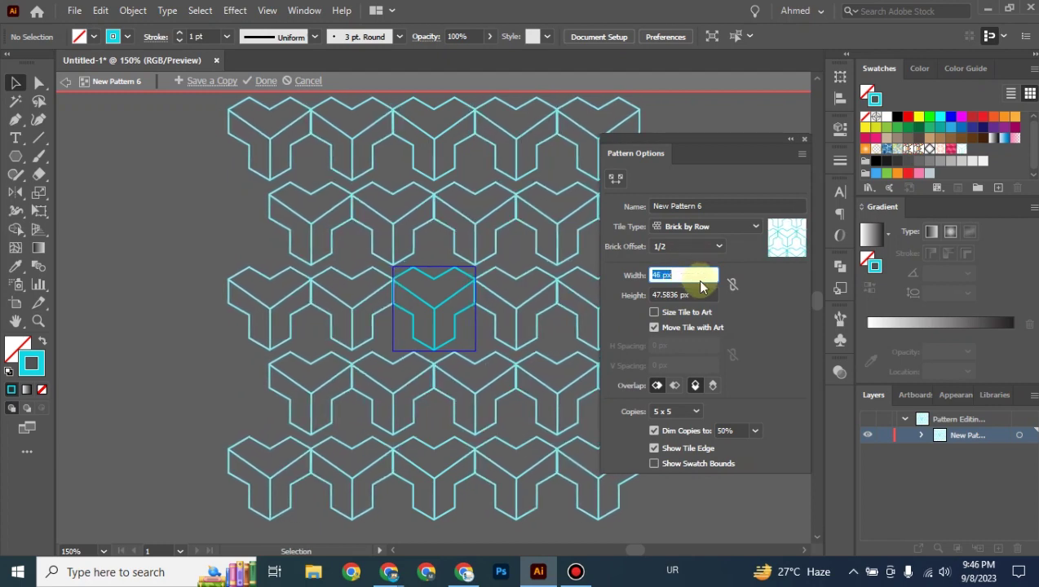
pyautogui.click(709, 294)
pyautogui.write('41')
pyautogui.press('Return')
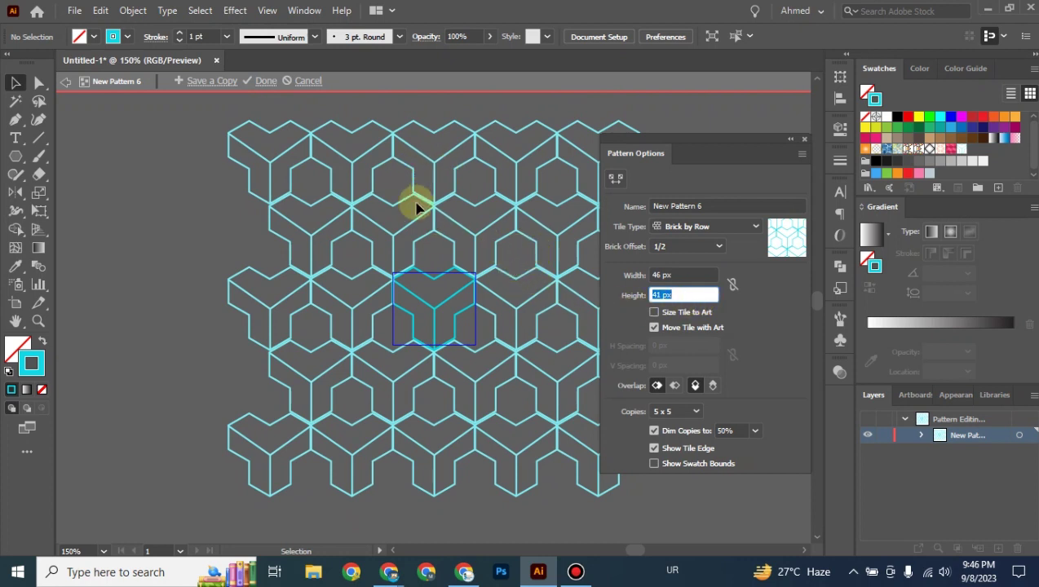
# Step: Change the Y-shaped pattern's tile type to Brick by Column and set its tile height to 42 px
pyautogui.click(688, 227)
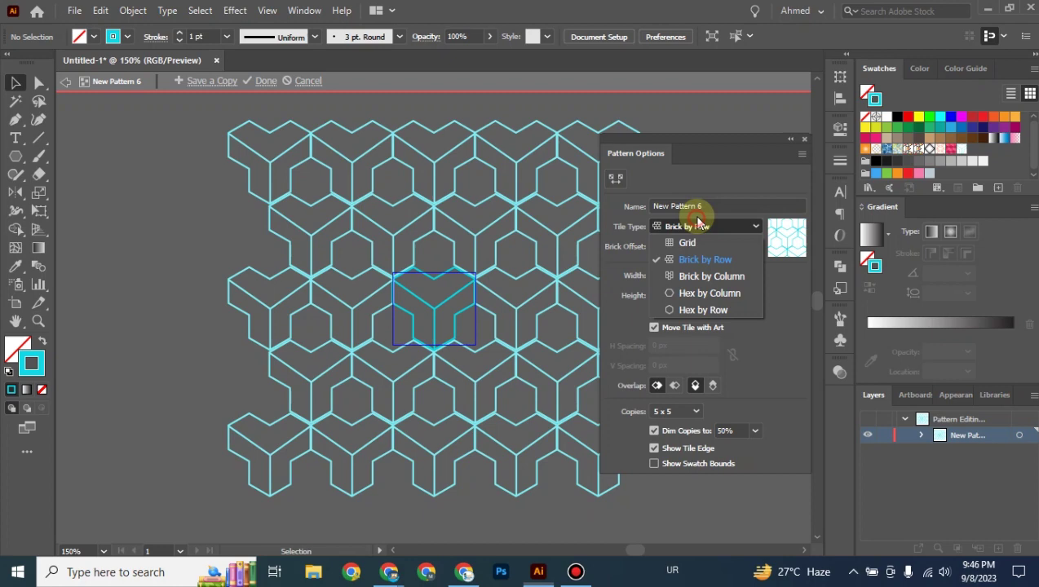
pyautogui.click(711, 277)
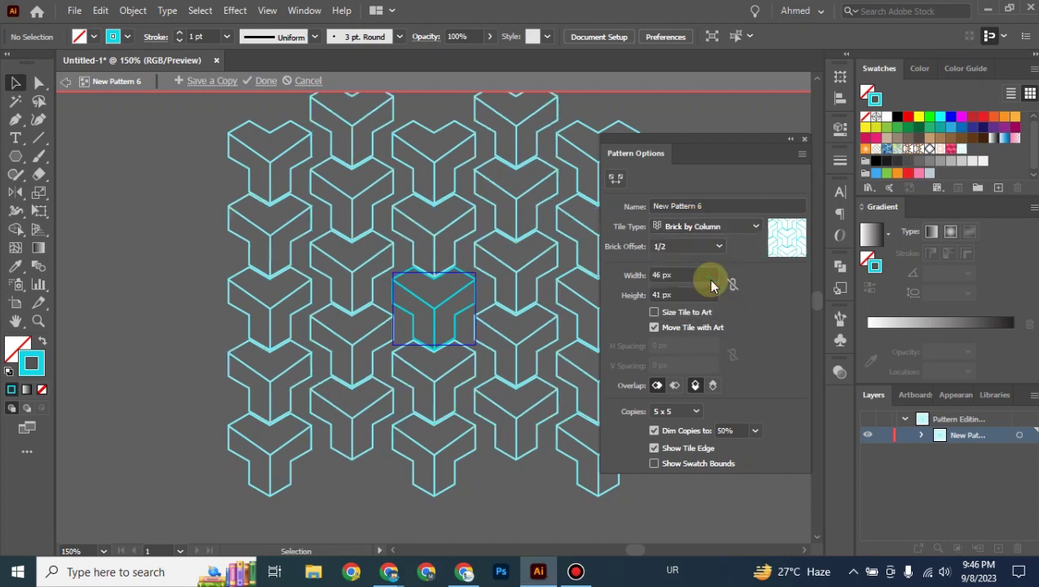
pyautogui.scroll(1, 683, 306)
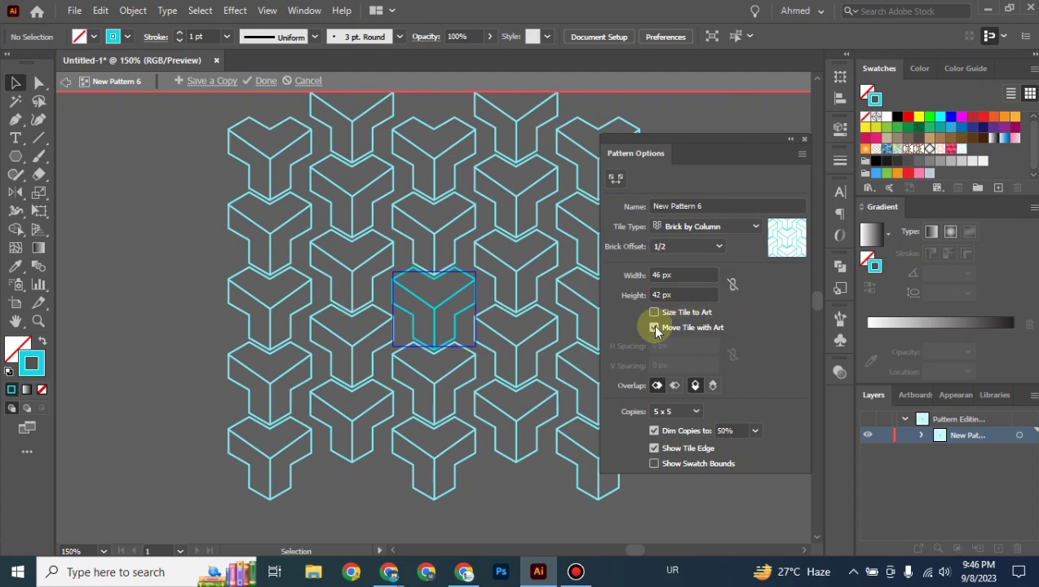
# Step: Set the pattern tile to 35 px wide and 40 px high so the Y shapes interlock, and finish editing the pattern
pyautogui.hotkey('ctrl', '=')
pyautogui.hotkey('ctrl', '=')
pyautogui.hotkey('ctrl', '=')
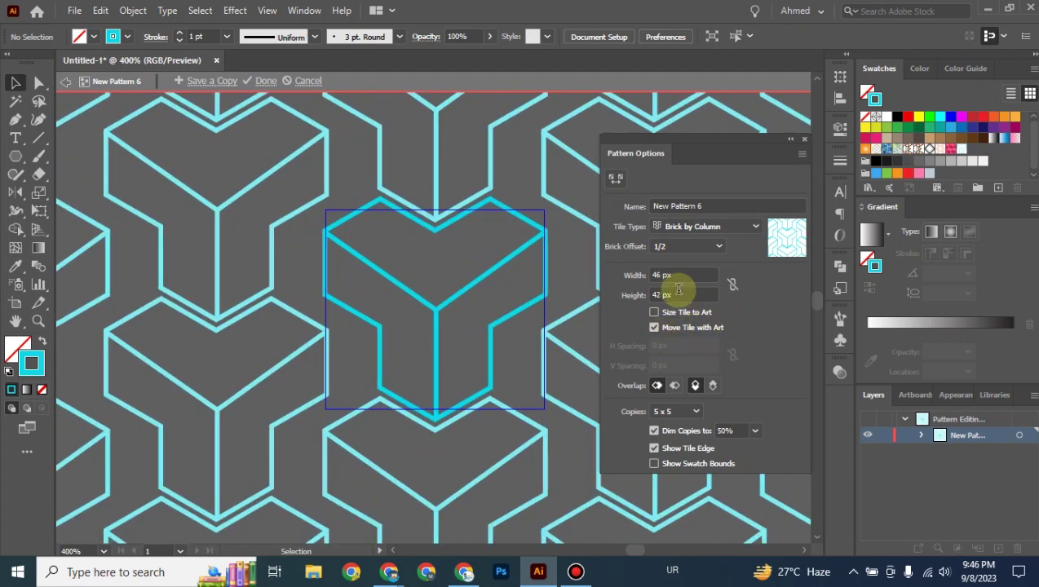
pyautogui.click(682, 294)
pyautogui.scroll(-2, 683, 293)
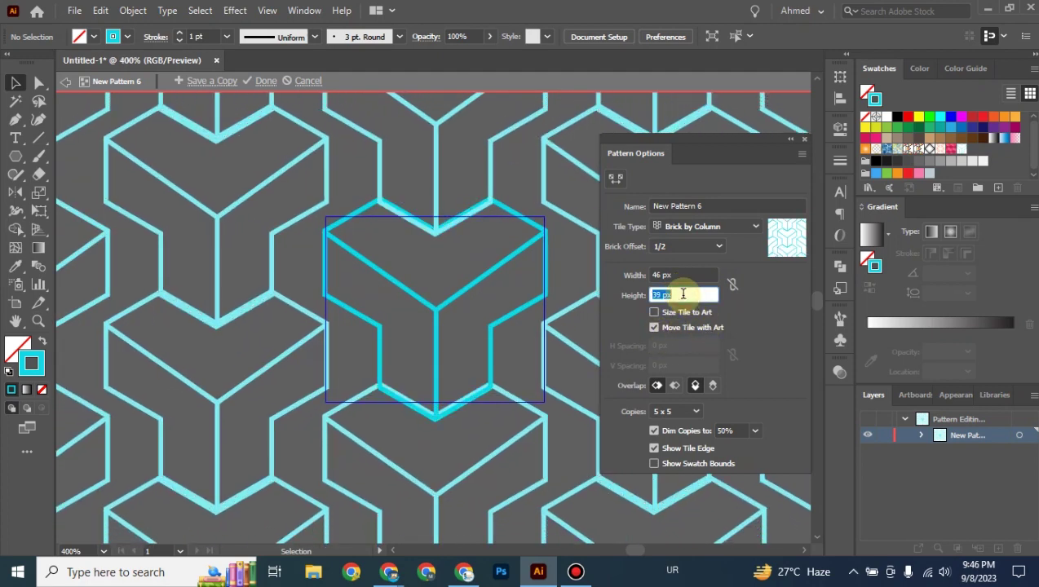
pyautogui.click(682, 275)
pyautogui.scroll(-9, 682, 275)
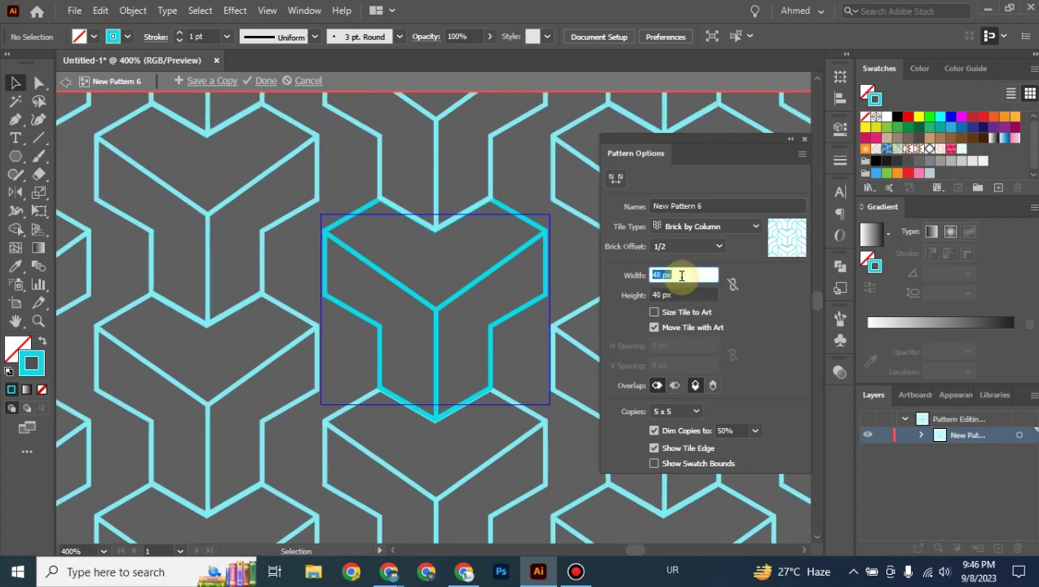
pyautogui.scroll(-2, 682, 274)
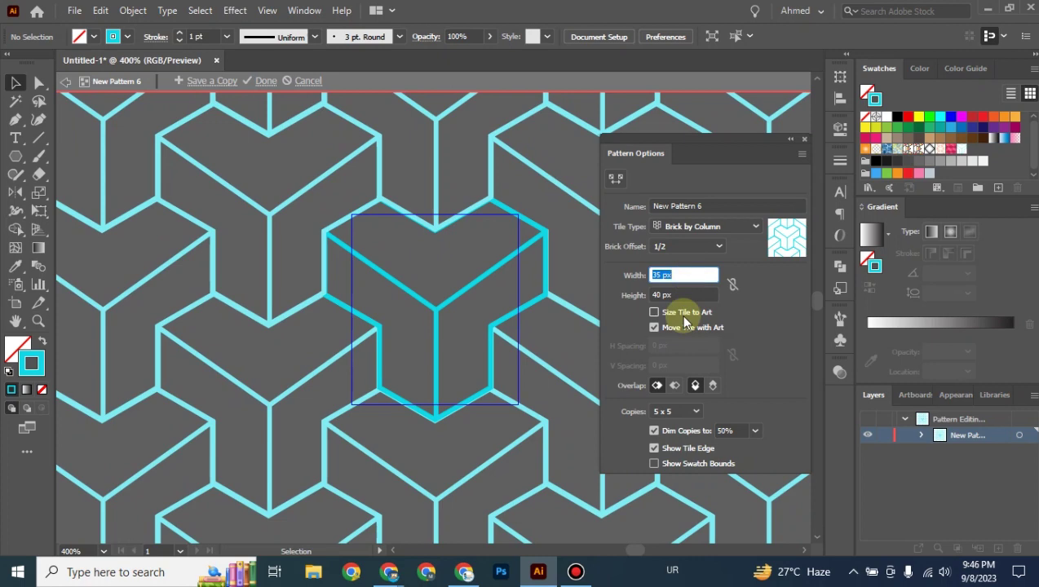
pyautogui.click(264, 84)
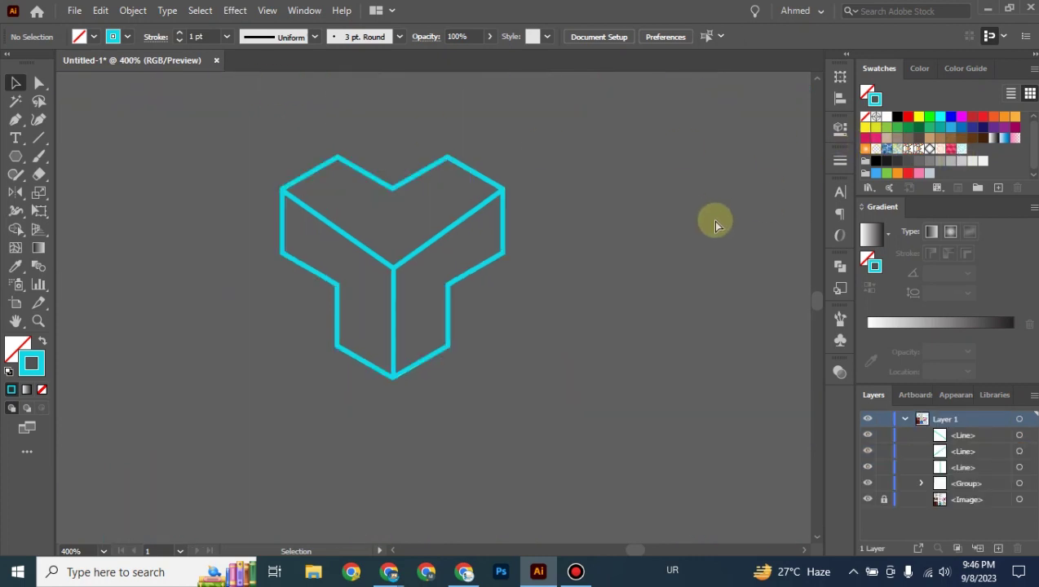
# Step: Draw a large square on the blank artboard and swap its colours to a cyan fill without a stroke
pyautogui.hotkey('ctrl', '-')
pyautogui.hotkey('ctrl', '-')
pyautogui.hotkey('ctrl', '-')
pyautogui.hotkey('ctrl', '-')
pyautogui.hotkey('ctrl', '-')
pyautogui.hotkey('ctrl', '-')
pyautogui.moveTo(239, 274); pyautogui.dragTo(482, 285)
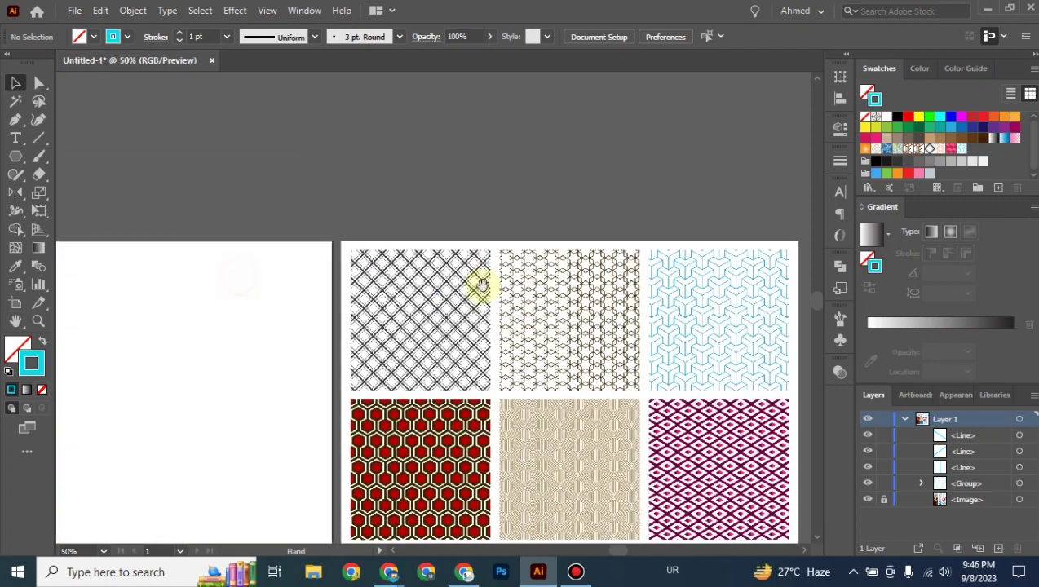
pyautogui.moveTo(336, 308); pyautogui.dragTo(691, 213)
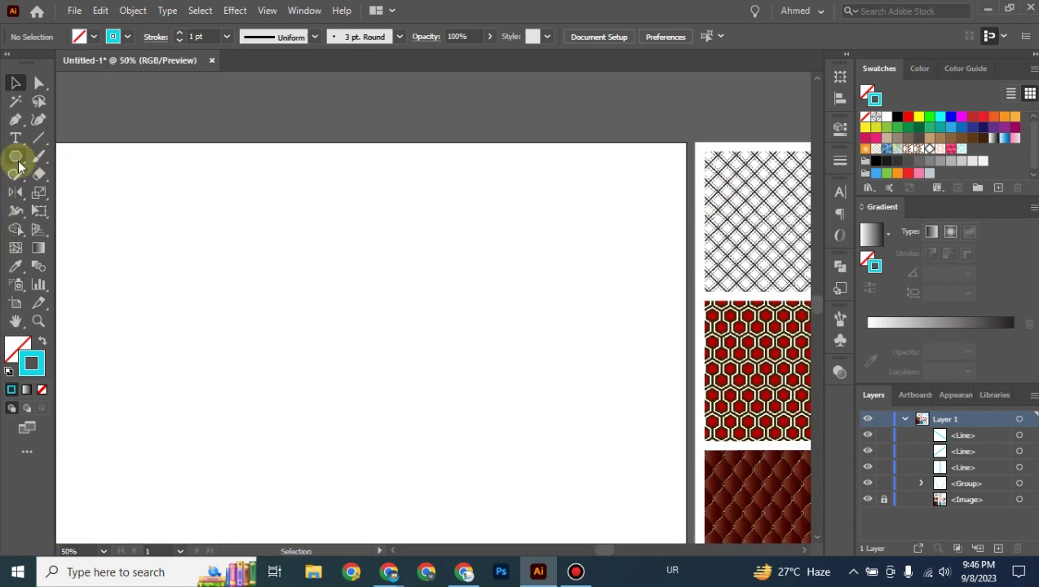
pyautogui.moveTo(18, 165); pyautogui.dragTo(58, 153)
pyautogui.hotkey('ctrl', '-')
pyautogui.hotkey('ctrl', '-')
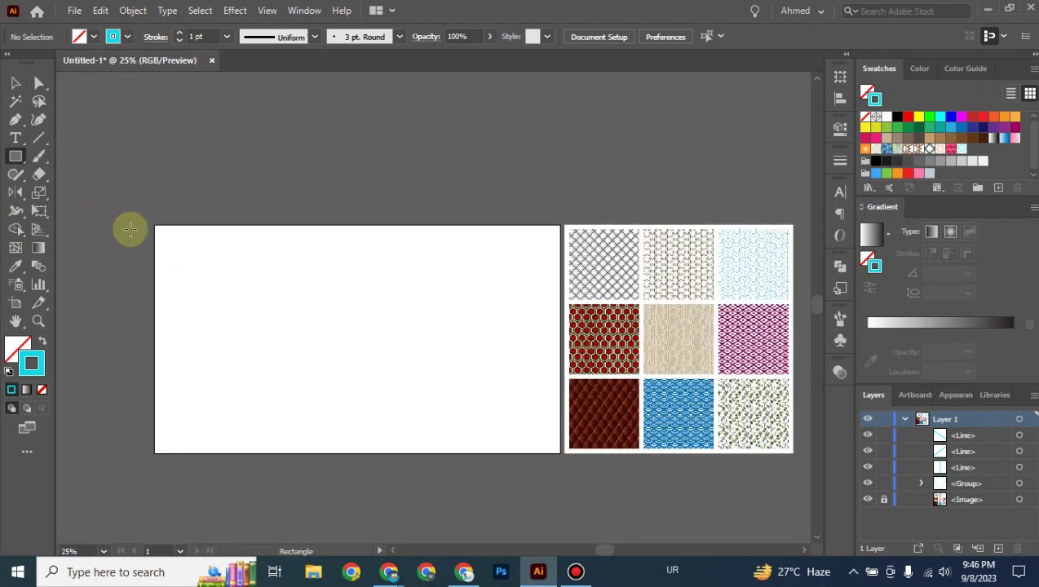
pyautogui.moveTo(234, 238)
pyautogui.mouseDown()
pyautogui.moveTo(450, 426)
pyautogui.moveTo(445, 418)
pyautogui.mouseUp()
pyautogui.click(45, 340)
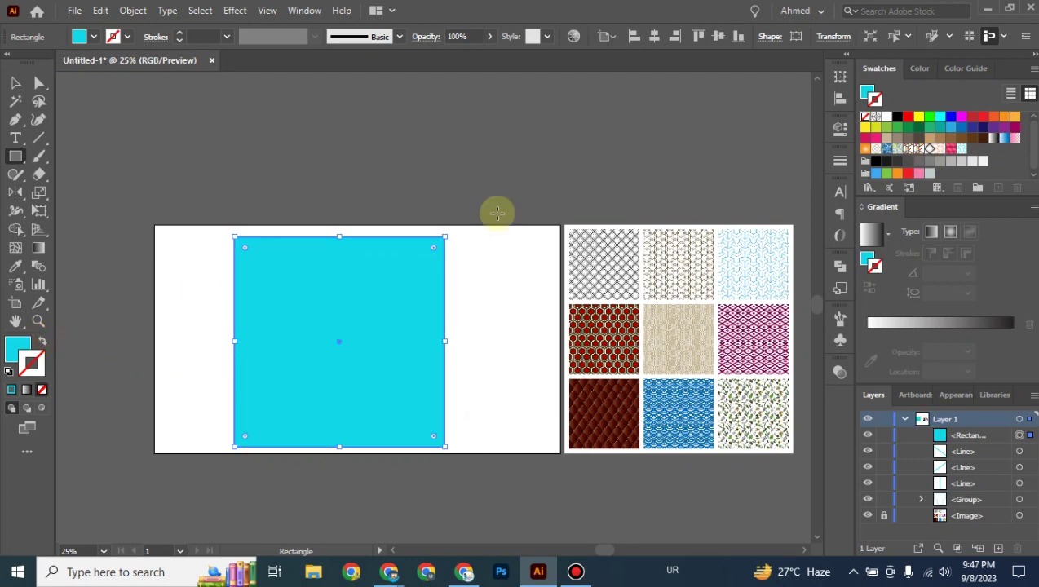
# Step: Fill the square with the new interlocking Y pattern swatch and deselect it
pyautogui.click(16, 351)
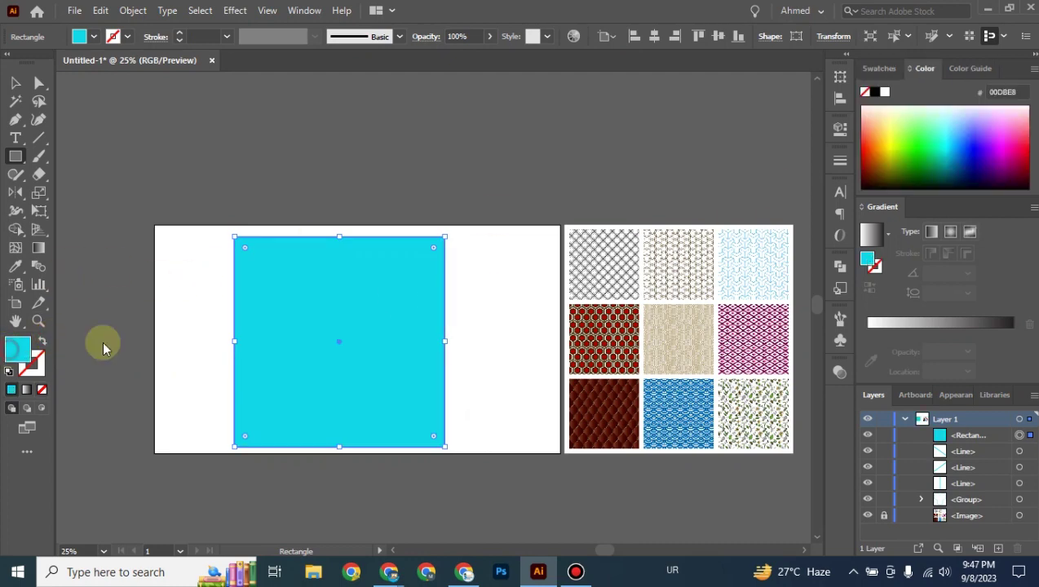
pyautogui.click(879, 68)
pyautogui.click(961, 155)
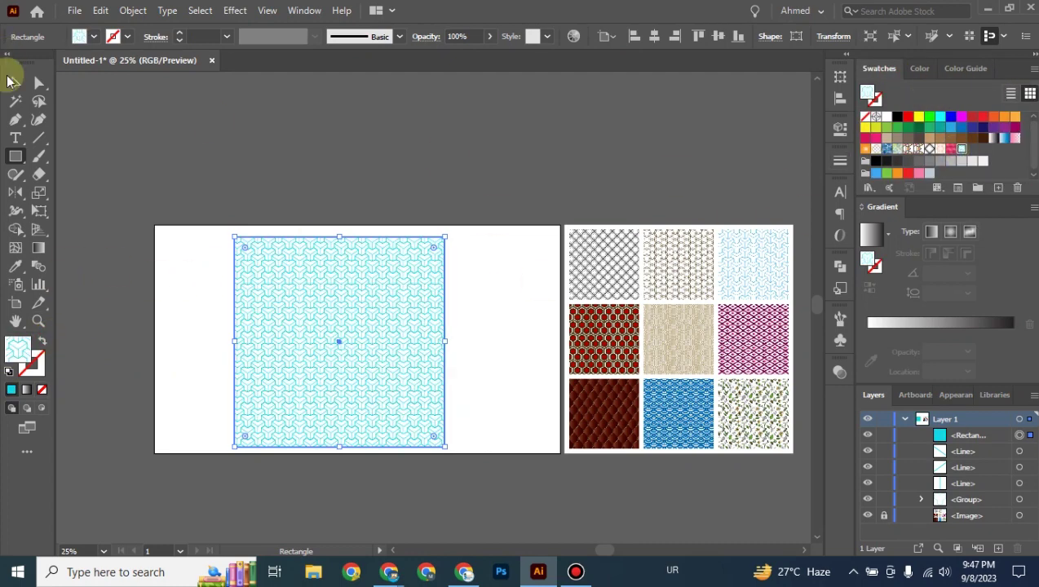
pyautogui.click(15, 82)
pyautogui.click(448, 178)
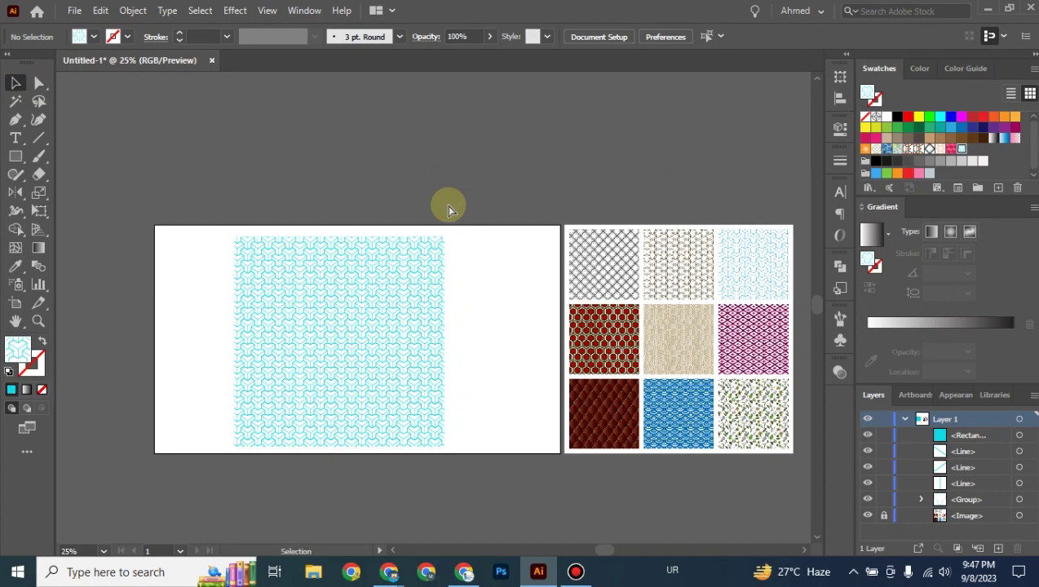
# Step: Examine the interlocking Y pattern in the filled square up close for gaps or misaligned lines
pyautogui.hotkey('ctrl', '+')
pyautogui.hotkey('ctrl', '+')
pyautogui.hotkey('ctrl', '+')
pyautogui.hotkey('ctrl', '+')
pyautogui.hotkey('ctrl', '+')
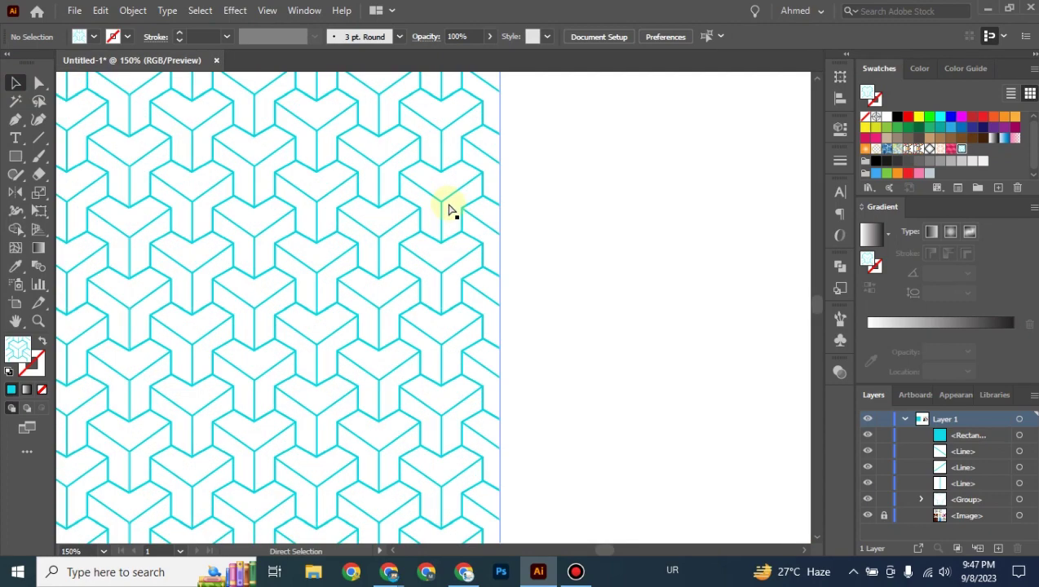
pyautogui.hotkey('ctrl', '-')
pyautogui.hotkey('ctrl', '-')
pyautogui.hotkey('ctrl', '-')
pyautogui.hotkey('ctrl', '-')
pyautogui.hotkey('ctrl', '-')
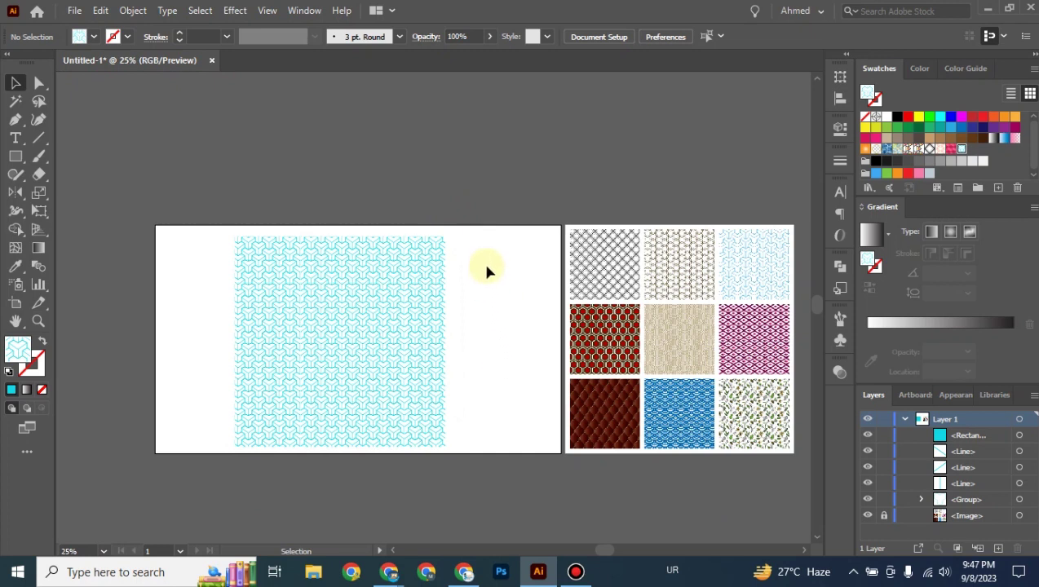
# Step: Delete the pattern-filled square from the blank artboard
pyautogui.moveTo(484, 234); pyautogui.dragTo(201, 485)
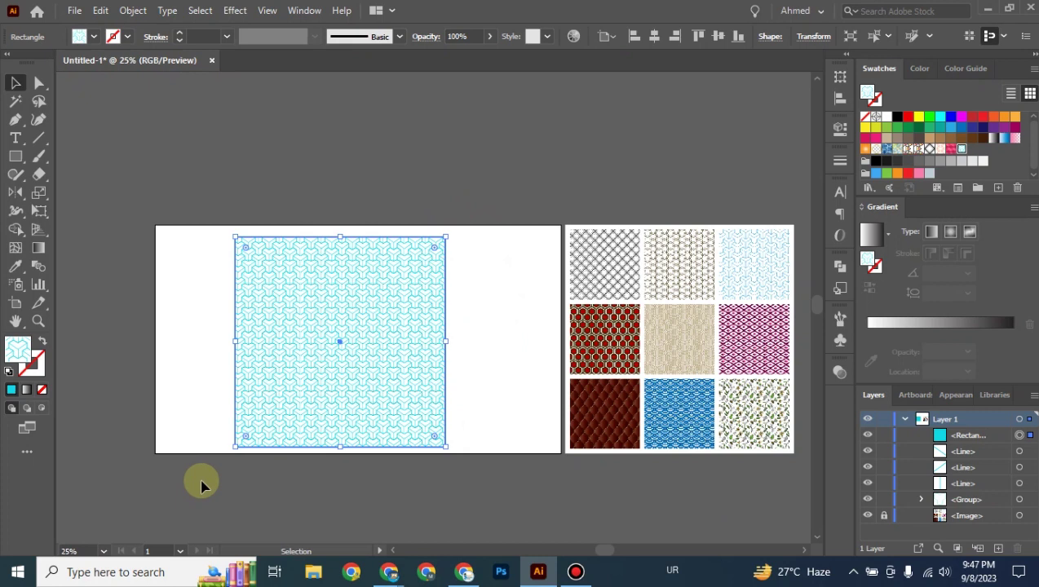
pyautogui.press('Delete')
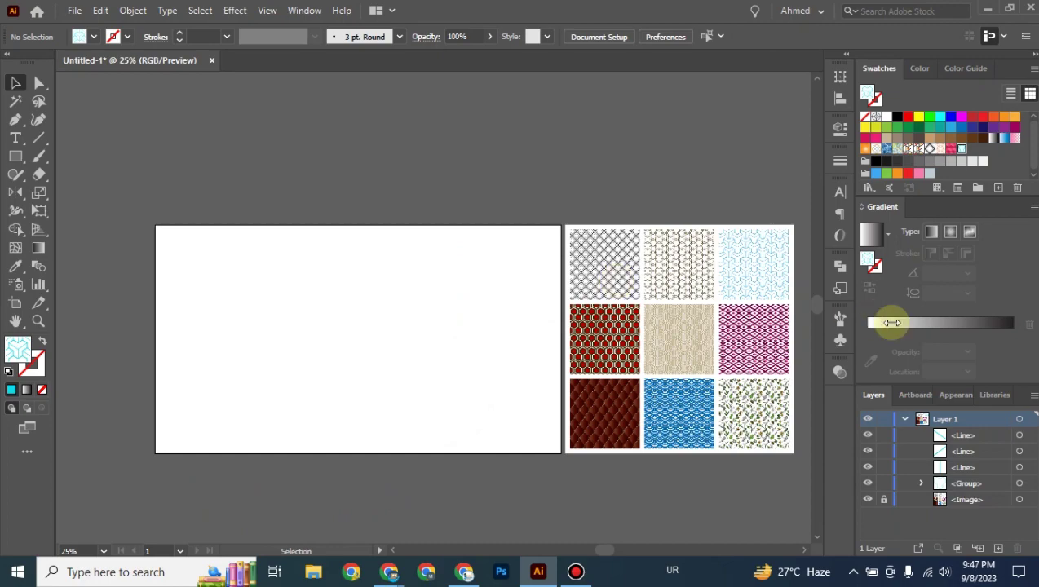
# Step: Examine the leaf and flower pattern in the reference image's lower corner up close
pyautogui.hotkey('ctrl', '+')
pyautogui.hotkey('ctrl', '+')
pyautogui.hotkey('ctrl', '+')
pyautogui.moveTo(731, 451); pyautogui.dragTo(257, 181)
pyautogui.moveTo(739, 423); pyautogui.dragTo(310, 326)
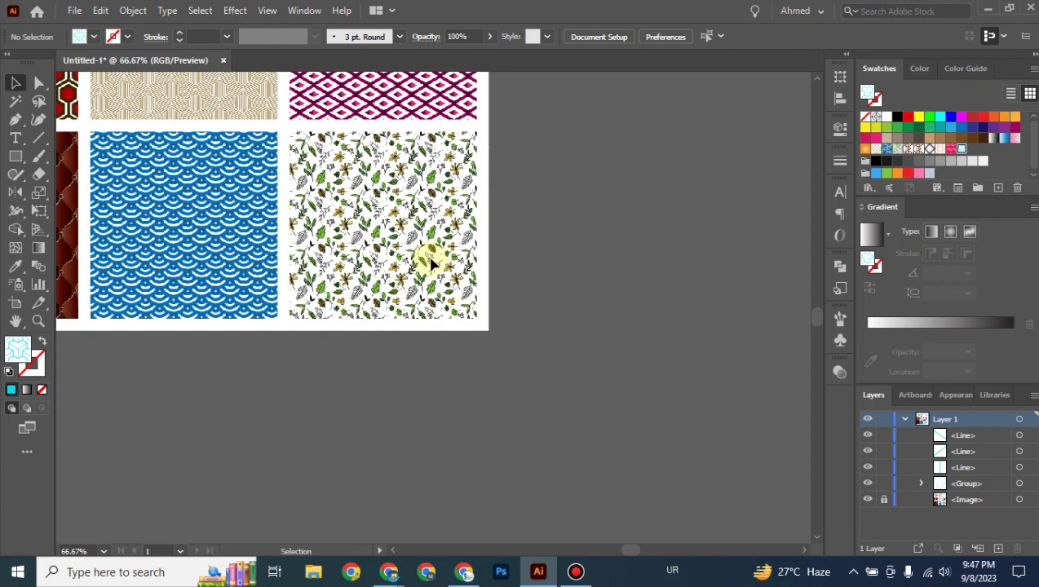
pyautogui.hotkey('ctrl', '+')
pyautogui.hotkey('ctrl', '+')
pyautogui.moveTo(408, 204); pyautogui.dragTo(373, 386)
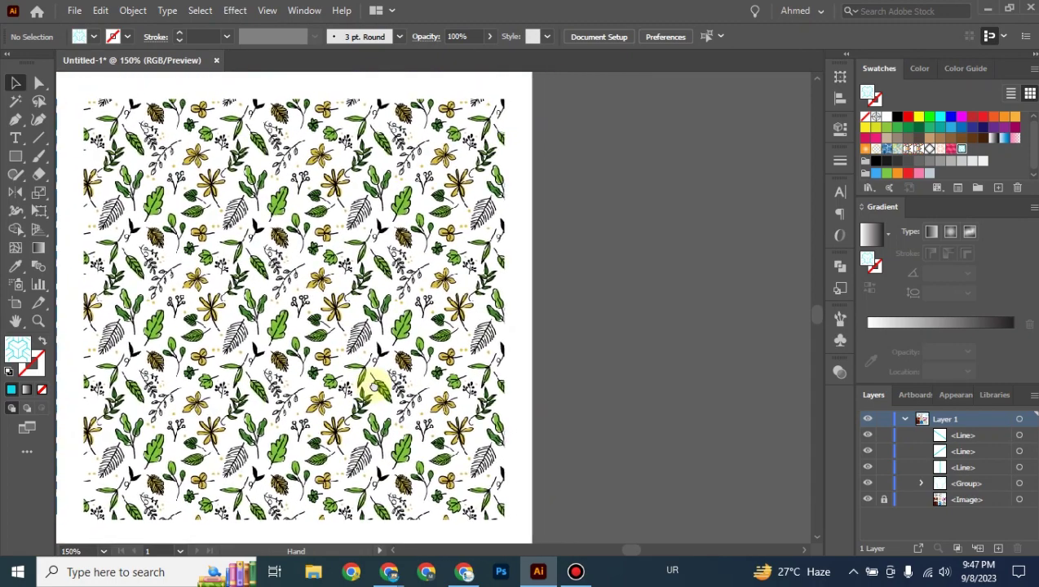
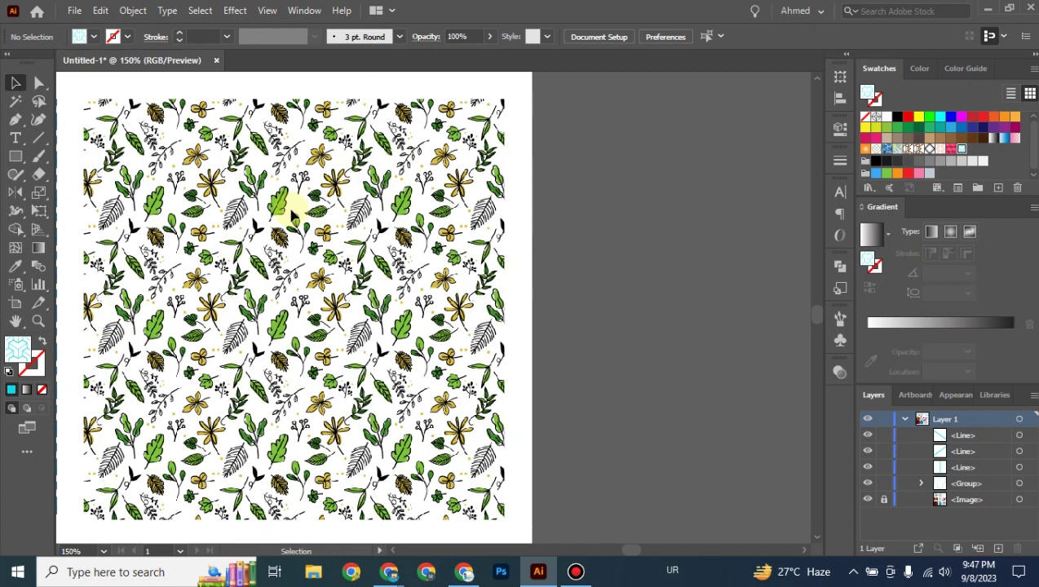
# Step: Open the file 4976106.eps from New folder on the desktop
pyautogui.press('super+d')
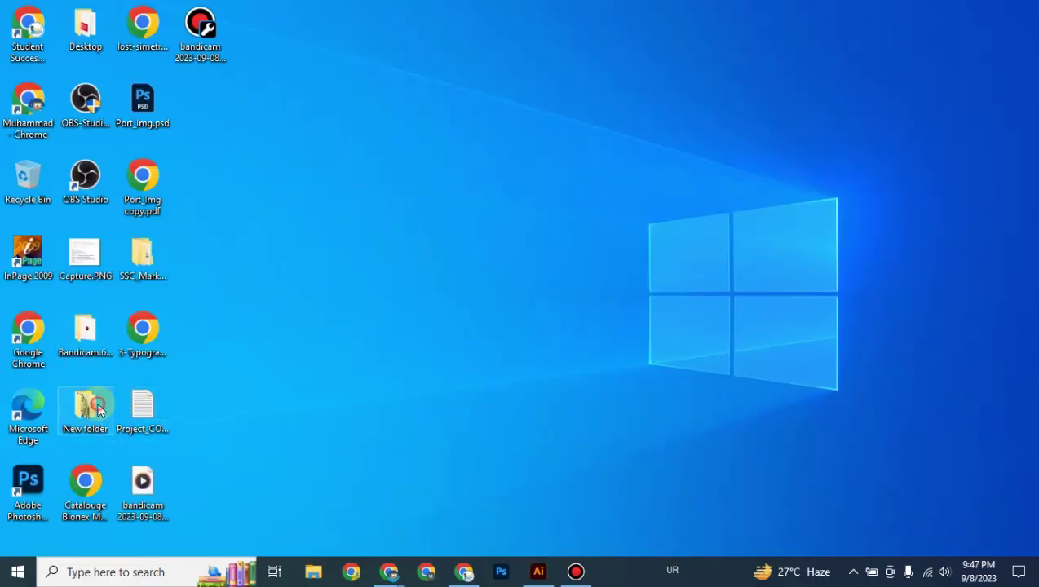
pyautogui.doubleClick(97, 404)
pyautogui.click(225, 282)
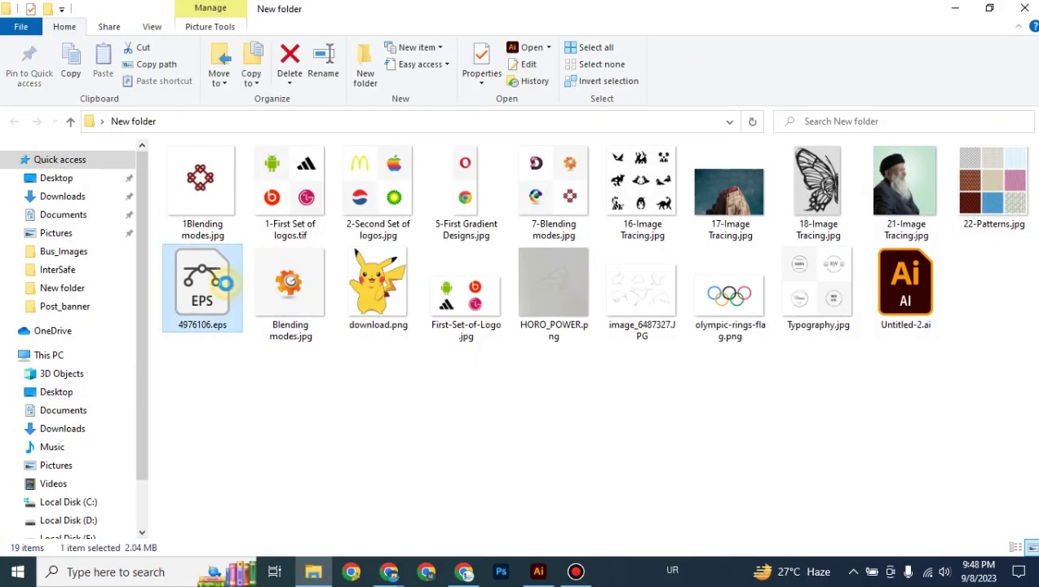
pyautogui.doubleClick(225, 282)
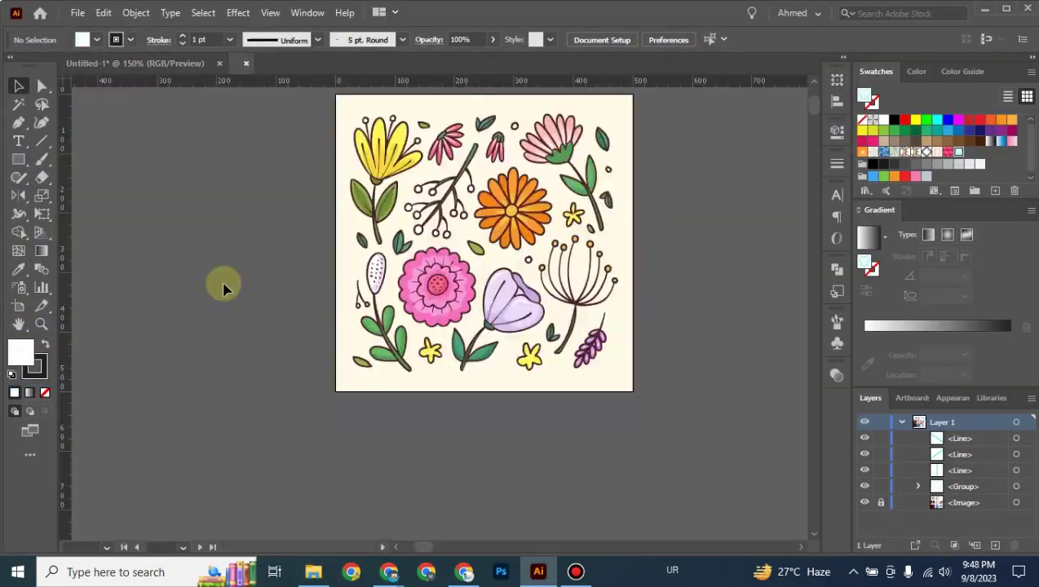
pyautogui.moveTo(655, 187); pyautogui.dragTo(680, 244)
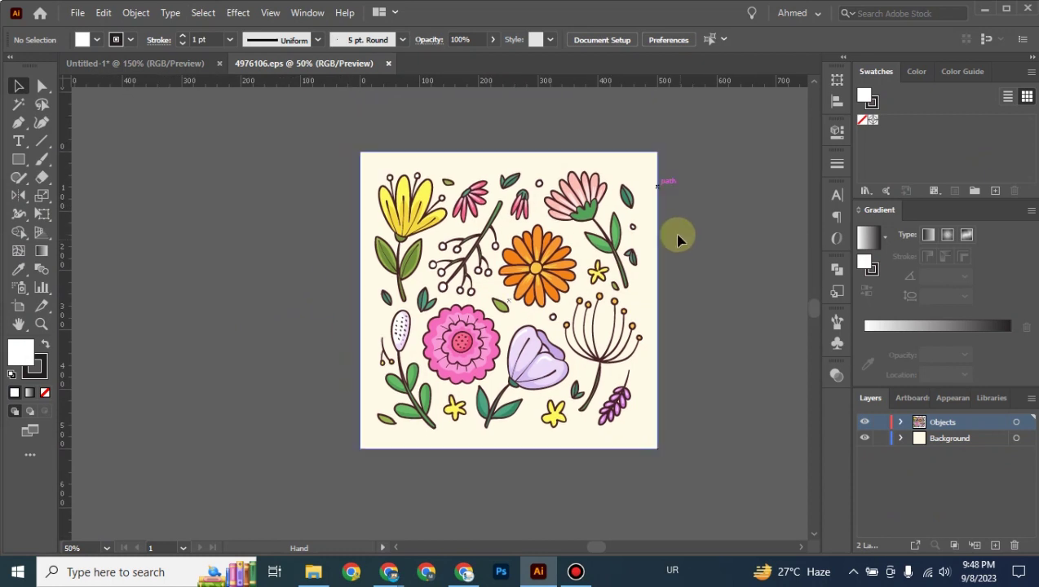
# Step: Hide the Background layer, then copy all the flower and leaf artwork into the Untitled-1 document
pyautogui.click(864, 438)
pyautogui.moveTo(651, 175); pyautogui.dragTo(354, 467)
pyautogui.moveTo(481, 375); pyautogui.dragTo(640, 318)
pyautogui.hotkey('ctrl', '-')
pyautogui.hotkey('ctrl', '-')
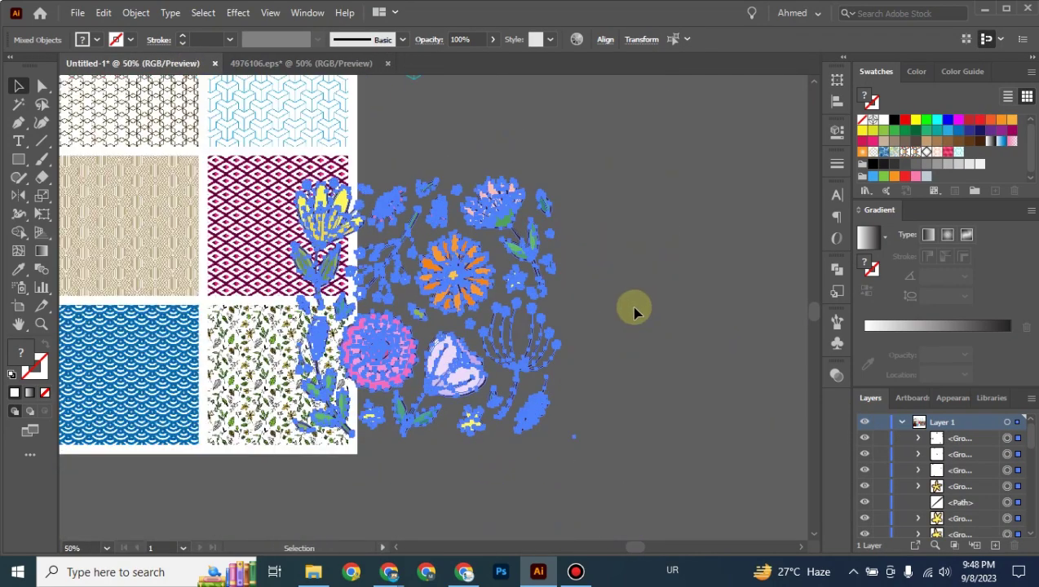
# Step: Scale the pasted flower artwork down to about 78 px wide, clear of the reference image
pyautogui.moveTo(573, 180); pyautogui.dragTo(526, 274)
pyautogui.hotkey('ctrl', '+')
pyautogui.hotkey('ctrl', '+')
pyautogui.hotkey('ctrl', '+')
pyautogui.hotkey('ctrl', '+')
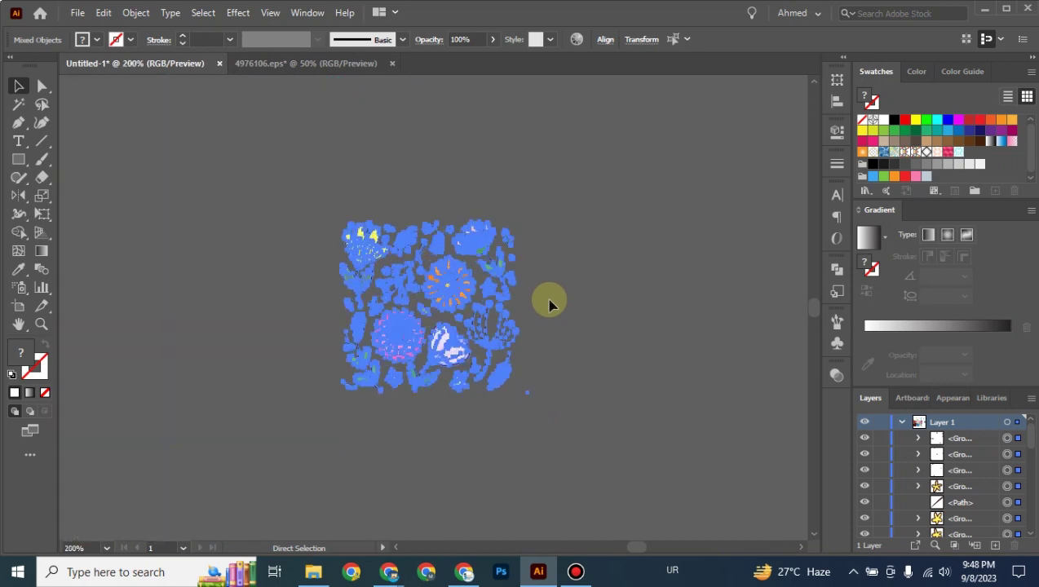
# Step: Make a new pattern from the whole flower artwork and set its tile type to Brick by Row
pyautogui.click(659, 325)
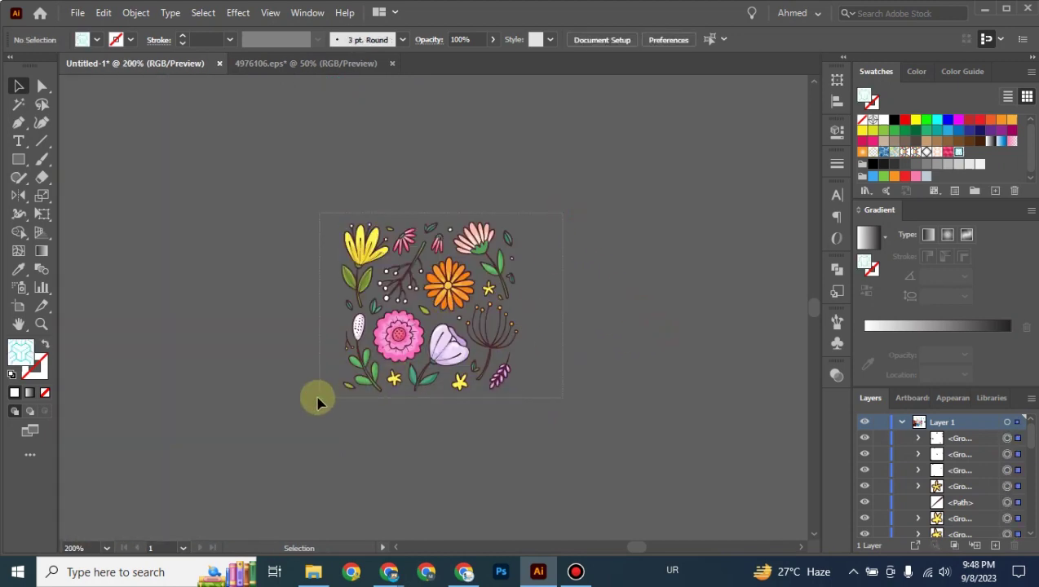
pyautogui.hotkey('ctrl', 'a')
pyautogui.hotkey('ctrl', '+')
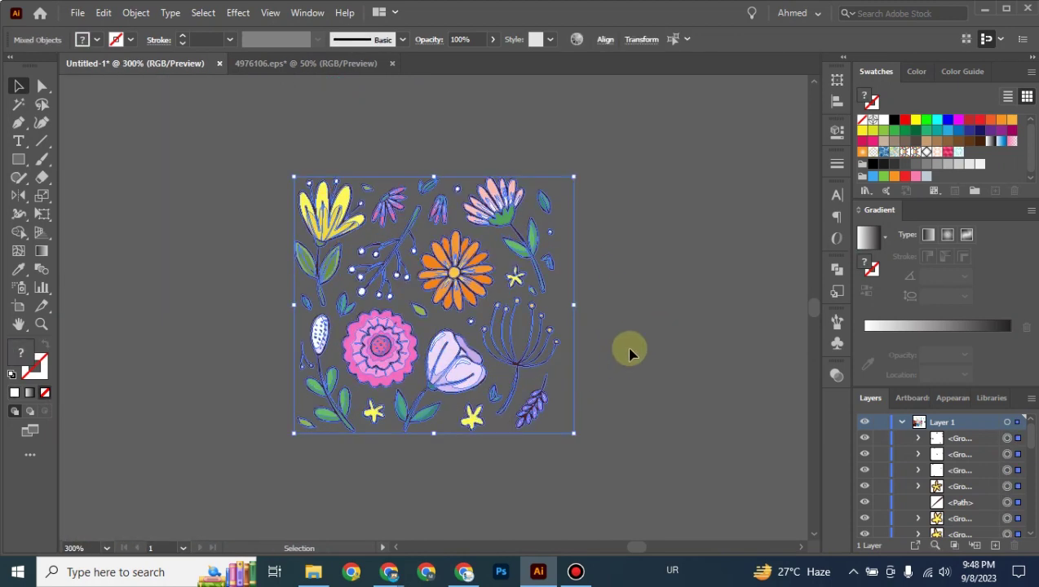
pyautogui.click(632, 248)
pyautogui.moveTo(611, 154); pyautogui.dragTo(261, 467)
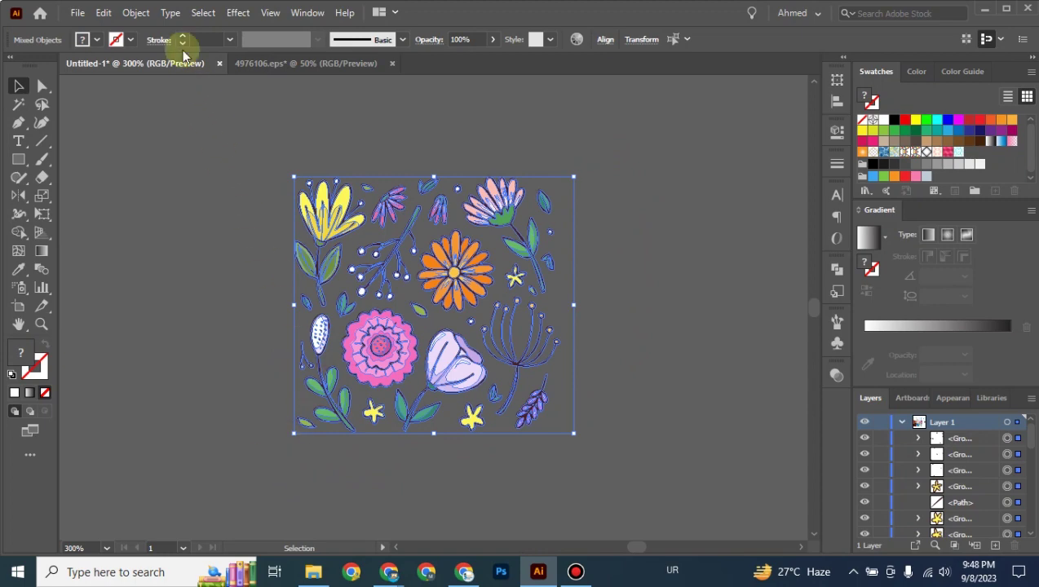
pyautogui.click(134, 14)
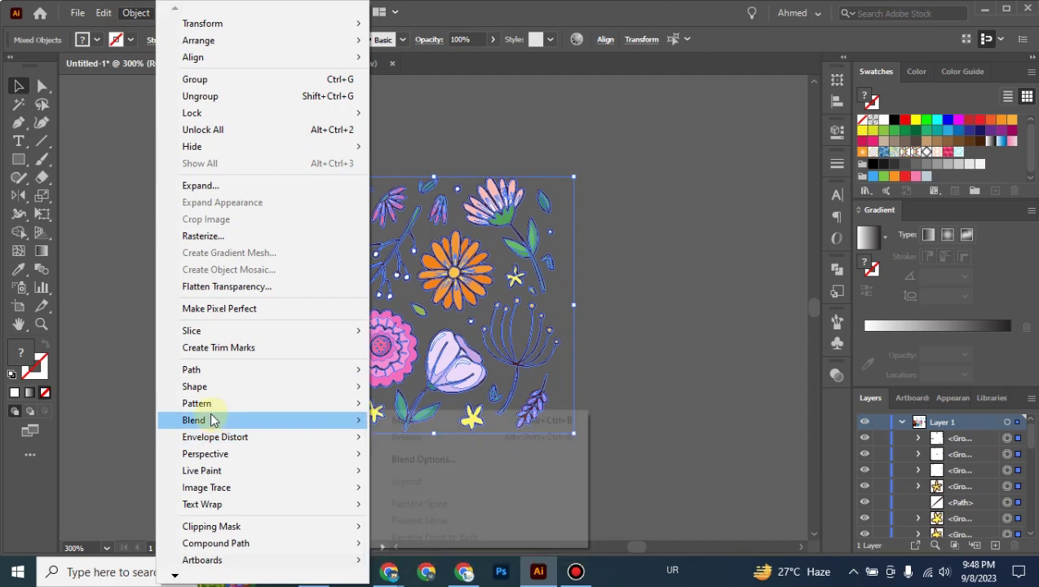
pyautogui.moveTo(204, 404)
pyautogui.click(401, 406)
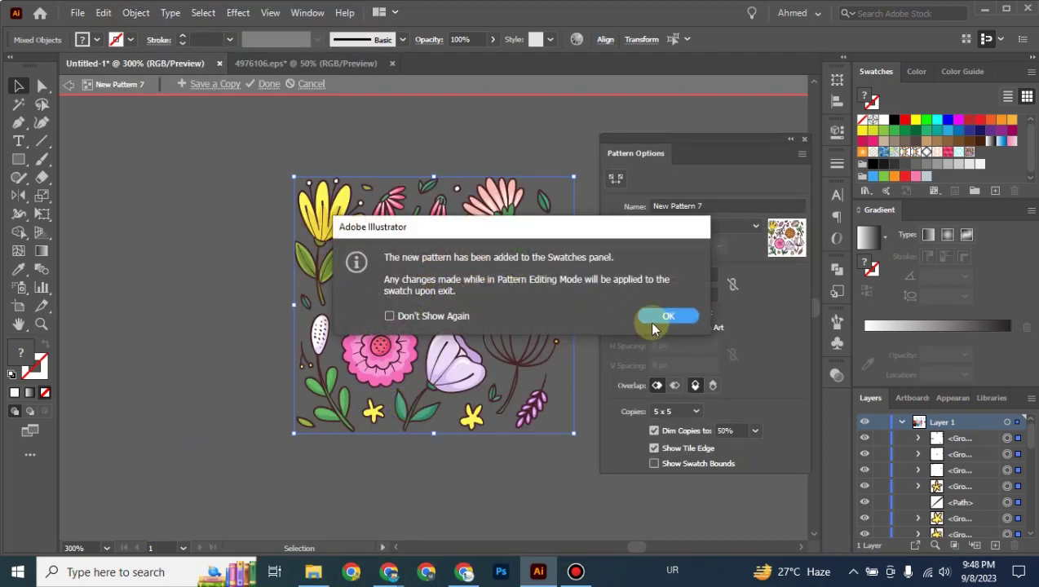
pyautogui.click(660, 322)
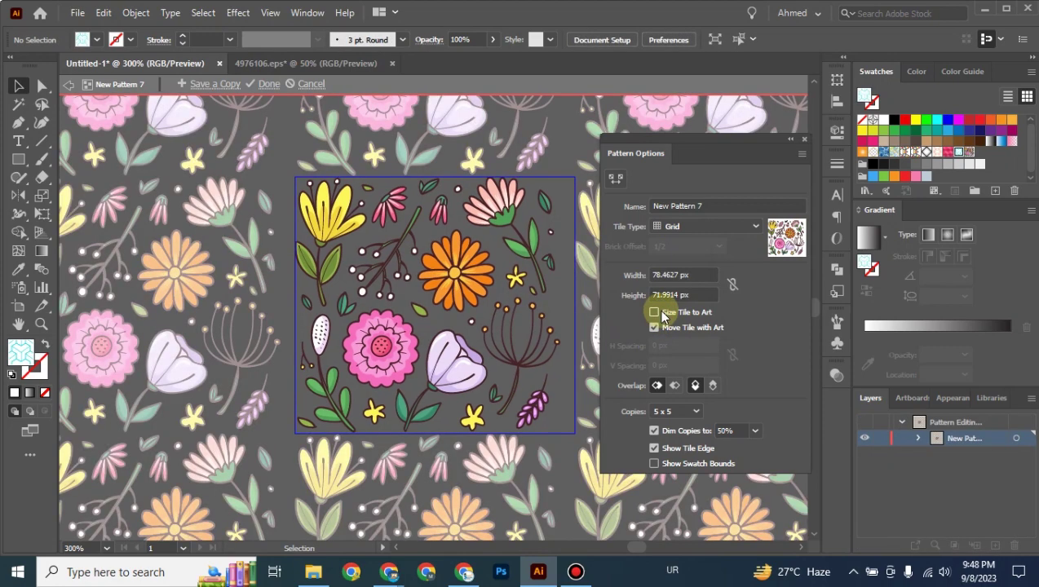
pyautogui.click(703, 228)
pyautogui.click(716, 261)
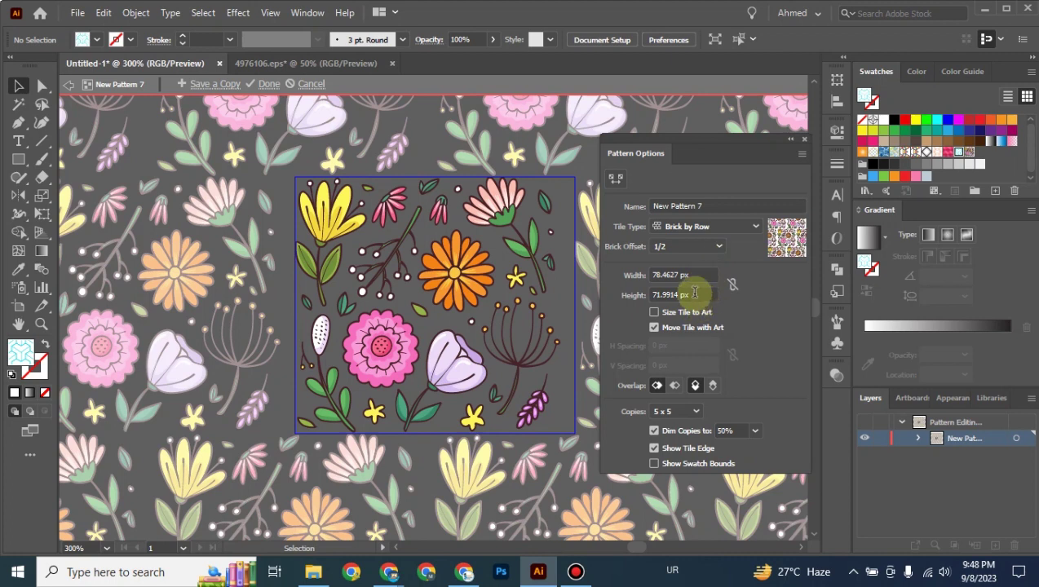
# Step: Finish the floral pattern and delete the original flower and leaf artwork from the canvas, including the leftover star flower and purple sprig
pyautogui.click(269, 83)
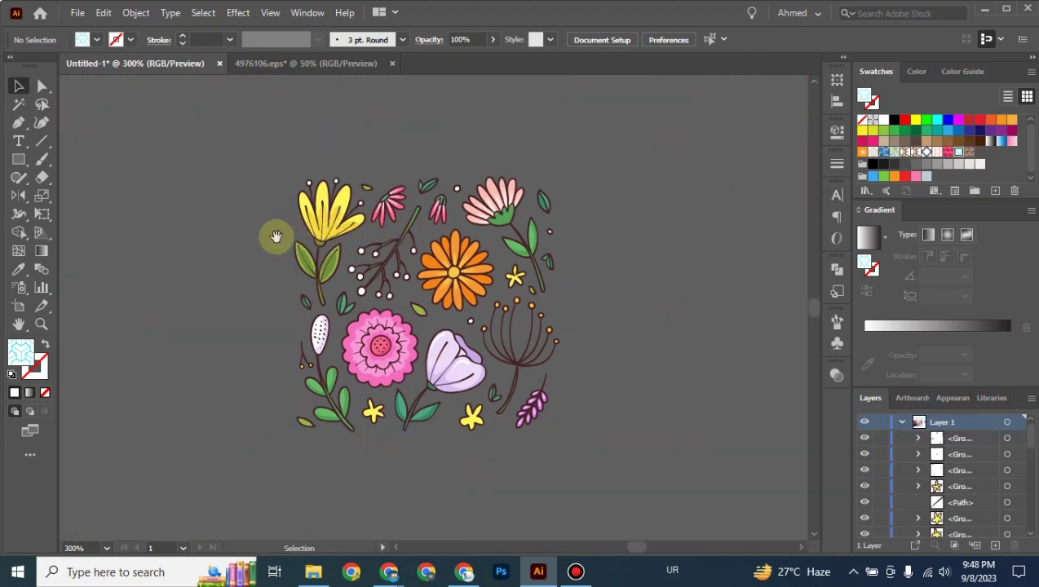
pyautogui.moveTo(274, 234); pyautogui.dragTo(490, 289)
pyautogui.moveTo(414, 222); pyautogui.dragTo(718, 472)
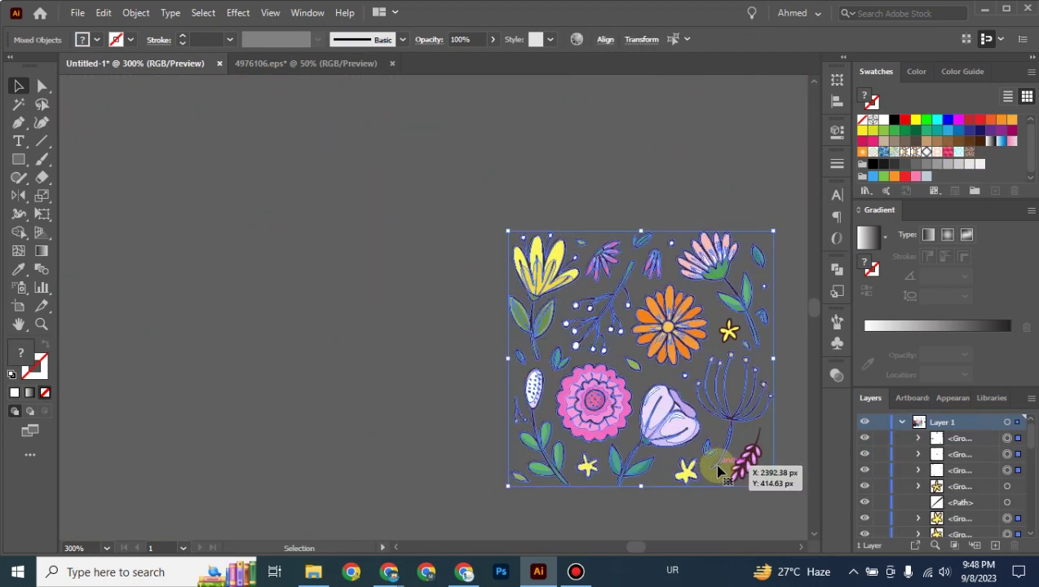
pyautogui.press('Delete')
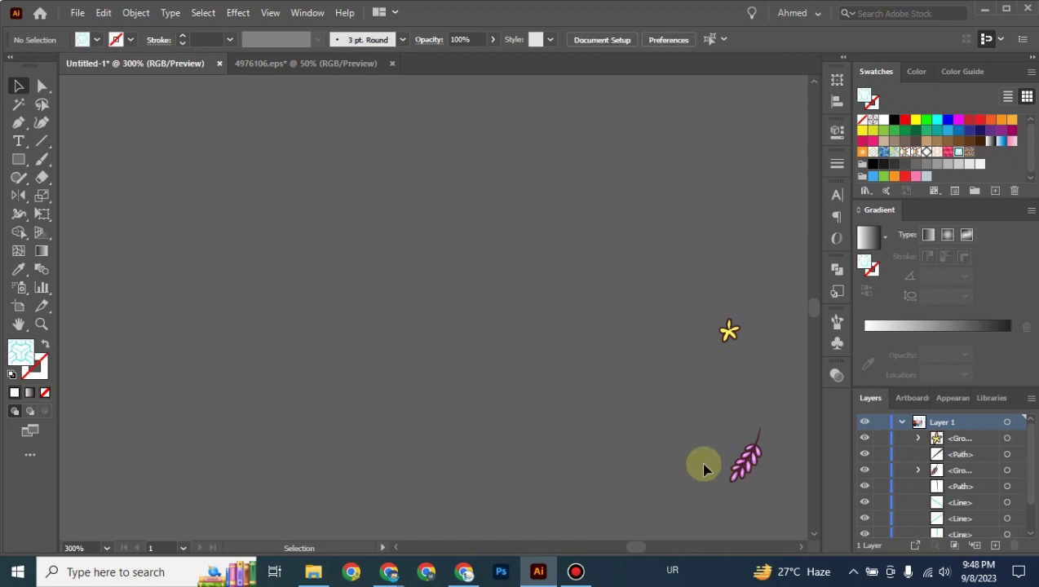
pyautogui.moveTo(647, 262); pyautogui.dragTo(629, 522)
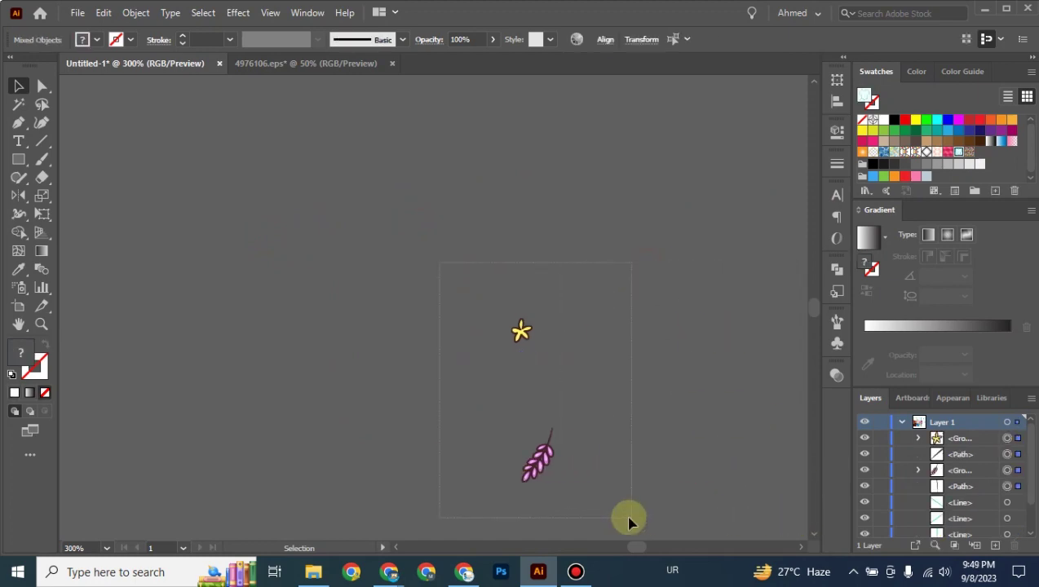
pyautogui.press('Delete')
# Step: Delete the leftover lines and group beside the reference image, leaving only the locked image
pyautogui.hotkey('ctrl', '-')
pyautogui.hotkey('ctrl', '-')
pyautogui.hotkey('ctrl', '-')
pyautogui.hotkey('ctrl', '-')
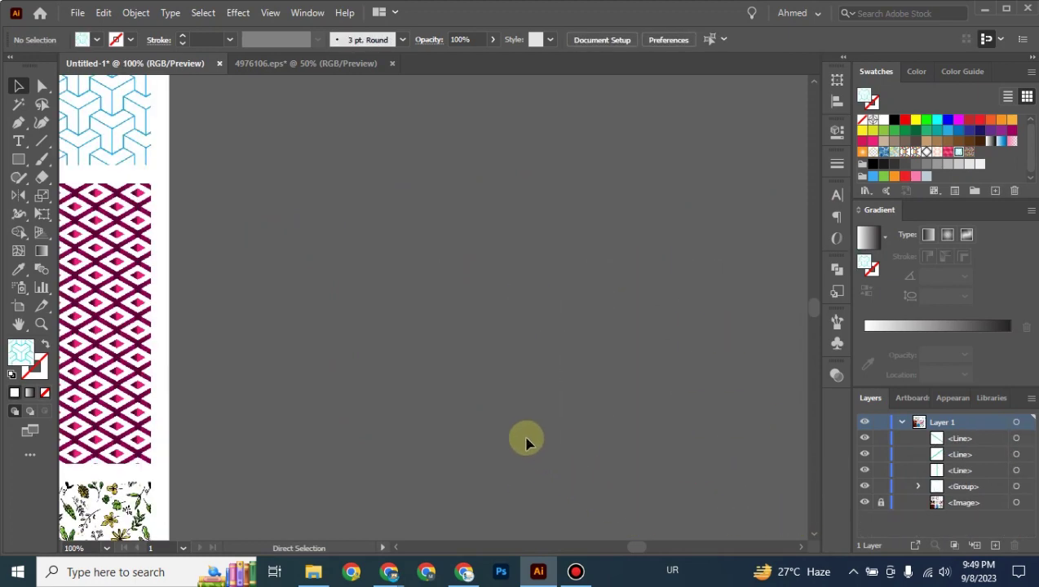
pyautogui.hscroll(-6, 523, 441)
pyautogui.moveTo(462, 132); pyautogui.dragTo(579, 266)
pyautogui.press('Delete')
# Step: Draw a circle on the empty artboard, about two-thirds of the artboard's height
pyautogui.hscroll(-10, 352, 277)
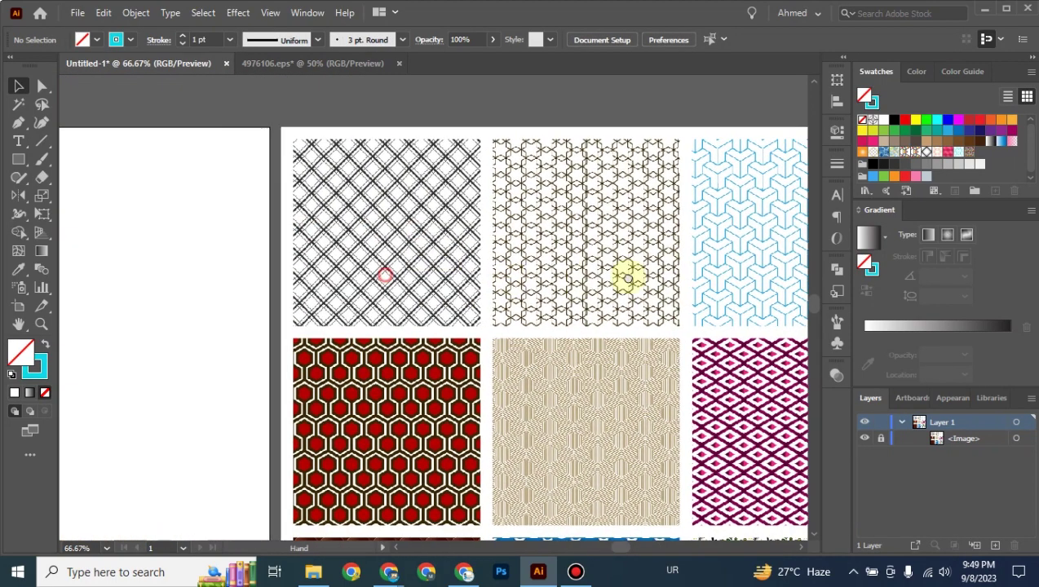
pyautogui.hotkey('ctrl', '-')
pyautogui.hotkey('ctrl', '-')
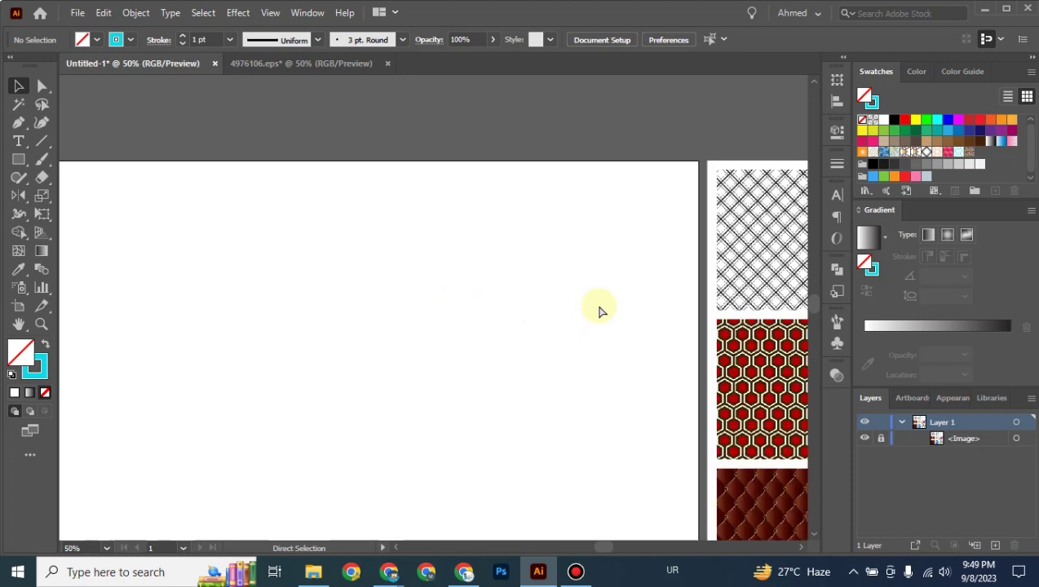
pyautogui.moveTo(422, 306); pyautogui.dragTo(545, 249)
pyautogui.hotkey('ctrl', '+')
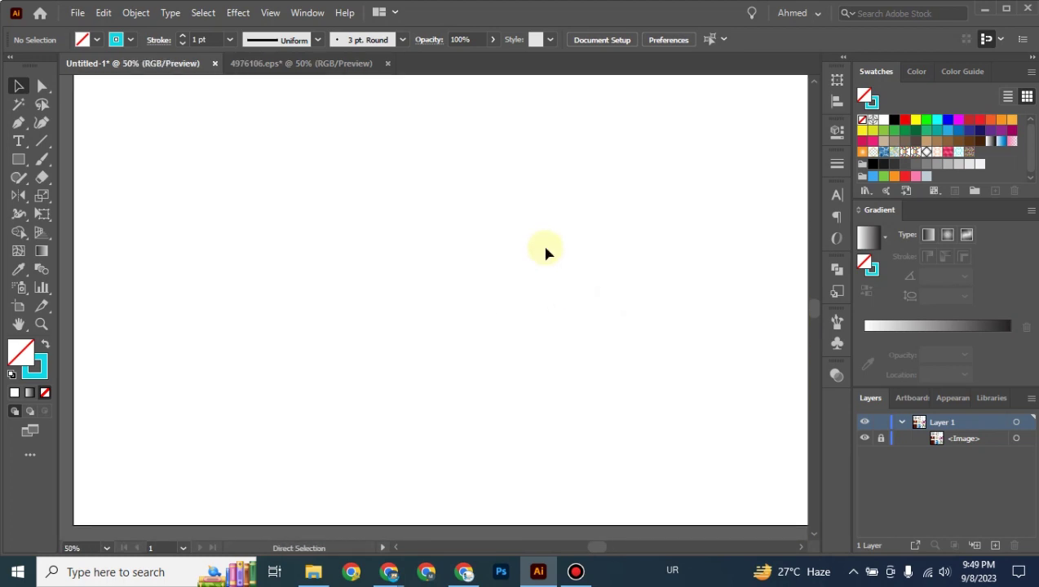
pyautogui.hotkey('ctrl', '-')
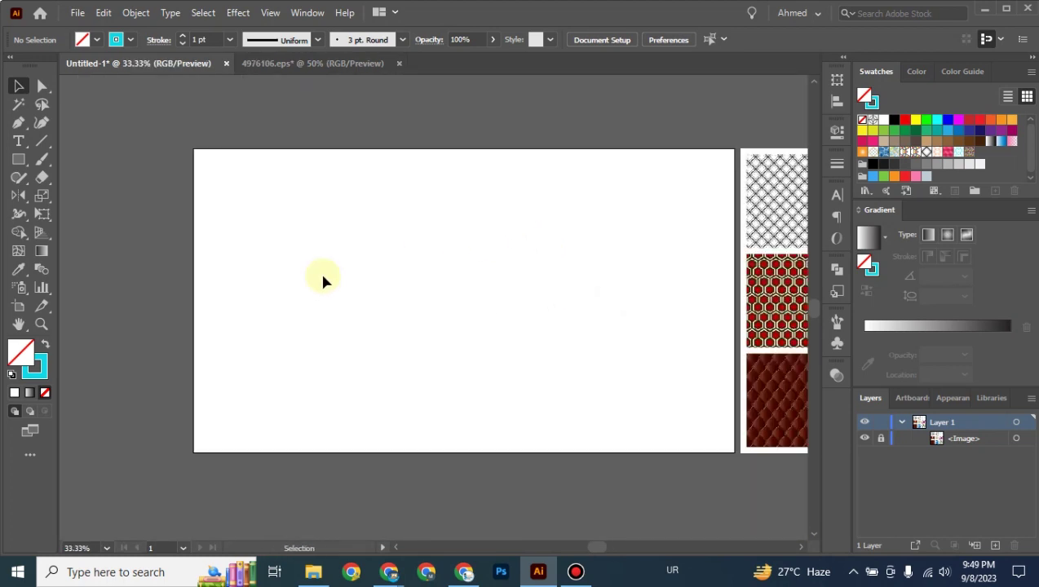
pyautogui.click(17, 161)
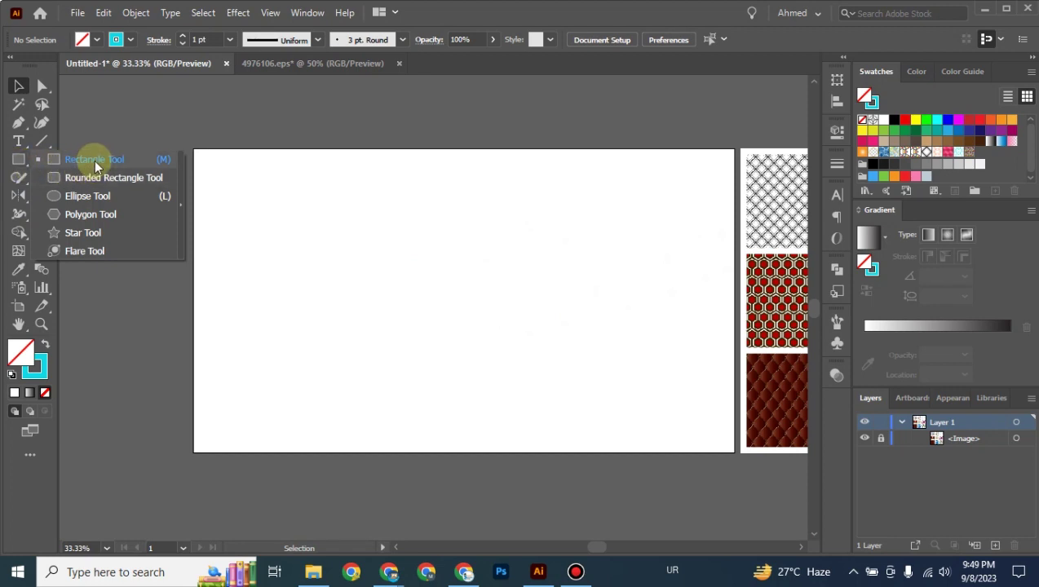
pyautogui.click(95, 195)
pyautogui.moveTo(276, 206); pyautogui.dragTo(478, 382)
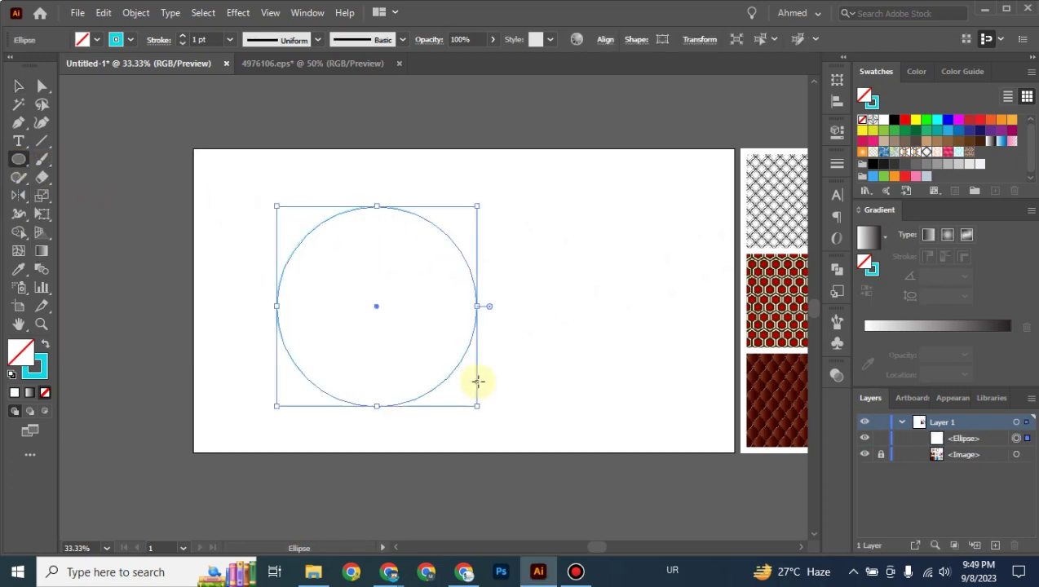
# Step: Remove the circle's stroke and fill it with the new floral pattern swatch
pyautogui.click(45, 343)
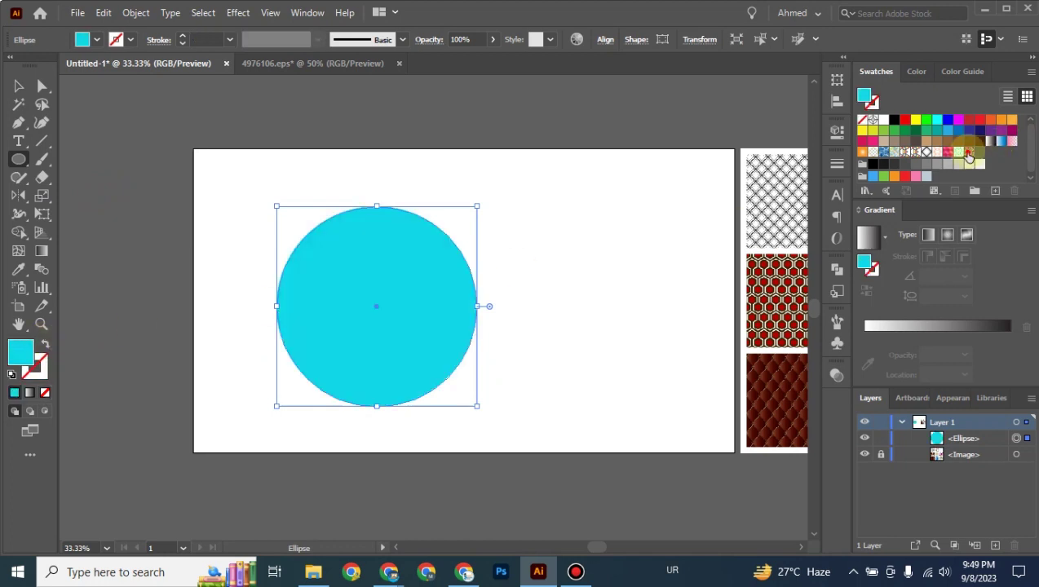
pyautogui.click(969, 151)
pyautogui.click(19, 85)
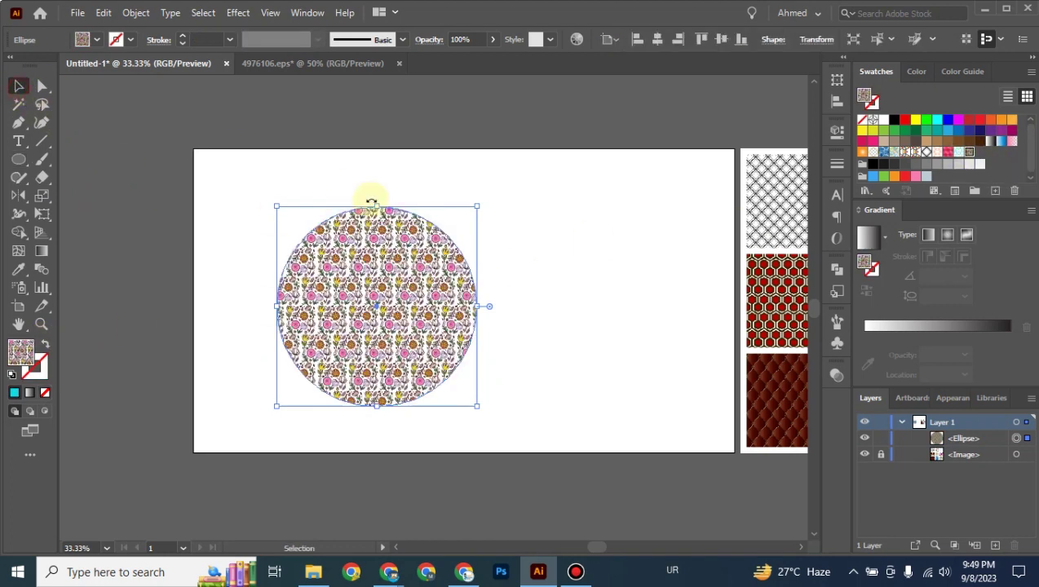
pyautogui.click(569, 241)
pyautogui.hotkey('ctrl', '+')
pyautogui.hotkey('ctrl', '+')
pyautogui.hotkey('ctrl', '+')
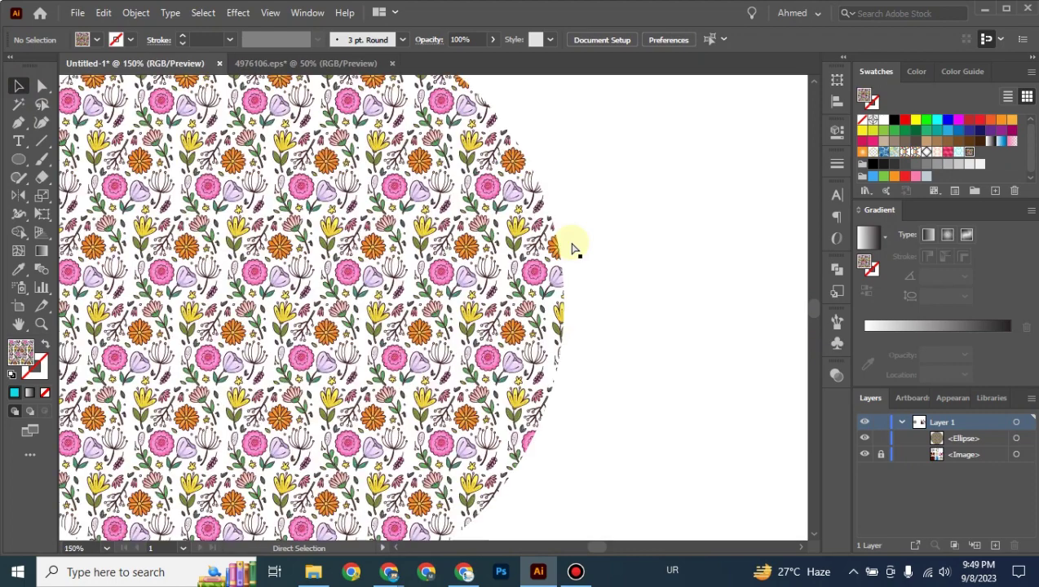
pyautogui.hotkey('ctrl', '-')
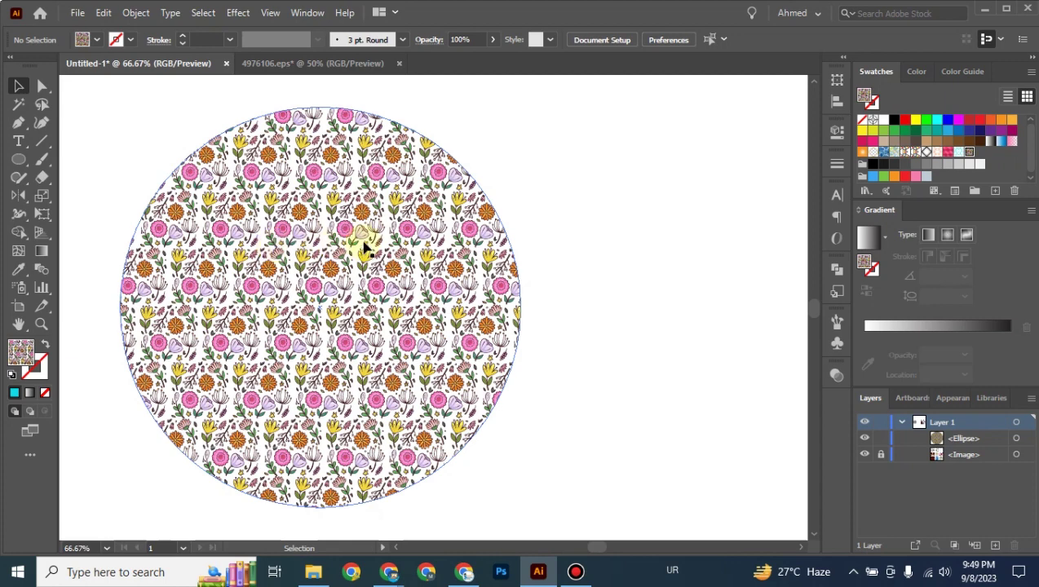
pyautogui.hscroll(5, 606, 291)
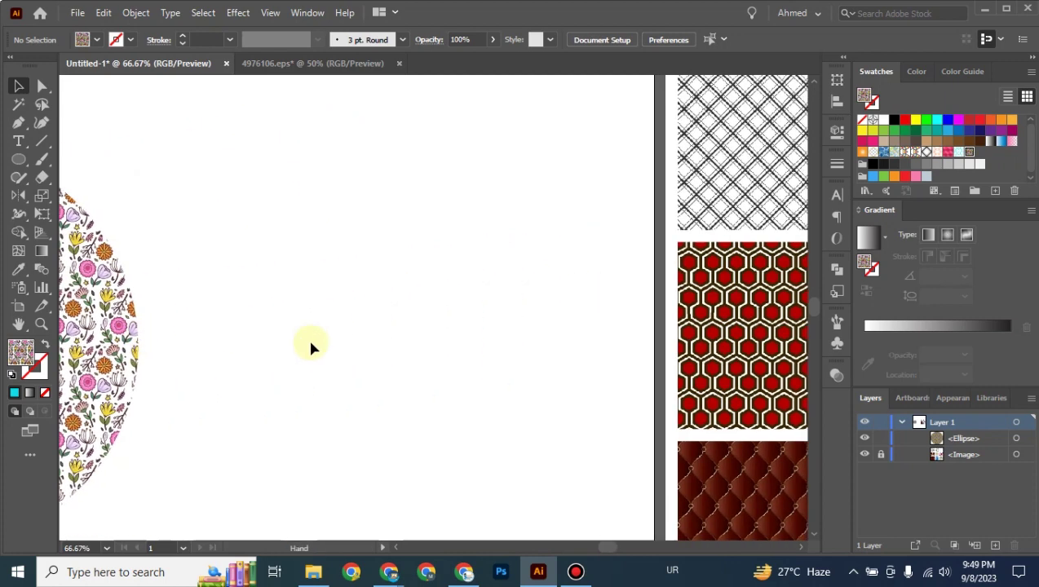
pyautogui.hotkey('ctrl', '-')
# Step: Switch to the 4976106.eps document and draw a white circle about 500 px wide beside the artboard
pyautogui.click(338, 65)
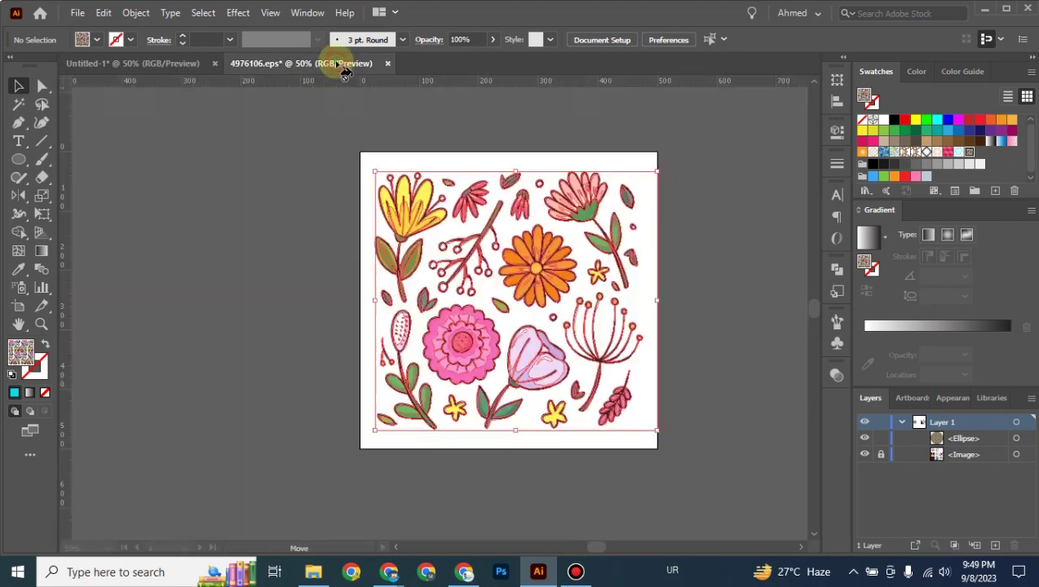
pyautogui.click(591, 215)
pyautogui.click(719, 271)
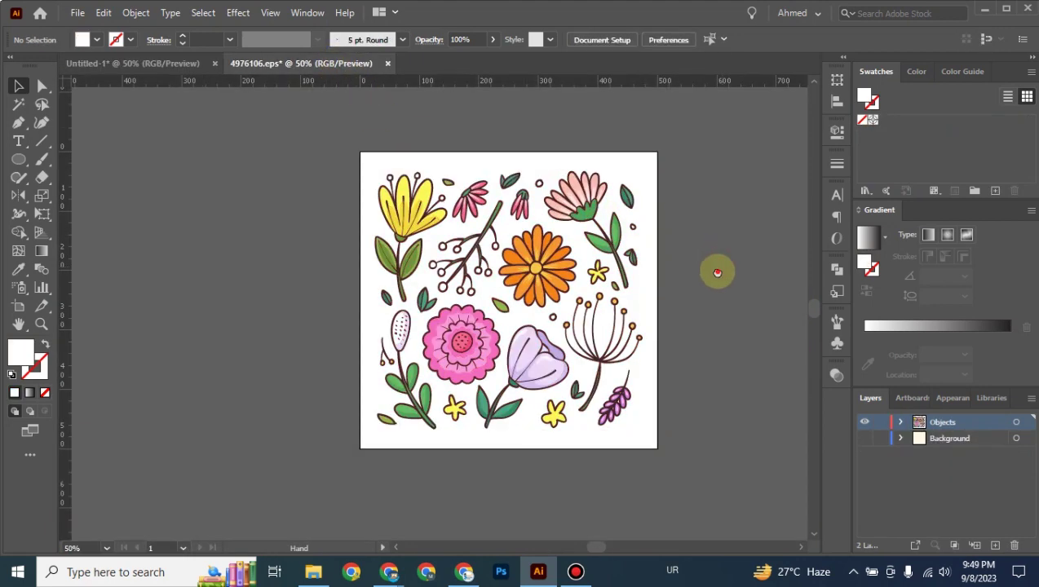
pyautogui.moveTo(719, 272); pyautogui.dragTo(350, 259)
pyautogui.click(18, 159)
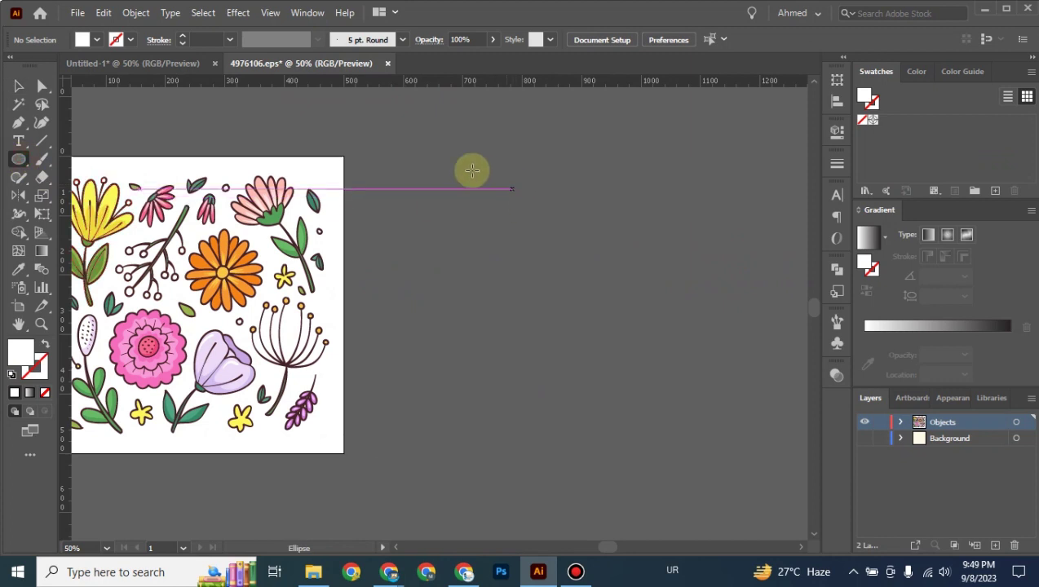
pyautogui.moveTo(438, 155); pyautogui.dragTo(701, 454)
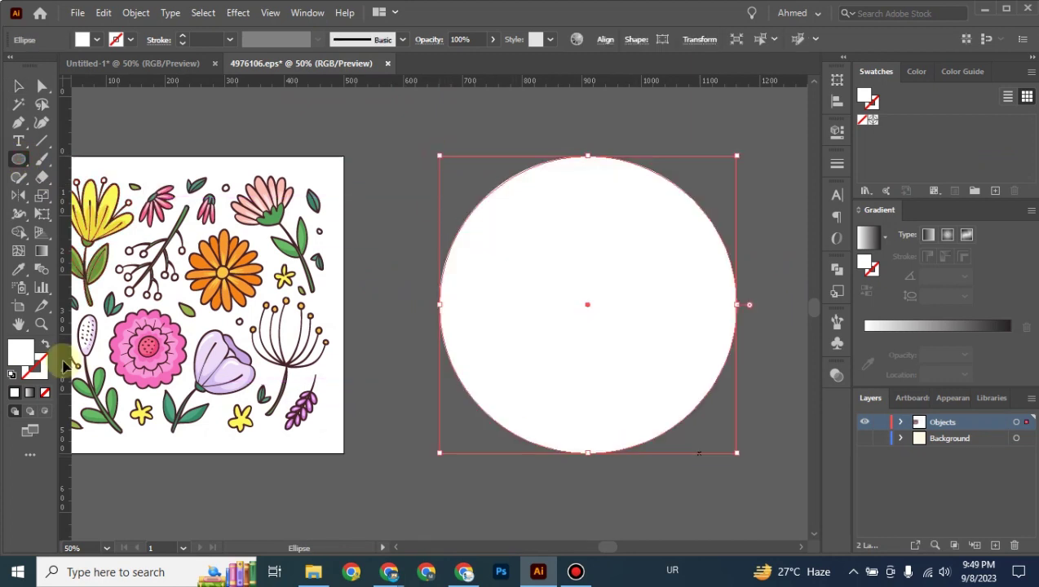
pyautogui.click(18, 85)
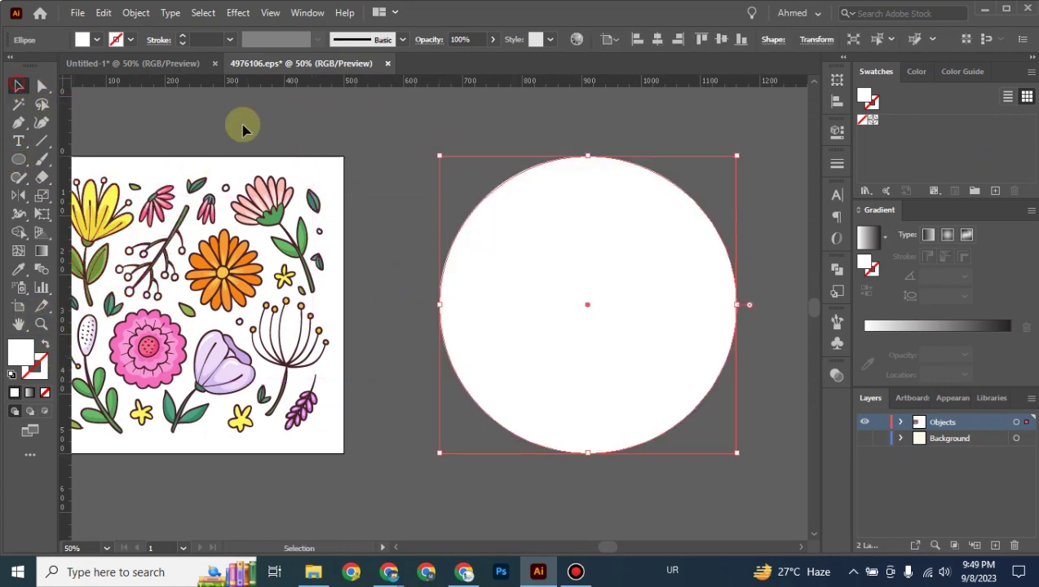
# Step: Scale the flower artwork down to about 100 px wide and try to place it on the white circle
pyautogui.moveTo(378, 155); pyautogui.dragTo(51, 428)
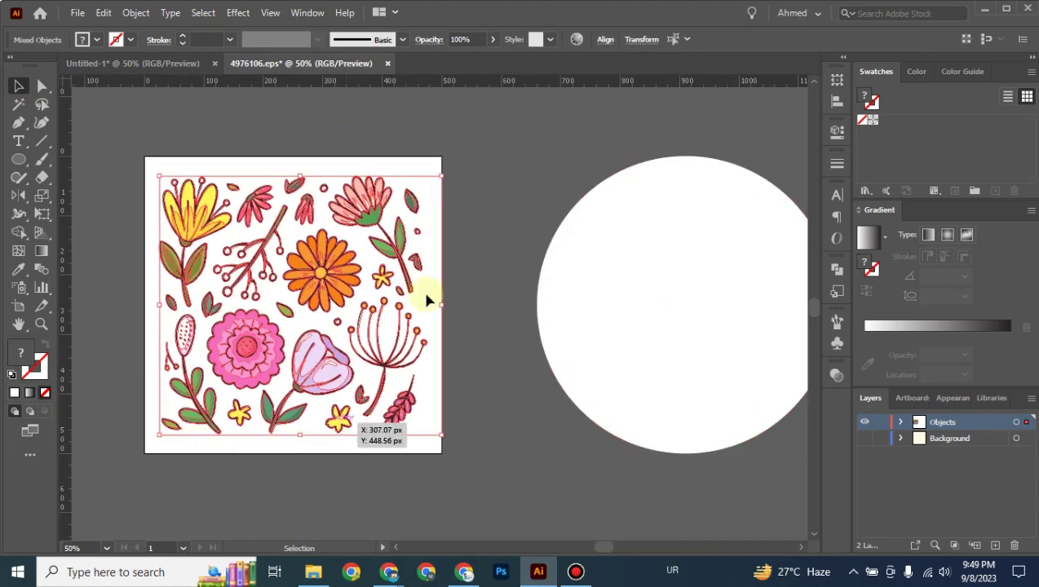
pyautogui.moveTo(447, 178); pyautogui.dragTo(220, 378)
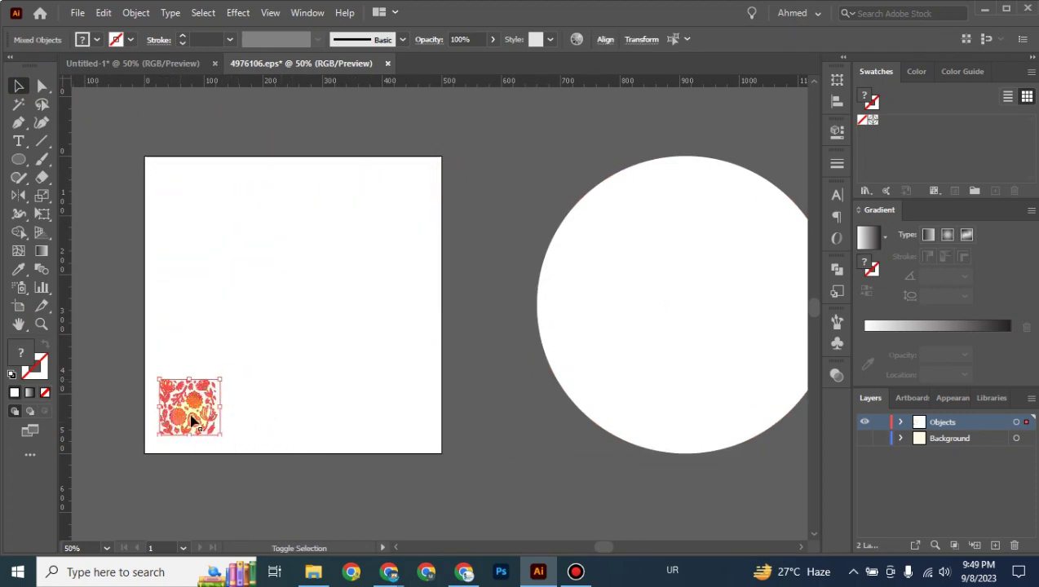
pyautogui.moveTo(178, 421); pyautogui.dragTo(617, 259)
pyautogui.moveTo(503, 424); pyautogui.dragTo(271, 437)
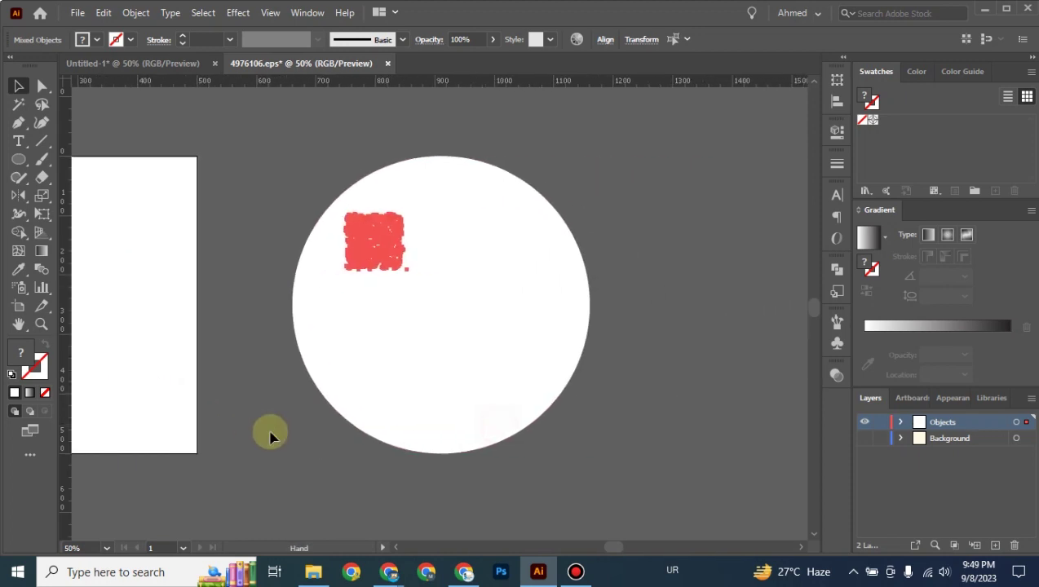
# Step: Bring the shrunken flower artwork to the front and place it on the white circle at about 90 px wide
pyautogui.click(704, 358)
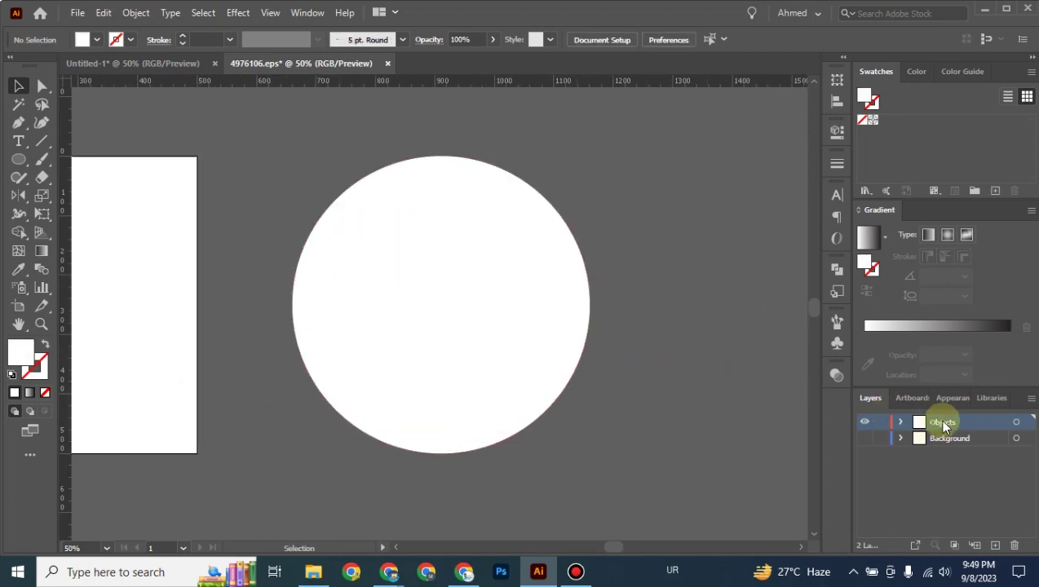
pyautogui.hotkey('ctrl', 'a')
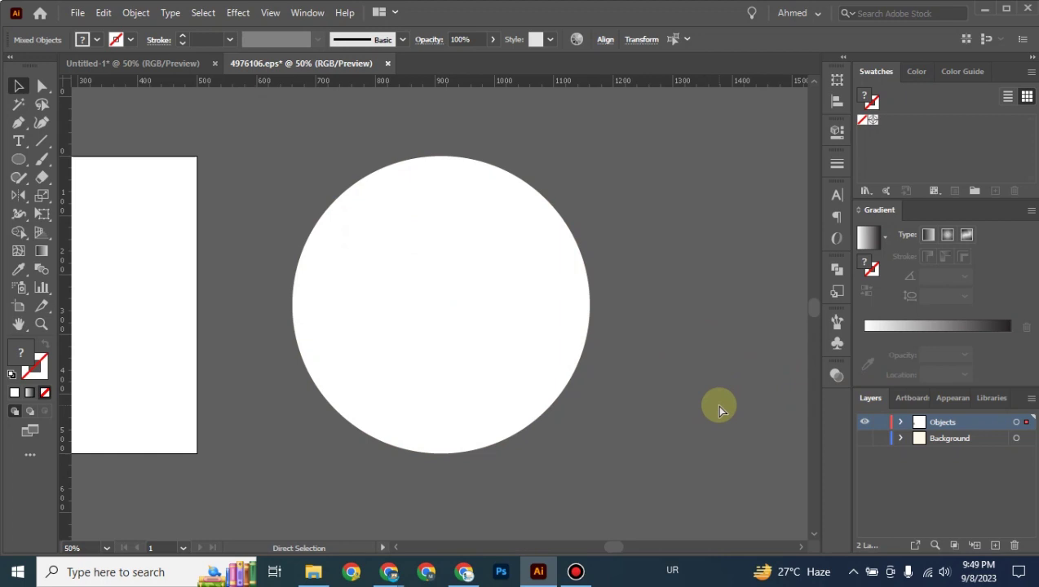
pyautogui.moveTo(716, 405); pyautogui.dragTo(808, 412)
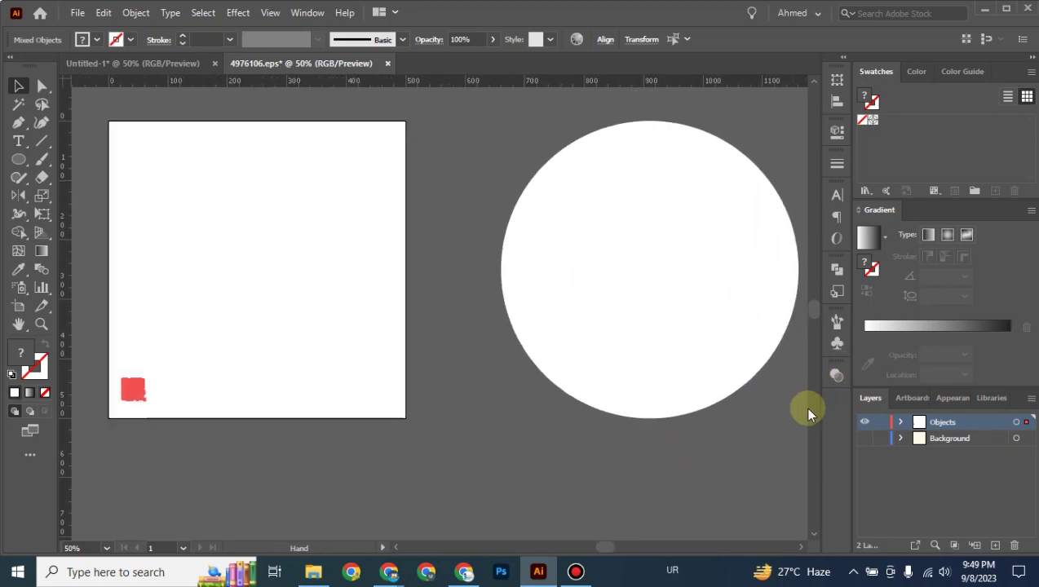
pyautogui.click(689, 371)
pyautogui.moveTo(175, 363); pyautogui.dragTo(116, 401)
pyautogui.rightClick(134, 397)
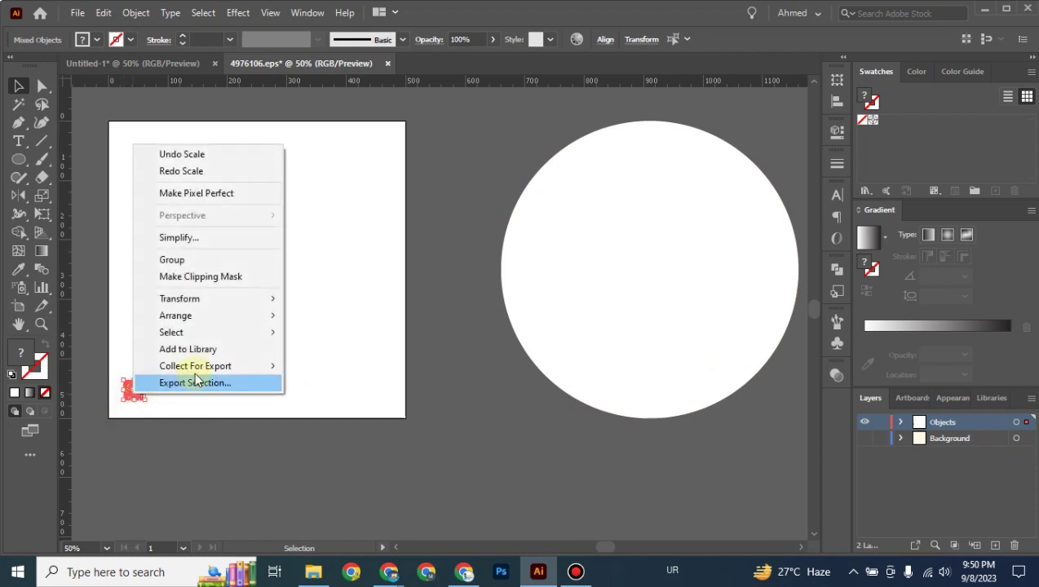
pyautogui.moveTo(228, 320)
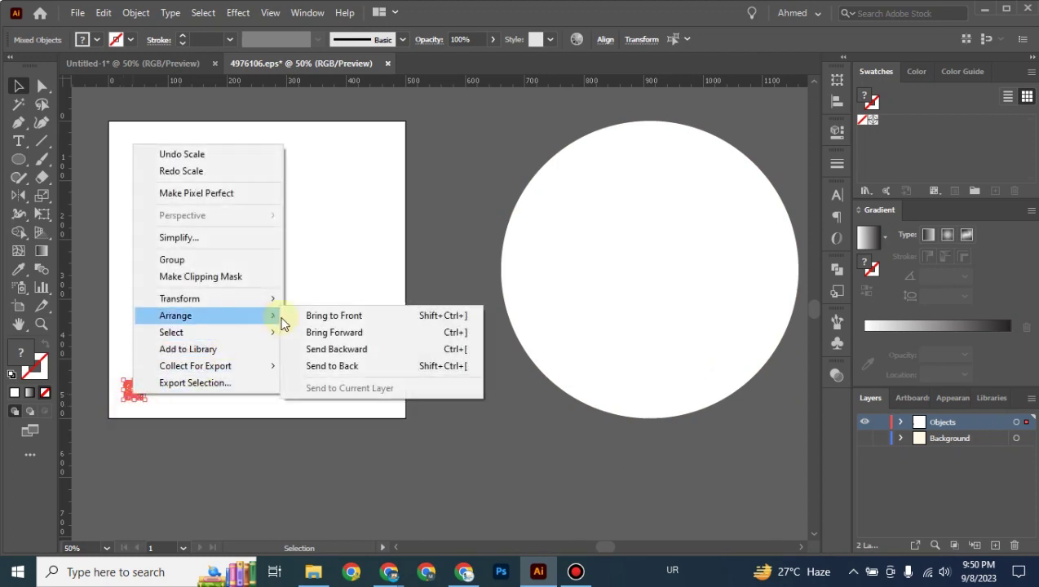
pyautogui.click(310, 315)
pyautogui.moveTo(145, 380); pyautogui.dragTo(602, 310)
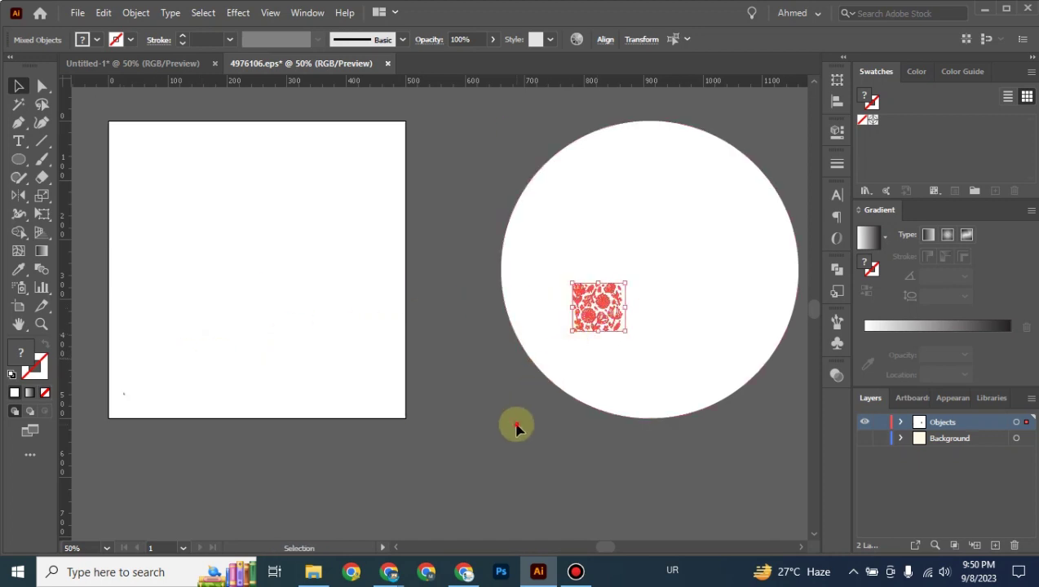
# Step: Lock the white circle inside the Objects layer so that only the flower artwork on it can be selected
pyautogui.click(515, 427)
pyautogui.hotkey('ctrl', '=')
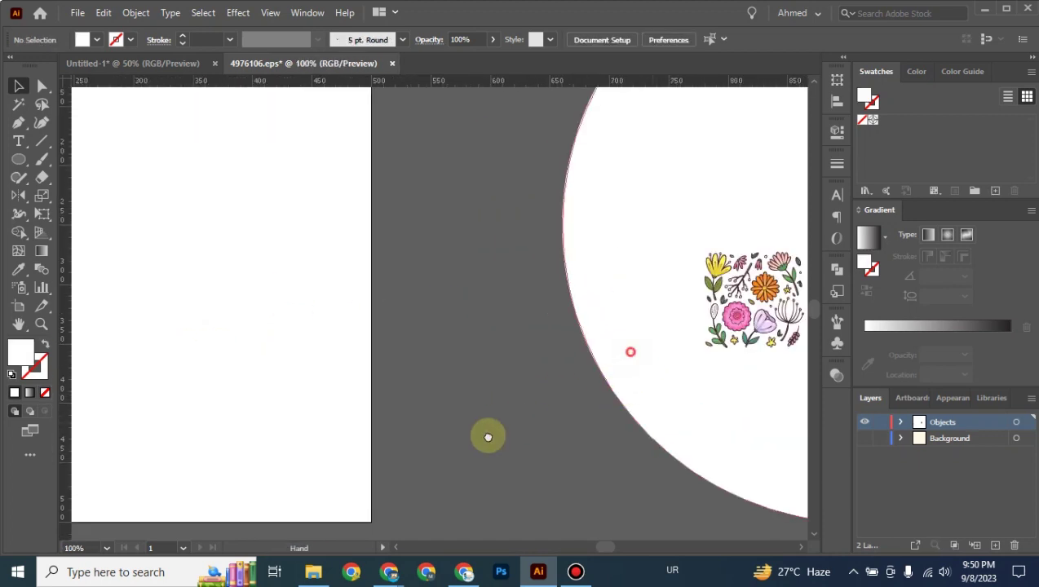
pyautogui.moveTo(505, 441); pyautogui.dragTo(462, 496)
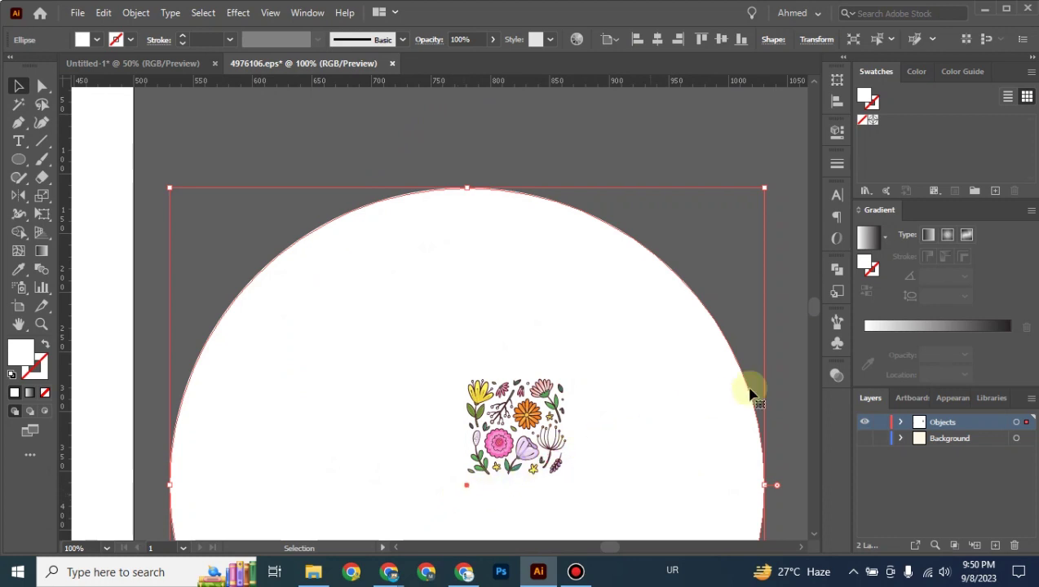
pyautogui.click(563, 408)
pyautogui.click(541, 416)
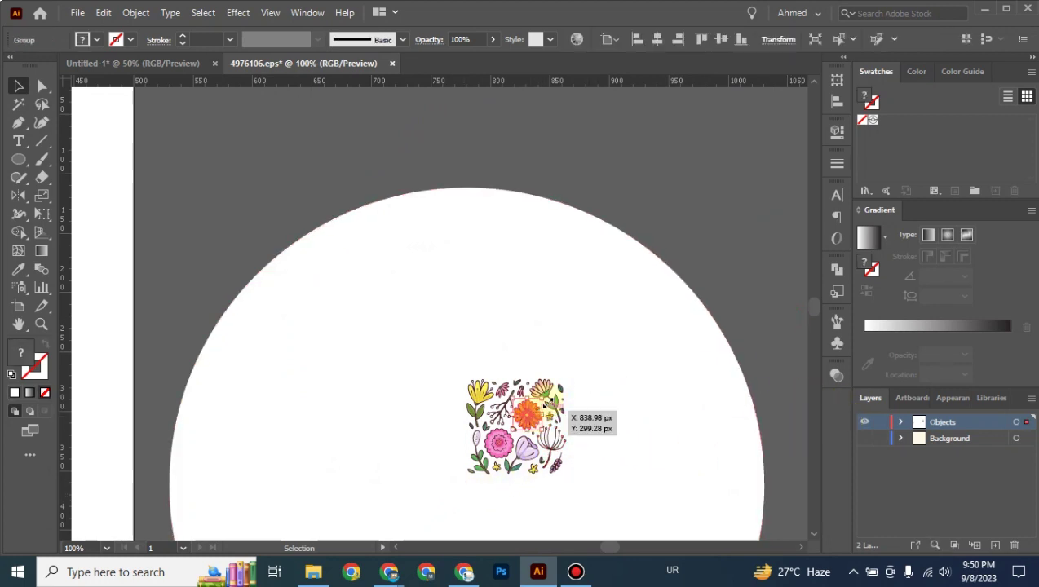
pyautogui.click(623, 373)
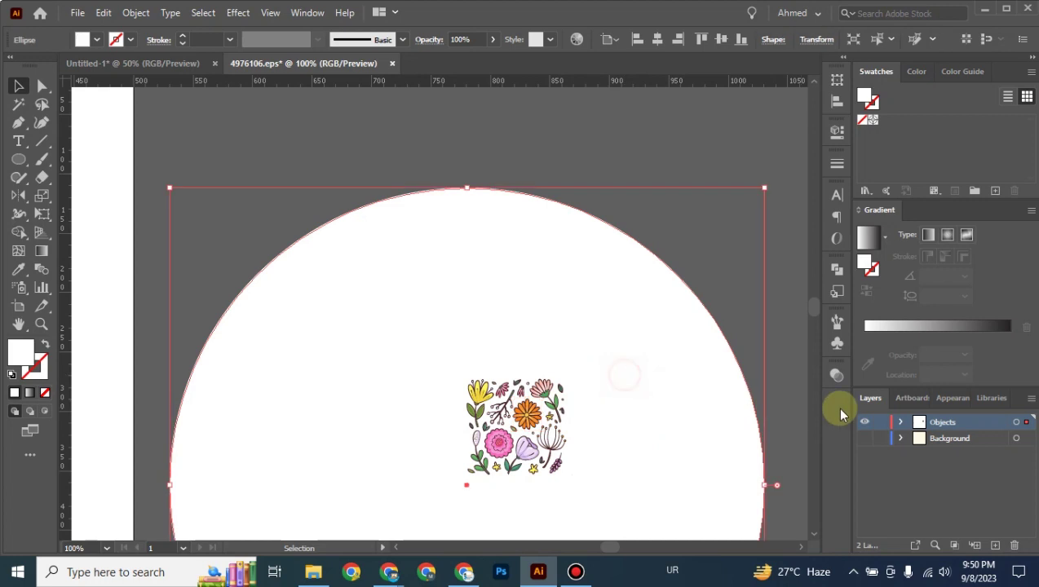
pyautogui.click(900, 423)
pyautogui.scroll(-5, 926, 477)
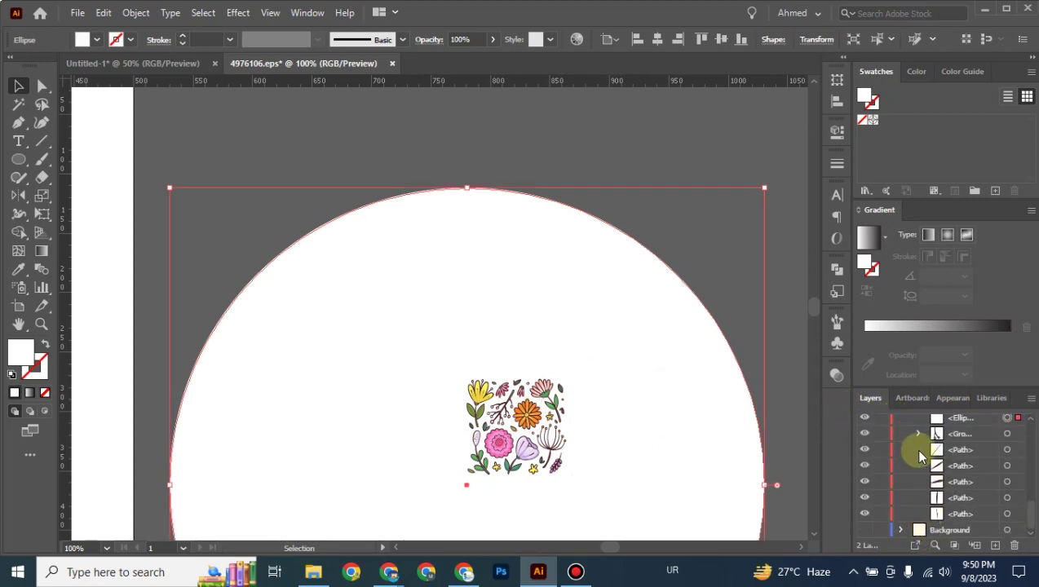
pyautogui.scroll(1, 936, 457)
pyautogui.click(880, 466)
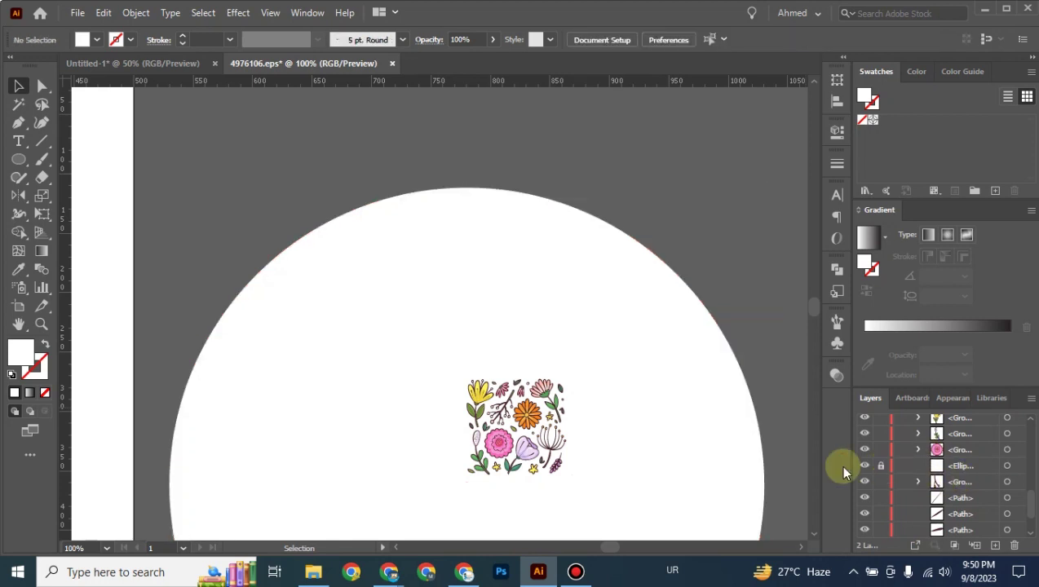
# Step: Duplicate the whole flower artwork and place the copy immediately left of the original on the white circle
pyautogui.moveTo(519, 447); pyautogui.dragTo(420, 442)
pyautogui.click(615, 424)
pyautogui.scroll(-5, 615, 426)
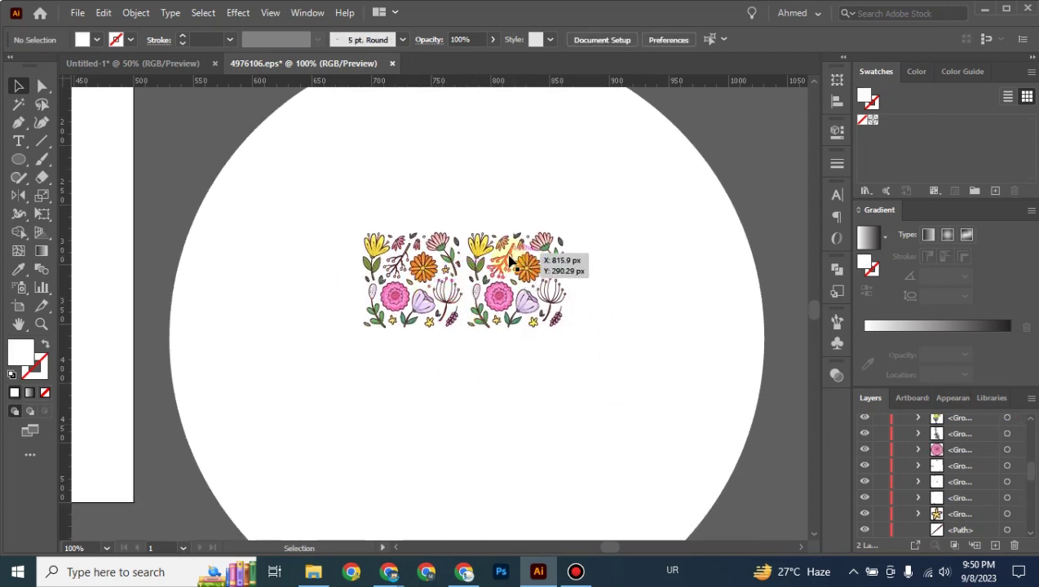
# Step: Compare the duplicated flower artwork in 4976106.eps with the pattern-filled circle in Untitled-1, ending on the Untitled-1 document
pyautogui.click(167, 70)
pyautogui.moveTo(198, 302); pyautogui.dragTo(457, 301)
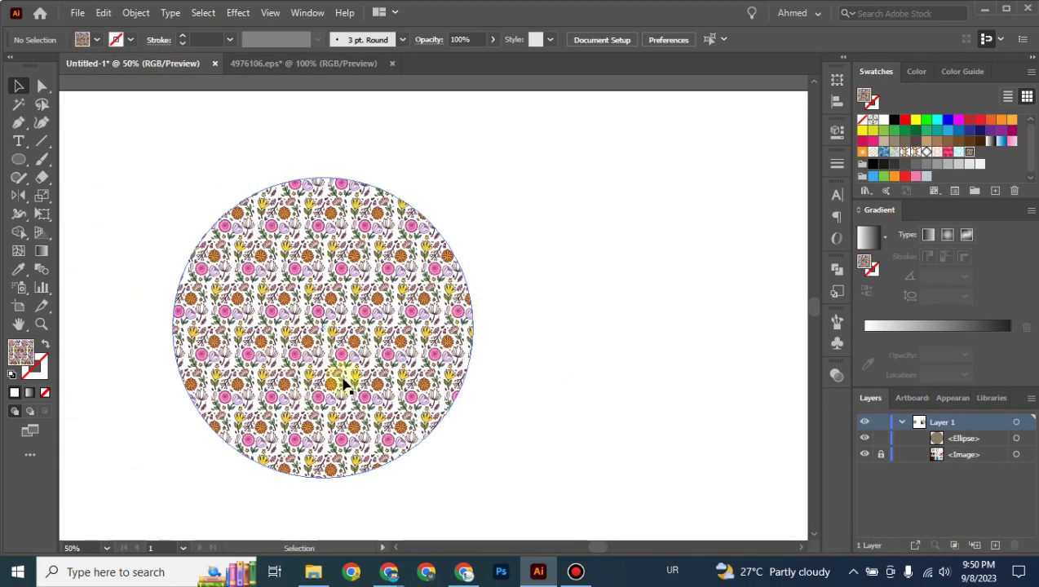
pyautogui.click(300, 68)
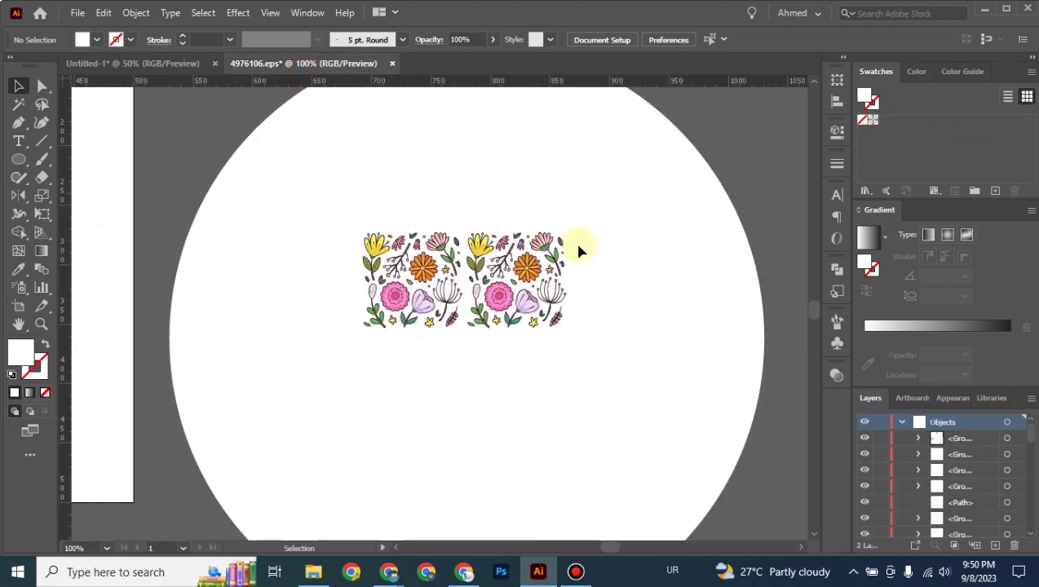
pyautogui.click(178, 68)
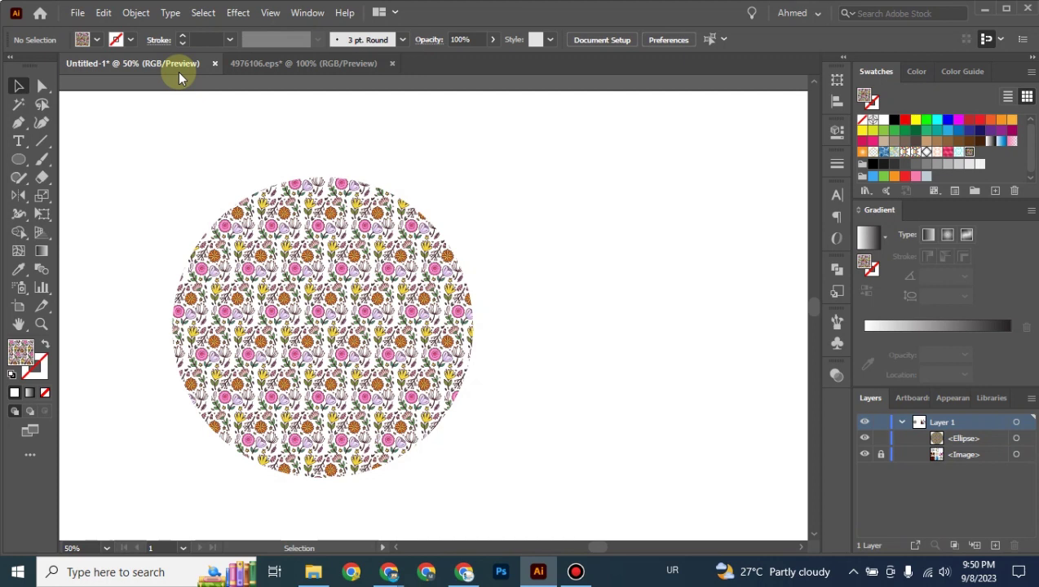
pyautogui.hotkey('ctrl', '-')
pyautogui.hotkey('ctrl', '+')
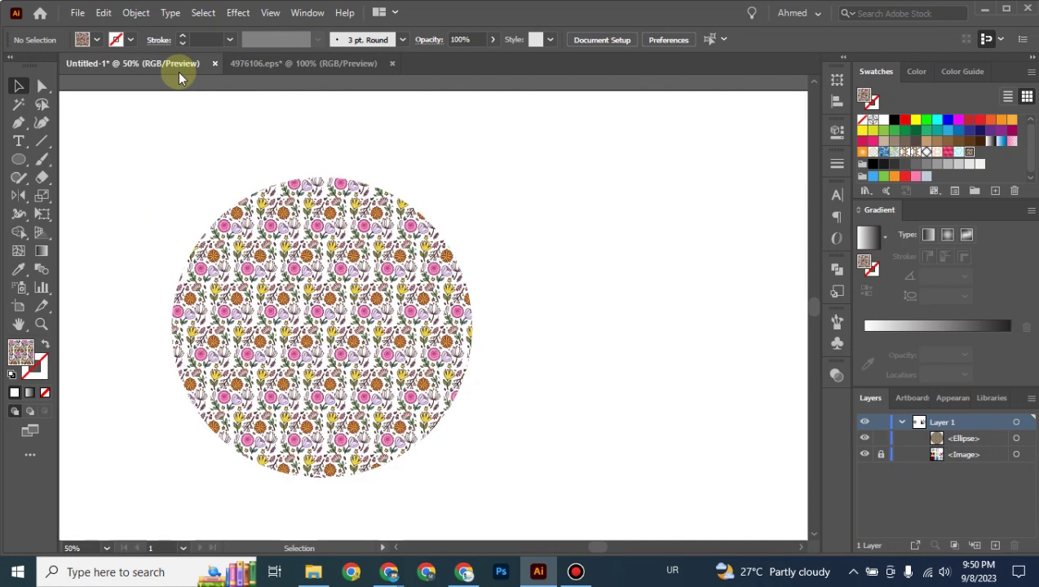
pyautogui.hotkey('ctrl', '-')
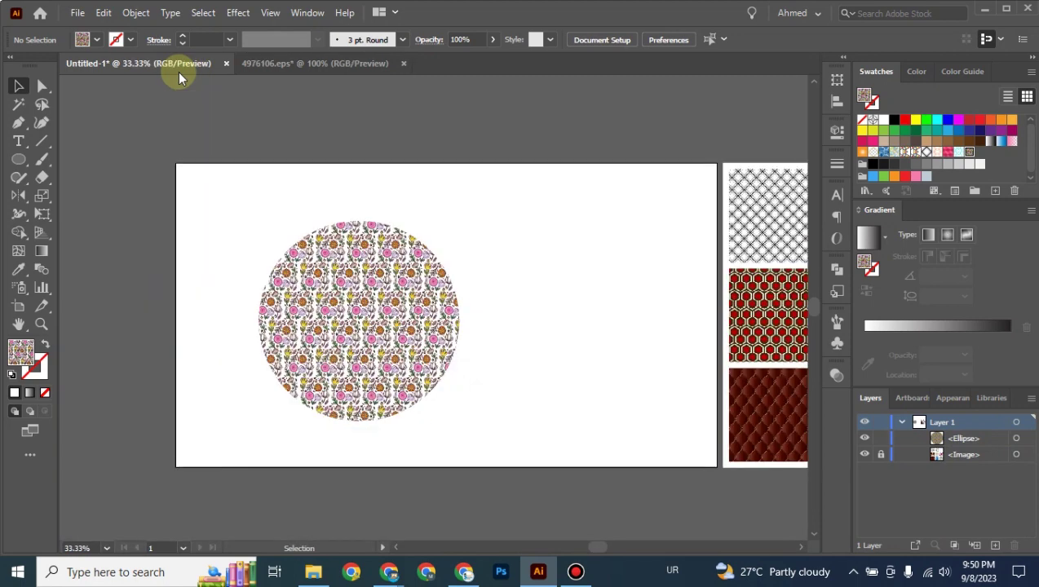